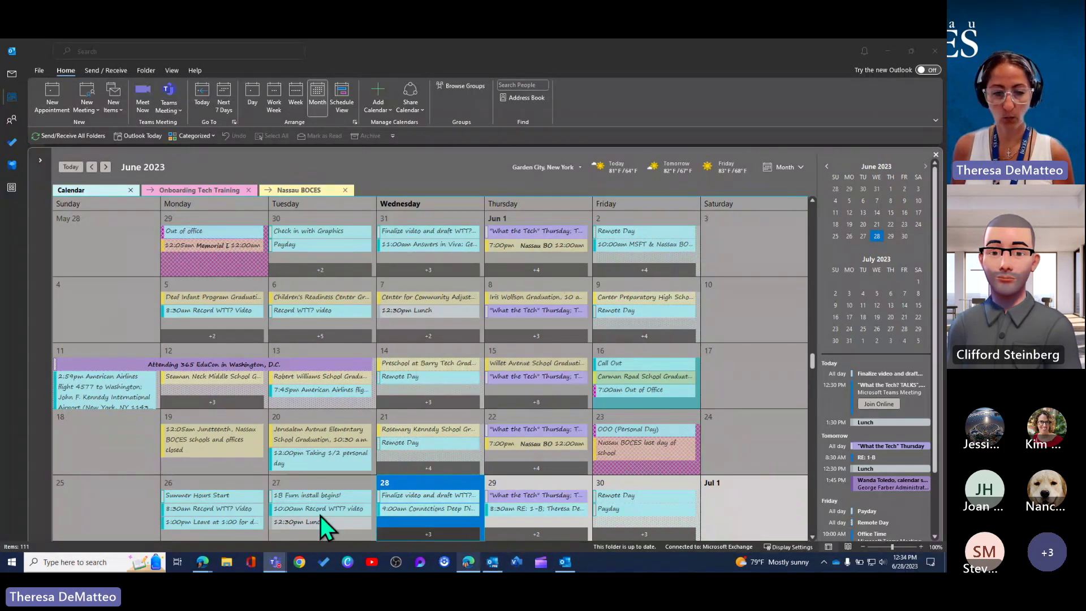
In a maximized Edge window, open Calendar from Microsoft 365's All apps list to show June 2023
click(468, 562)
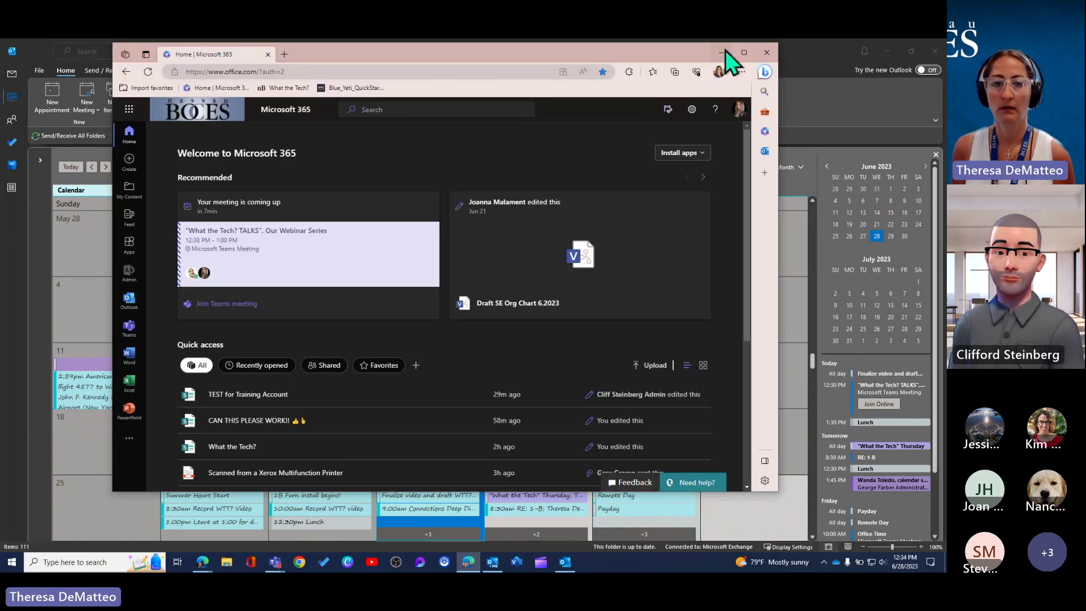
click(744, 52)
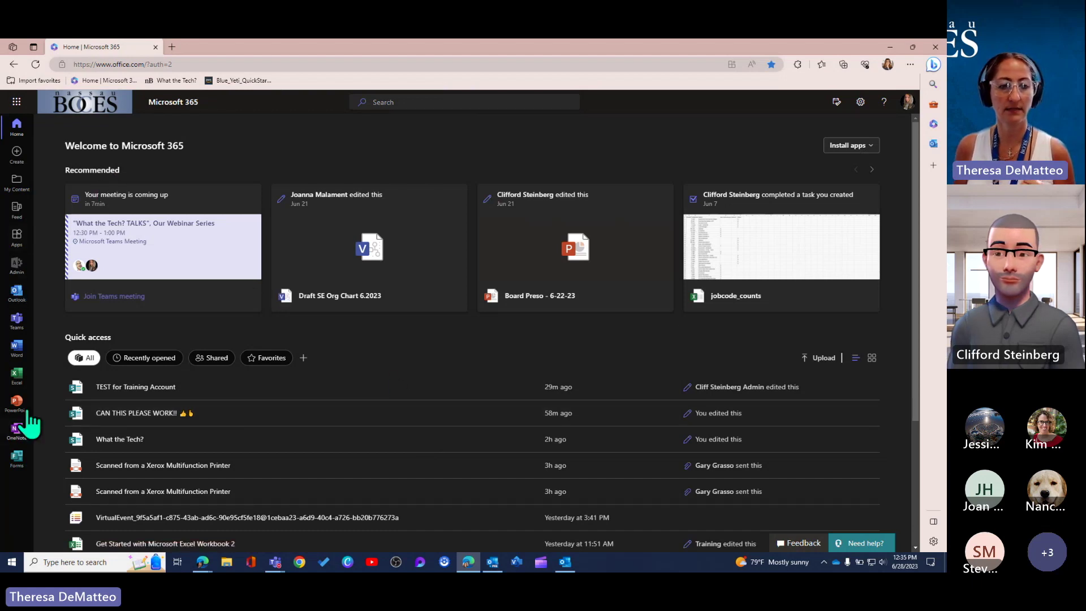
click(15, 105)
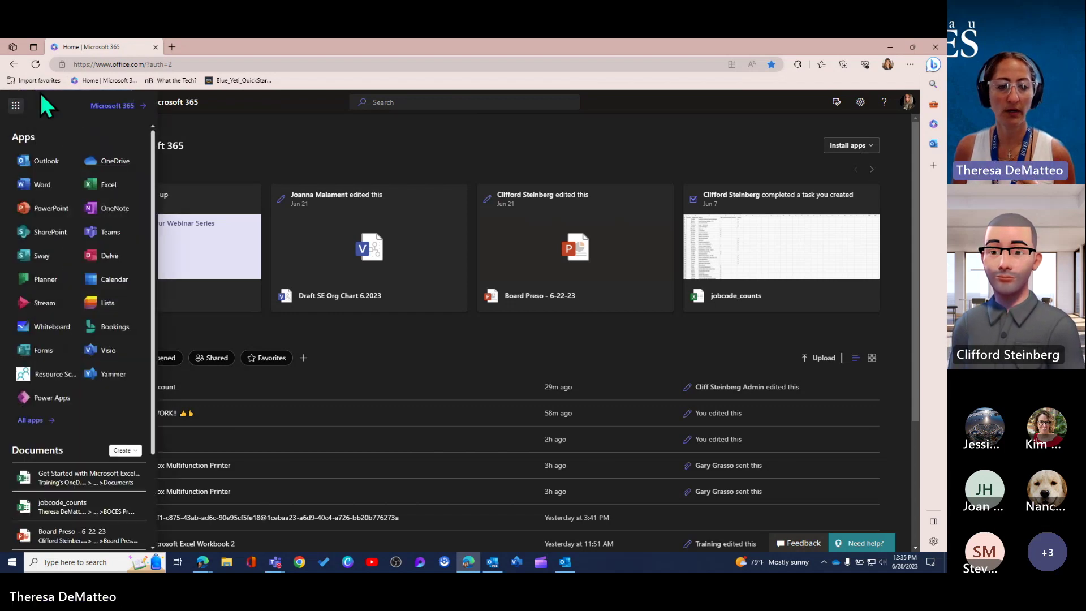
click(31, 420)
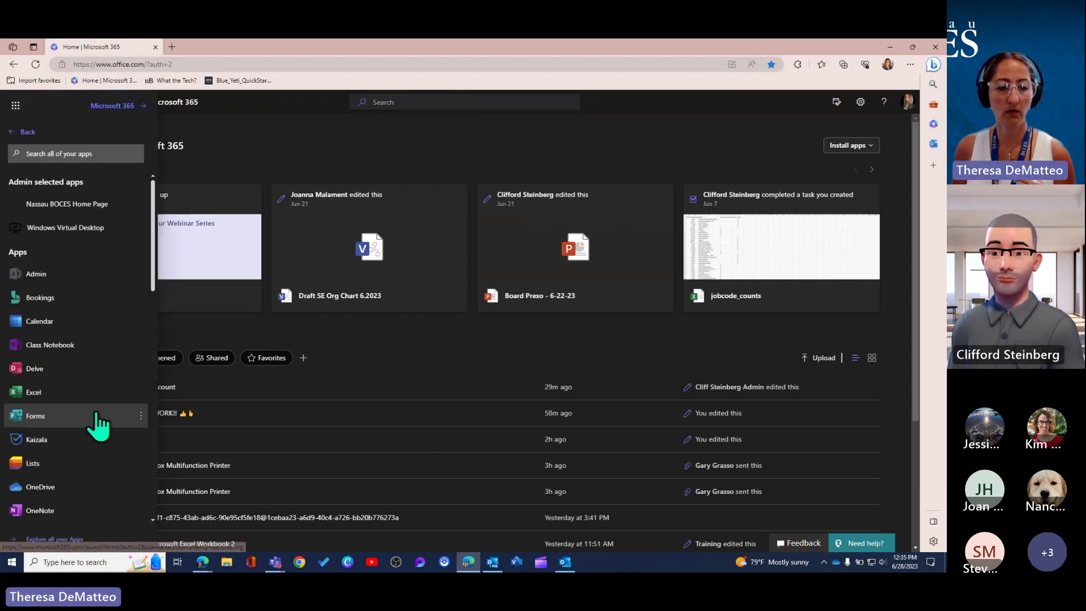
click(41, 323)
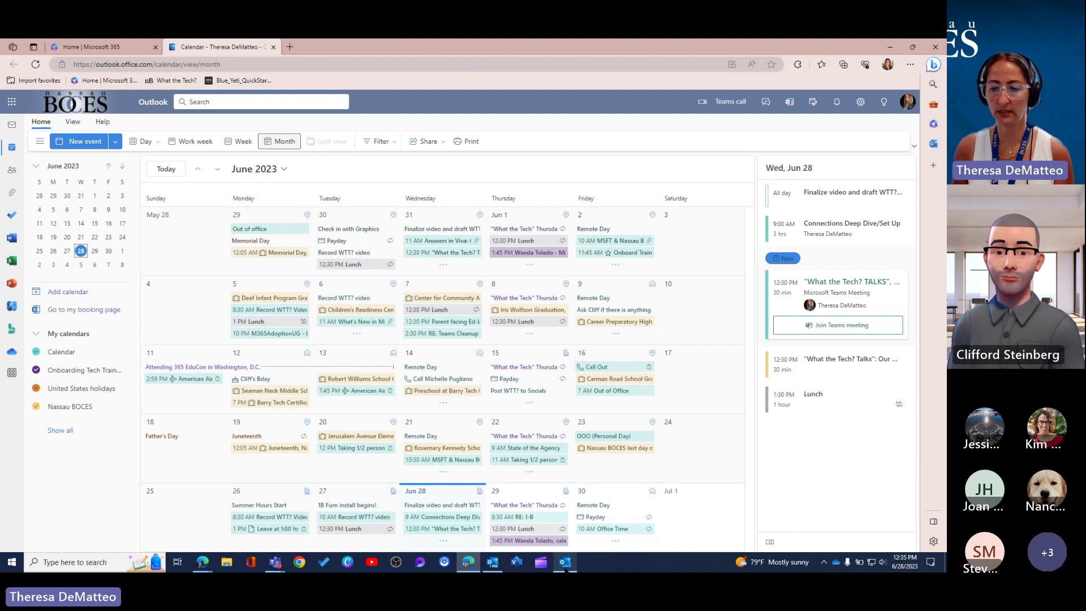
Switch to the New Outlook desktop calendar window from the Outlook taskbar preview
mouse_move(565, 561)
click(565, 518)
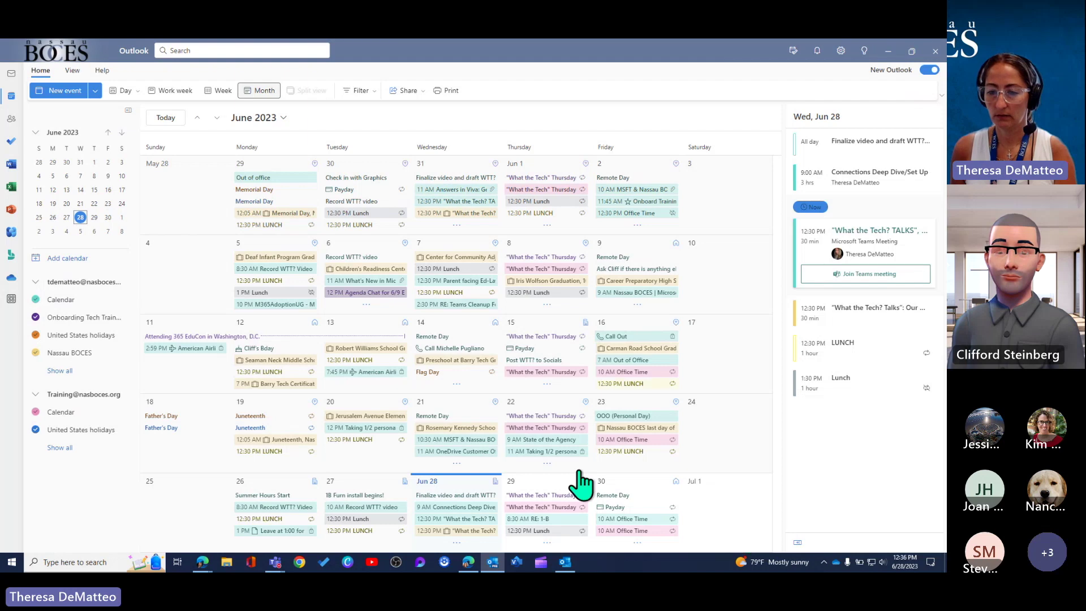
Switch to the classic Outlook calendar window from the Outlook taskbar preview
mouse_move(565, 562)
click(565, 517)
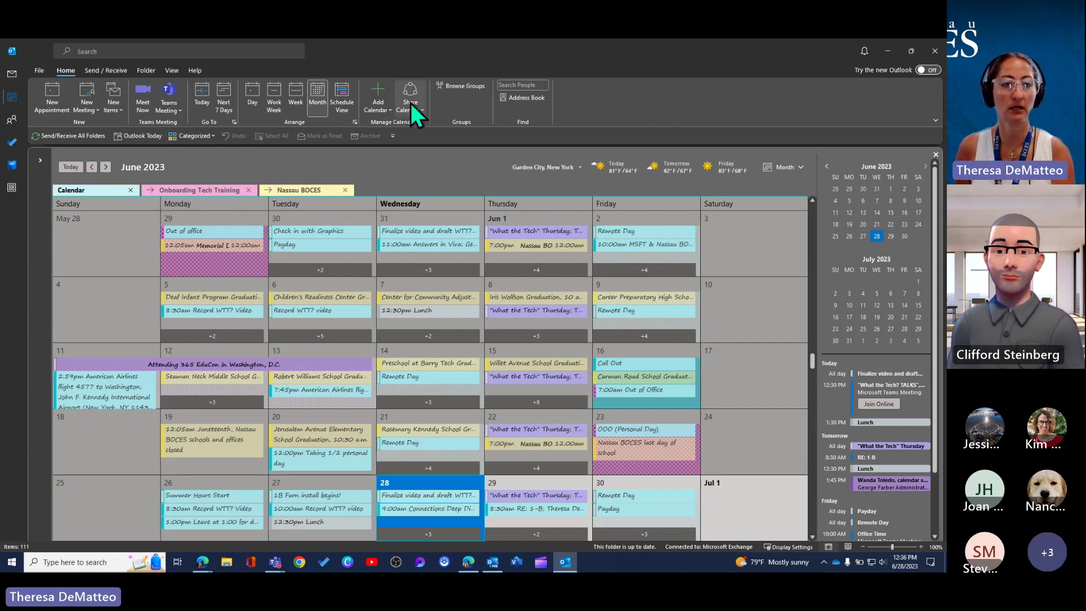
Review the Exchange and IMAP accounts in Account Settings, then minimize classic Outlook
click(39, 69)
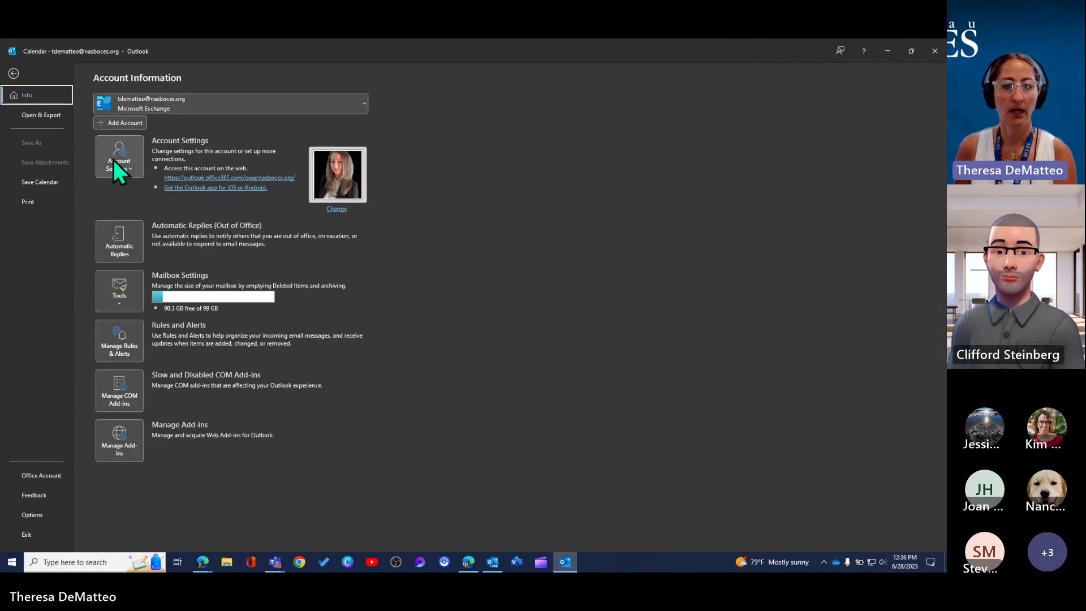
click(124, 167)
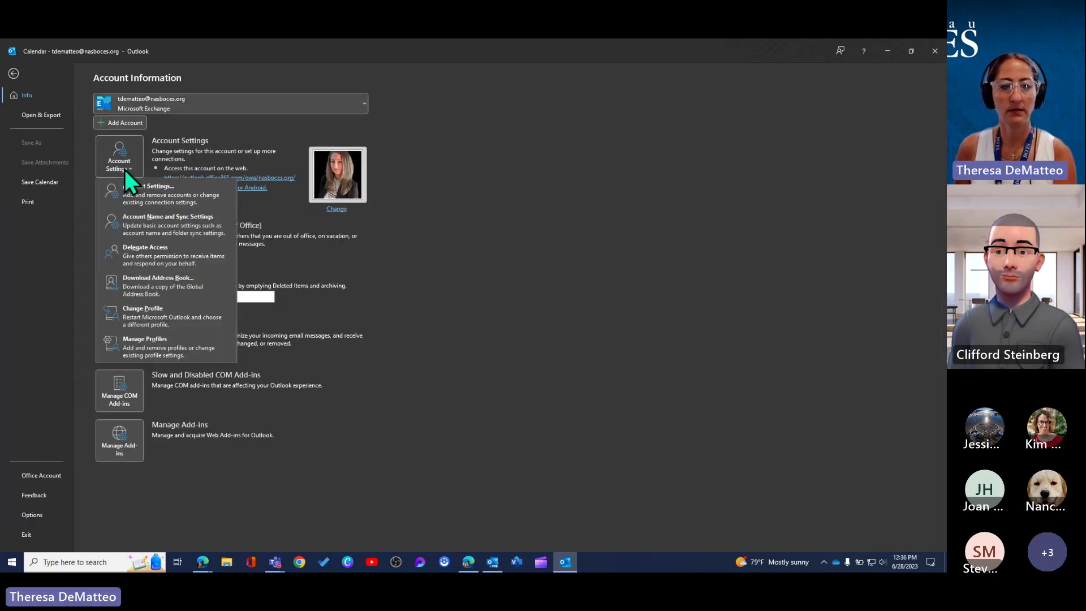
click(133, 198)
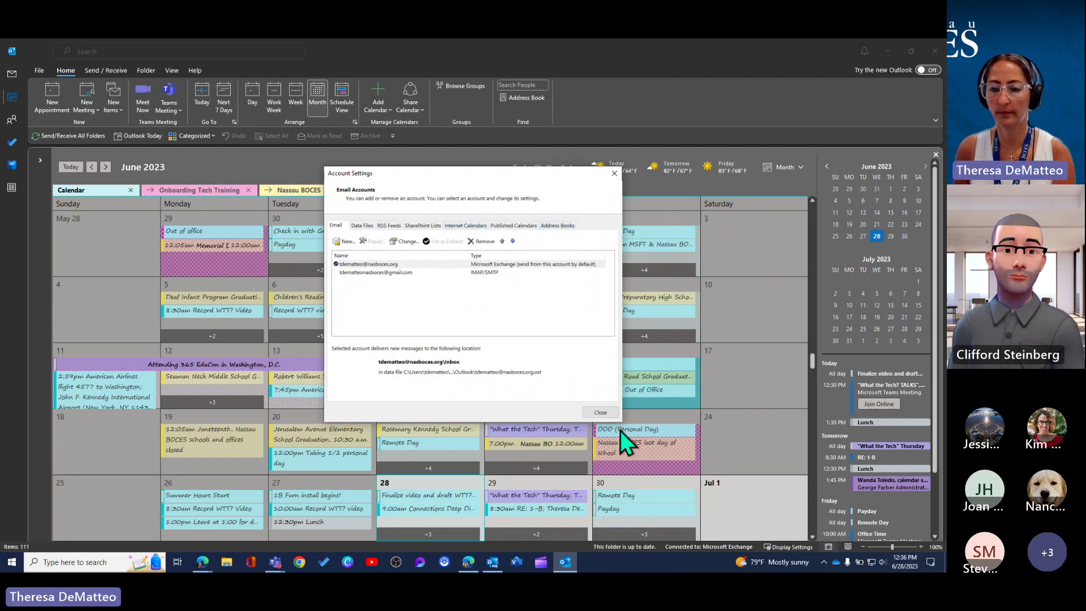
click(600, 412)
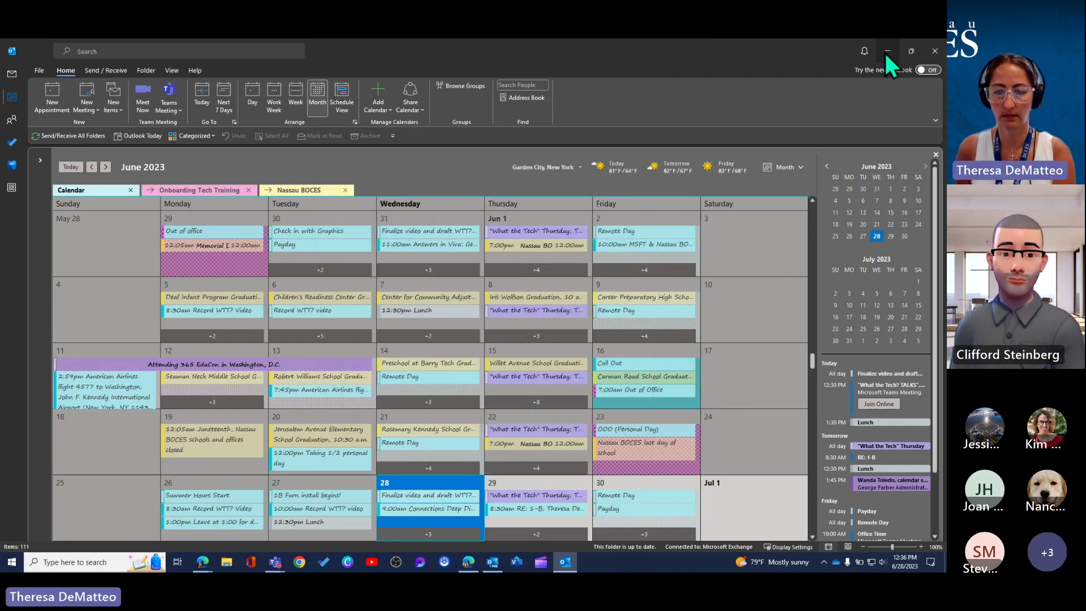
click(886, 51)
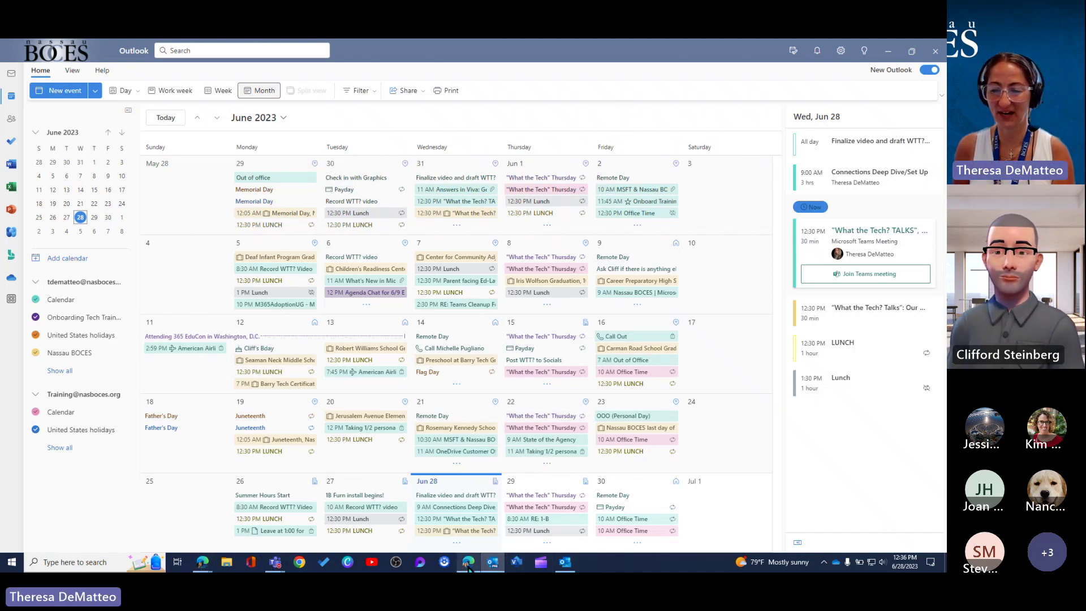
Search Outlook on the web's settings for 'wo' to find work hours options, then return to classic Outlook
mouse_move(469, 568)
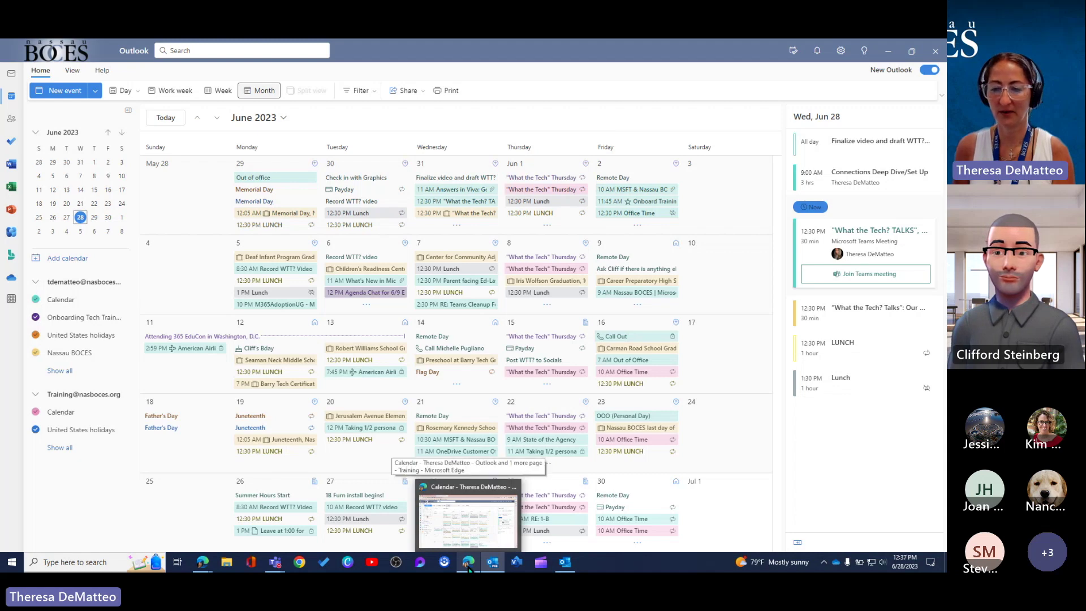
click(469, 568)
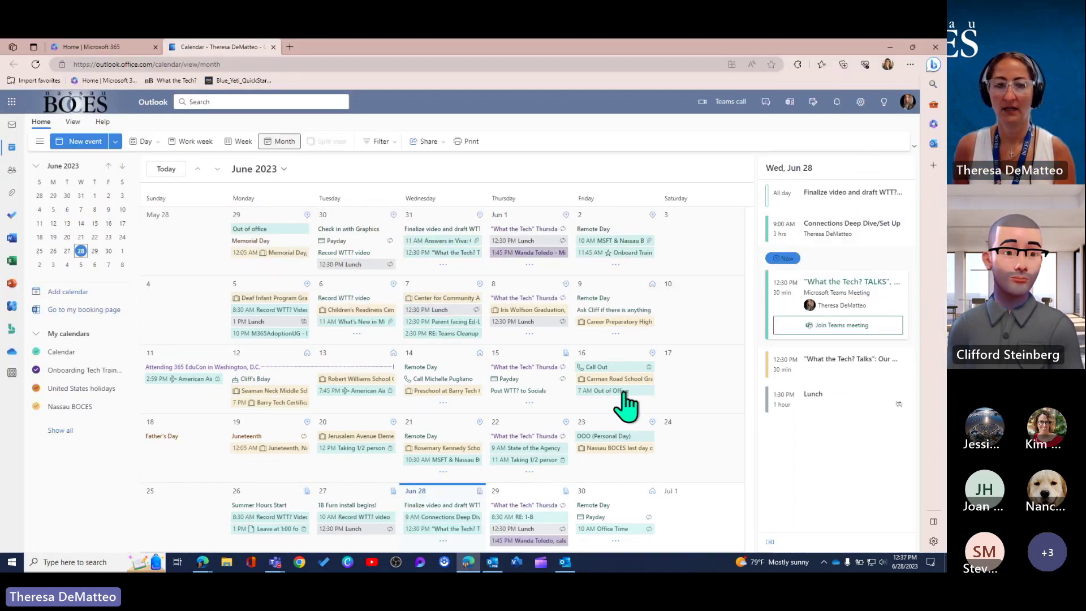
click(861, 103)
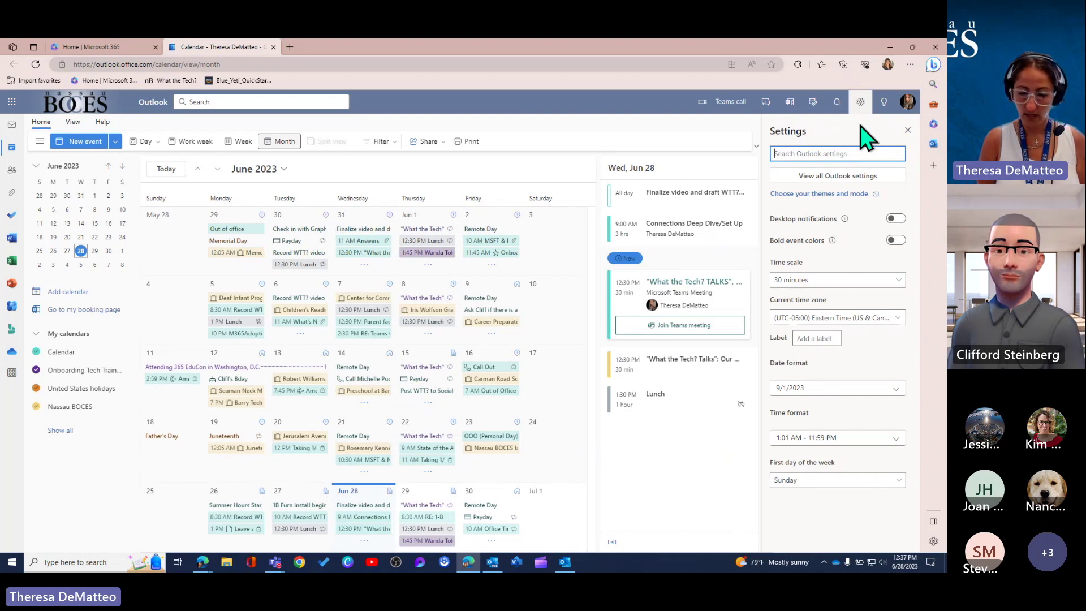
text(wo)
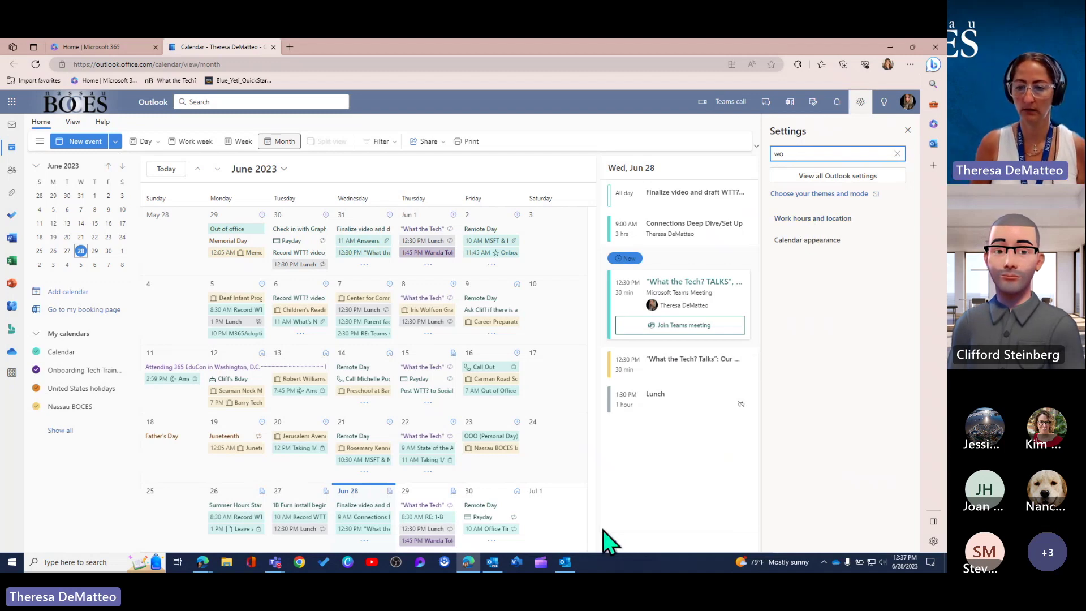
click(565, 562)
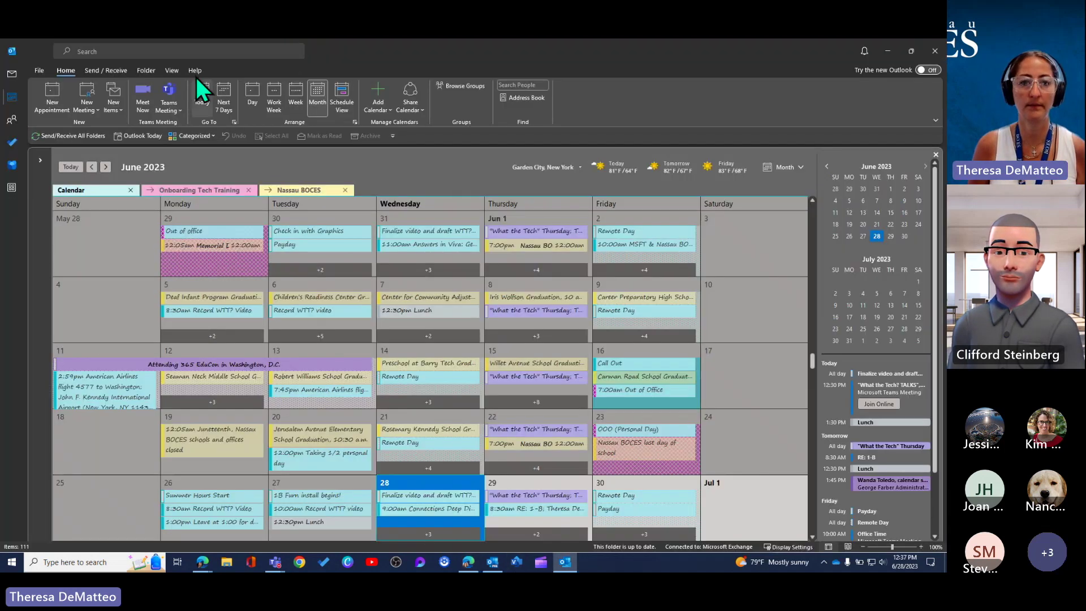
Search classic Outlook for 'work hours', cancel the Change Profile prompt, and return to the browser
click(111, 52)
text(work hours)
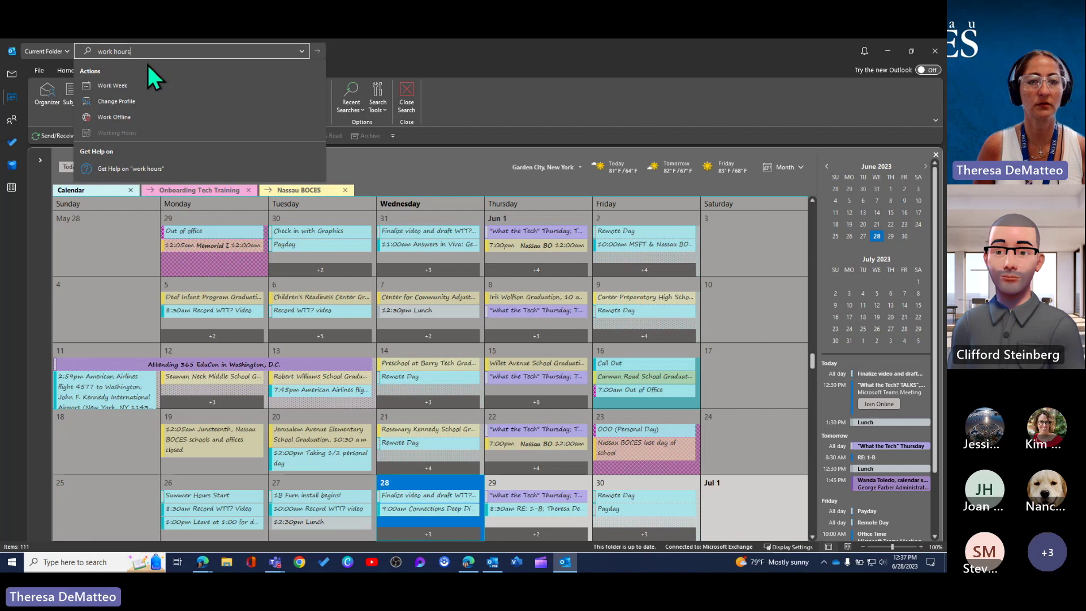
click(132, 103)
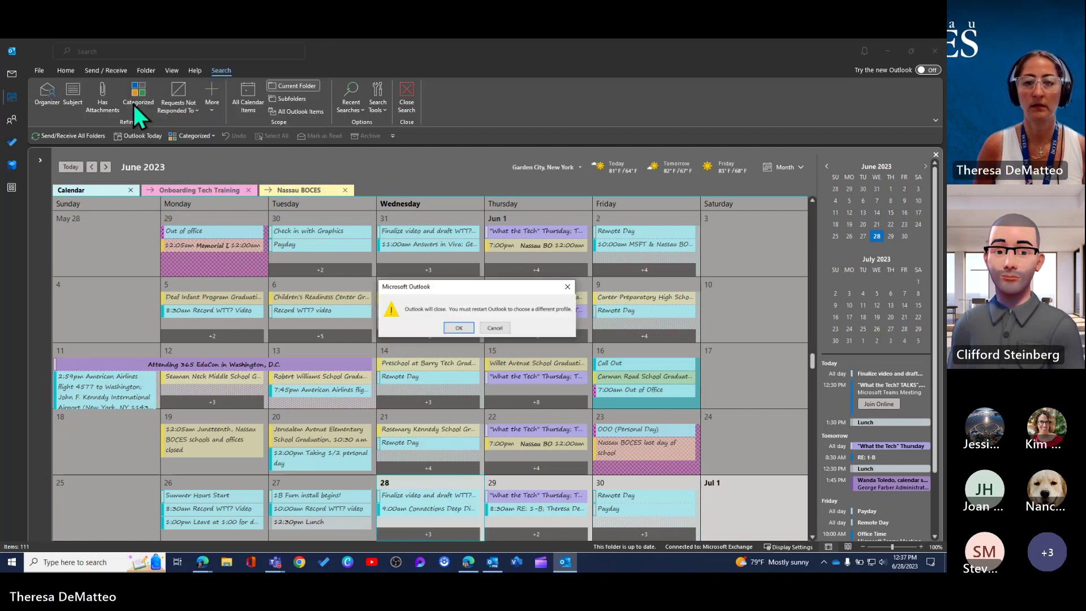
click(497, 325)
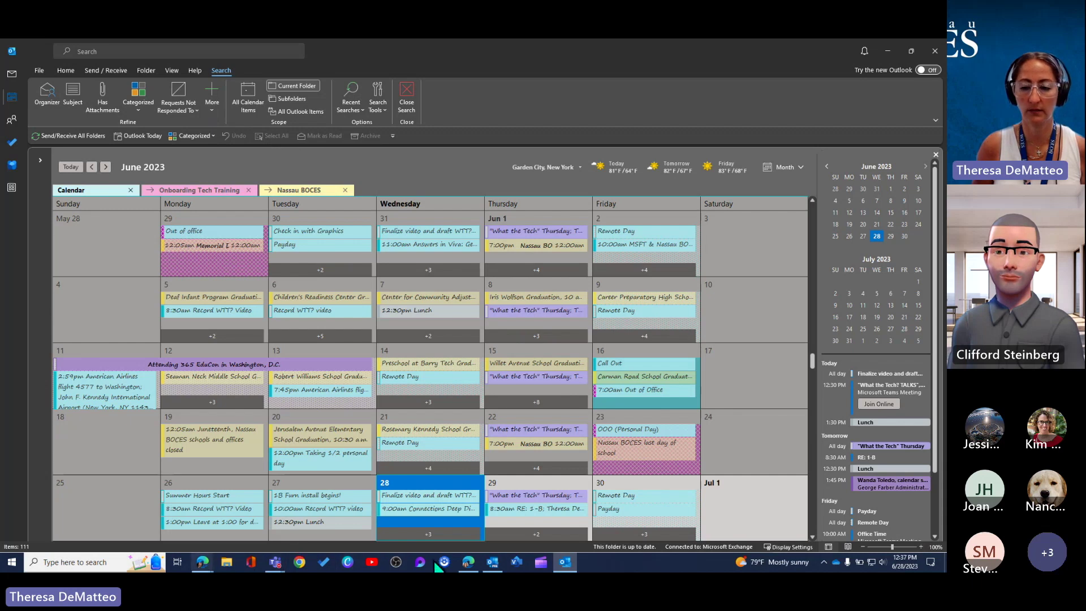
click(201, 563)
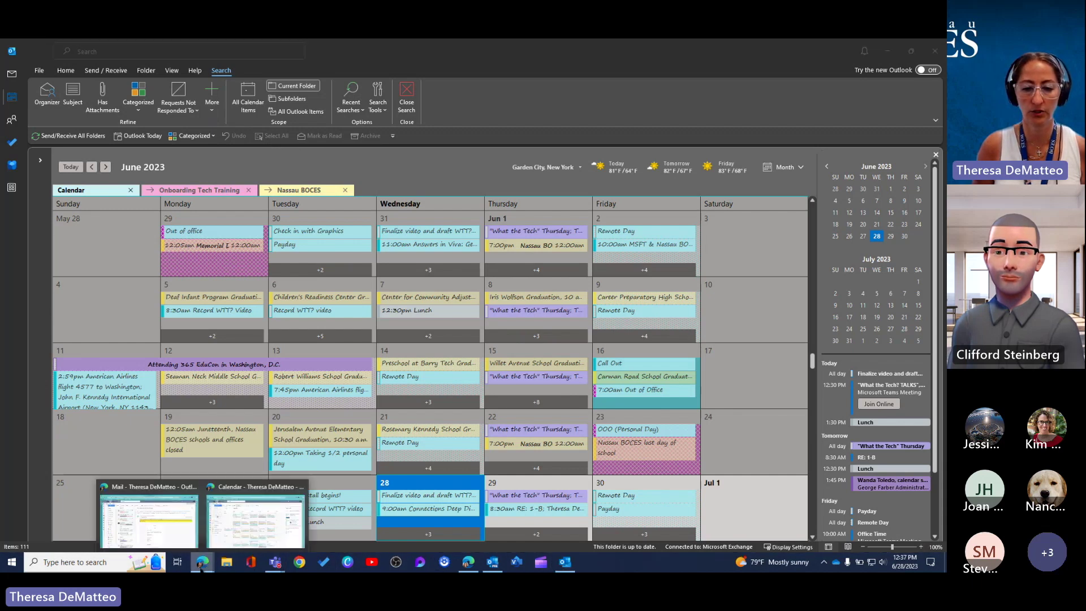
click(468, 561)
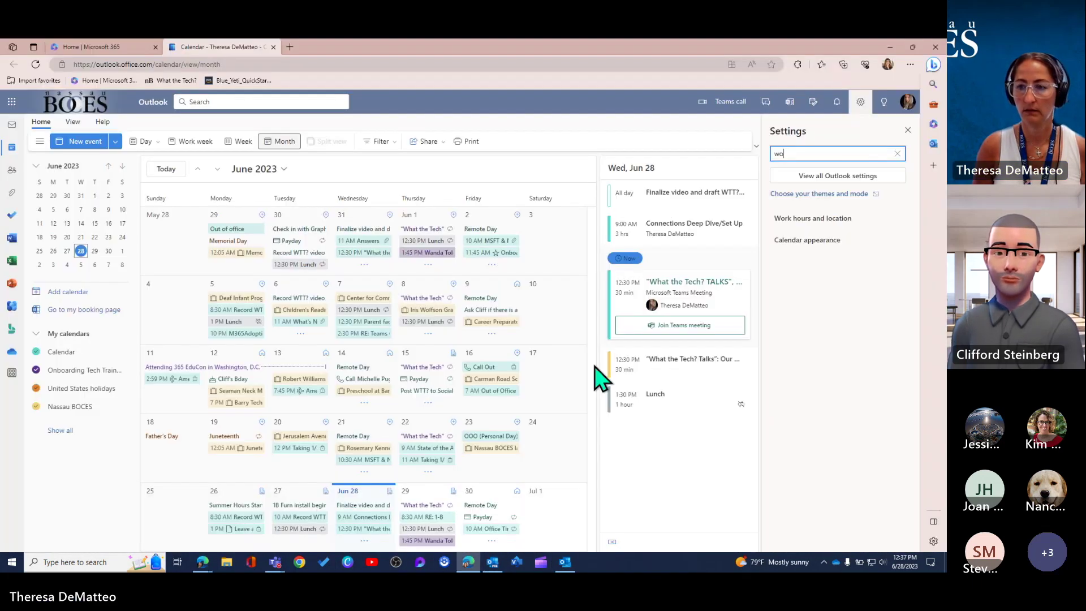
Review Monday–Friday 8:00 AM–4:00 PM work hours and Monday's location choices, then close Settings
click(800, 218)
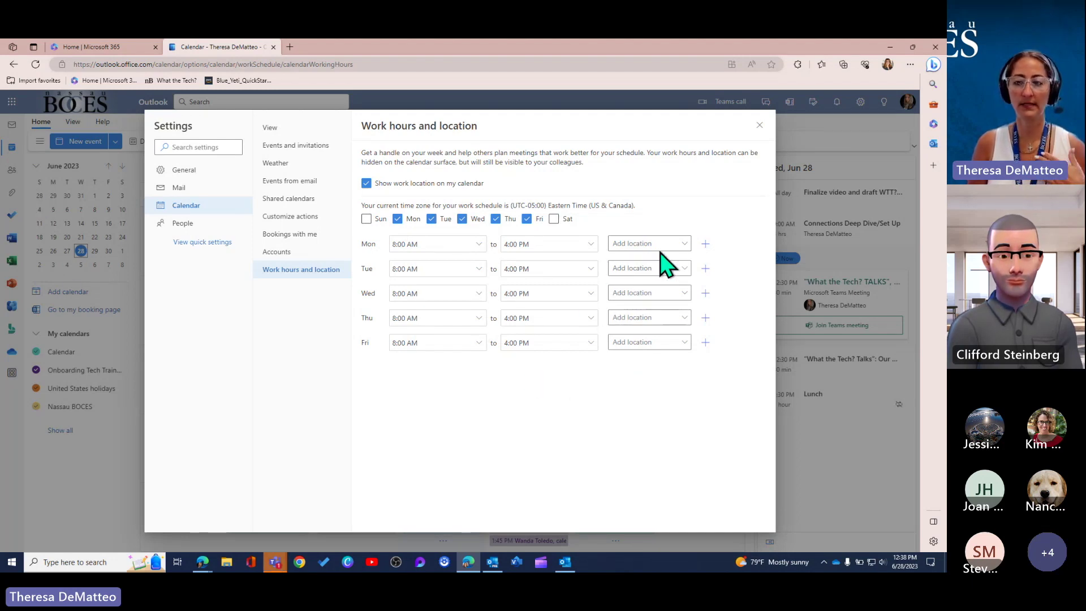
click(677, 244)
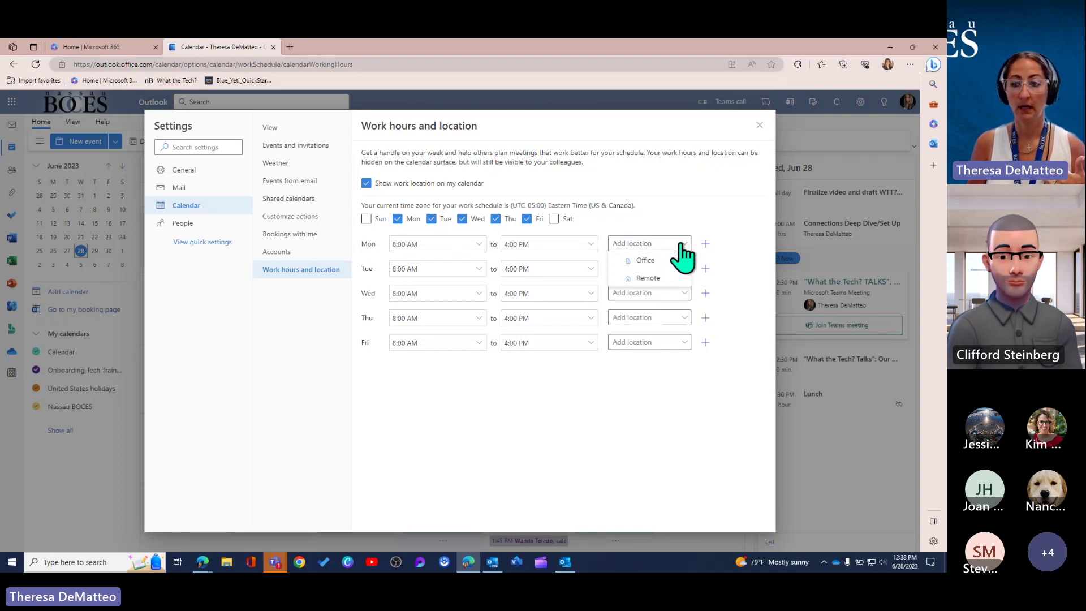
click(682, 244)
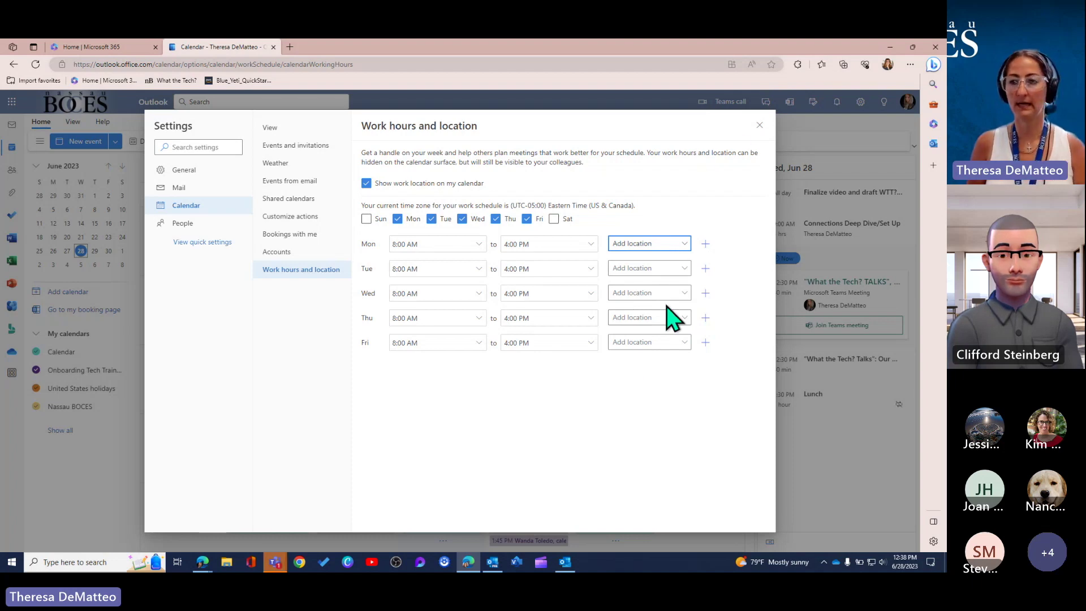
click(761, 125)
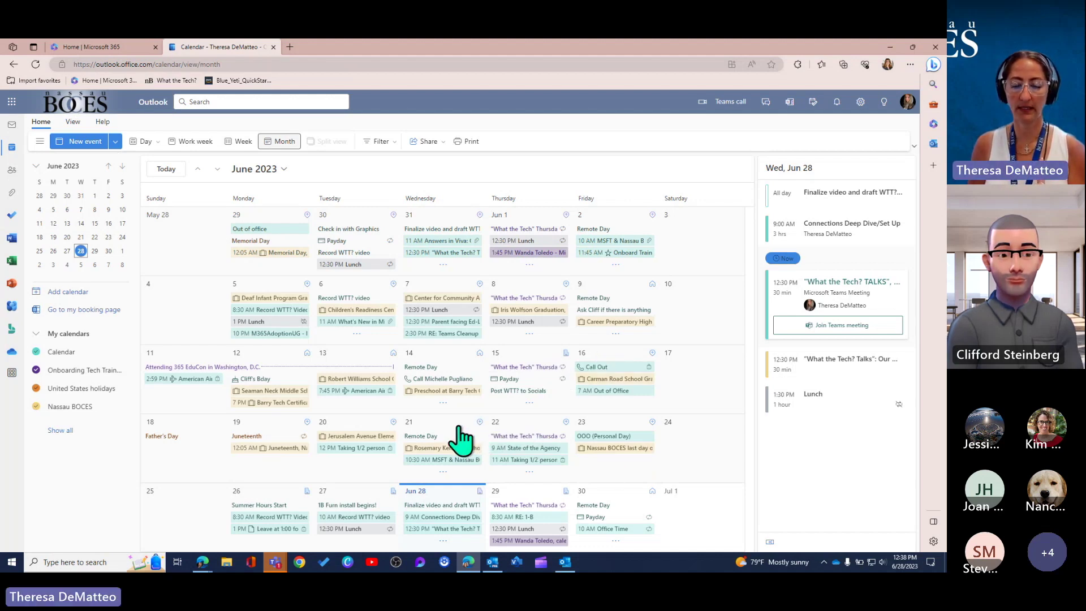
click(479, 424)
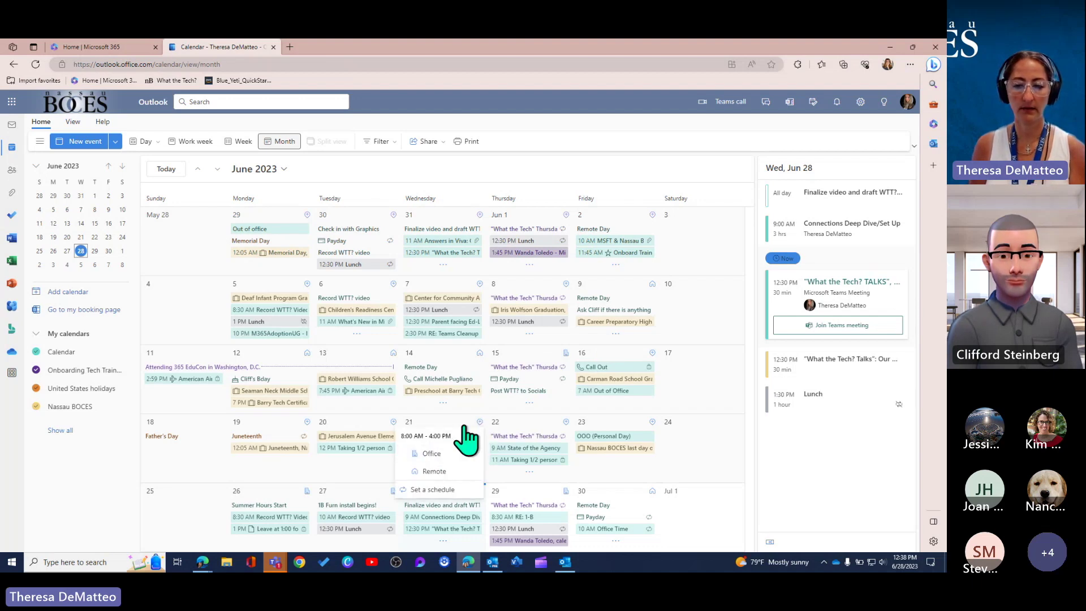
click(442, 471)
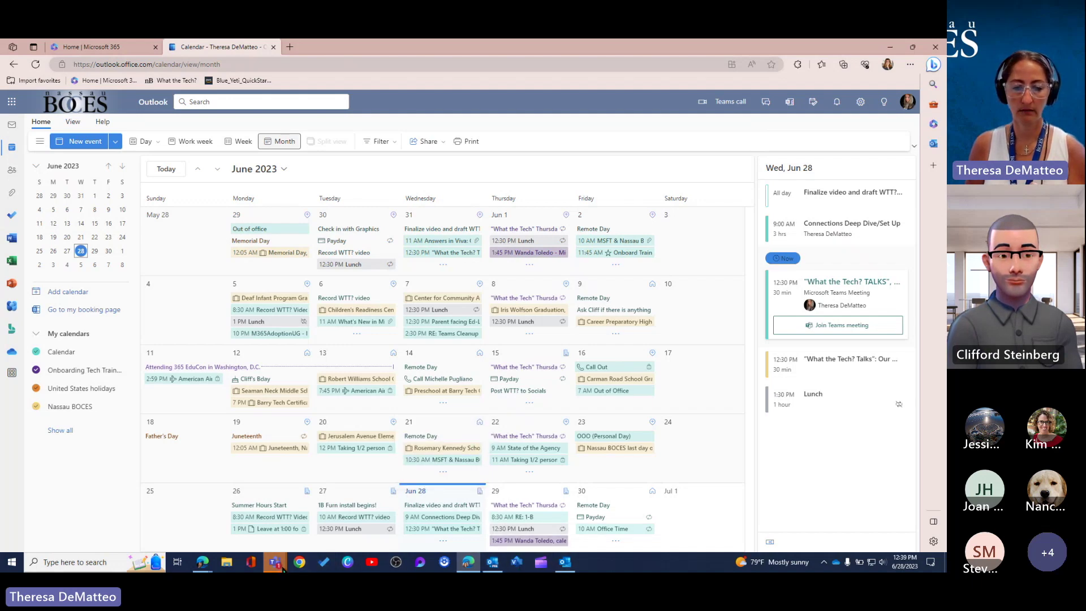
mouse_move(280, 567)
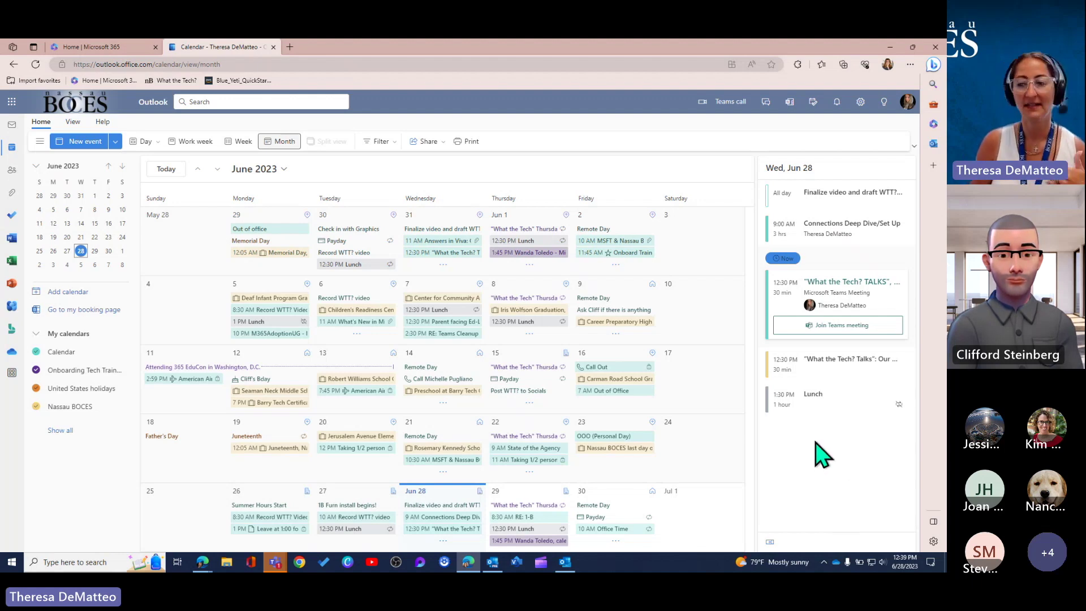
Switch to the Training account and sign in, verifying identity with the texted code
click(908, 102)
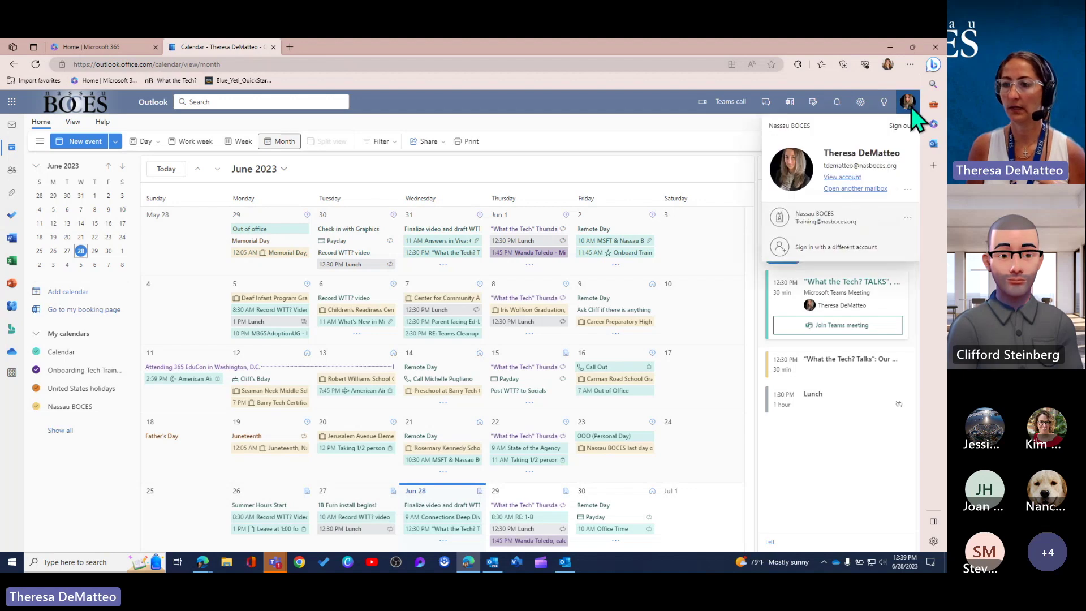
click(835, 221)
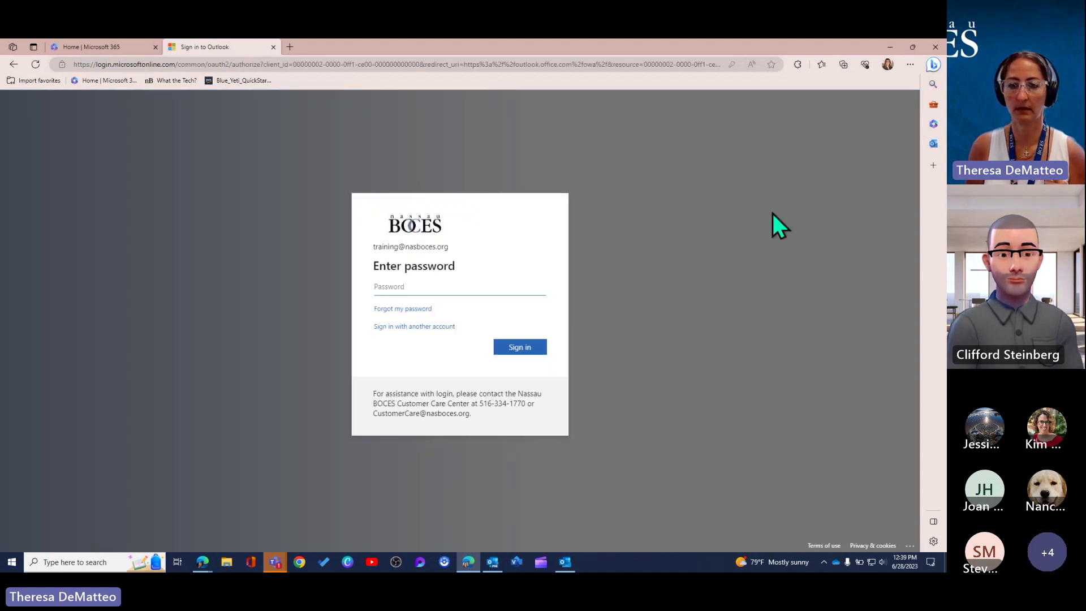
click(517, 349)
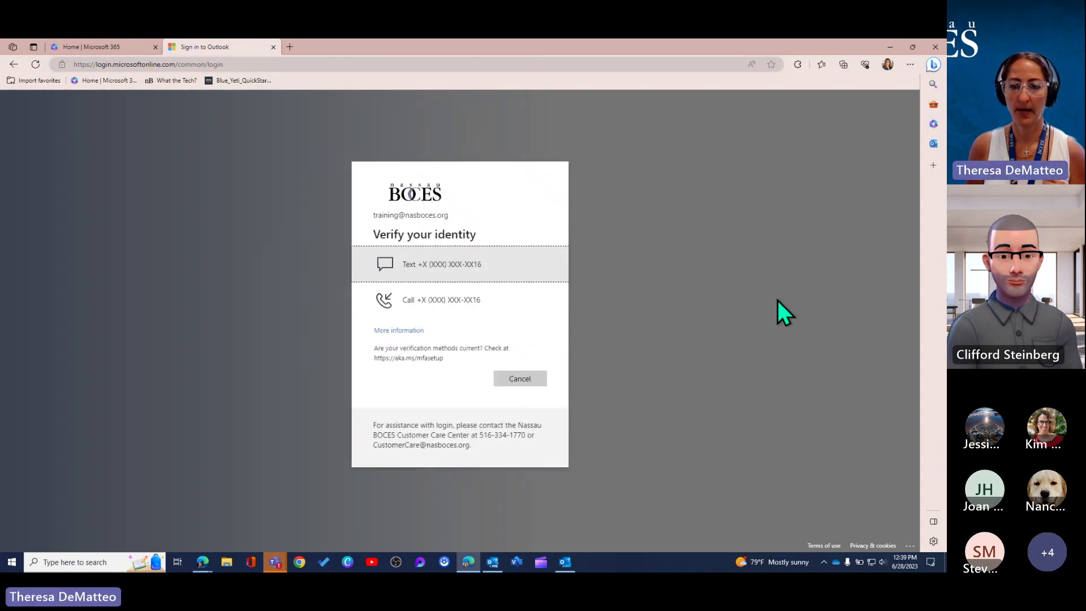
click(492, 266)
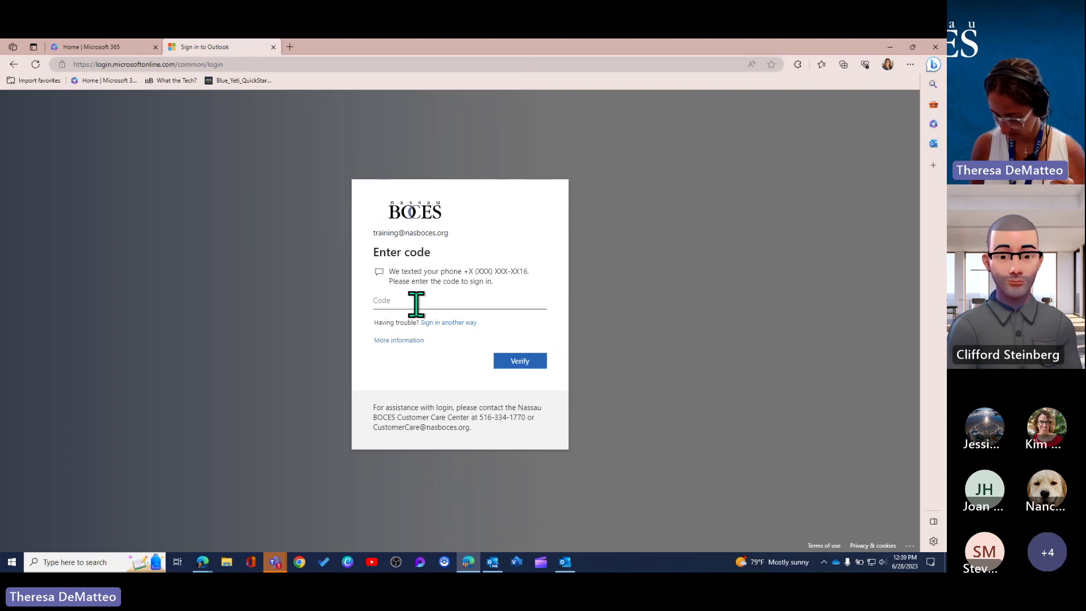
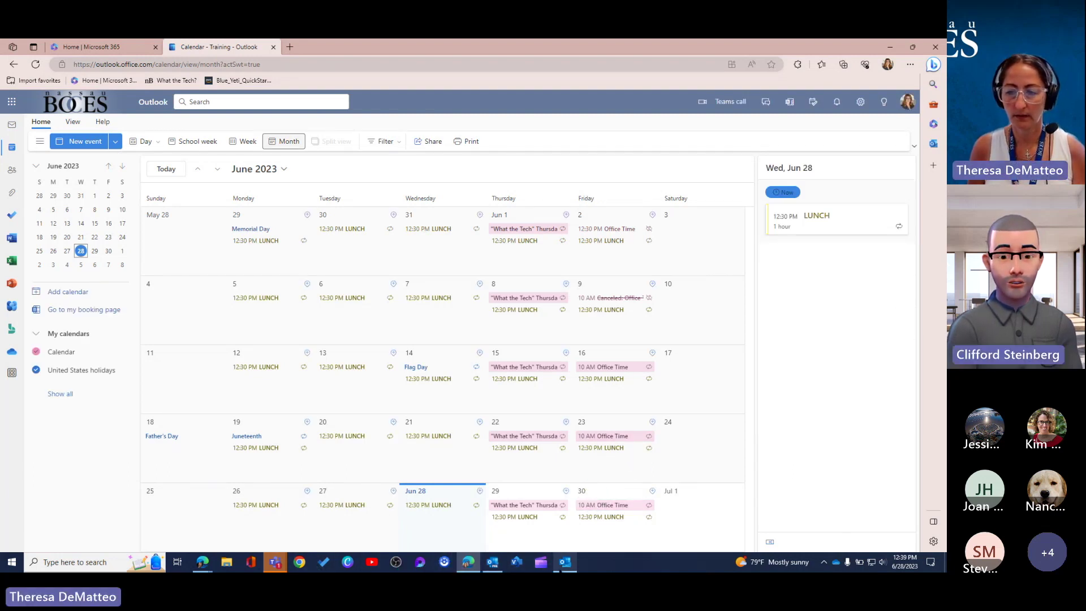
click(564, 561)
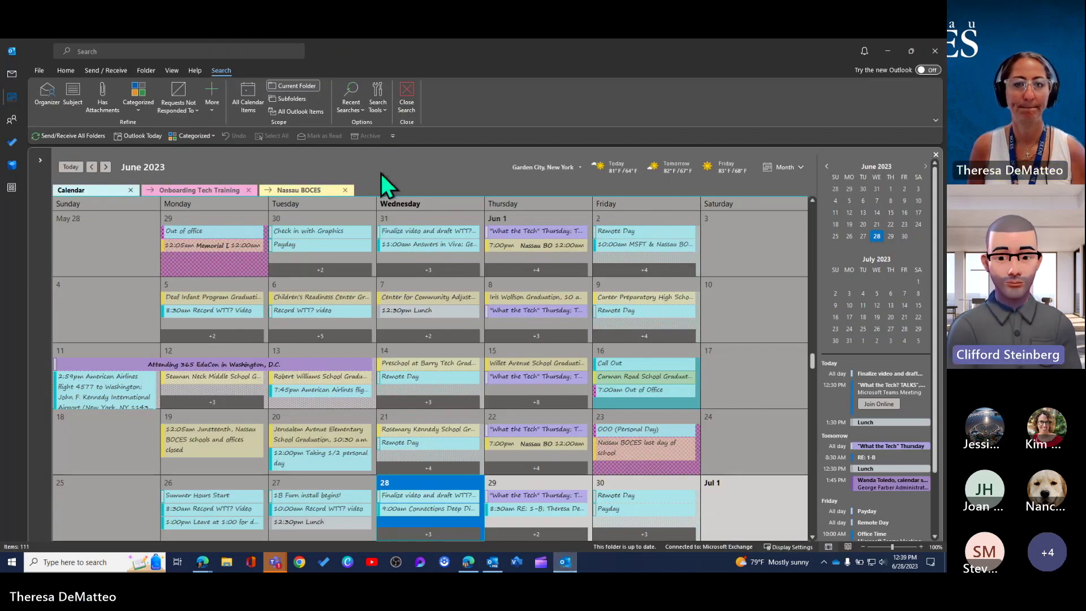
click(39, 71)
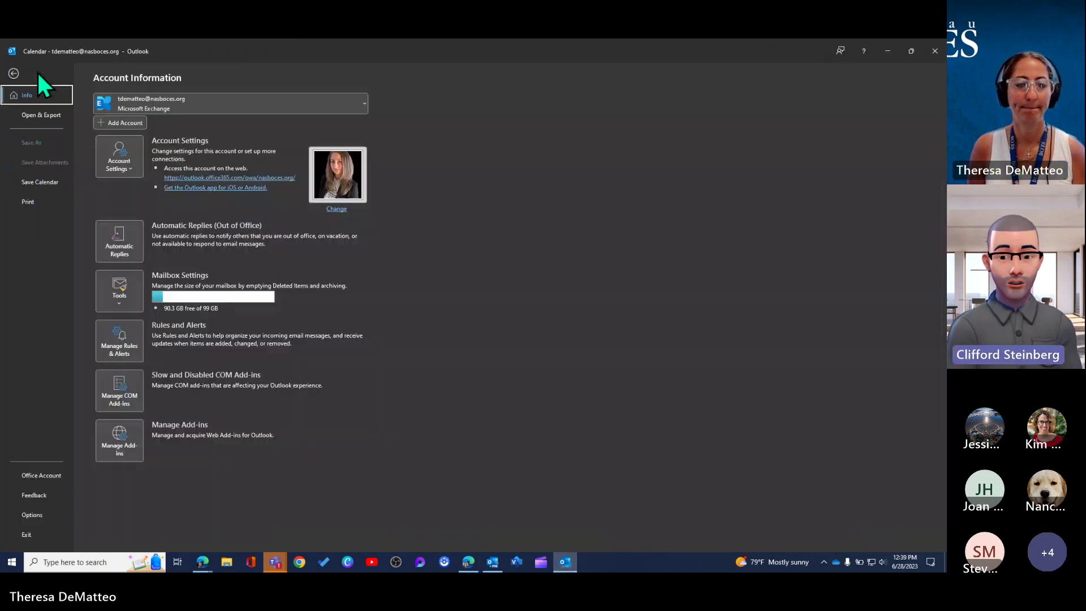
click(31, 515)
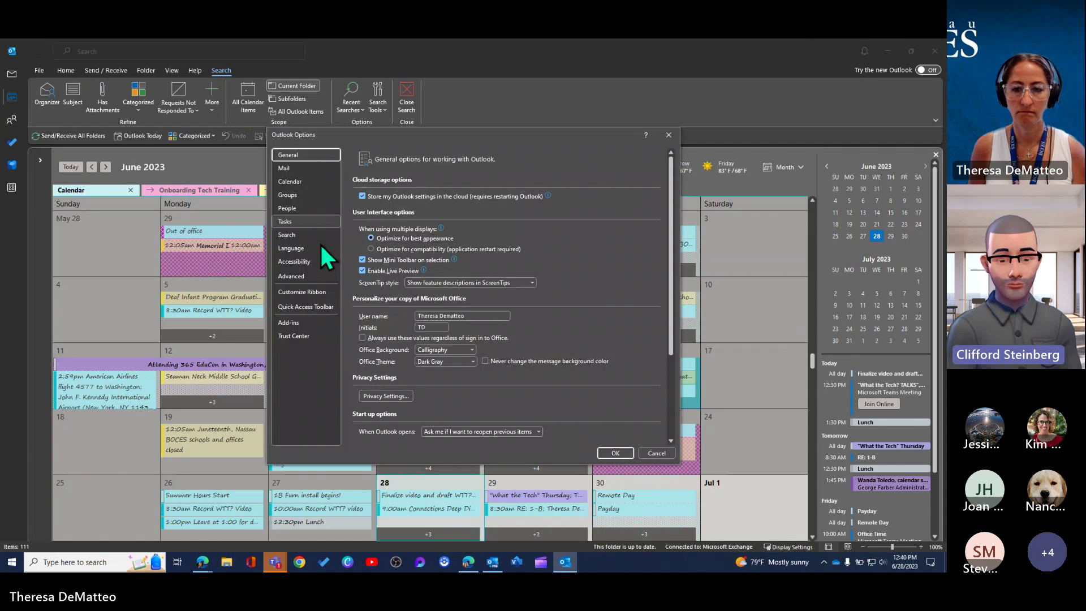
click(293, 184)
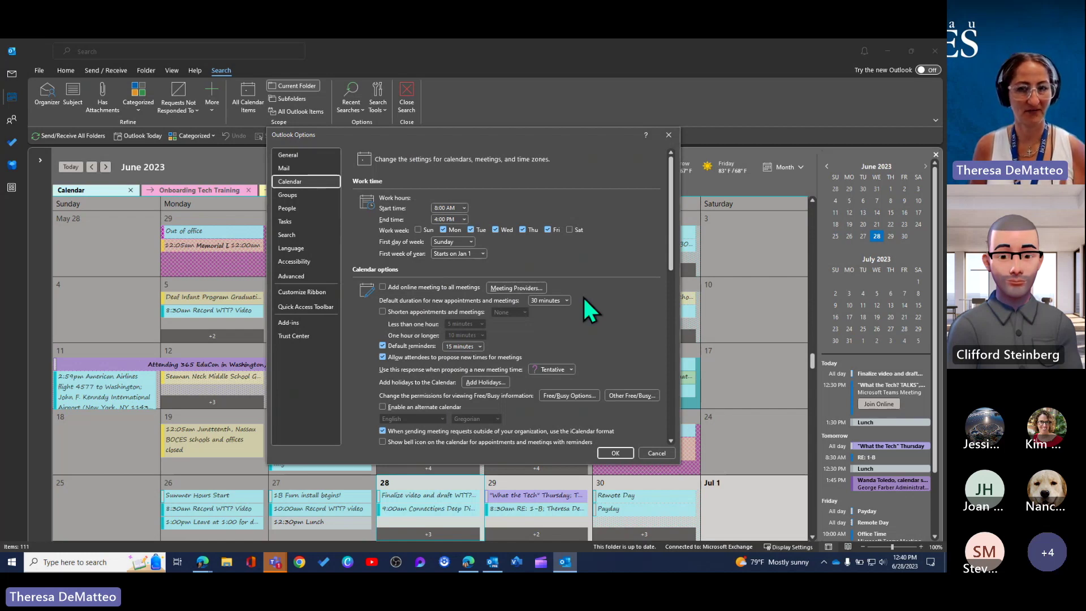
click(670, 135)
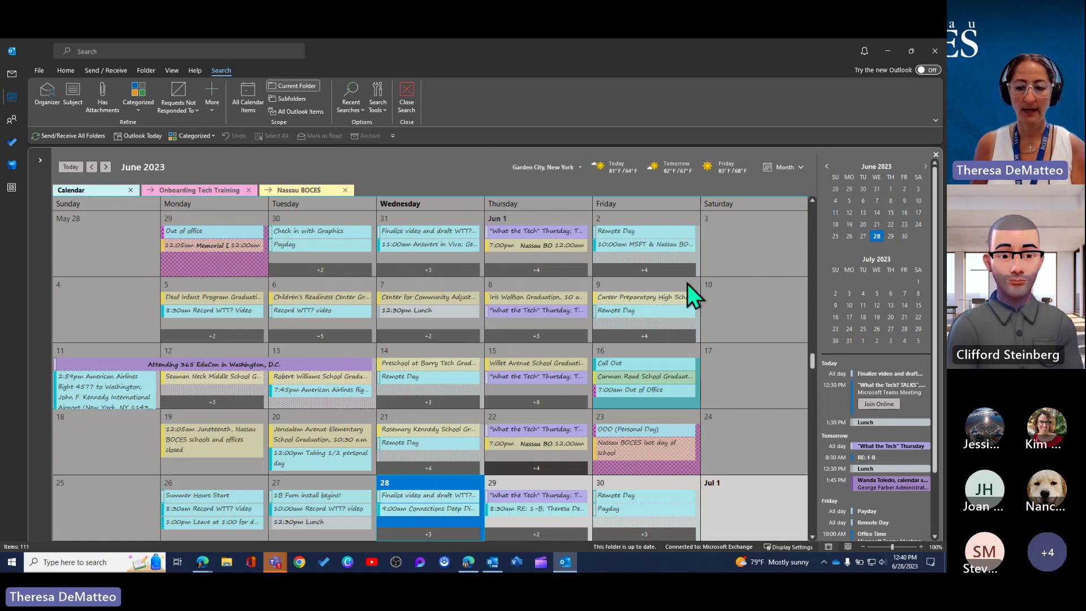
click(565, 563)
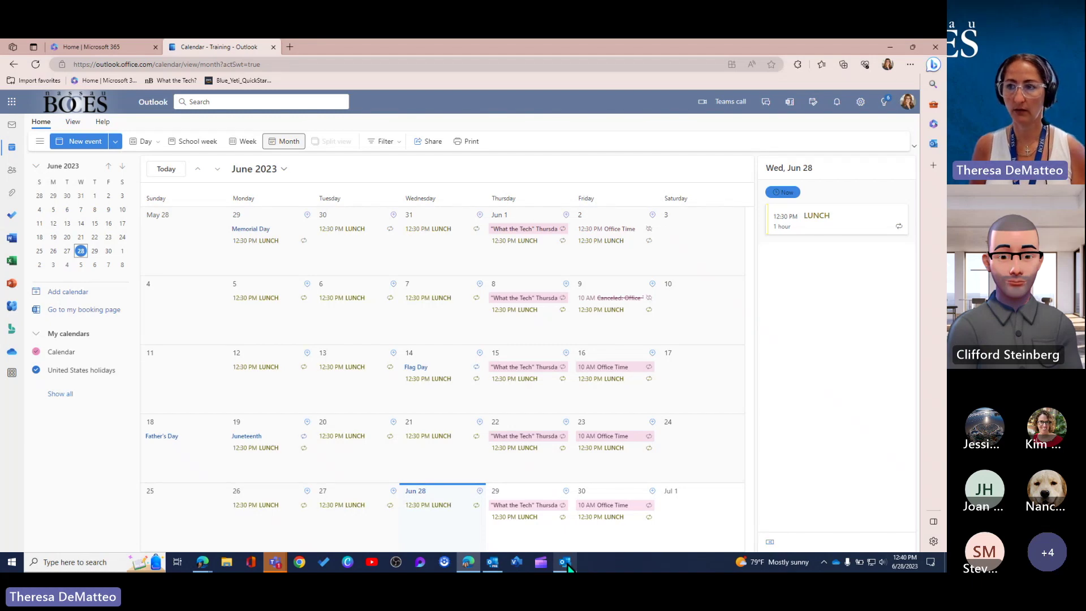
Minimize New Outlook and restore the classic Outlook June 2023 calendar
click(492, 562)
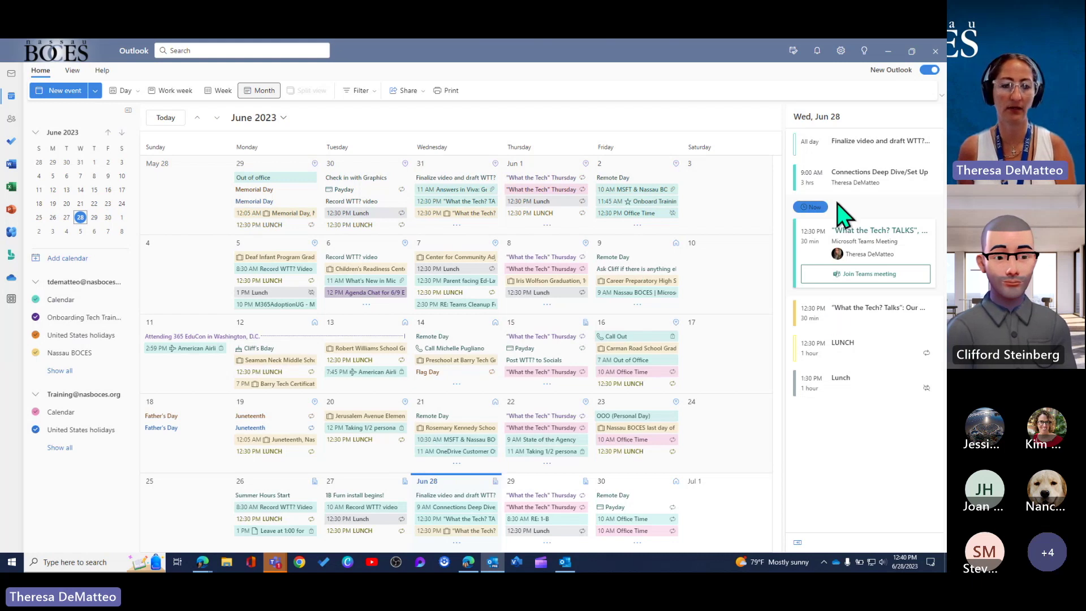
click(889, 51)
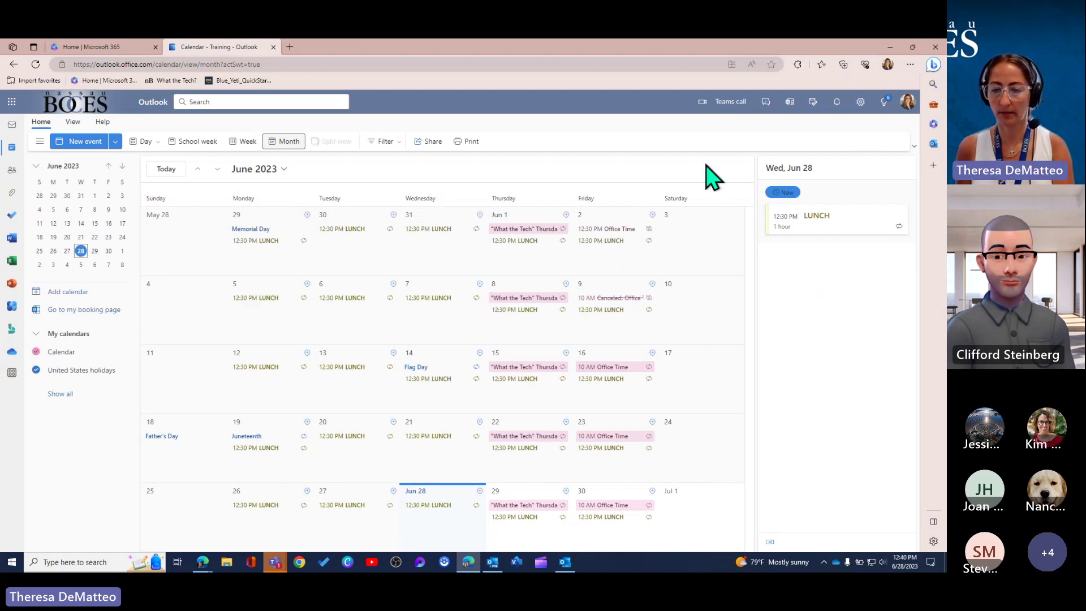
click(564, 562)
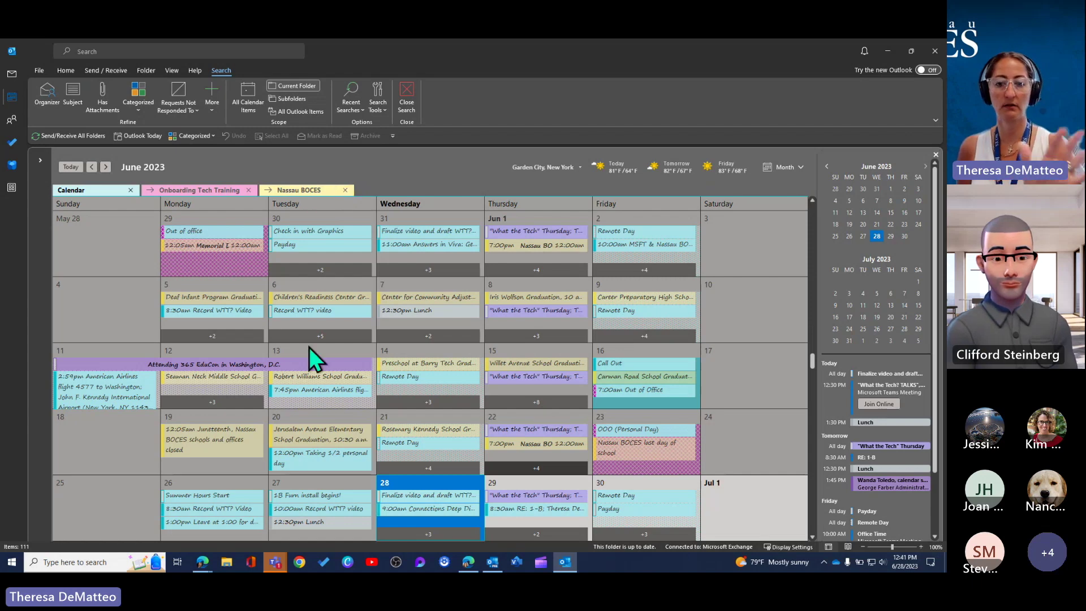
click(425, 337)
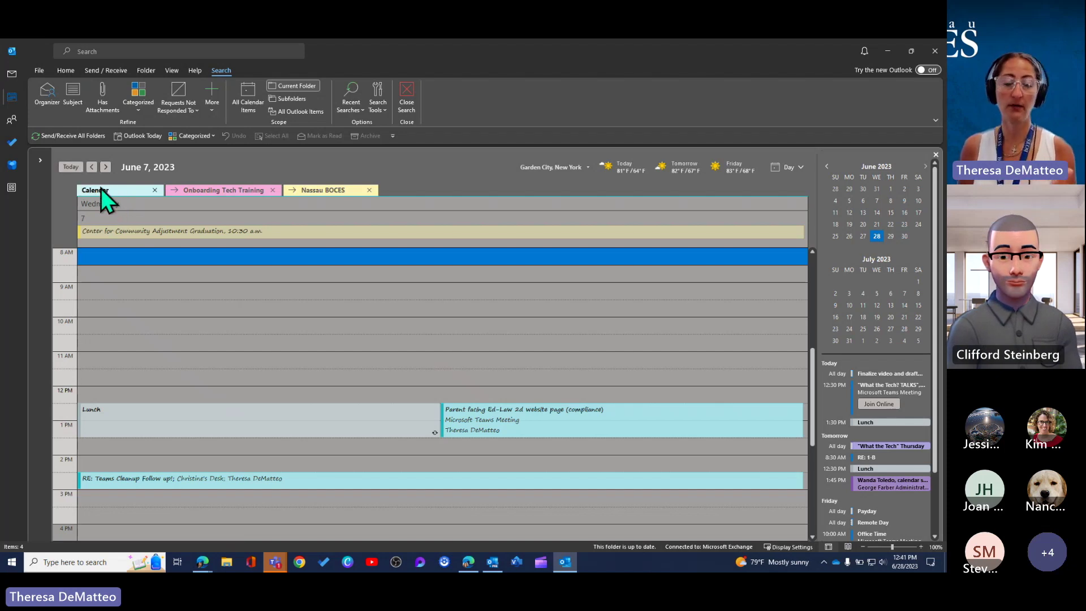
click(71, 167)
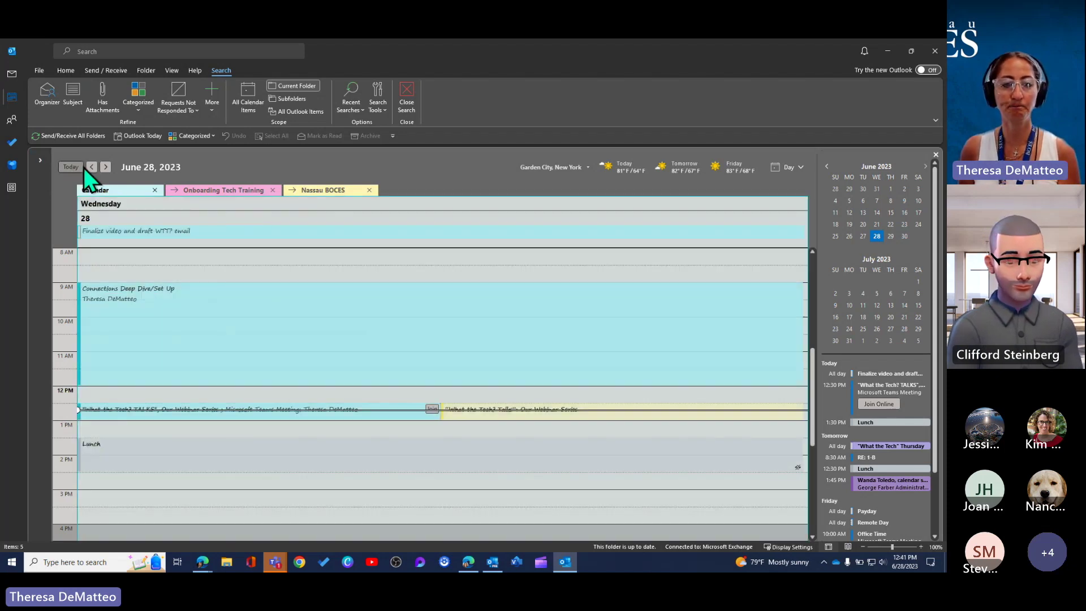
click(796, 168)
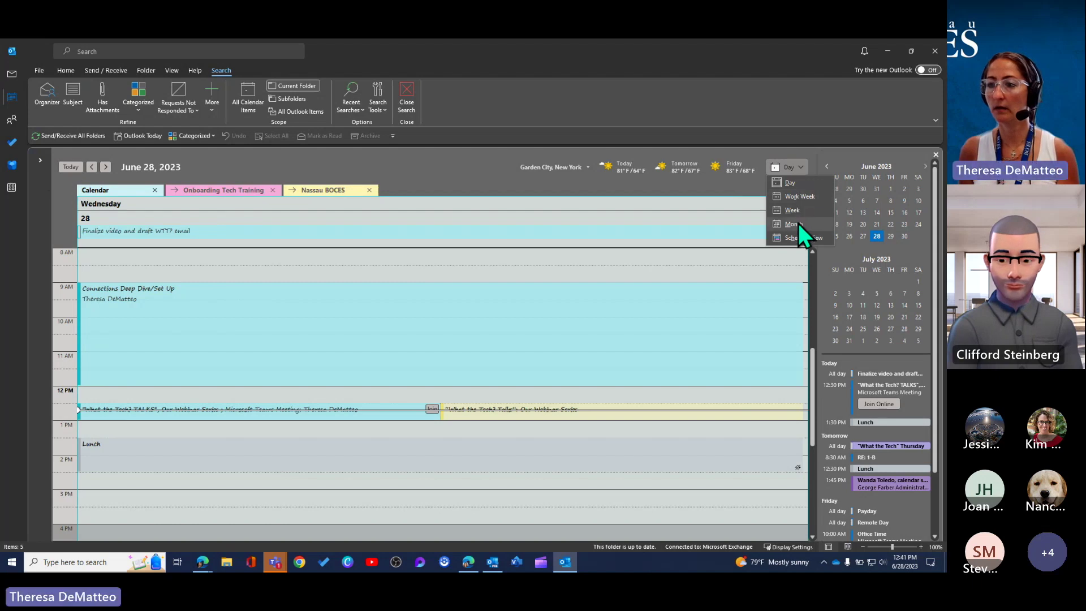
click(798, 222)
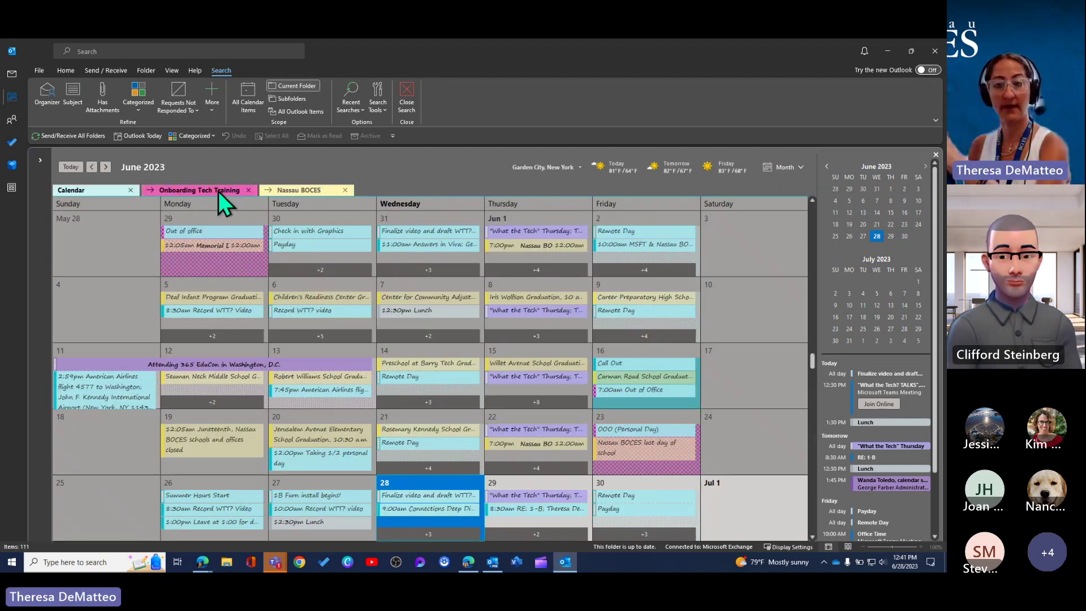
Toggle Onboarding Tech Training and Nassau BOCES between side-by-side and overlay views
click(150, 190)
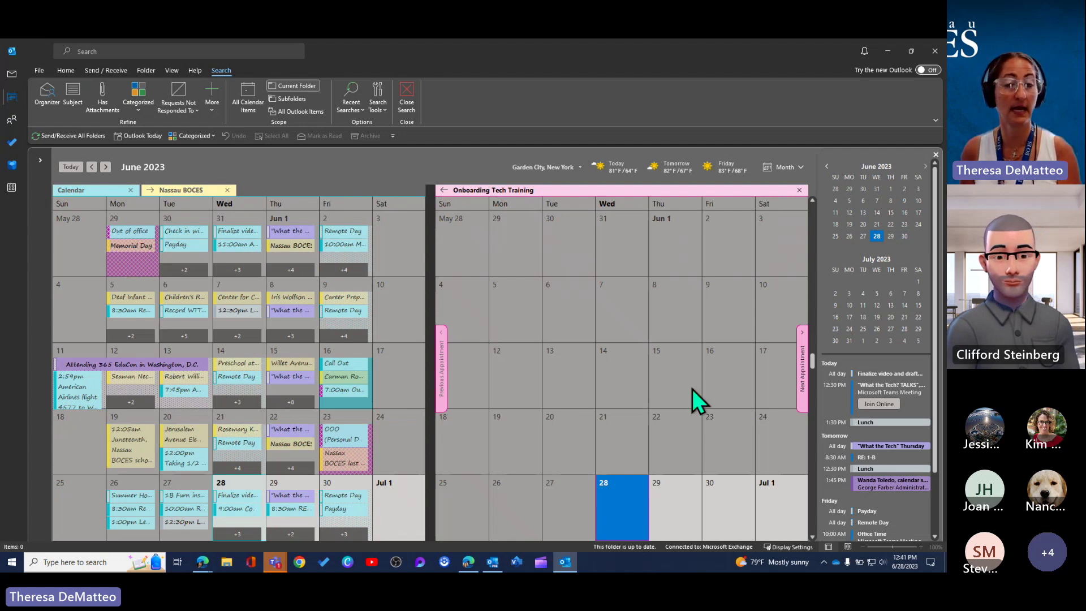
click(443, 191)
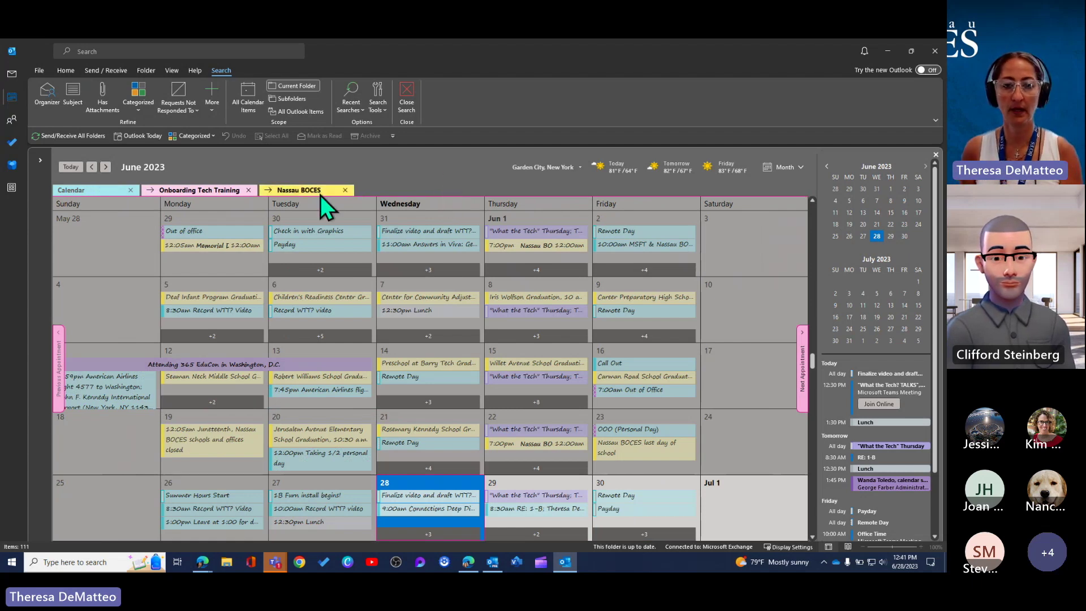
click(269, 191)
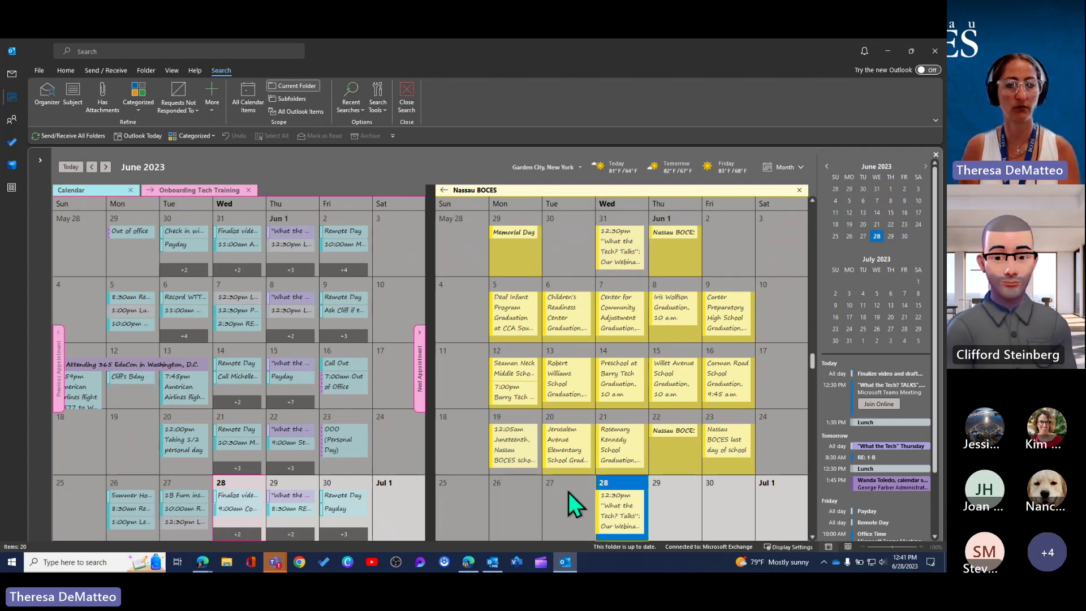
click(444, 191)
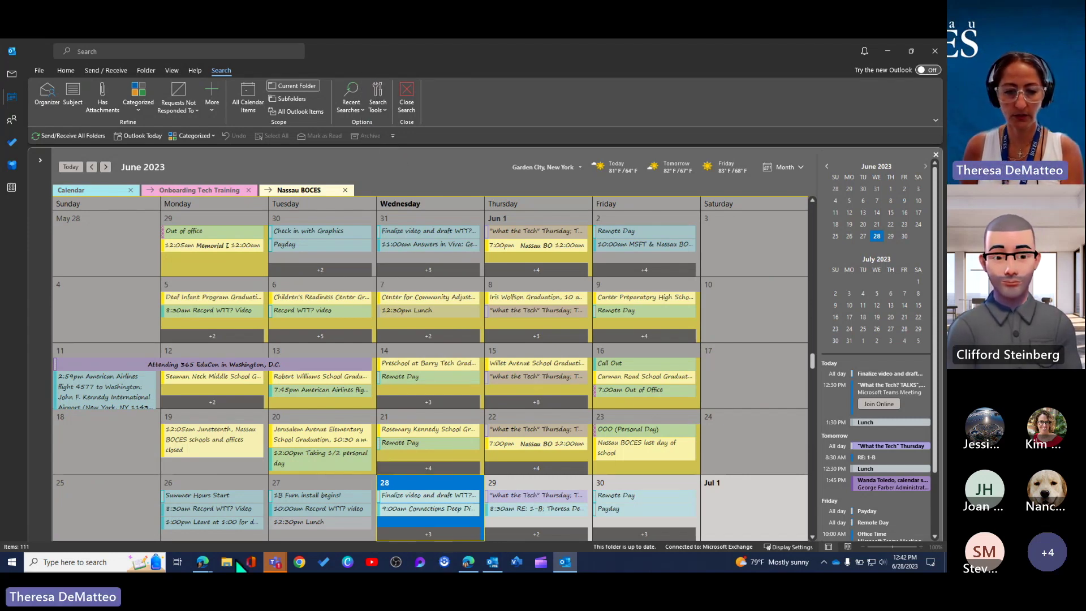
Open the Employee Website iCal Feed page in the browser and copy its web address
click(206, 566)
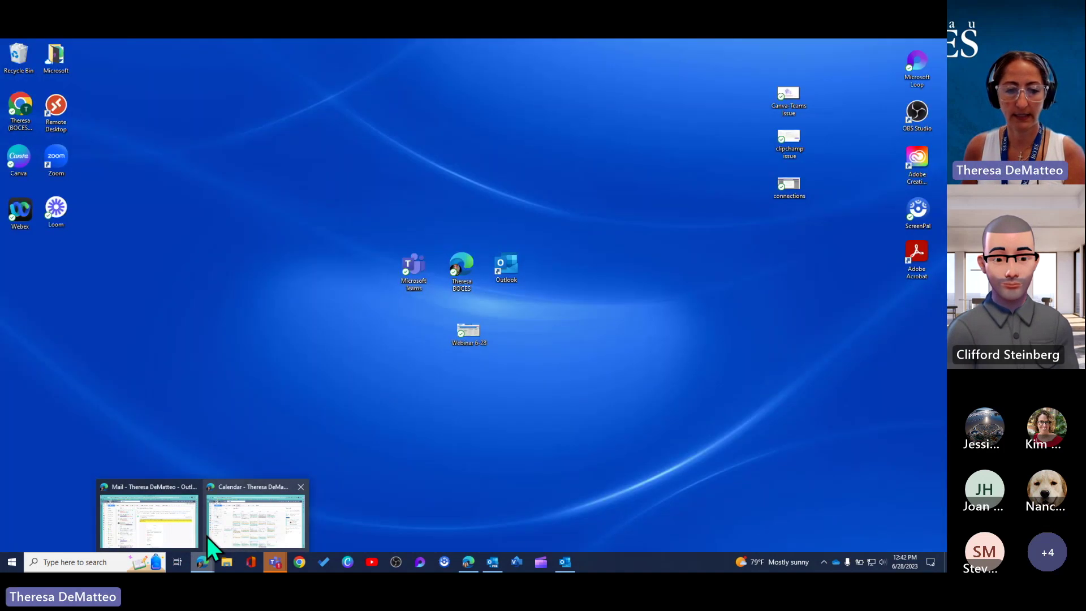
mouse_move(157, 540)
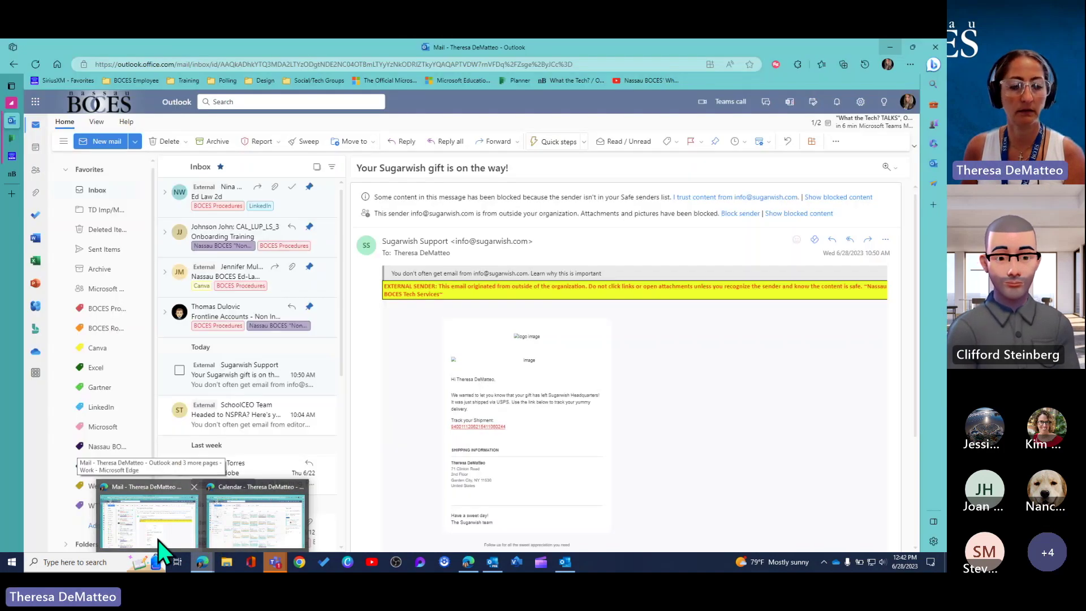
click(158, 541)
click(12, 174)
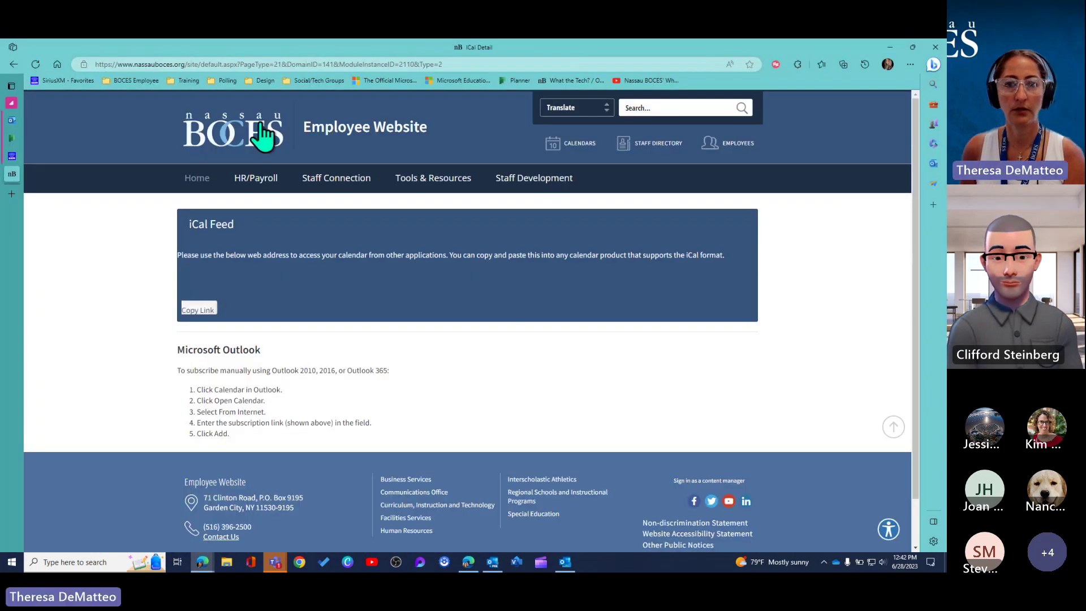
click(469, 61)
right_click(411, 67)
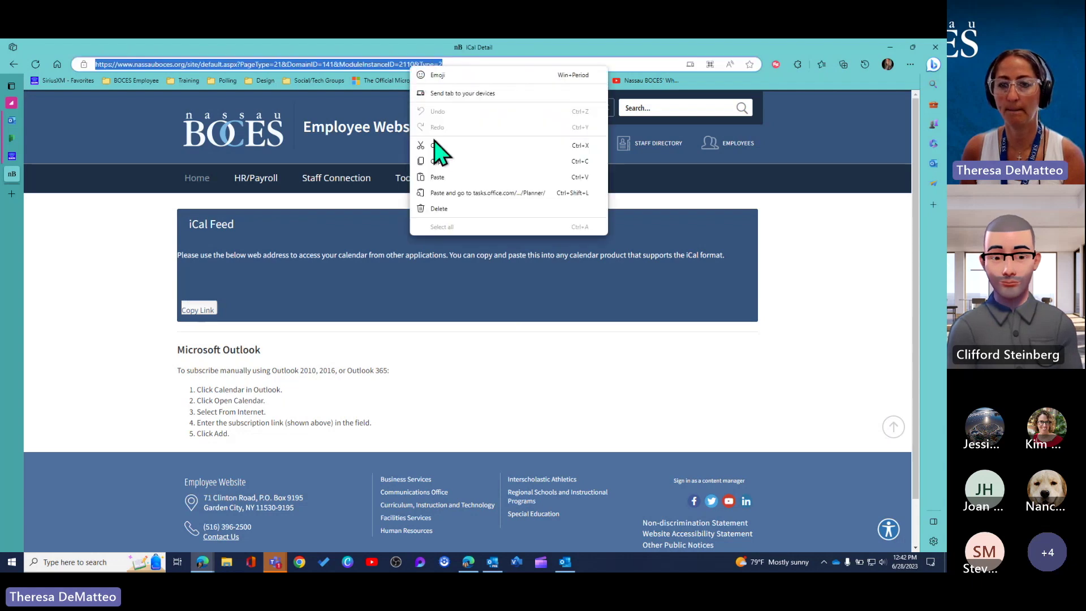
click(441, 161)
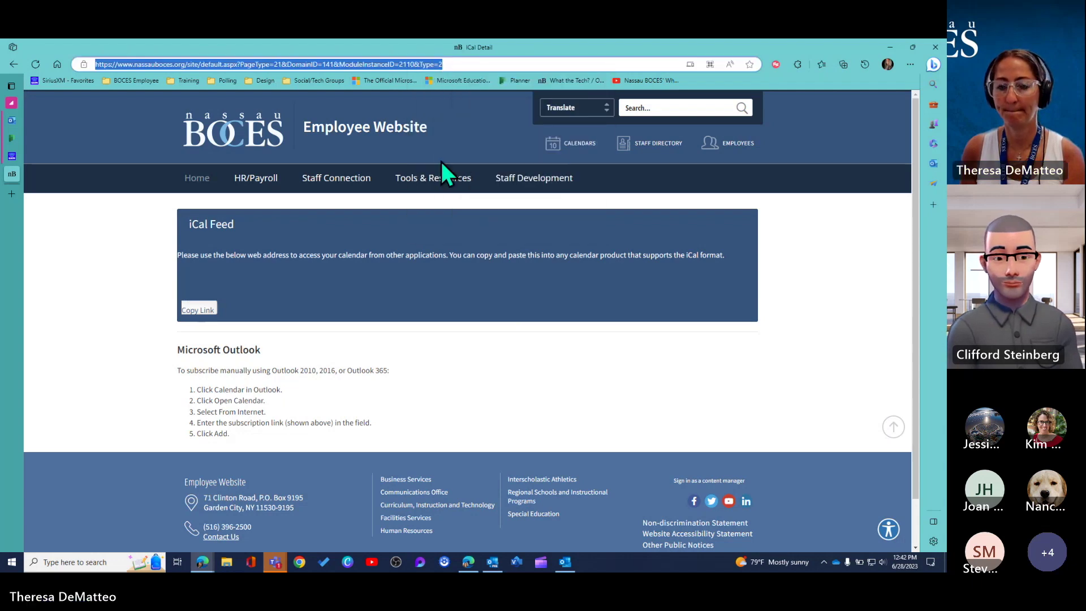
Close the Chrome profile chooser and use Copy Link in the iCal Feed box
click(272, 564)
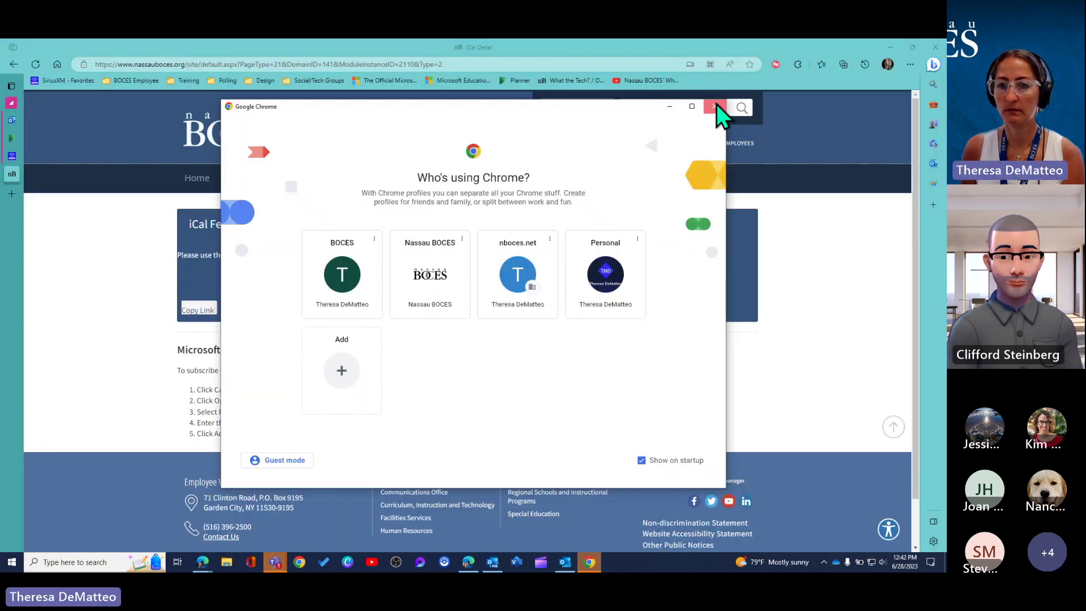
click(715, 106)
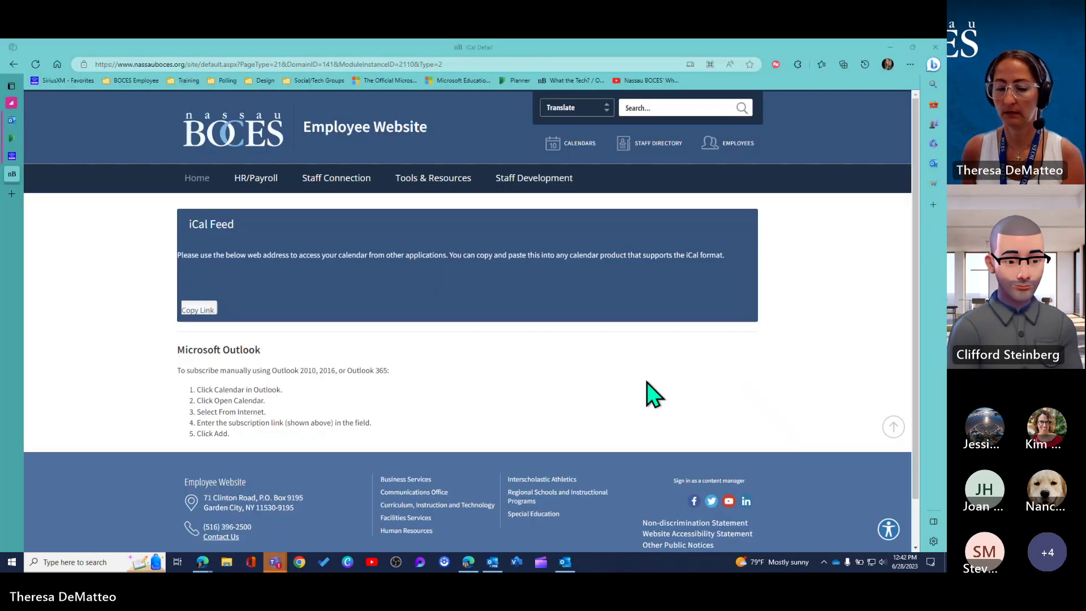
mouse_move(275, 562)
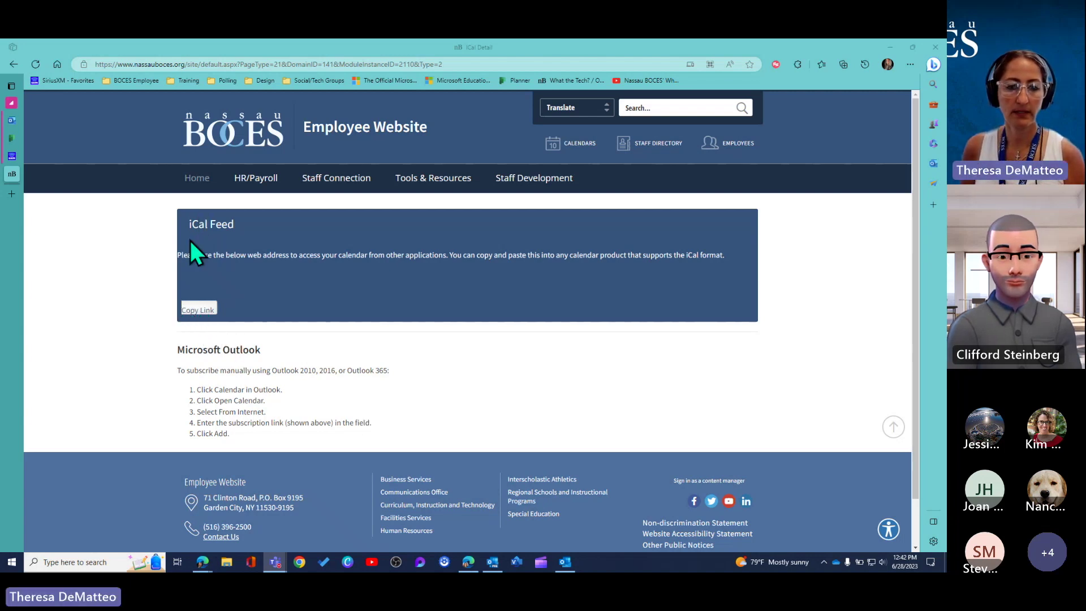
click(189, 309)
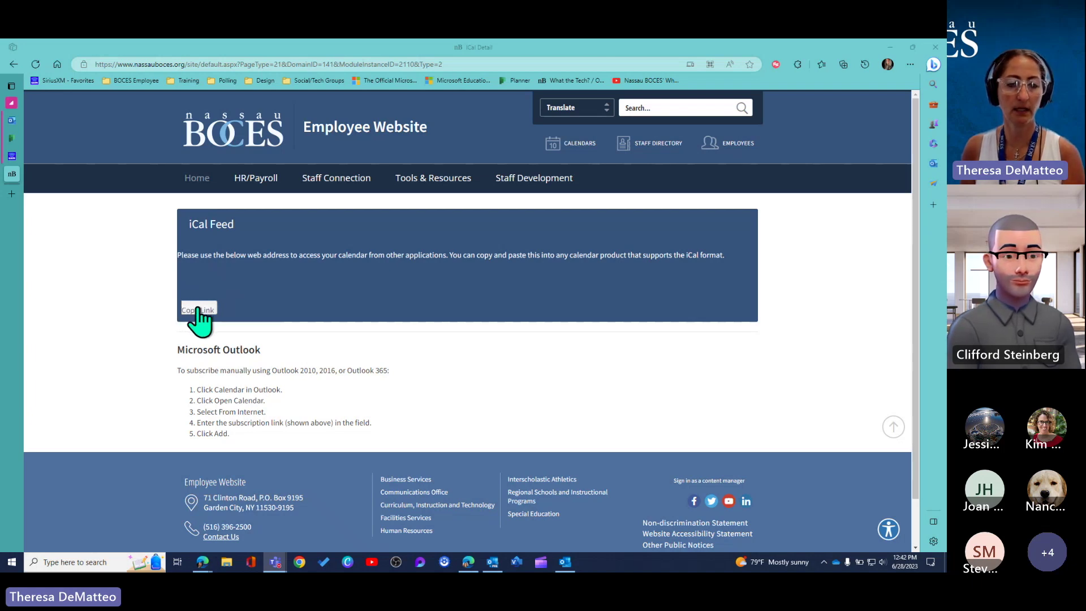
click(198, 310)
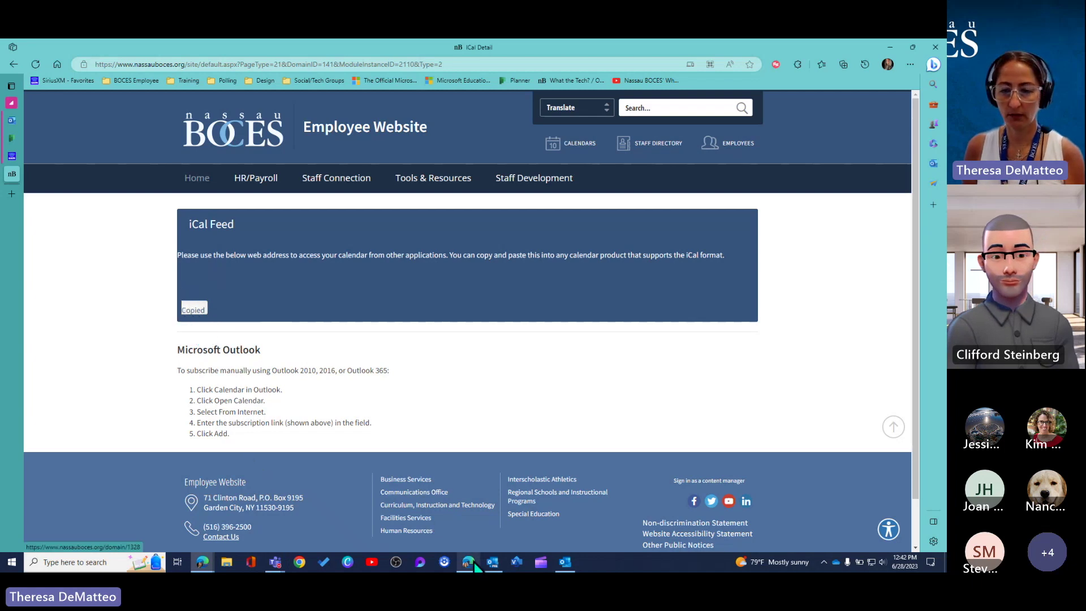
Paste the BOCES iCal feed address into Add Calendar From Internet, then cancel the subscription
click(569, 565)
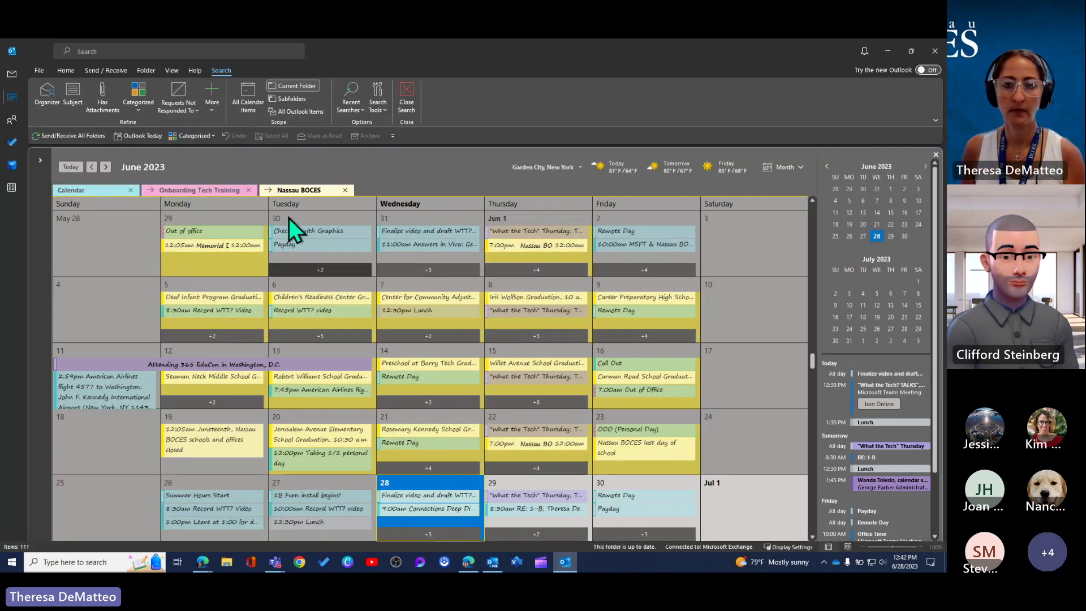
click(71, 72)
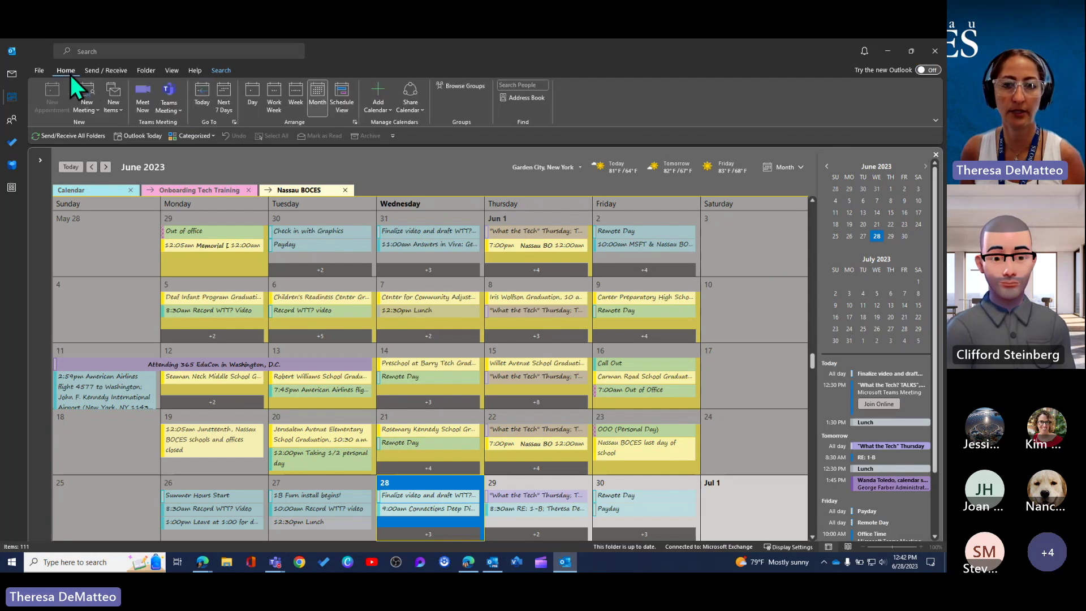
click(389, 111)
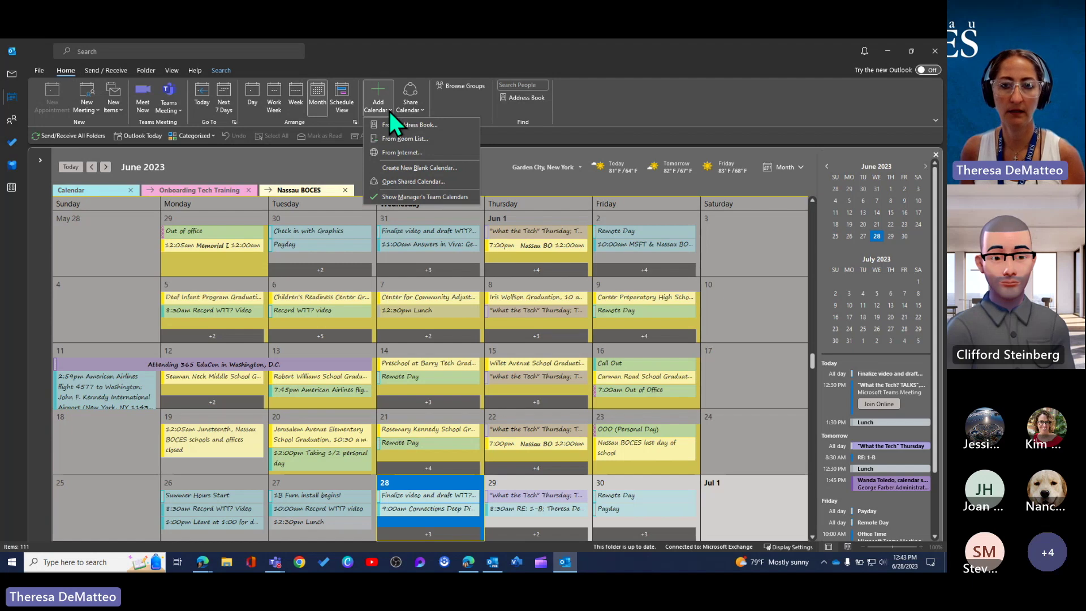
click(407, 153)
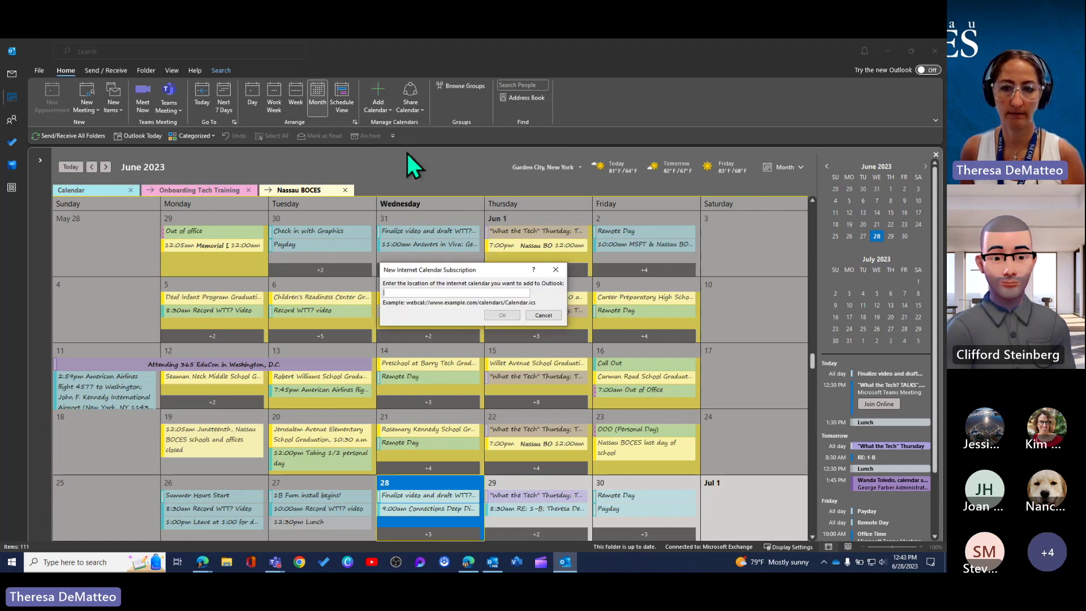
right_click(401, 291)
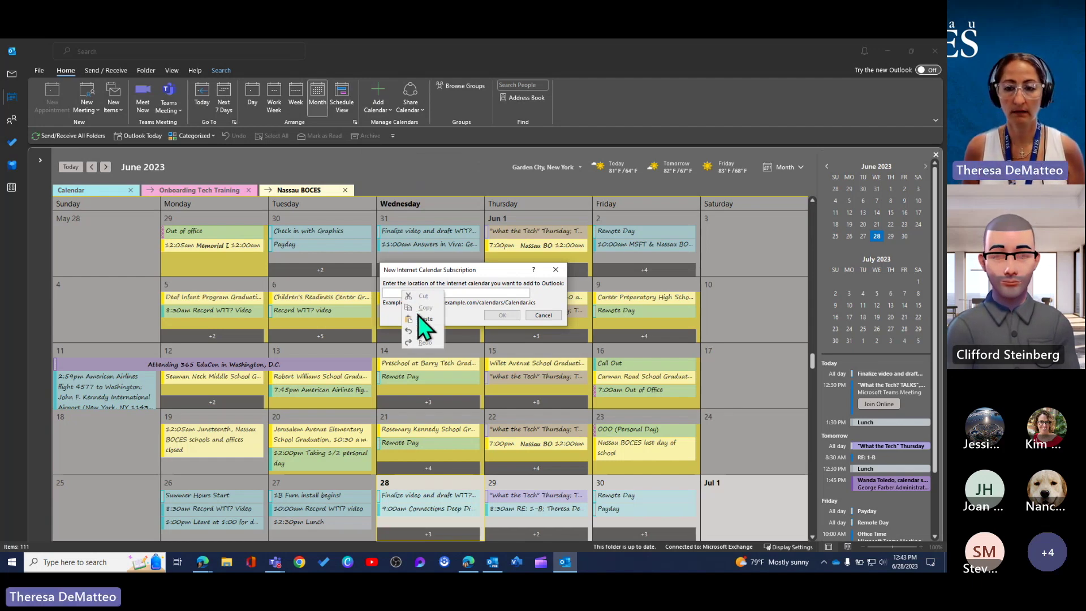
click(419, 318)
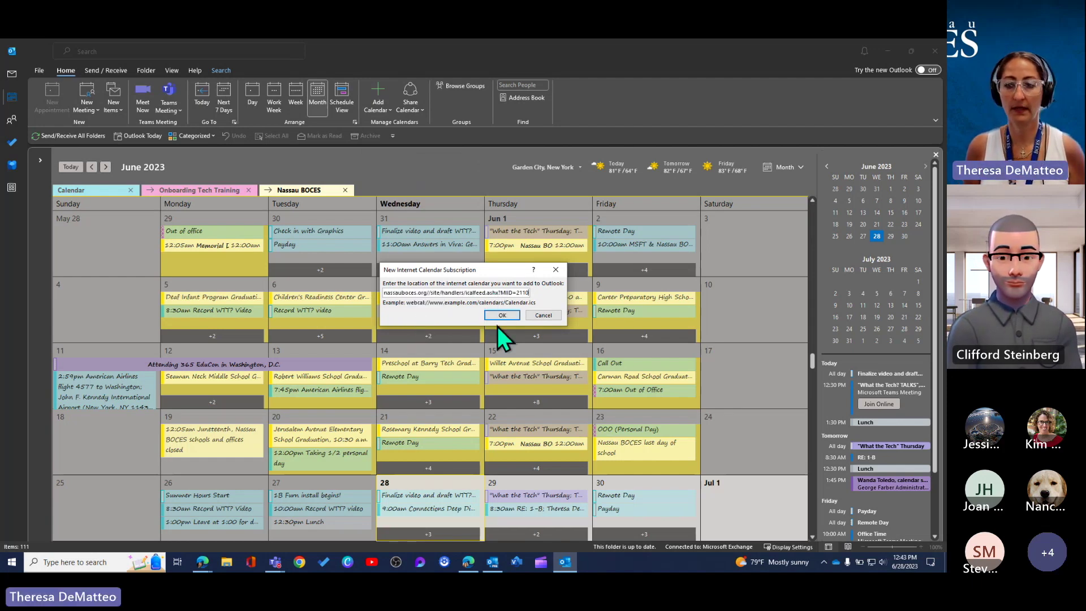
click(544, 315)
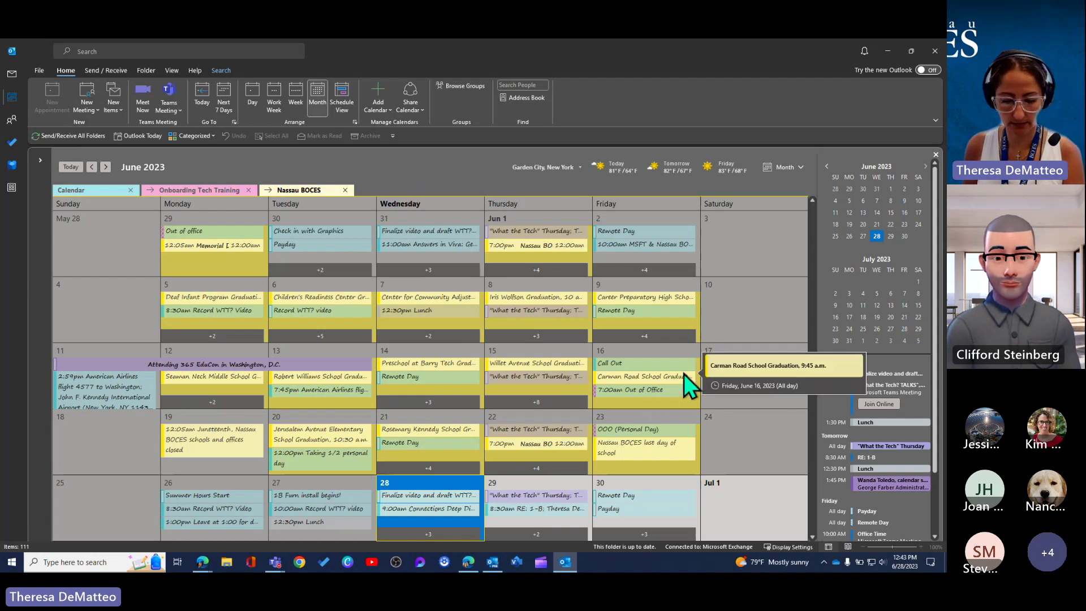
click(100, 52)
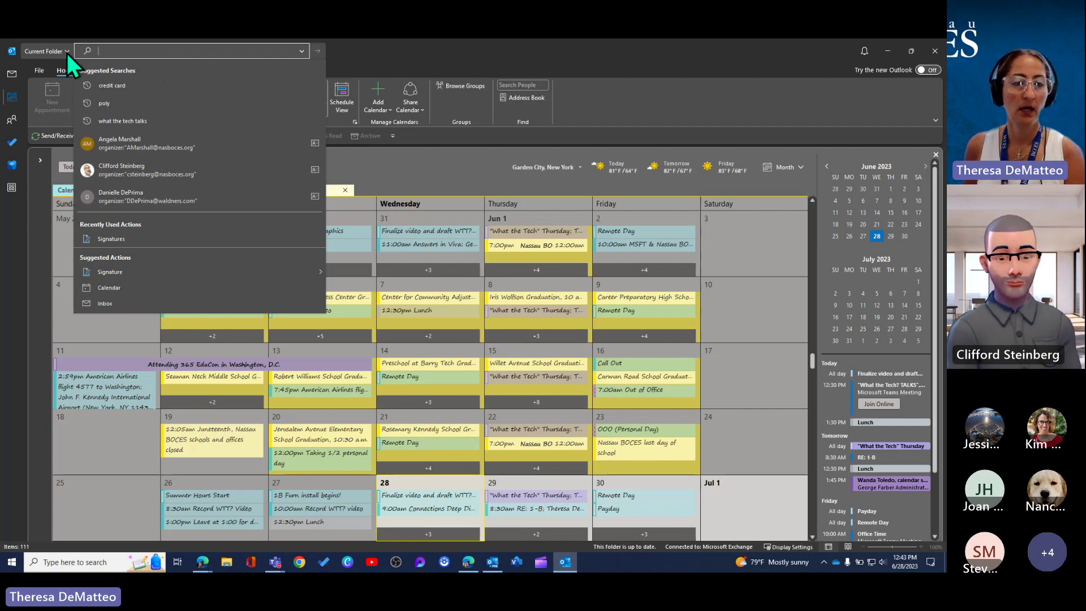
click(302, 51)
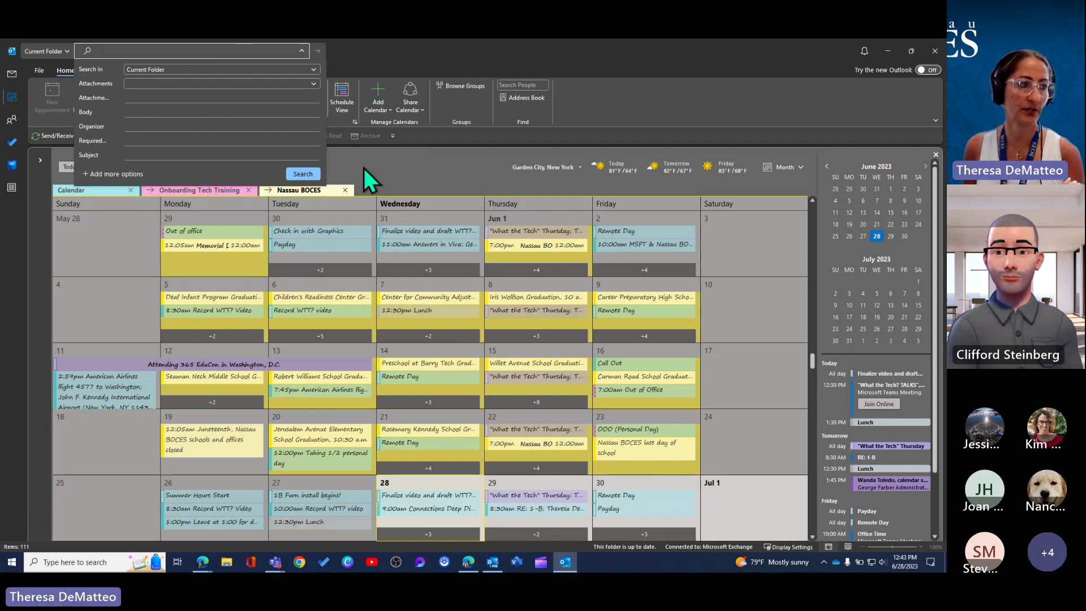
click(395, 62)
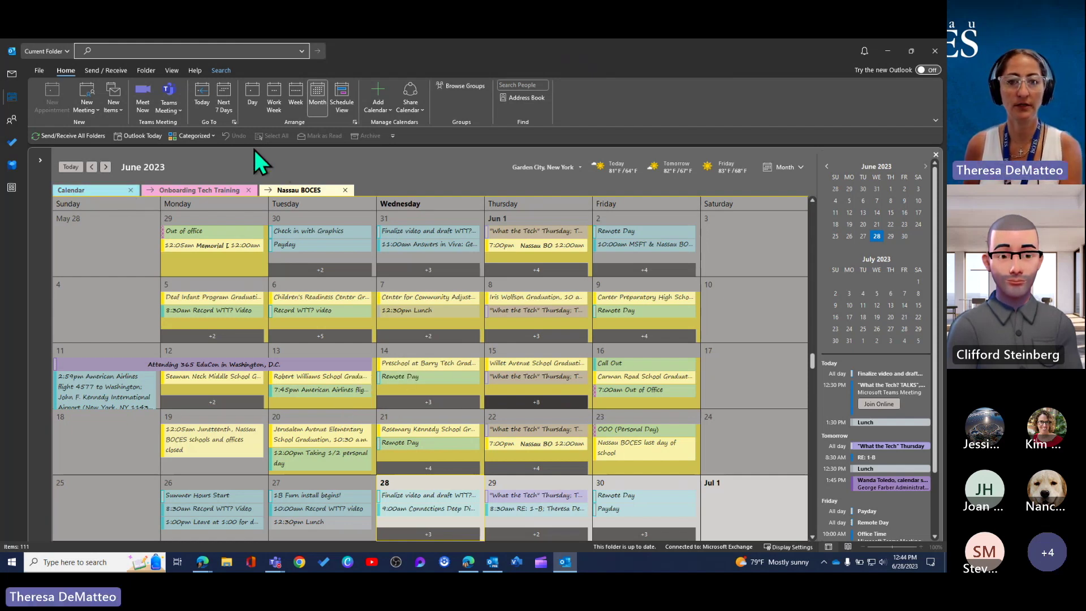
click(172, 71)
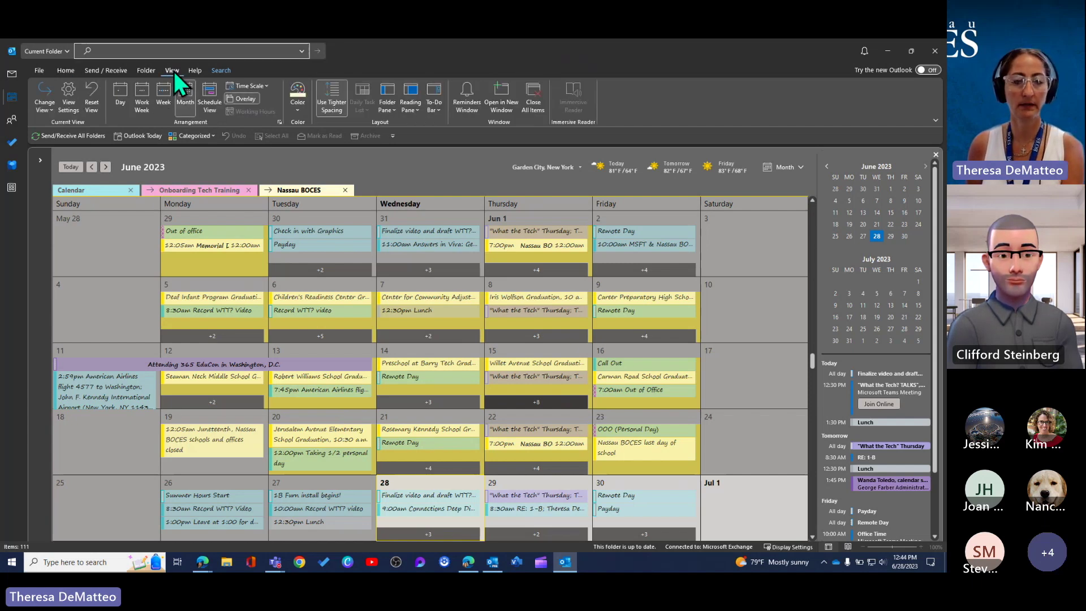
click(113, 100)
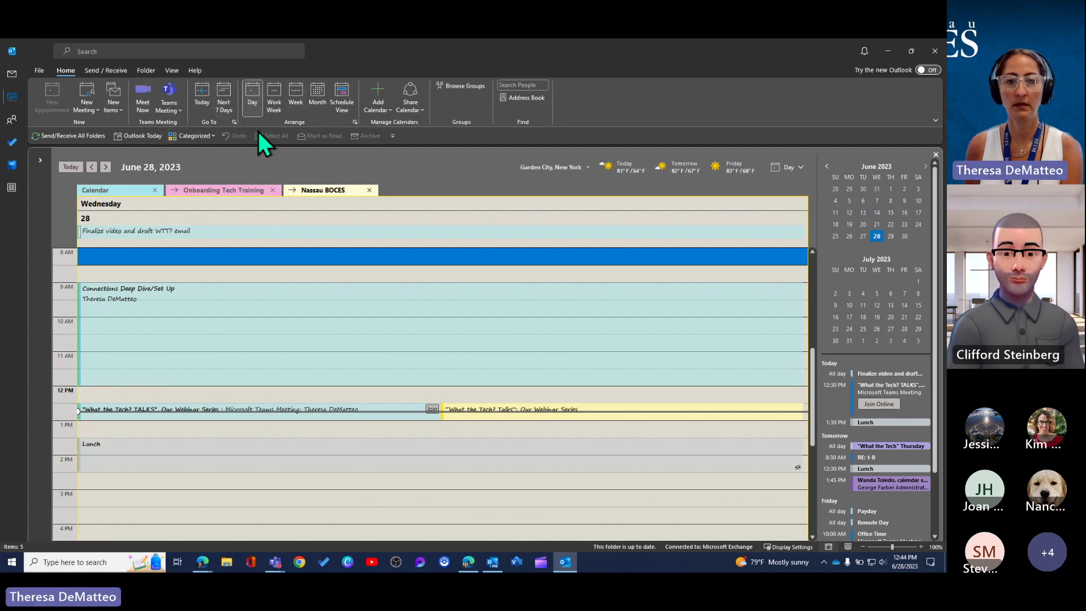
click(270, 97)
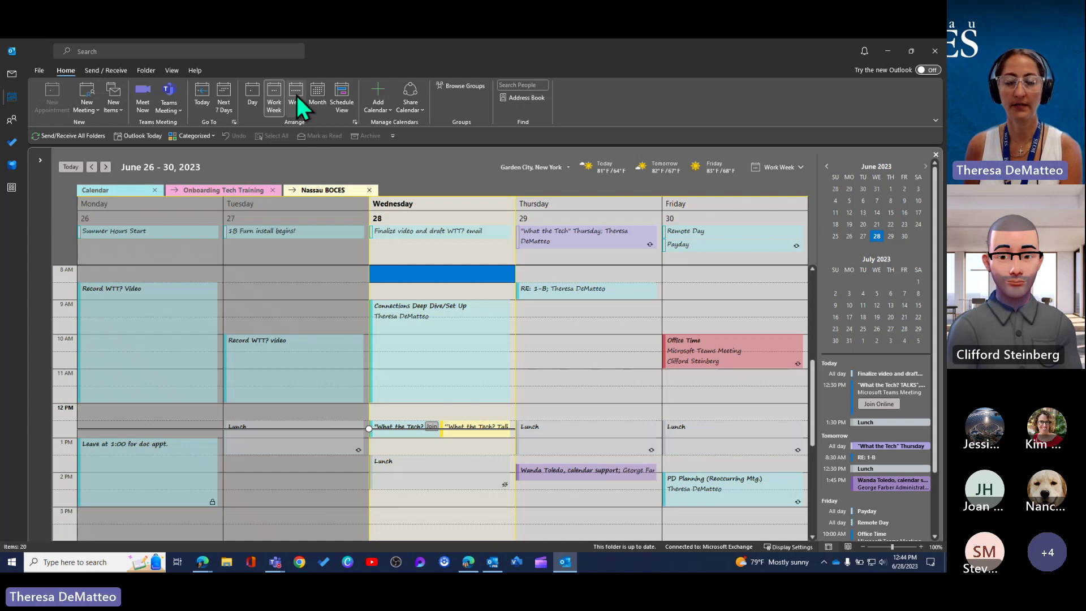
click(296, 96)
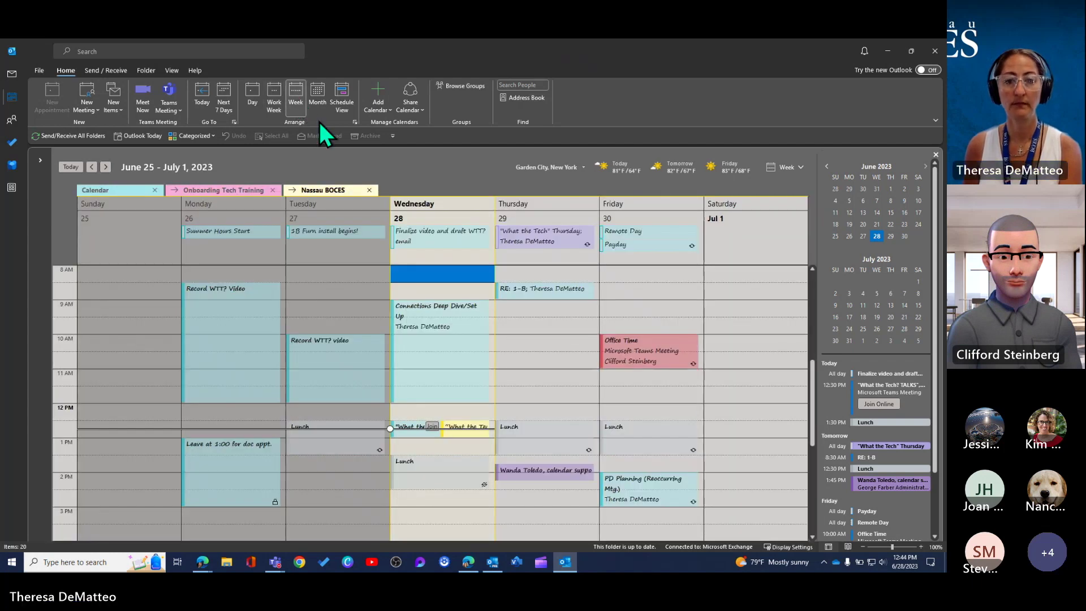
click(322, 98)
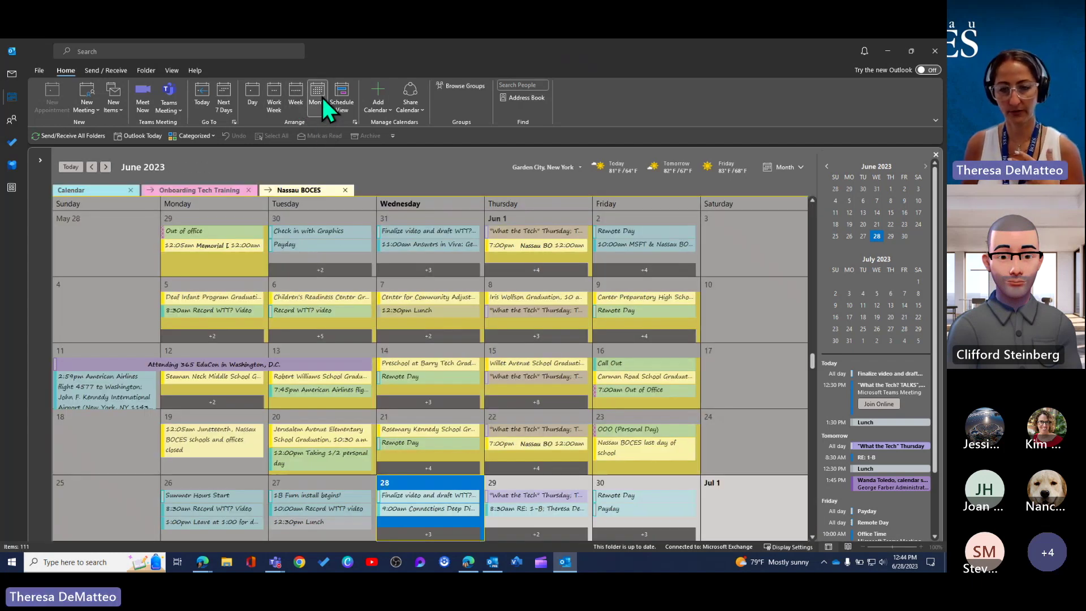
click(340, 98)
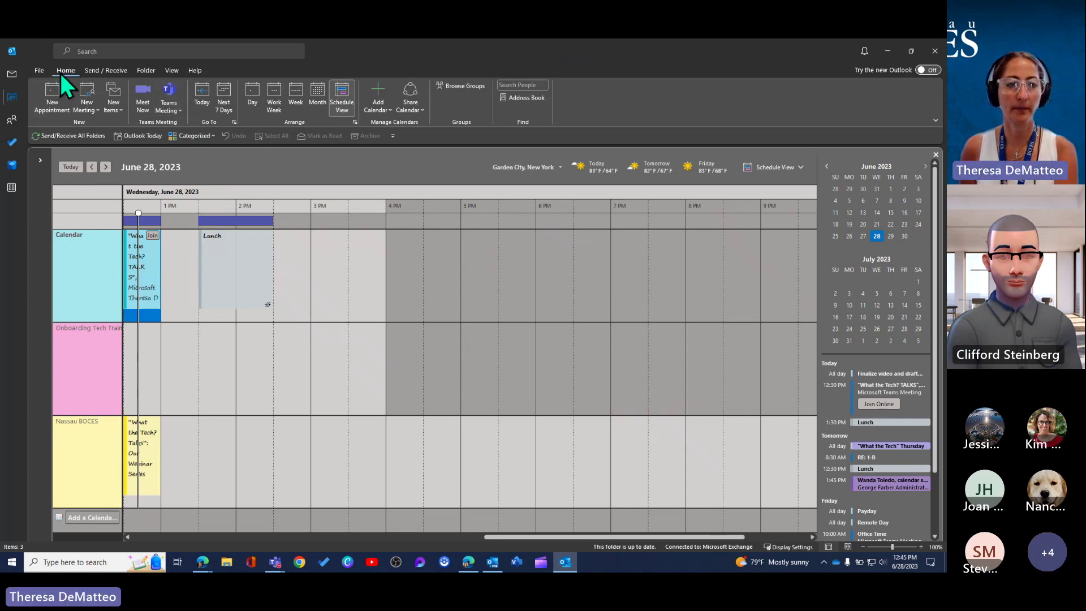
click(767, 168)
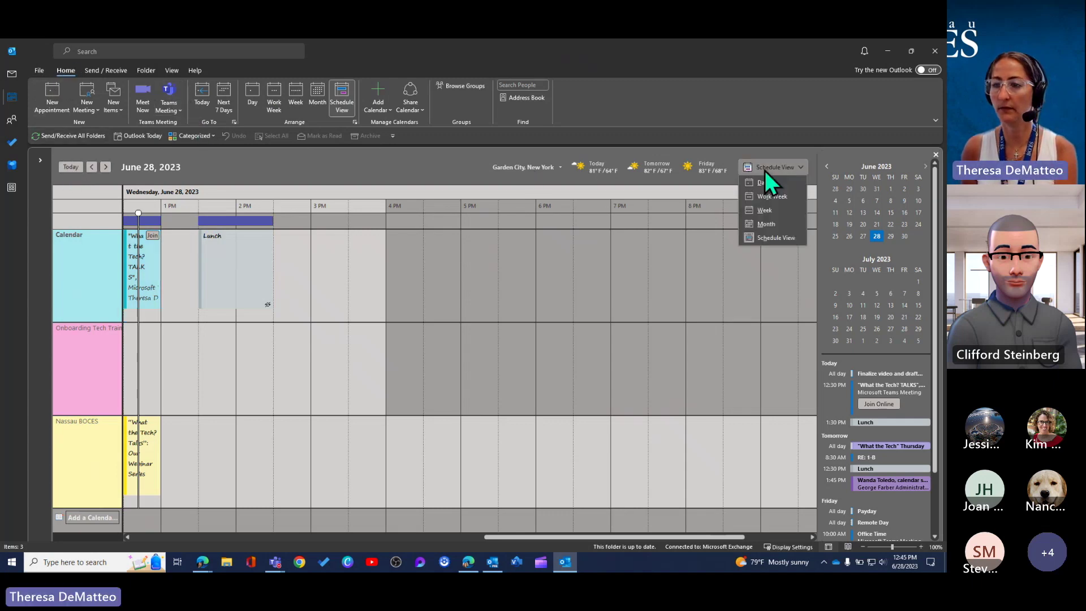
click(775, 223)
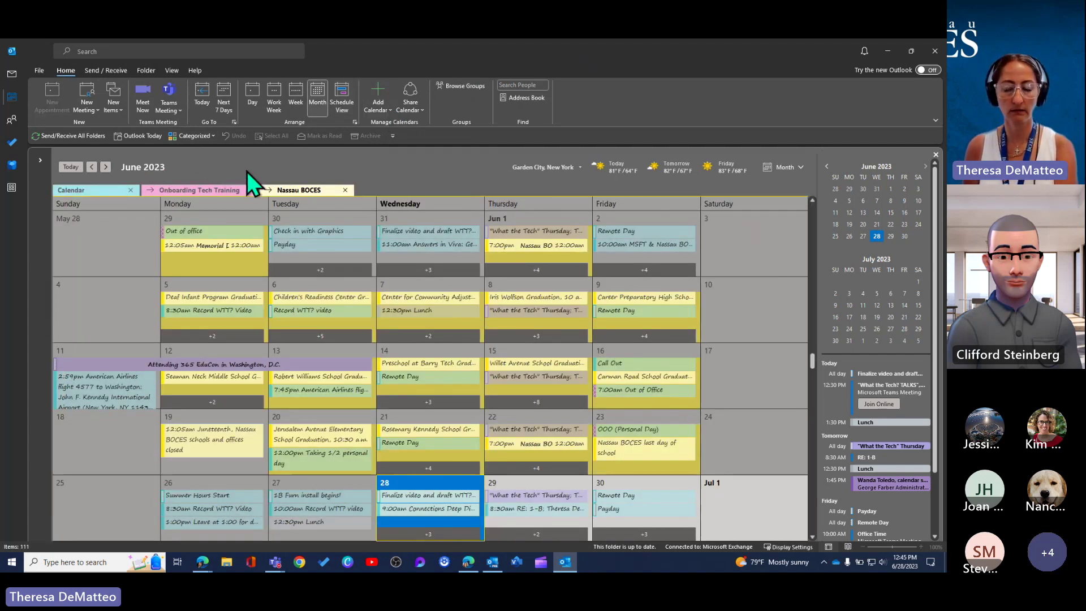
Reopen the folder pane, enlarge the date navigator to show more months, and pick July 11
click(39, 162)
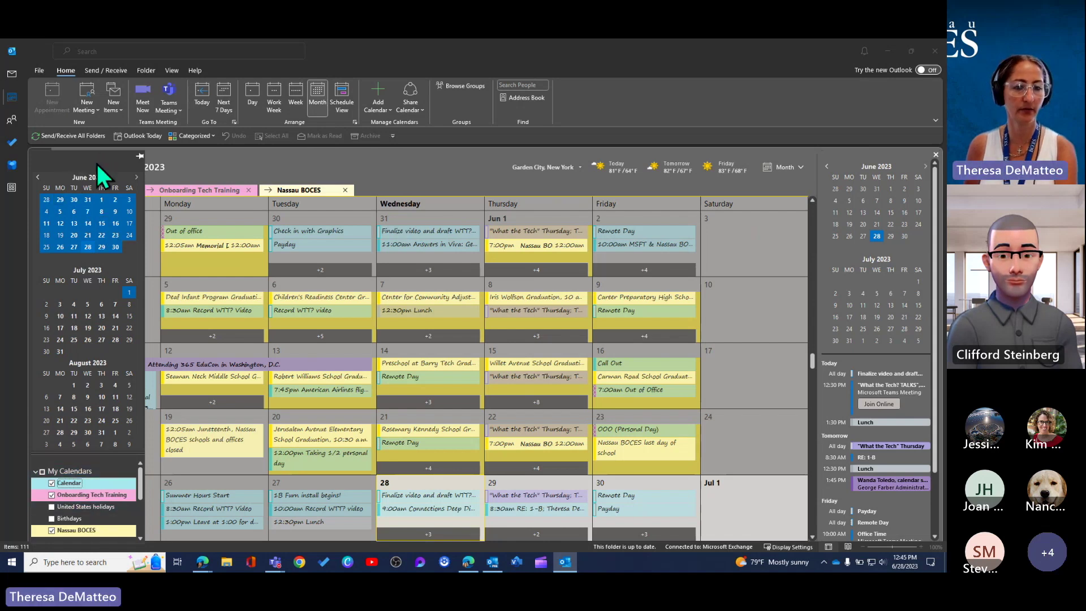
click(140, 156)
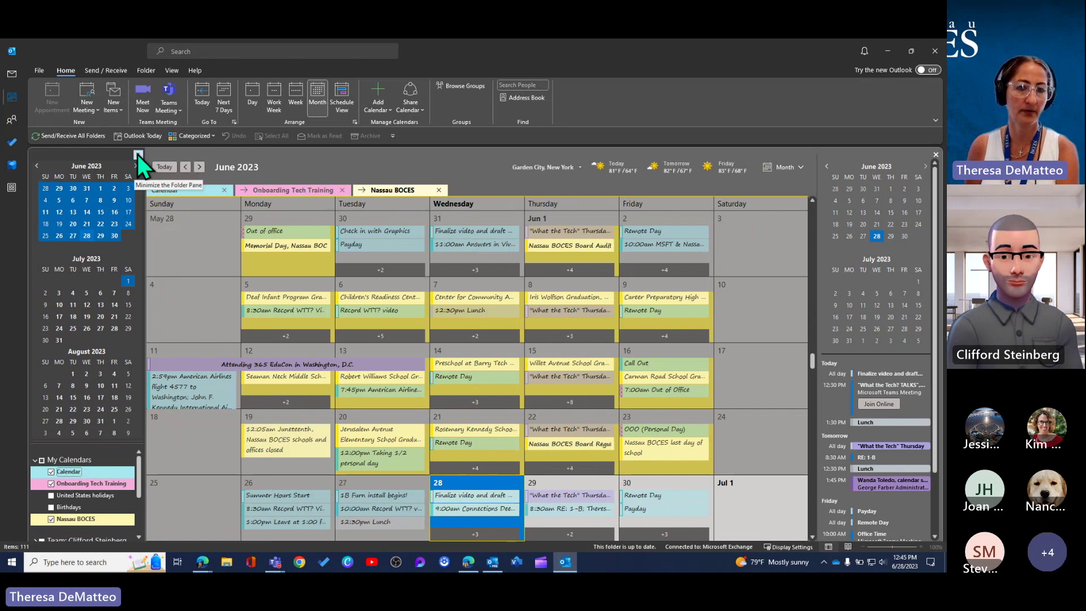
click(138, 154)
click(41, 161)
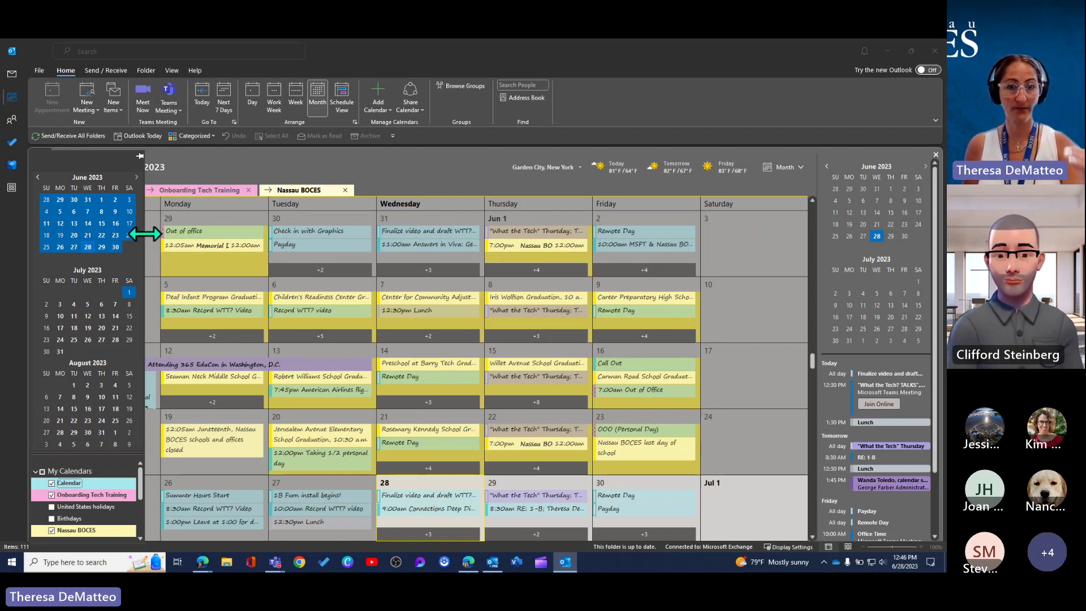
drag(146, 233, 272, 244)
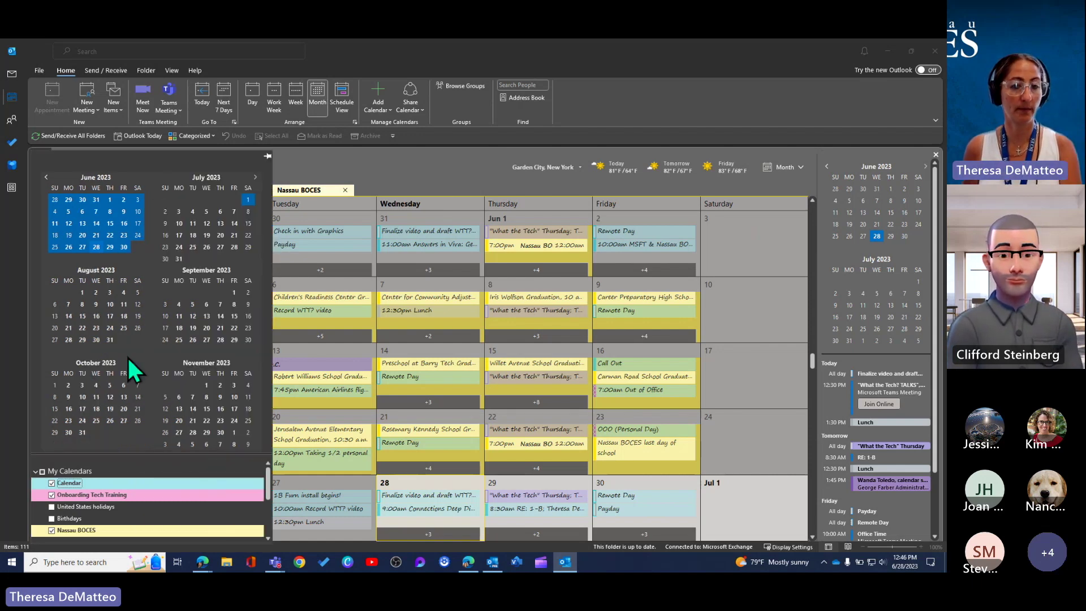
drag(146, 449, 146, 305)
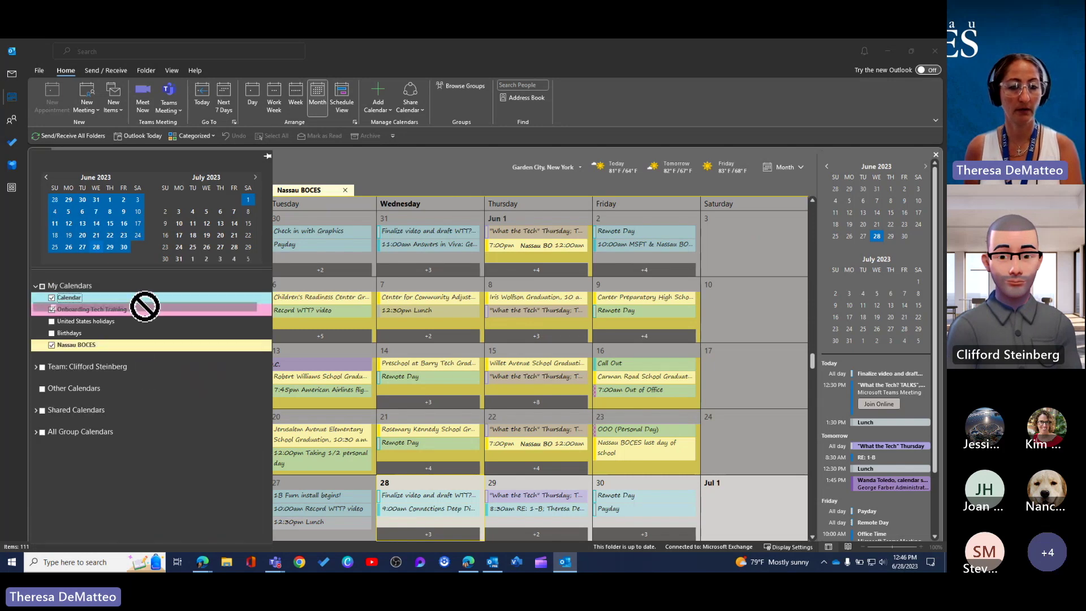
drag(141, 268, 140, 443)
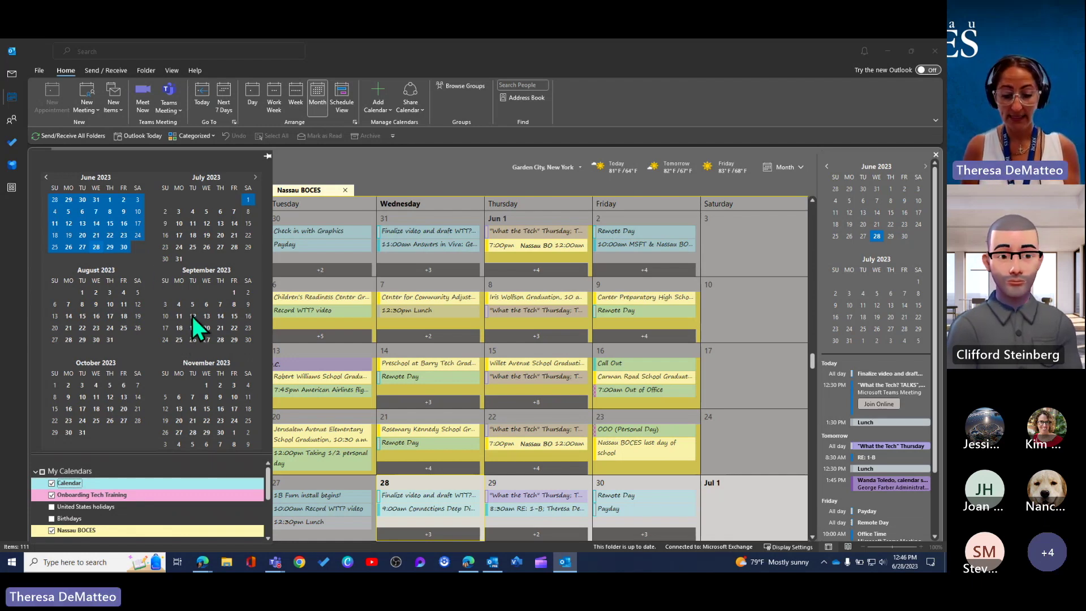
click(193, 224)
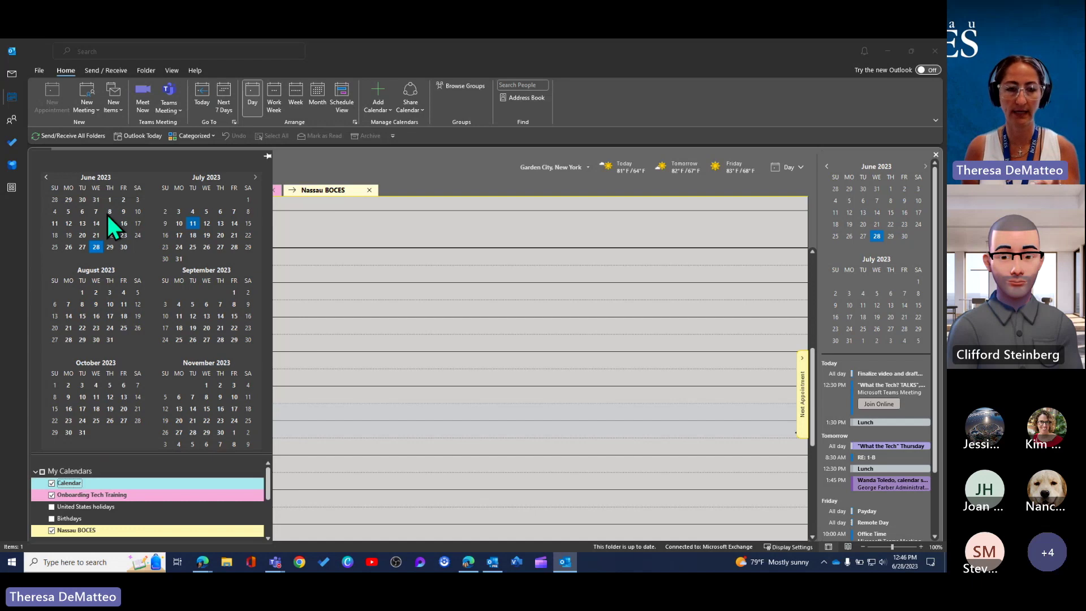
Select Thursdays June 15 and June 22 together in the date navigator
click(80, 223)
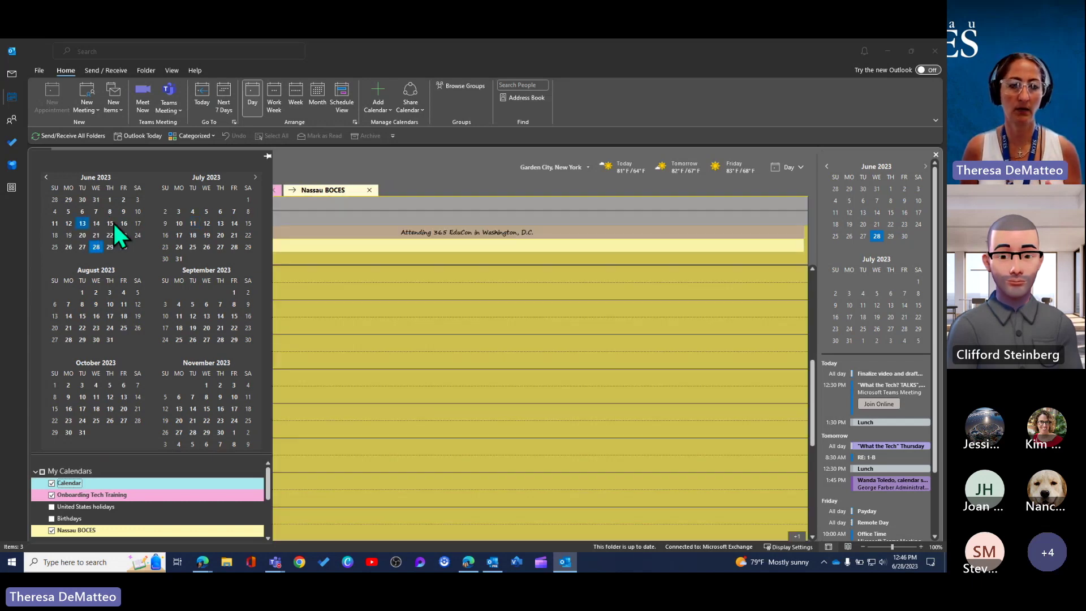
click(113, 222)
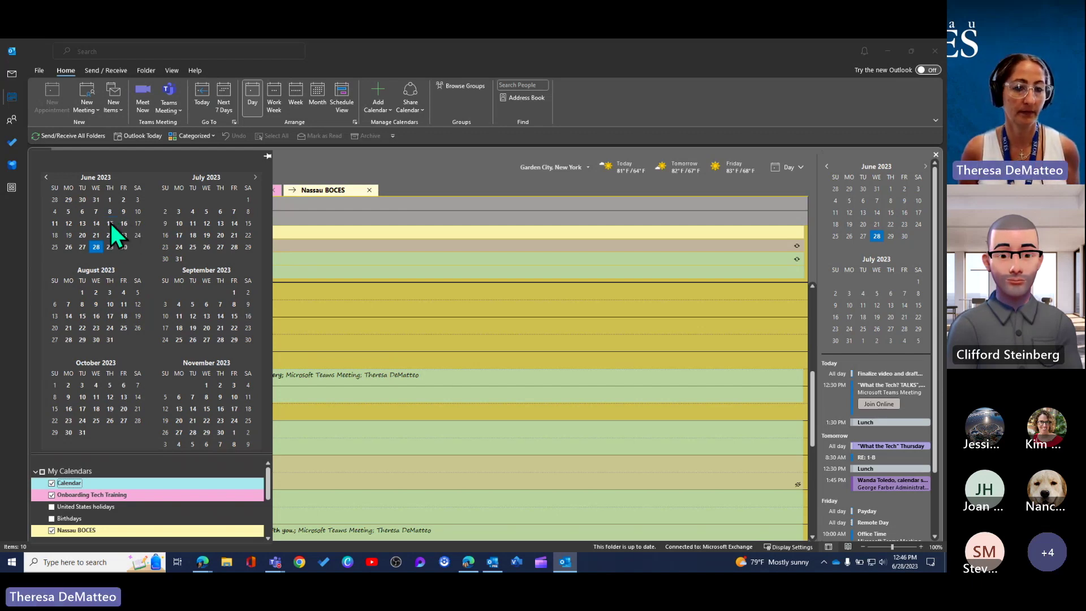
drag(110, 224, 112, 237)
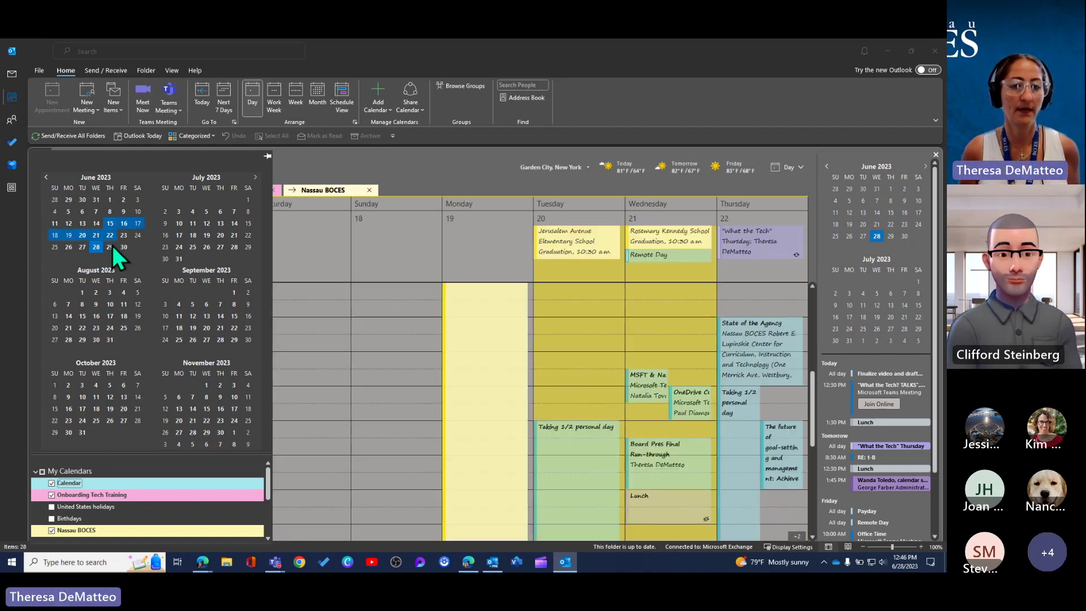
click(110, 235)
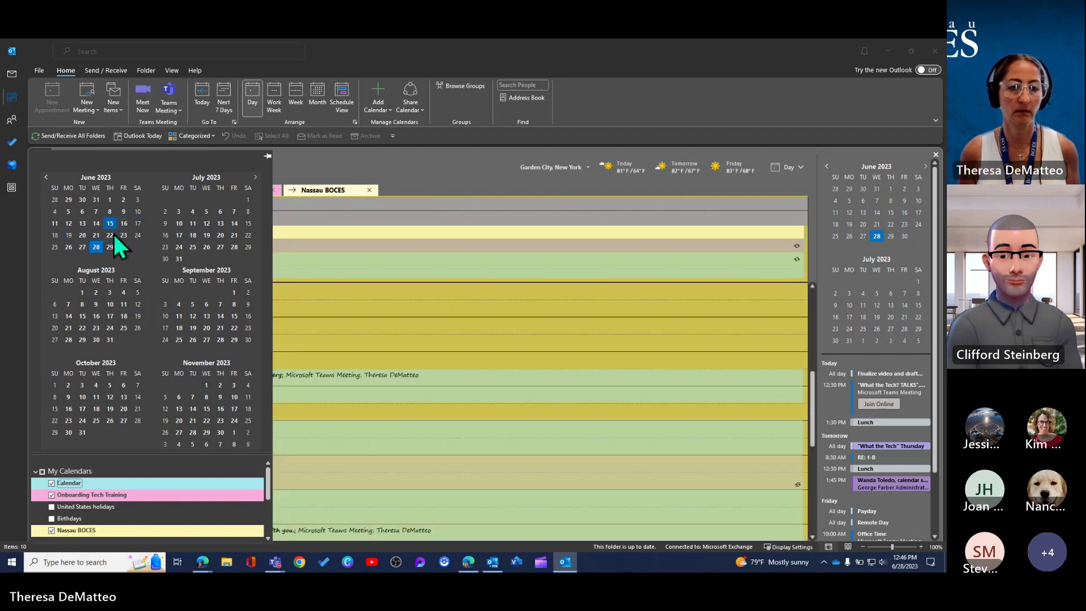
click(111, 224)
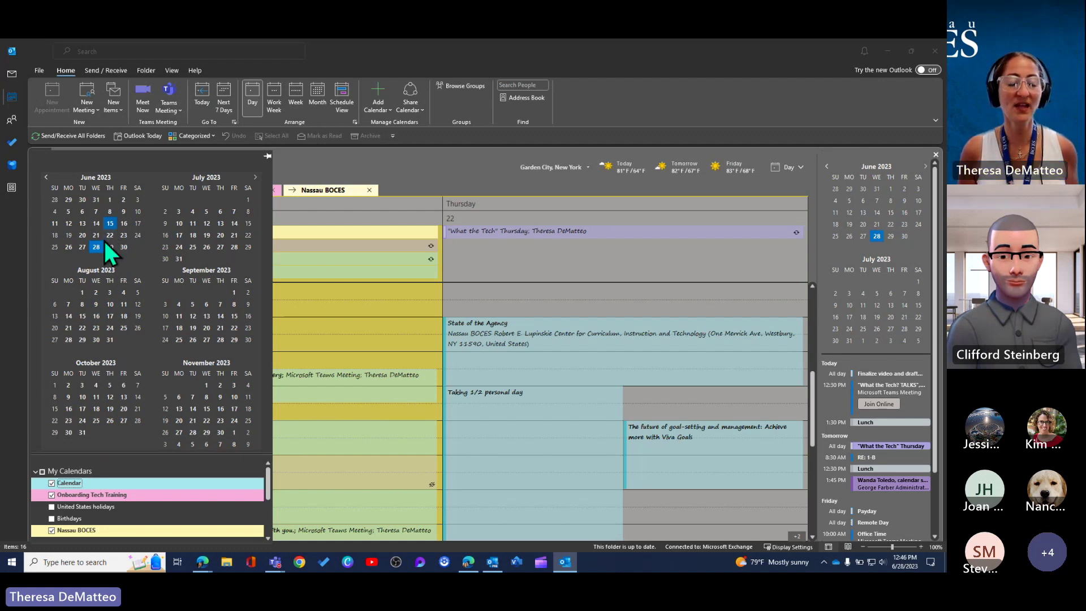
click(110, 235)
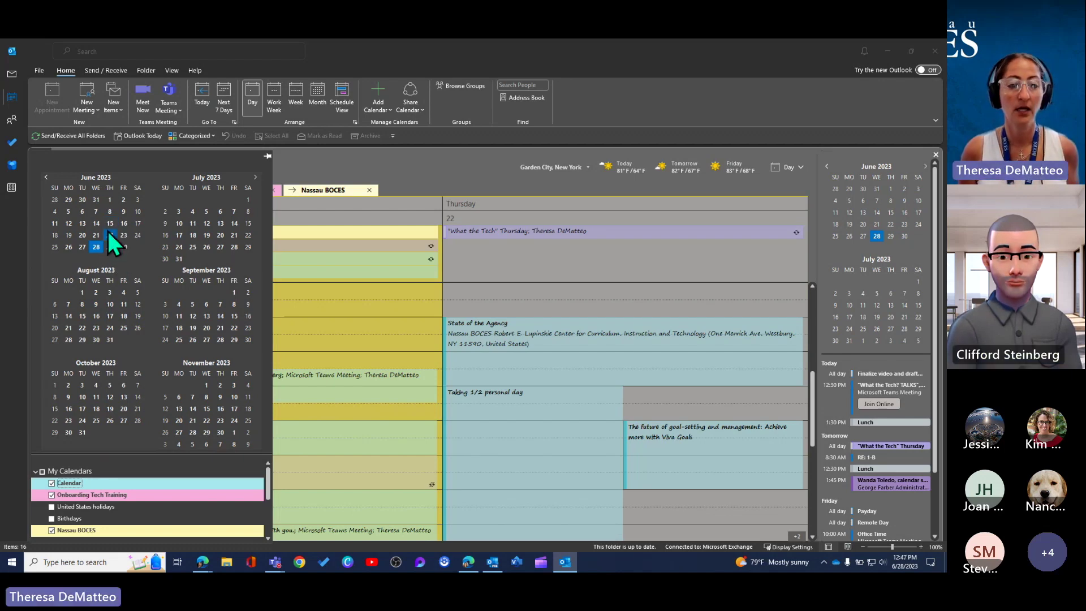
ctrl+click(110, 223)
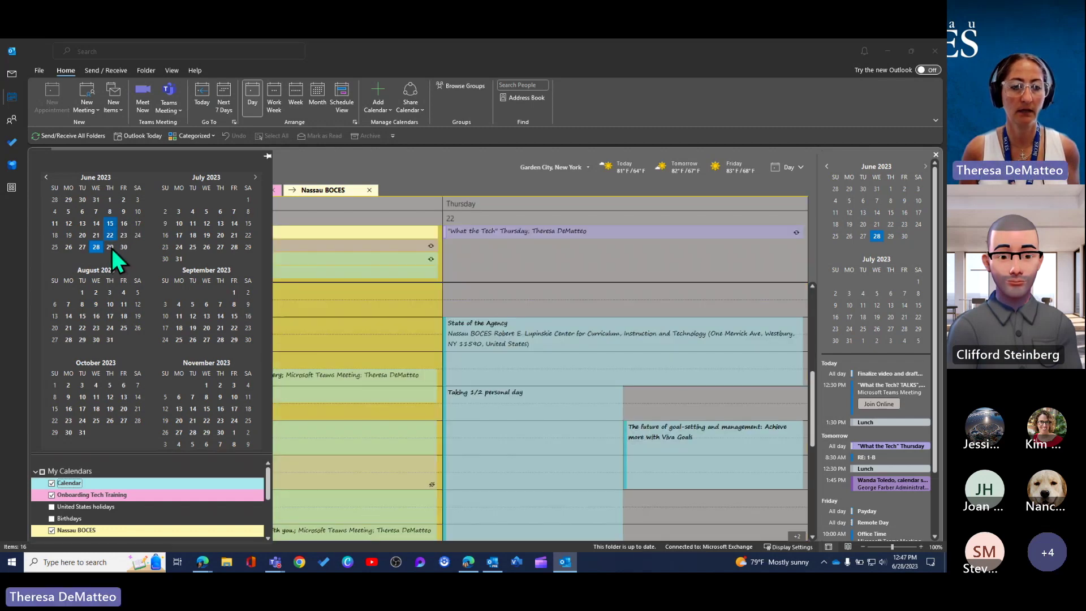
Add Thursdays June 29, August 3, August 10 and August 17 to the view
ctrl+click(111, 248)
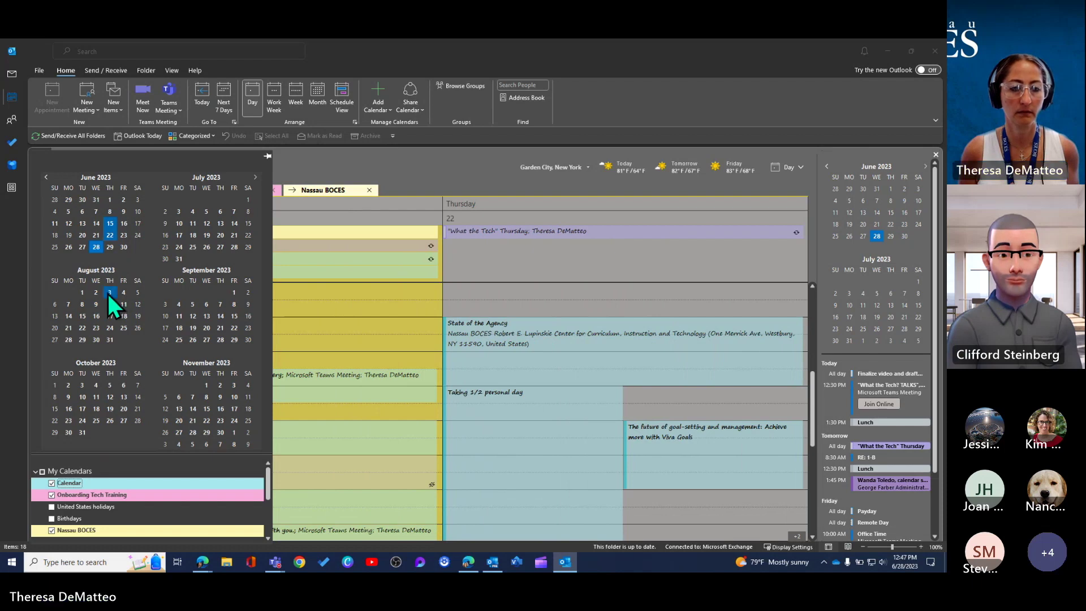
ctrl+click(107, 292)
ctrl+click(109, 306)
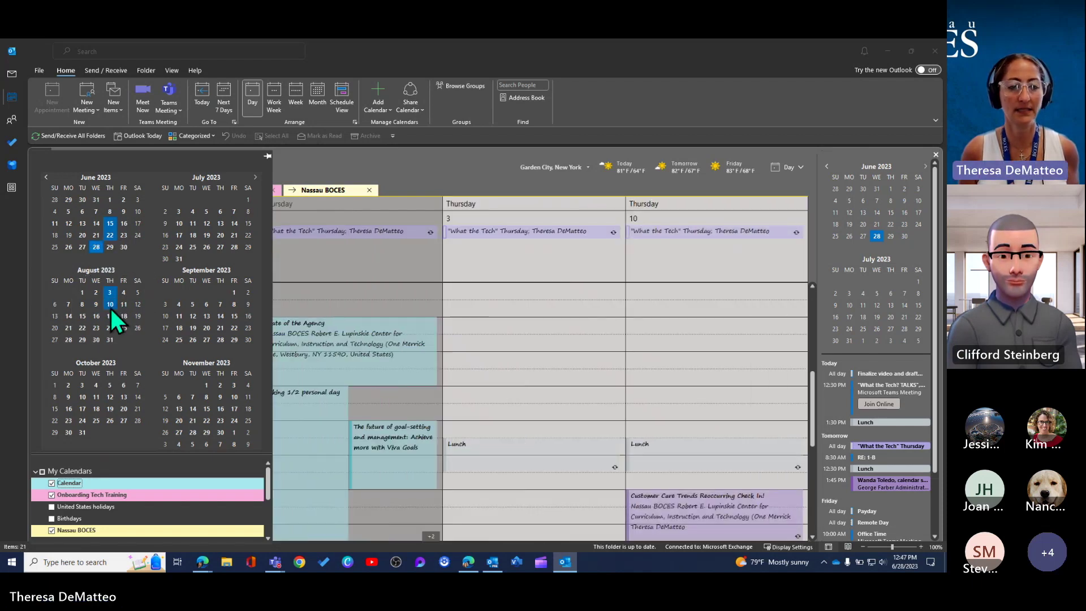
ctrl+click(110, 247)
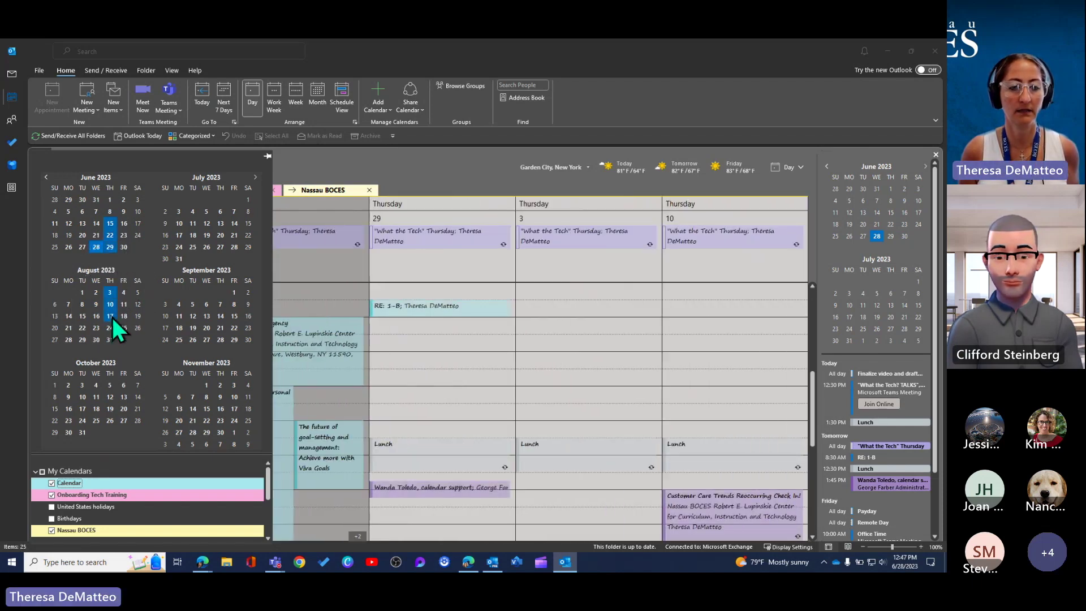
ctrl+click(110, 235)
ctrl+click(109, 318)
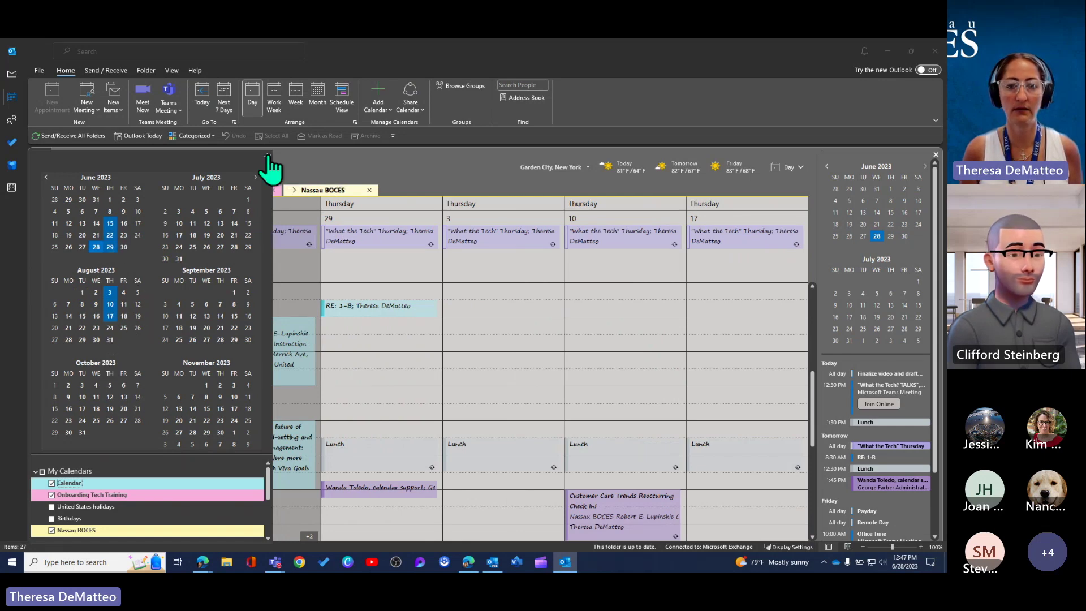
Close the date navigator, then pin and collapse the folder pane to widen the calendar
click(326, 157)
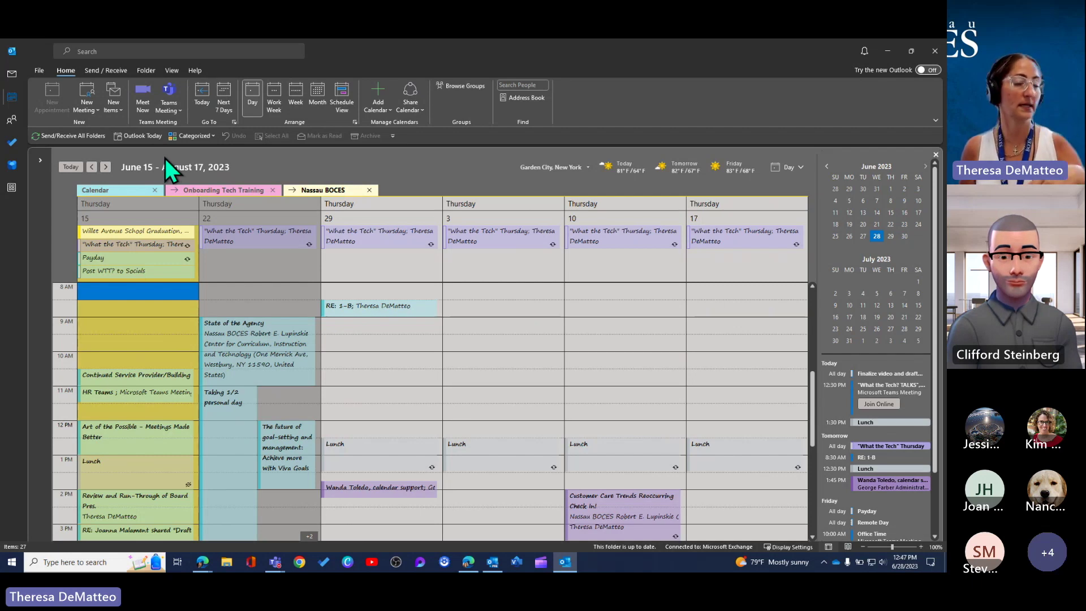
click(40, 160)
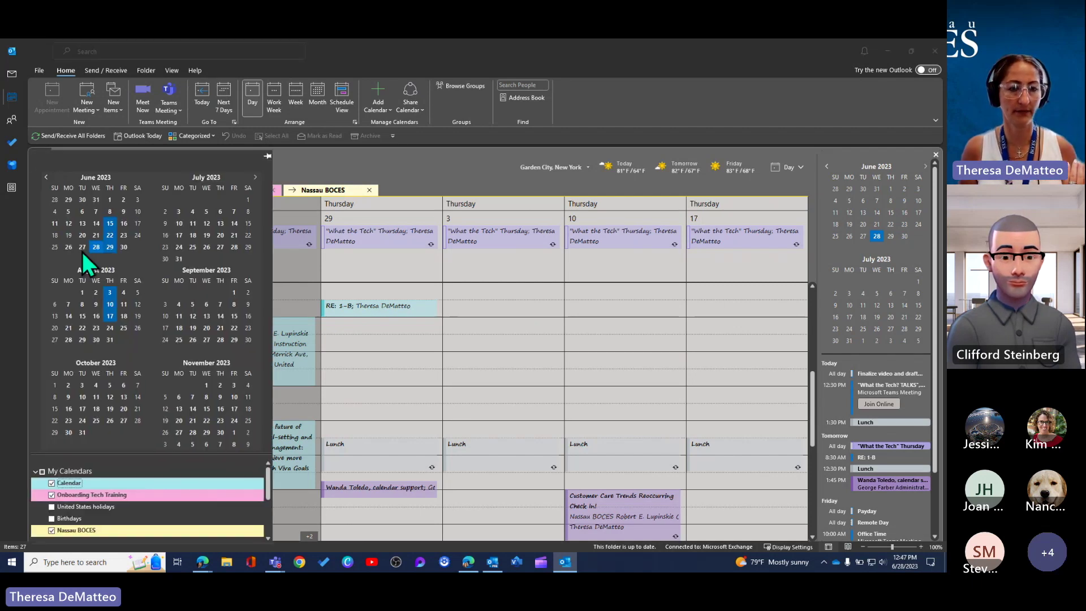
click(267, 156)
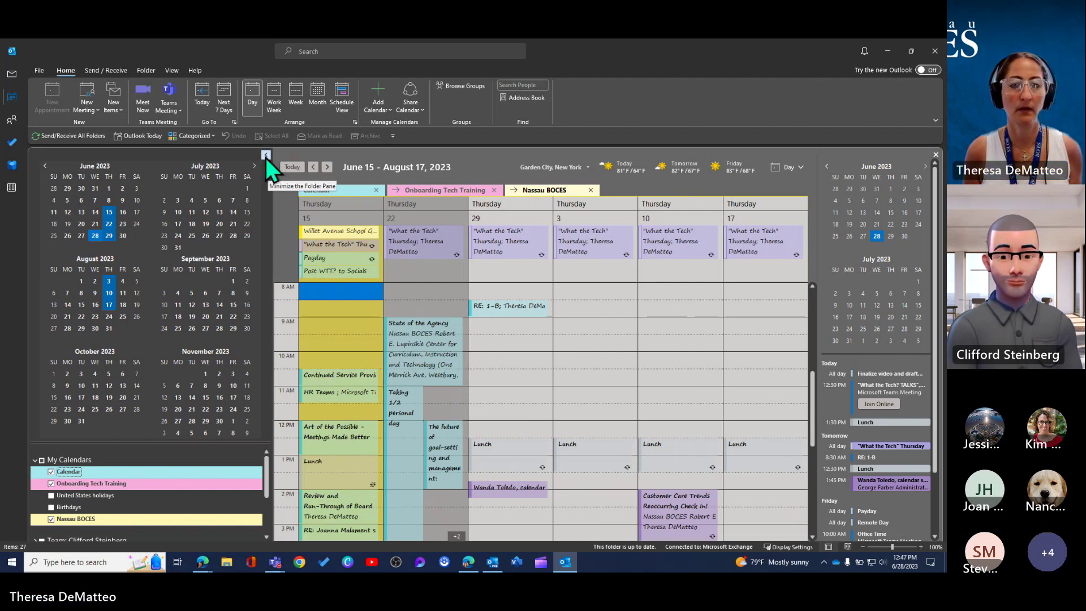
click(267, 156)
Switch the calendar to Month view and bring the folder pane back out
click(791, 167)
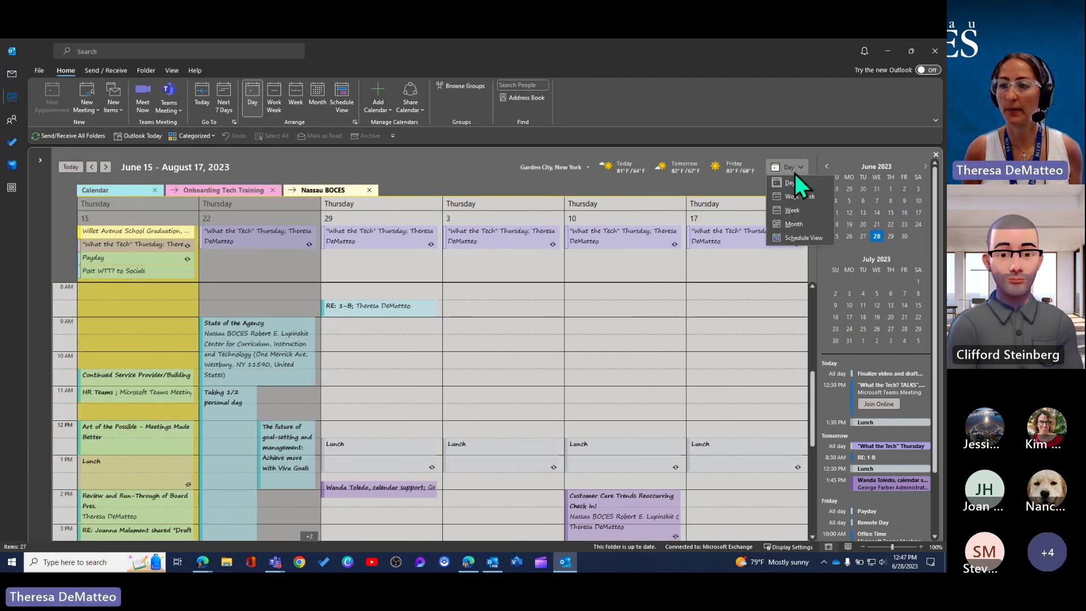
click(802, 223)
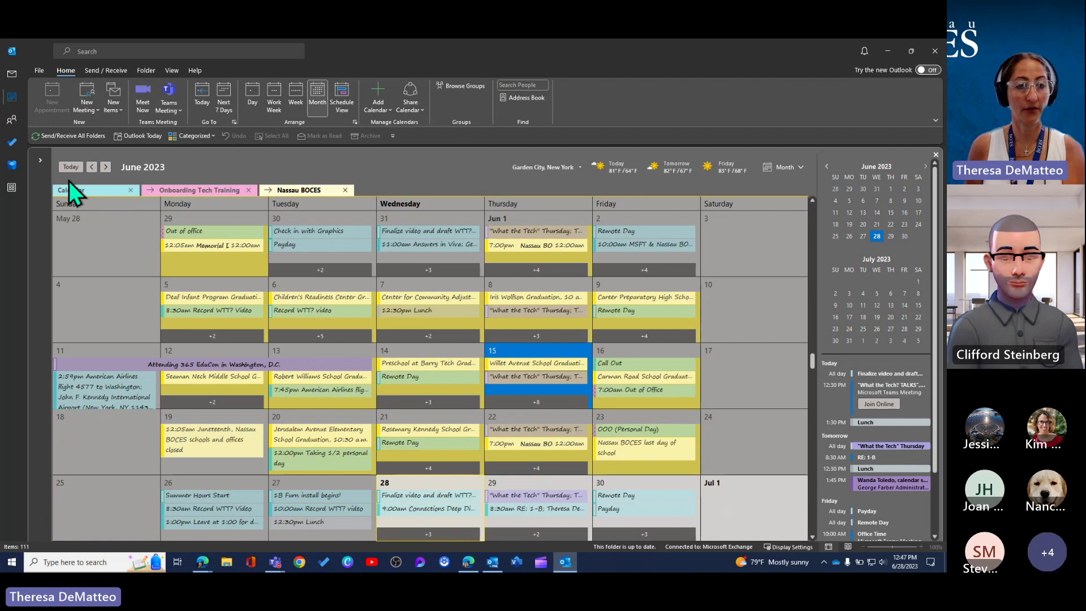
click(42, 161)
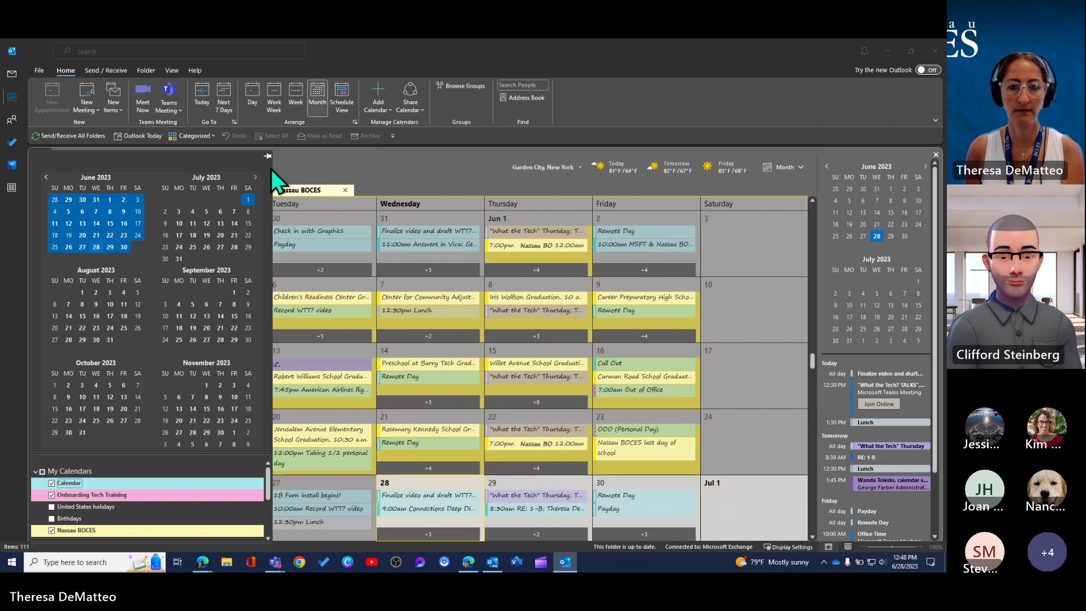
Resize the folder pane and expand the team, Shared Calendars and All Group Calendars groups
drag(272, 168, 155, 162)
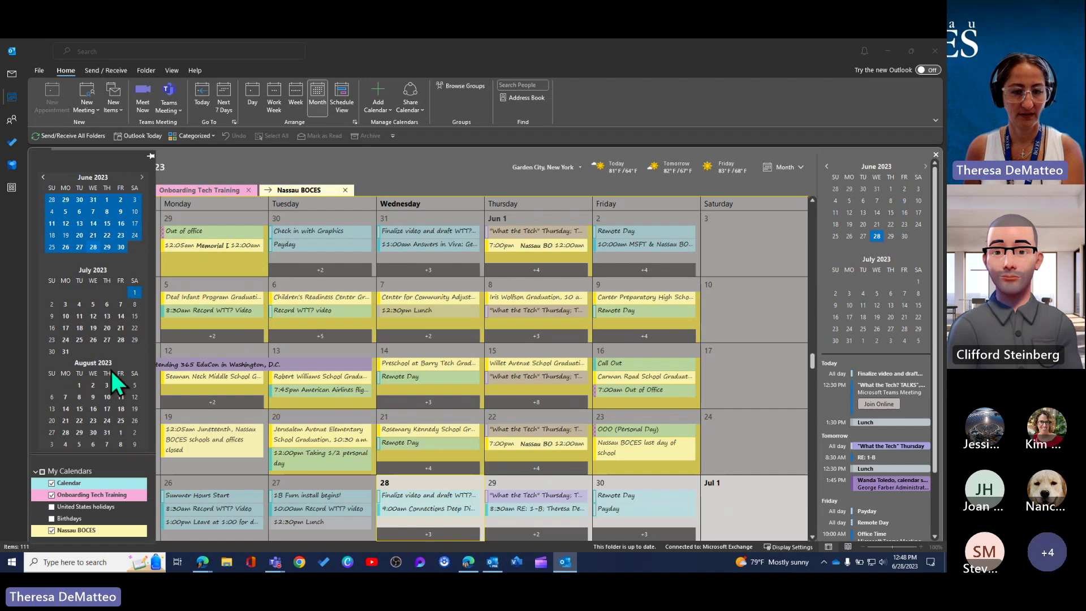
drag(105, 453, 113, 269)
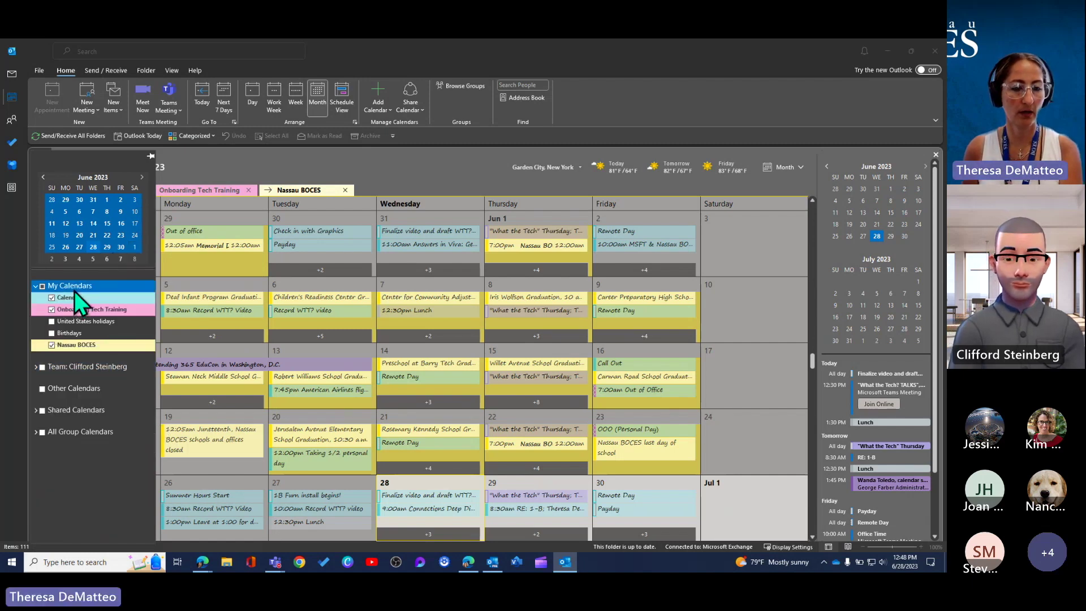
click(37, 368)
click(36, 410)
click(51, 423)
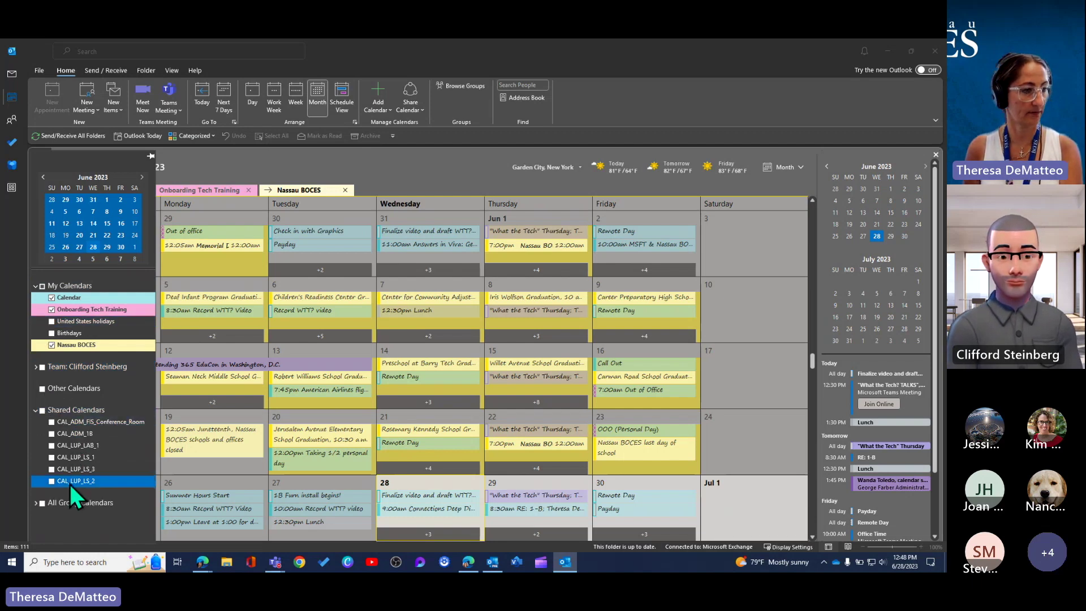
click(34, 502)
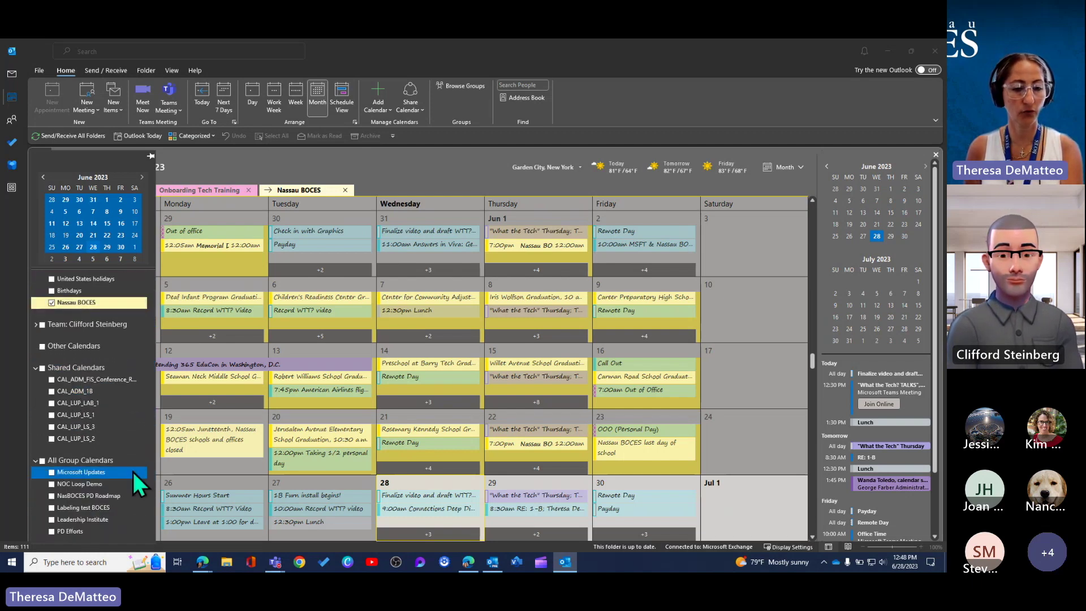
scroll(36, 317, up, 2)
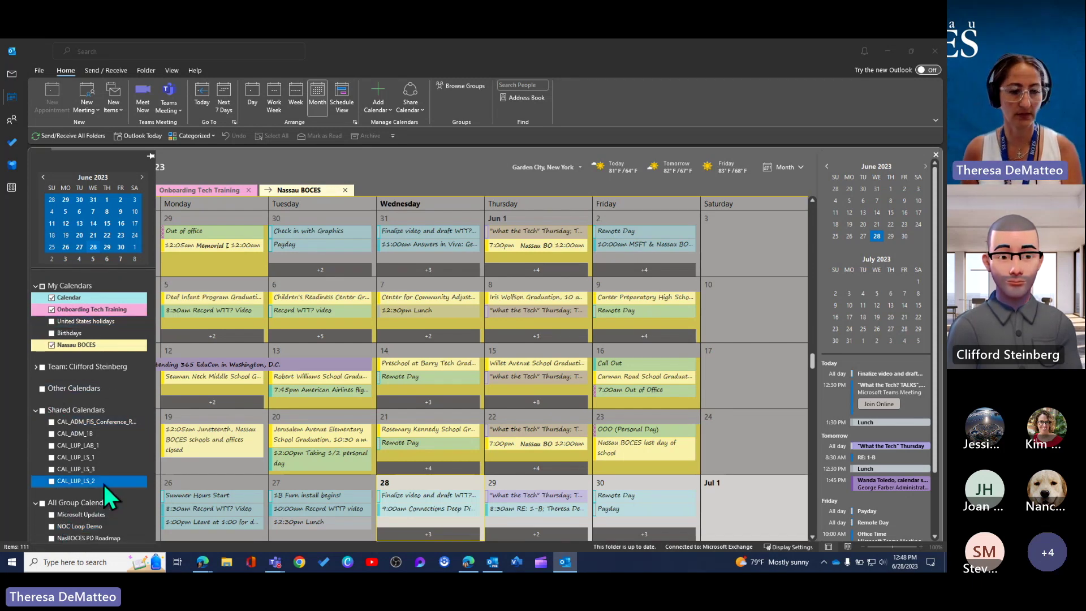
scroll(103, 483, down, 1)
scroll(68, 463, up, 1)
Look through the CAL_ADM_1B shared calendar and the team members' calendars
click(65, 433)
click(39, 413)
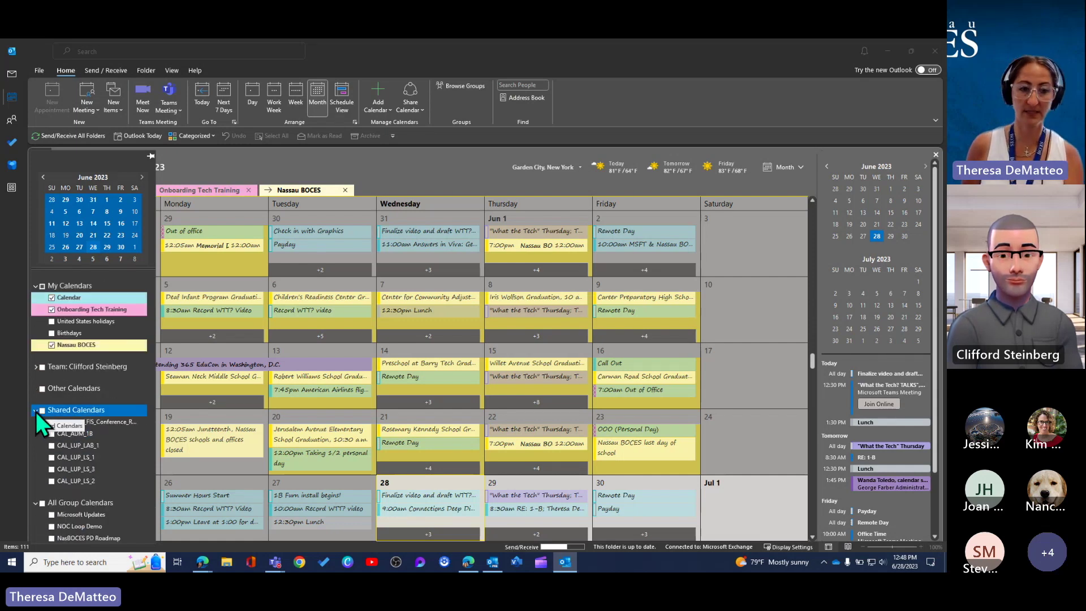
click(35, 368)
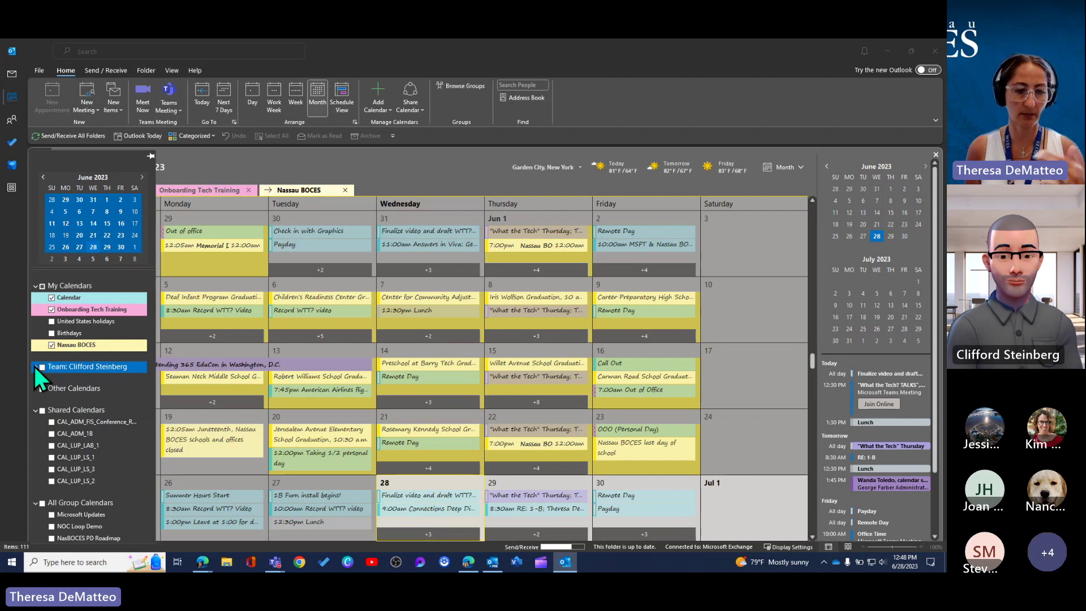
click(34, 366)
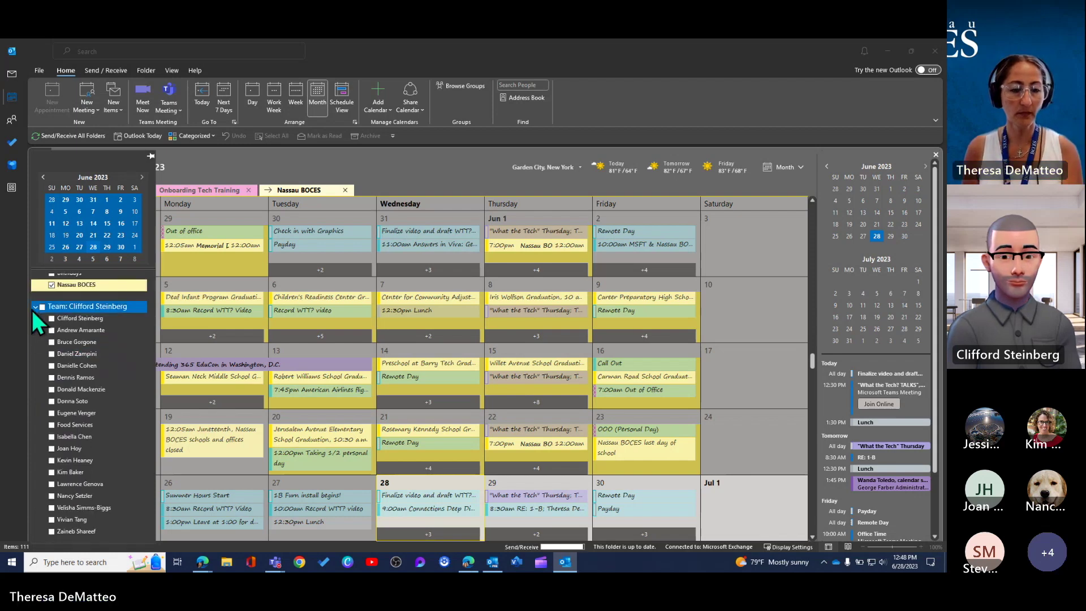
scroll(105, 346, up, 1)
click(134, 497)
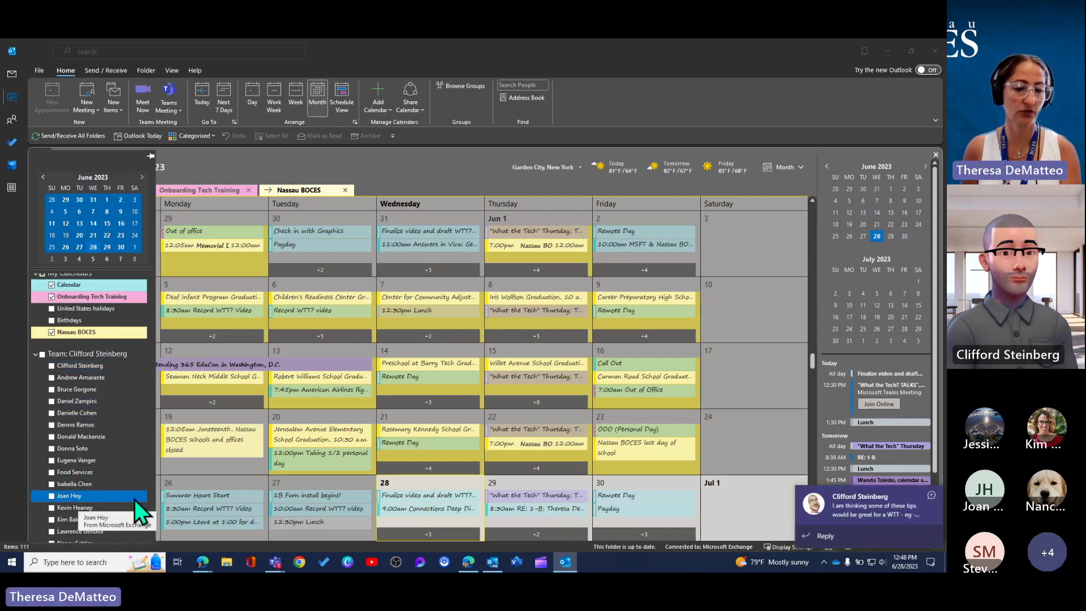
click(32, 358)
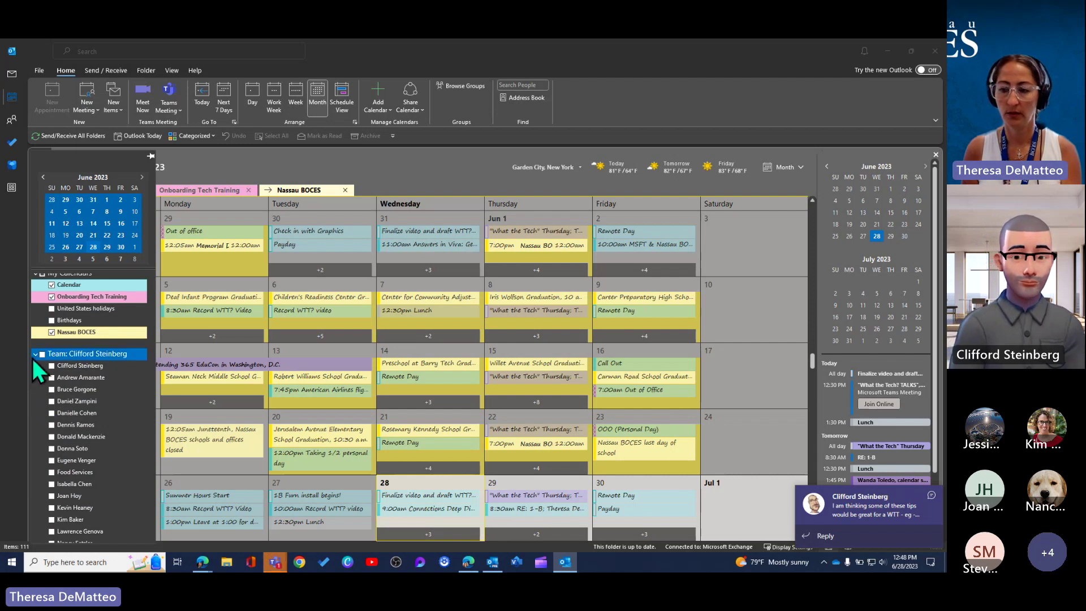
click(35, 355)
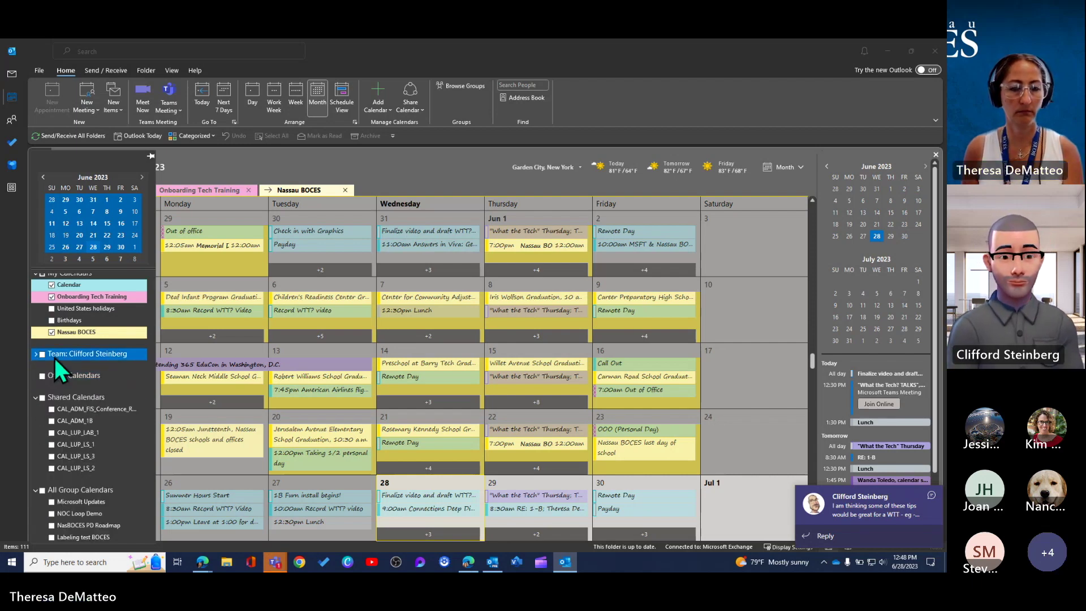
click(34, 354)
click(69, 484)
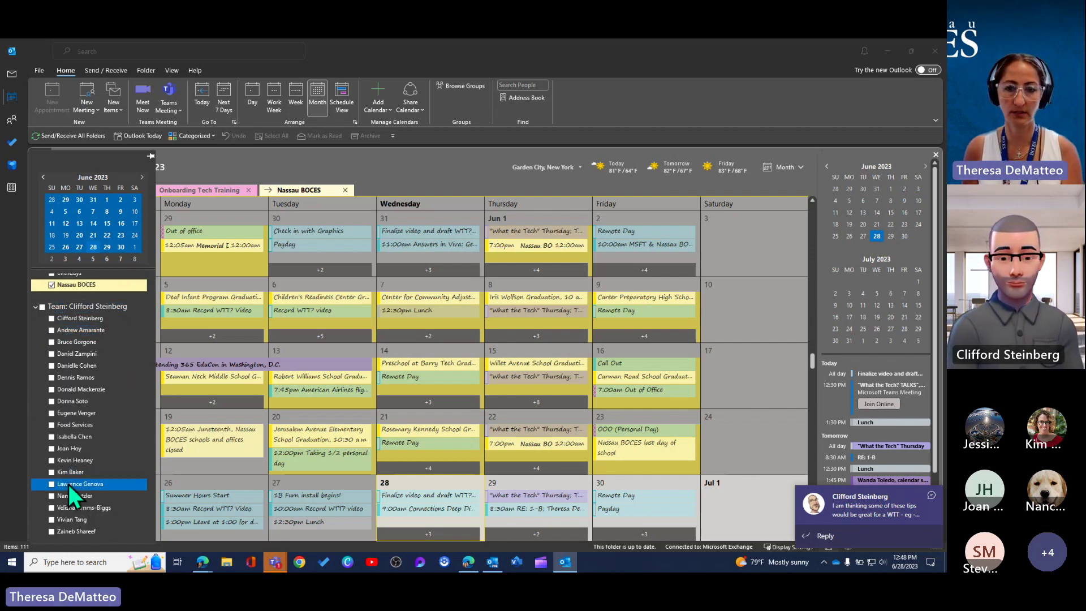
scroll(94, 362, up, 2)
Collapse the team, Shared Calendars and All Group Calendars lists
click(36, 368)
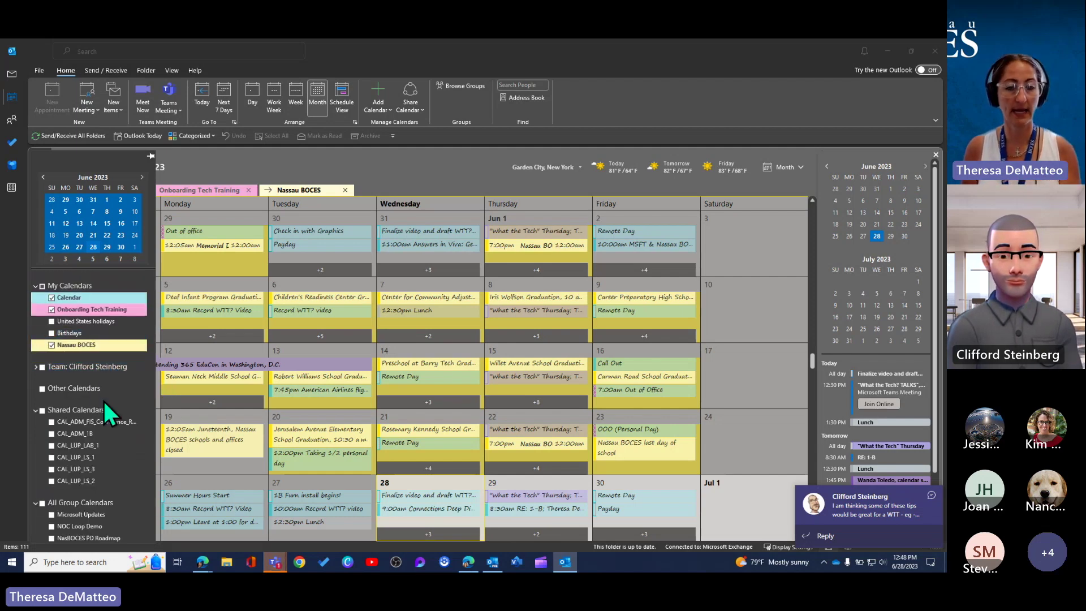
click(102, 412)
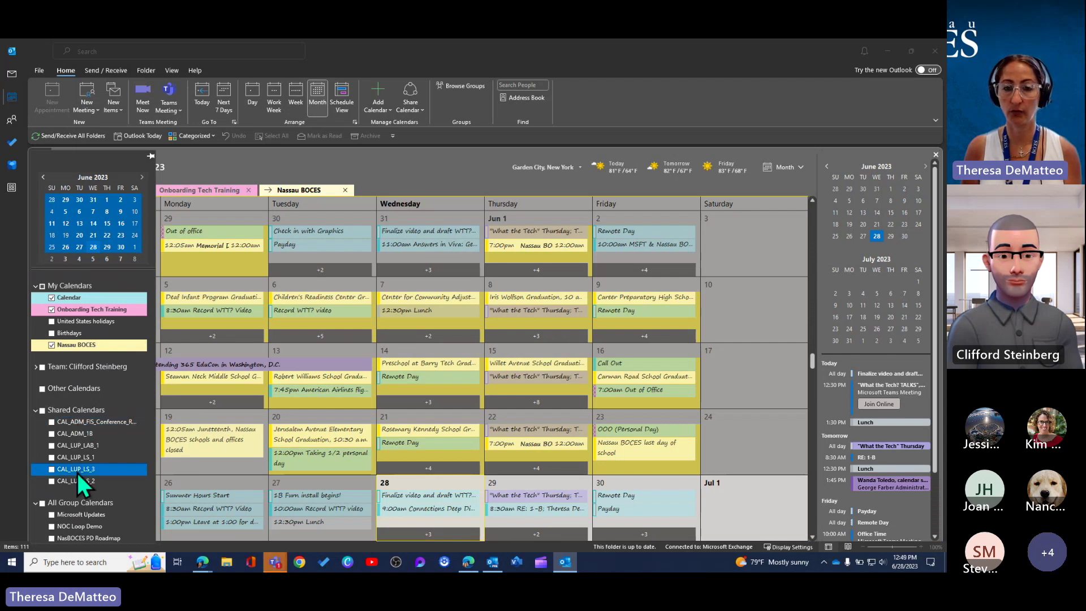
click(36, 413)
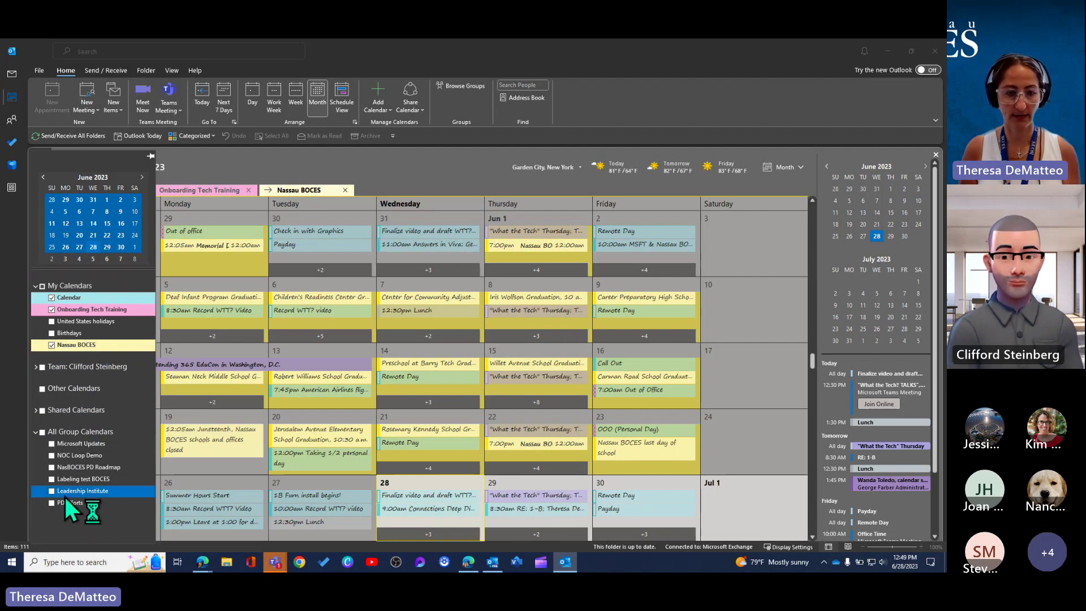
click(36, 432)
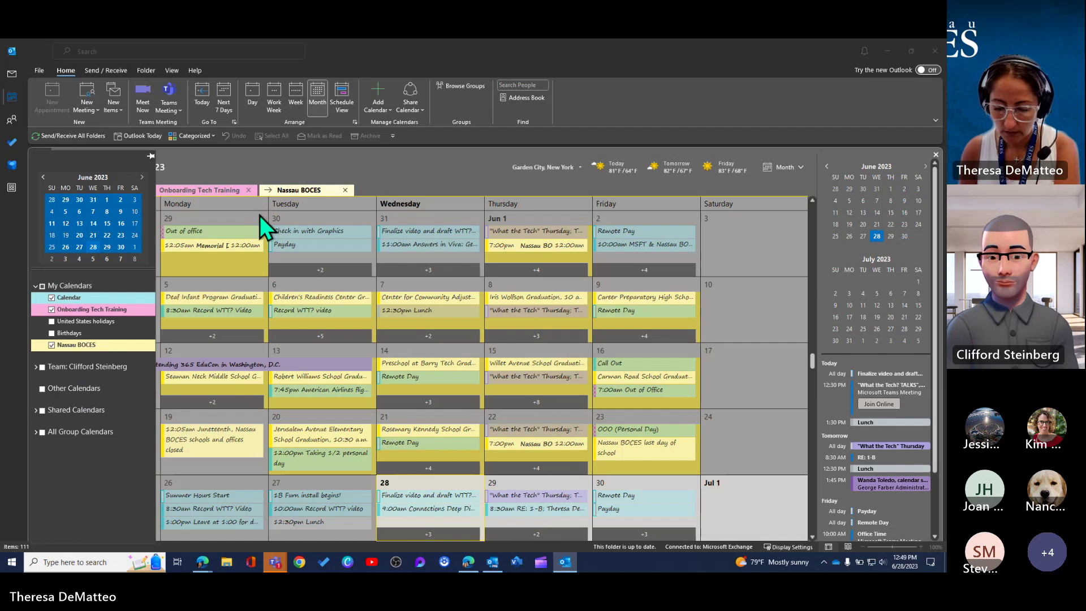
Hide the calendar list and glance at the Add Calendar options without choosing one
mouse_move(266, 246)
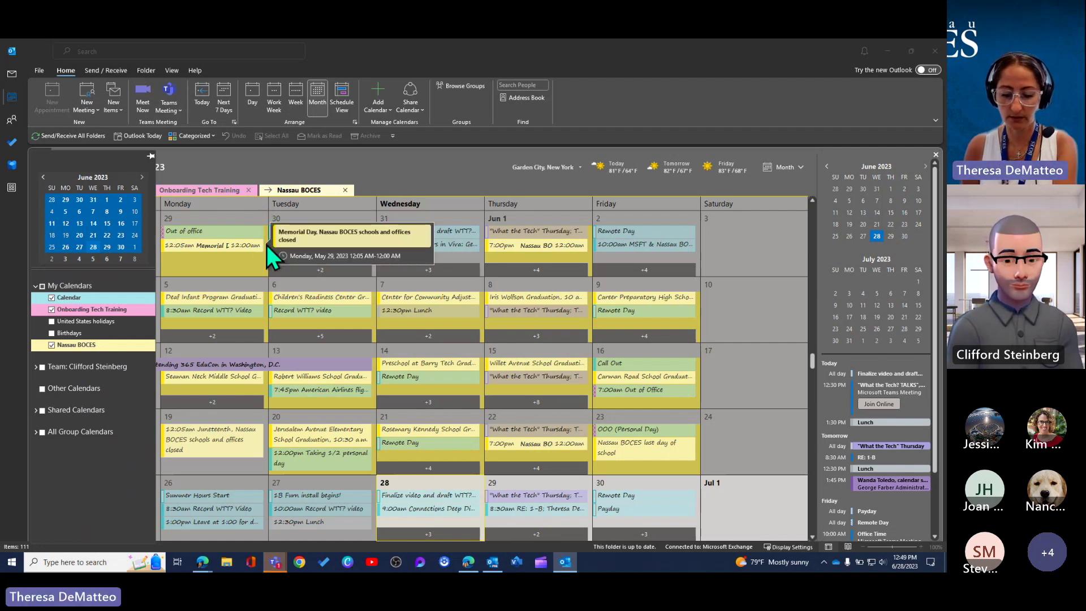
click(398, 174)
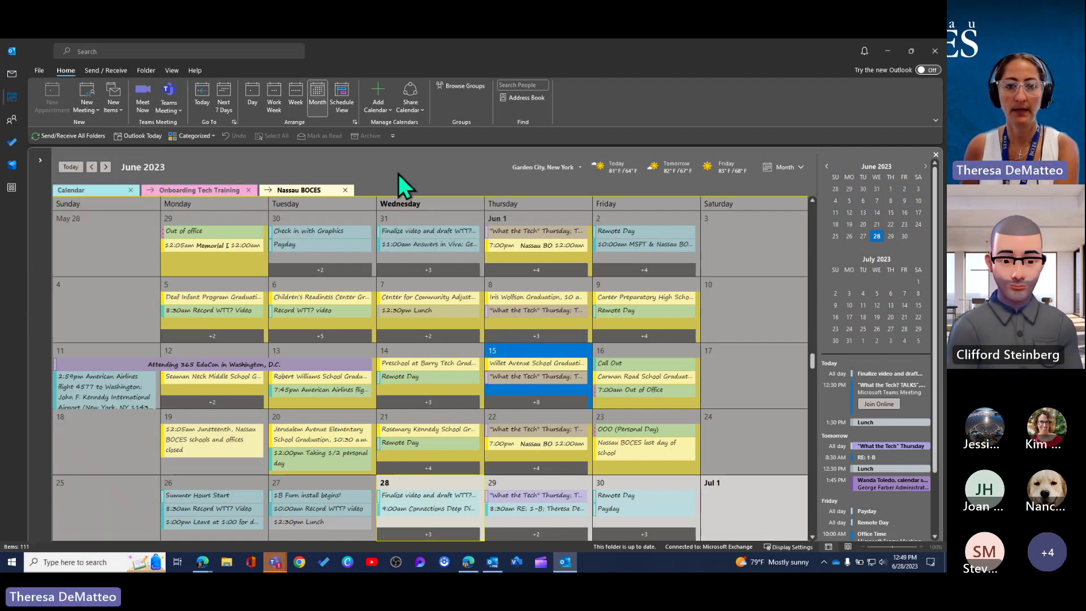
click(385, 105)
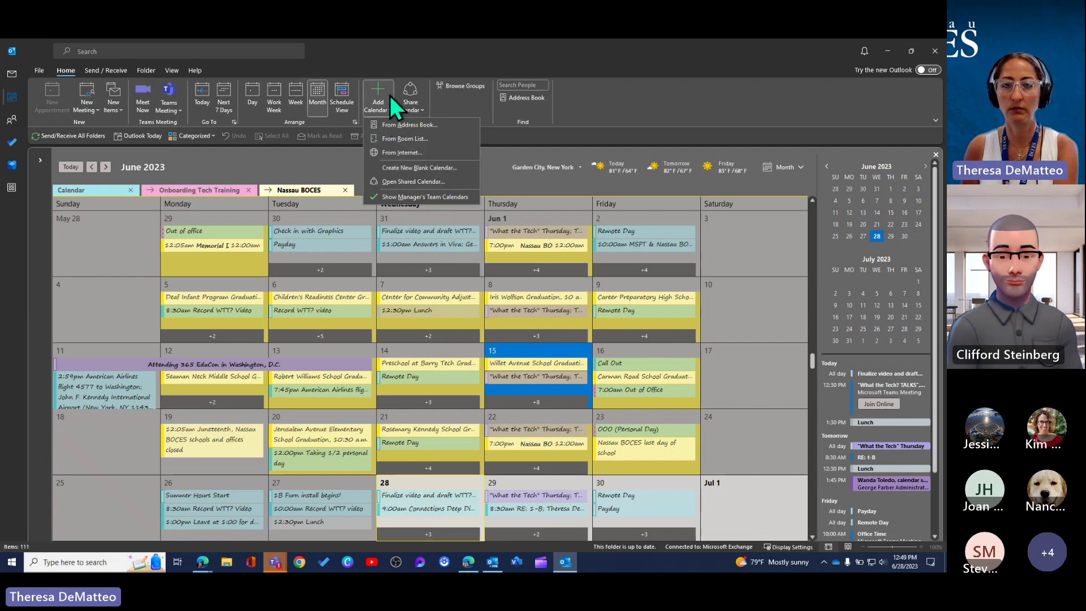
click(500, 172)
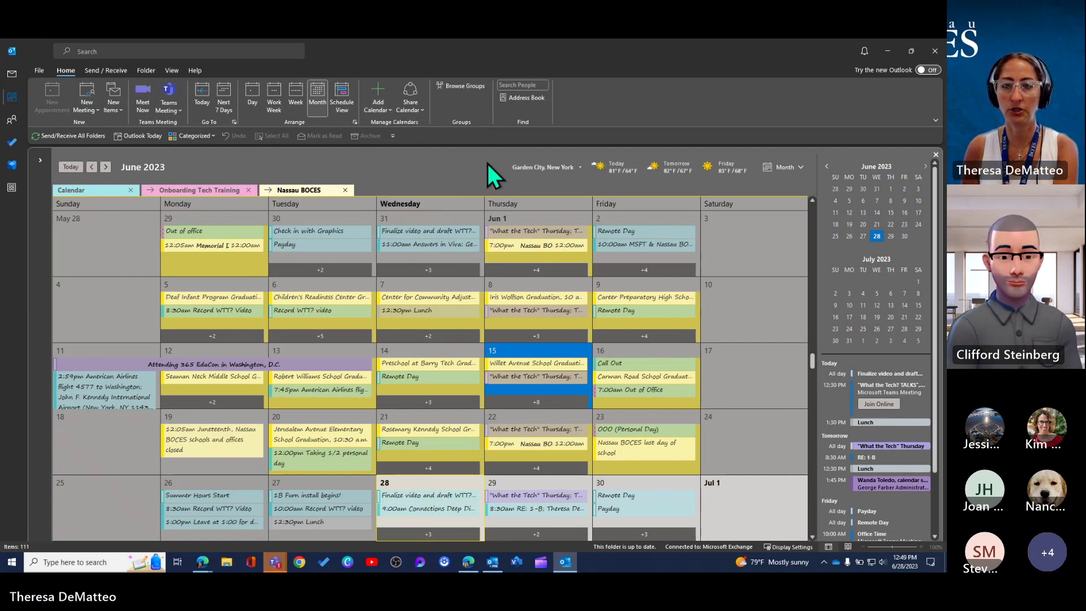
Review the main Calendar's sharing permissions without changes, then expand Shared Calendars in the folder pane
click(420, 110)
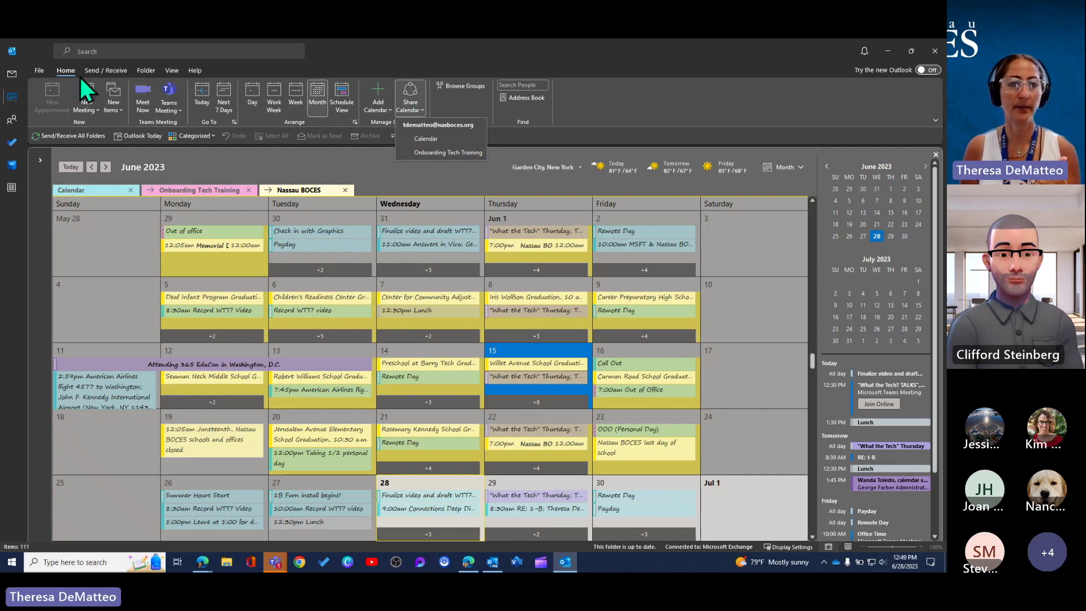
click(427, 139)
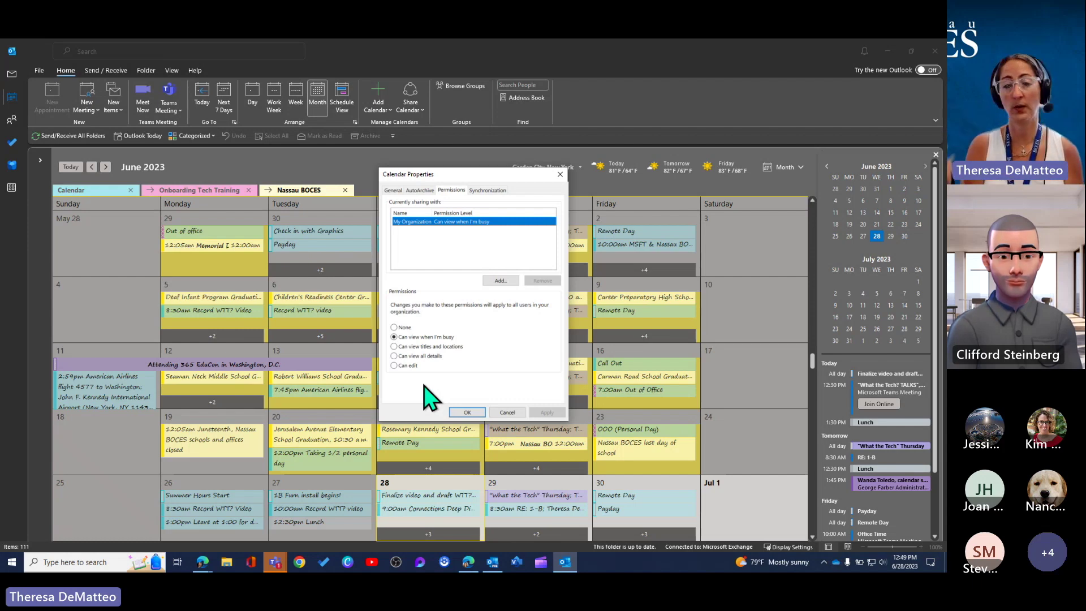
click(501, 281)
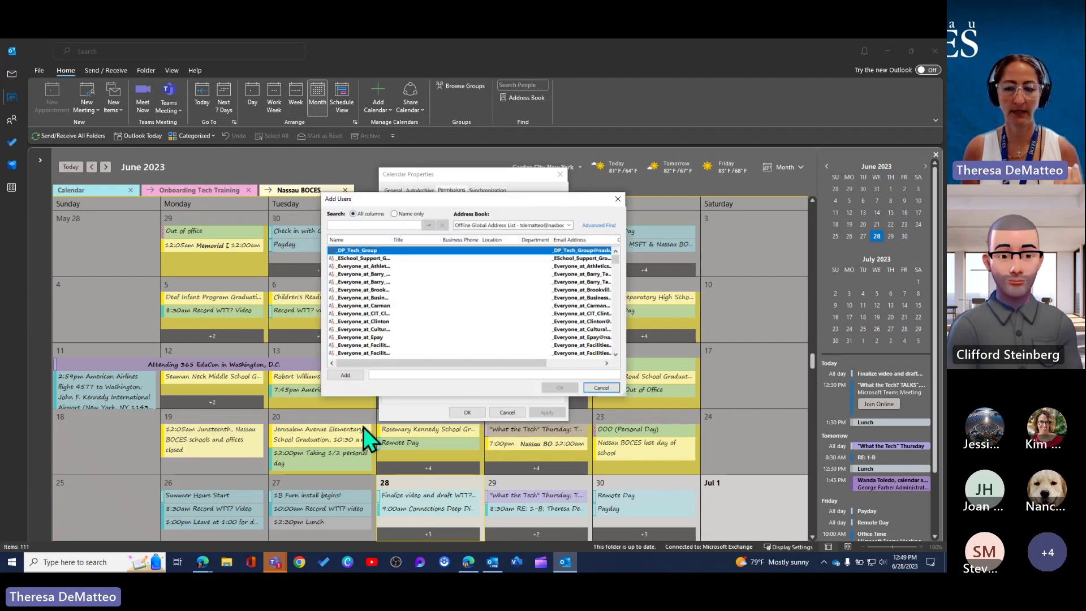
click(595, 389)
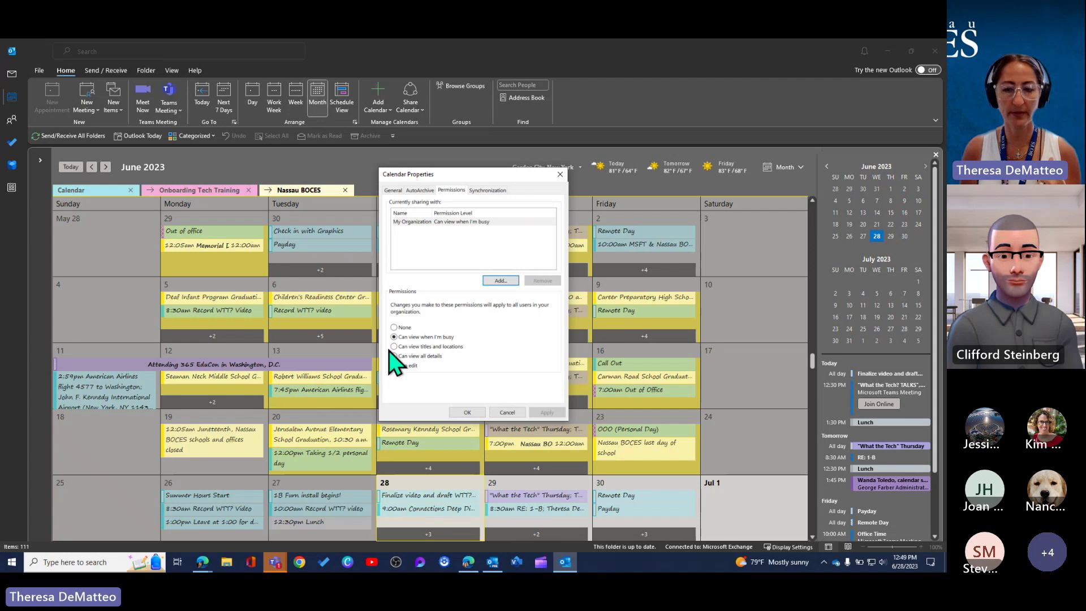
click(560, 176)
click(40, 160)
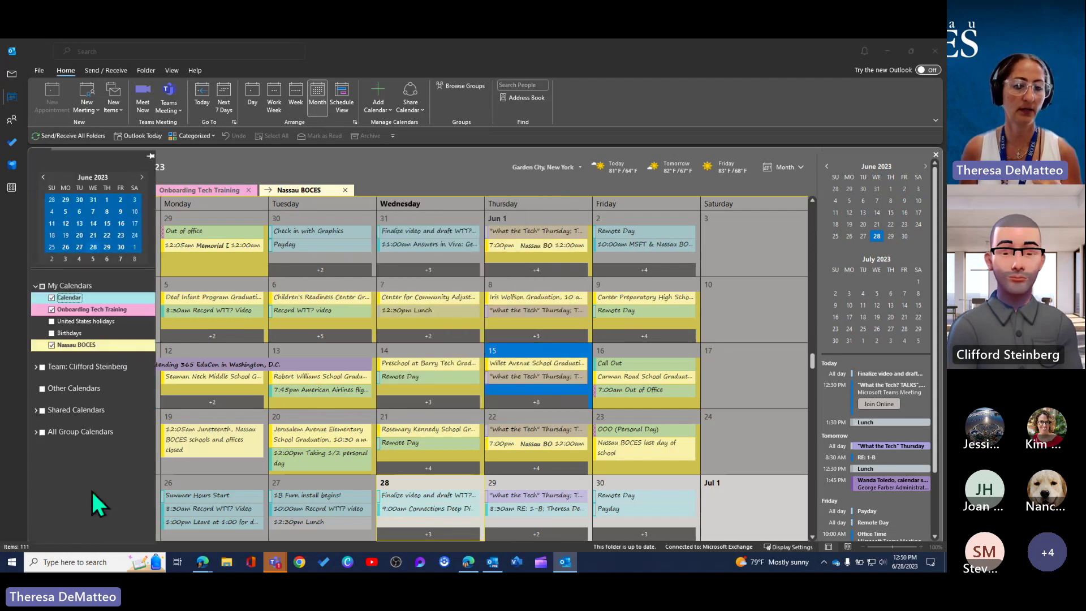
click(35, 409)
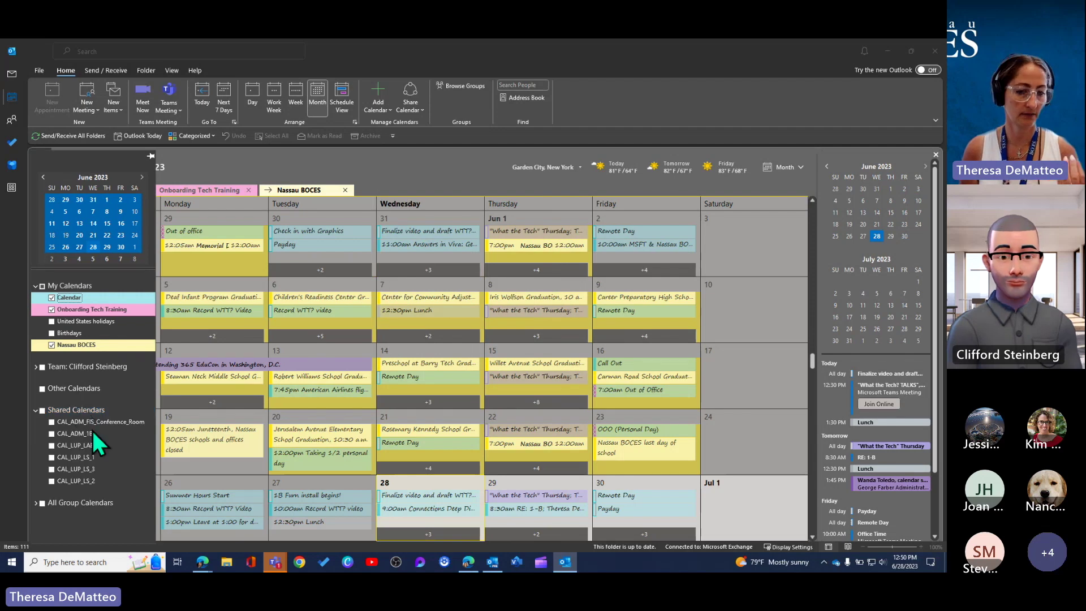
Browse the Add Calendar room list and close it without adding any room
click(36, 411)
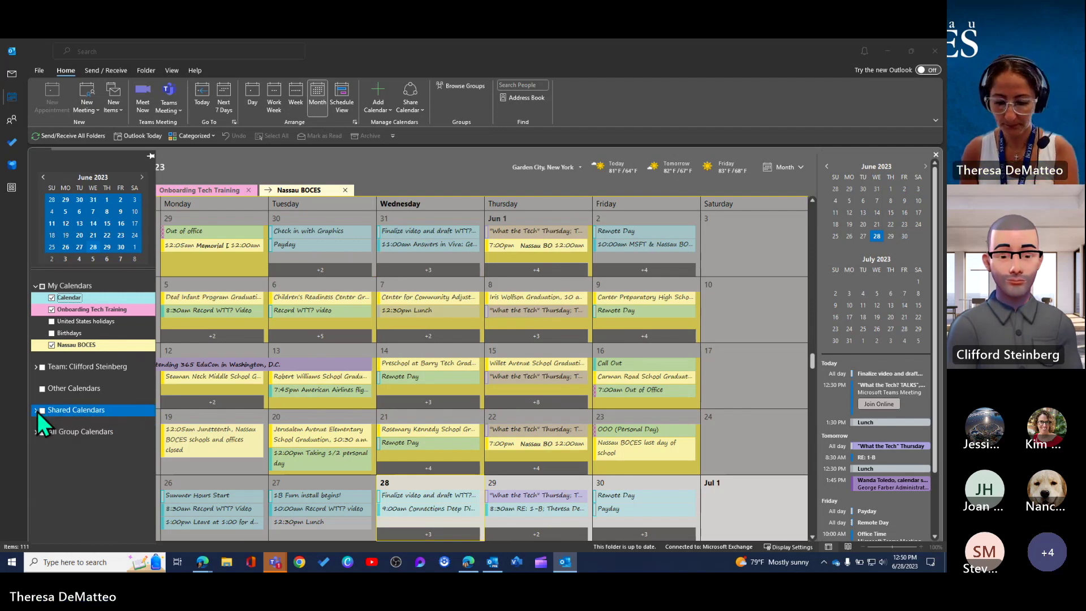
click(389, 110)
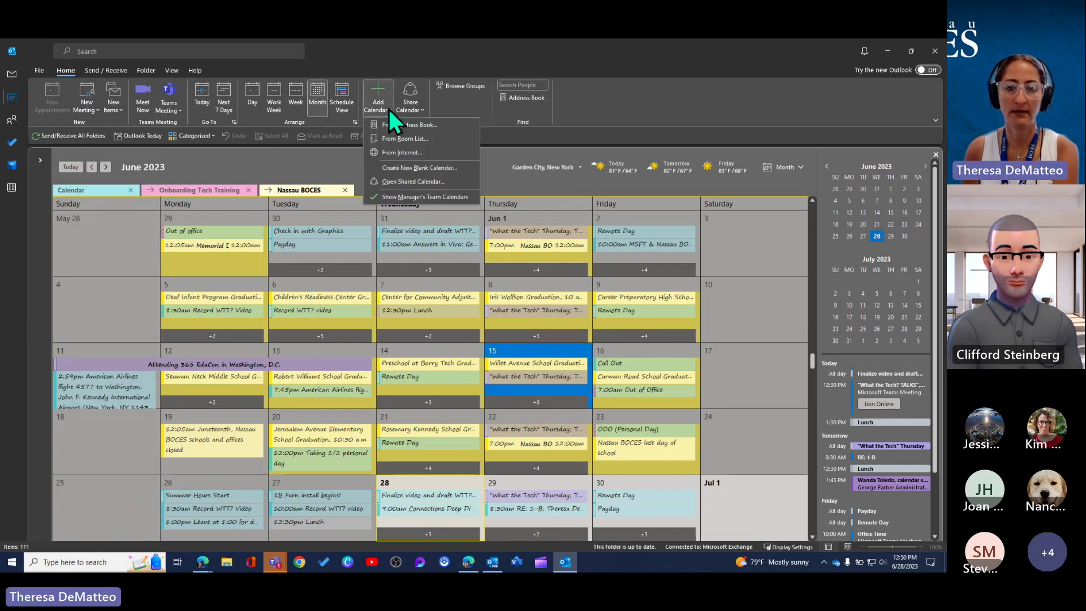
click(412, 140)
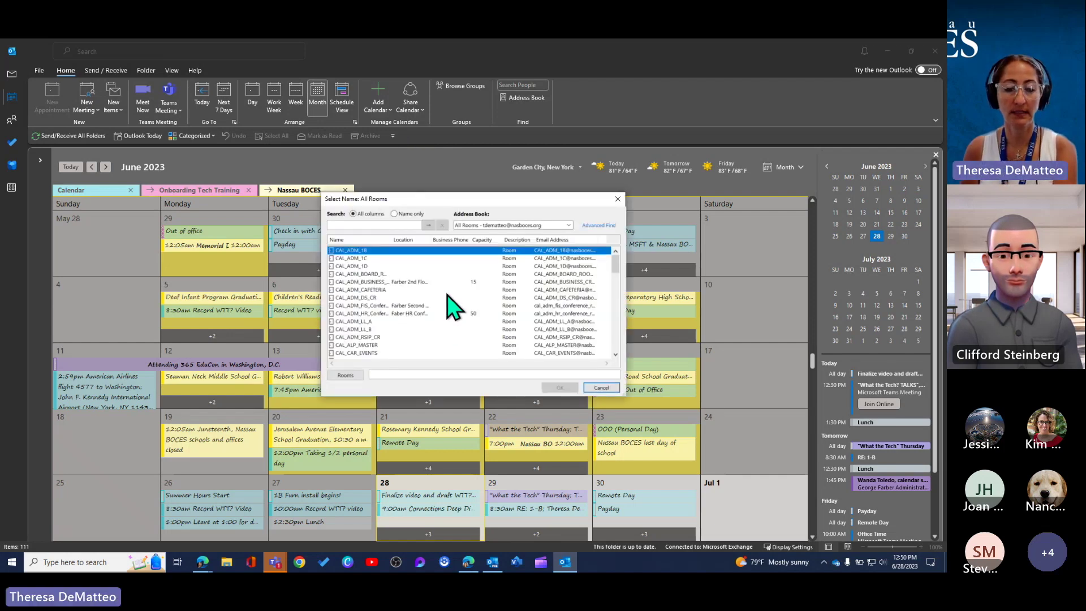
scroll(384, 294, down, 5)
scroll(373, 298, up, 5)
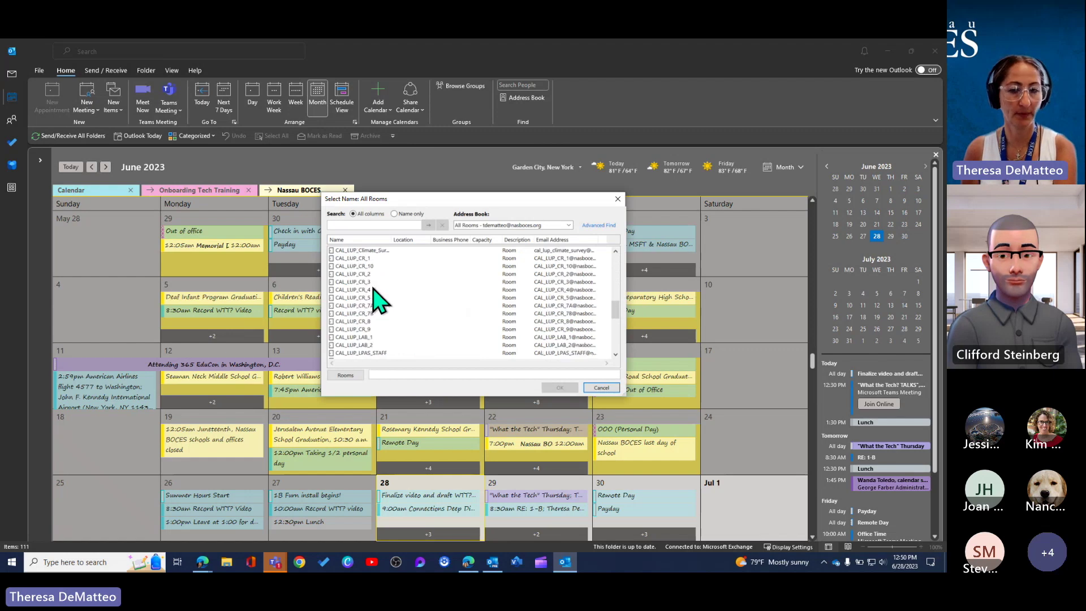
scroll(394, 310, down, 10)
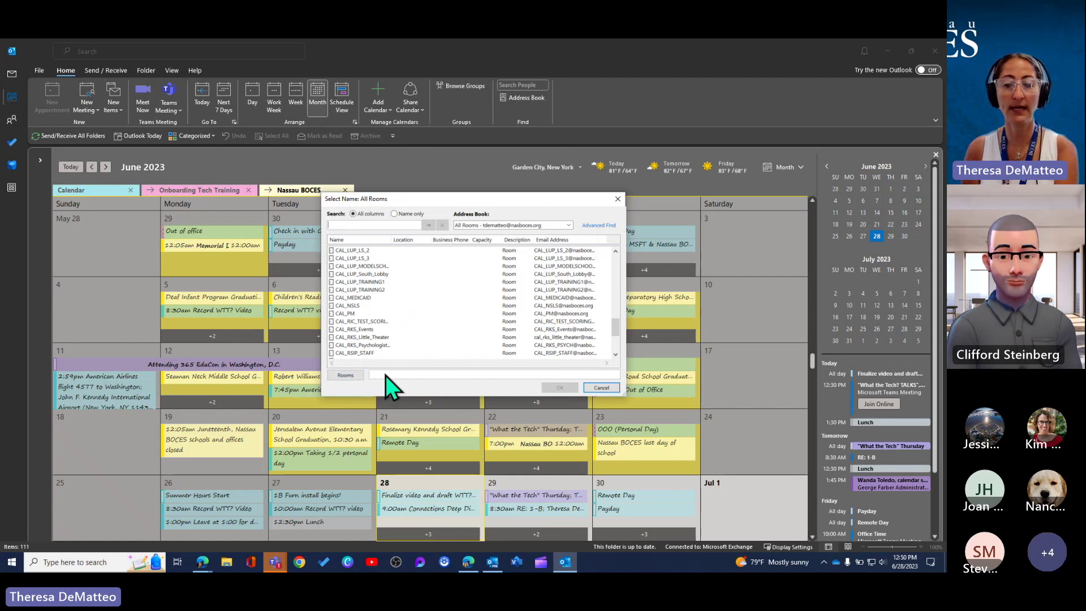
click(603, 389)
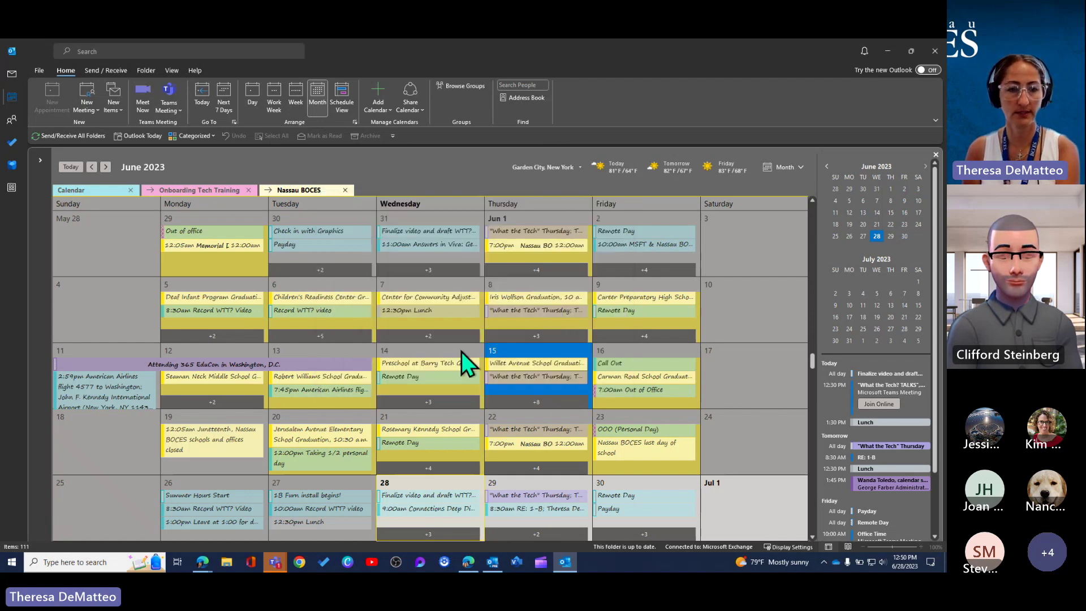
Show then hide CAL_LUP_LAB_1 beside Nassau BOCES, collapse Shared Calendars and hide the pane
click(41, 160)
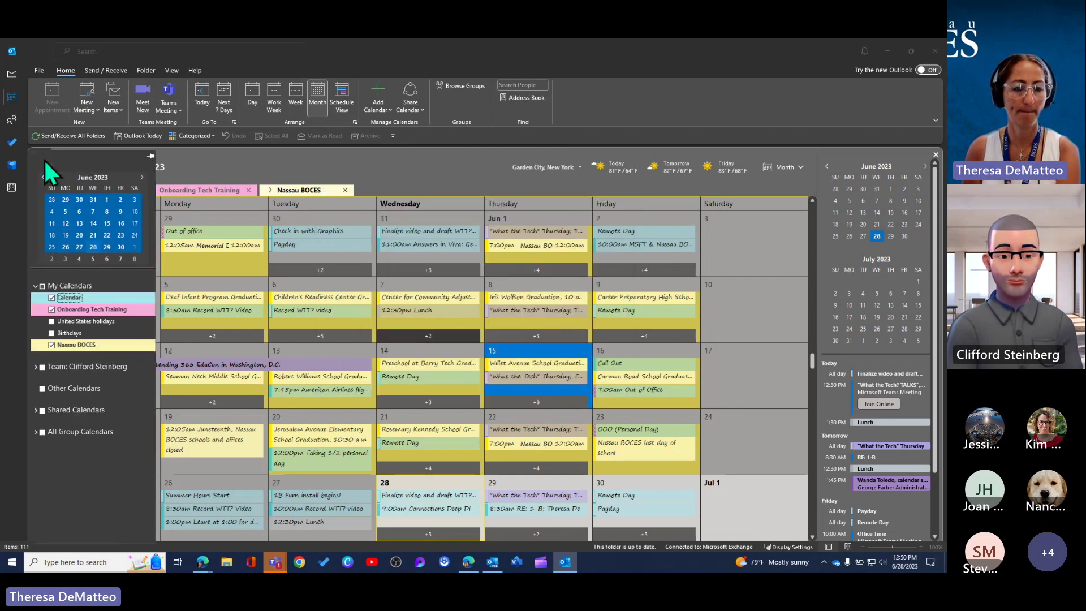
click(34, 408)
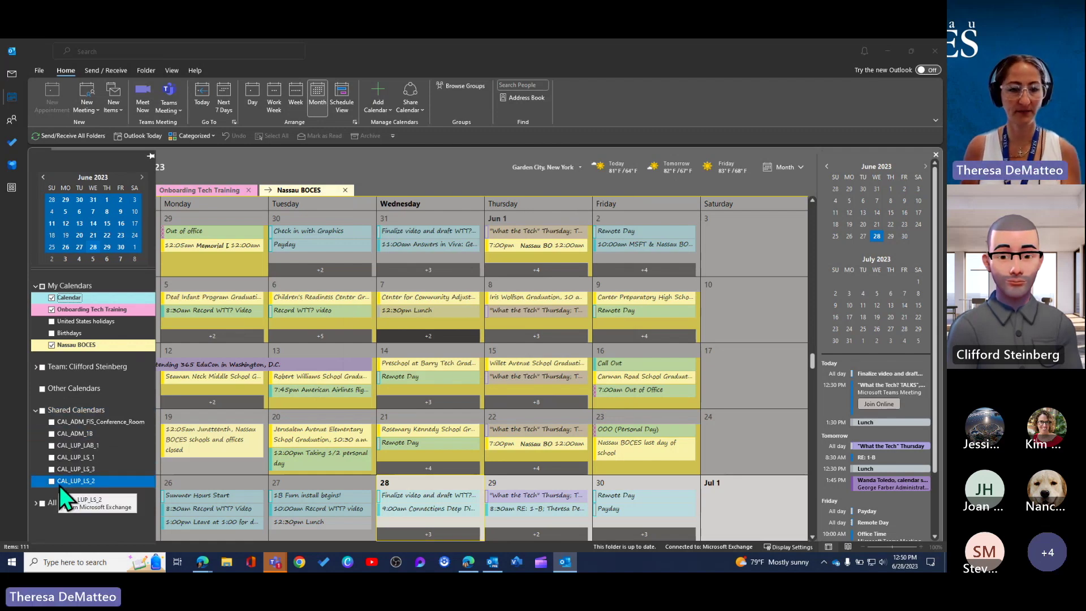
click(51, 448)
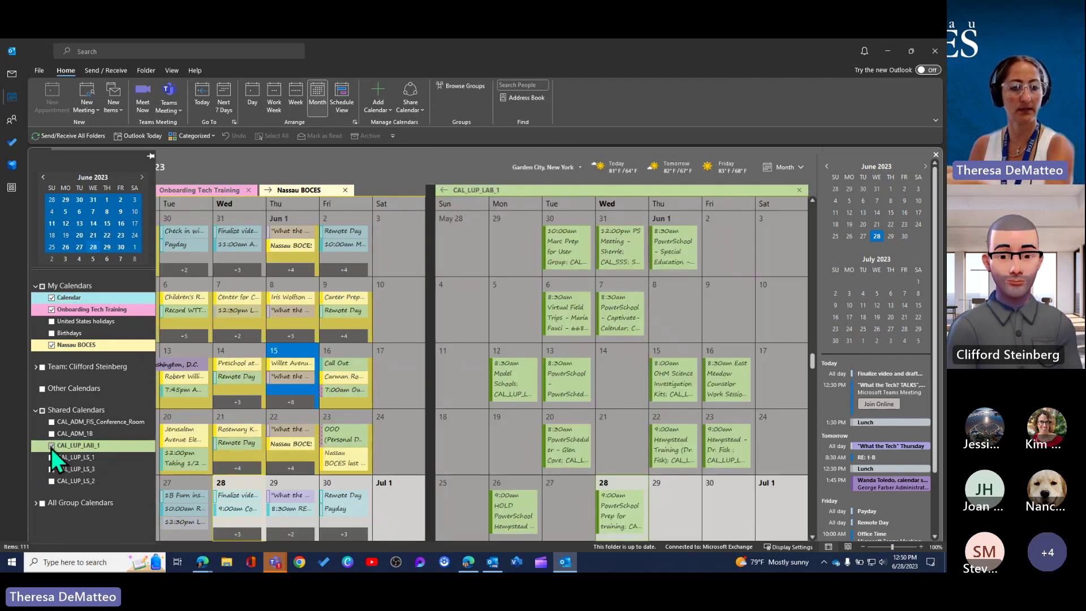
click(51, 448)
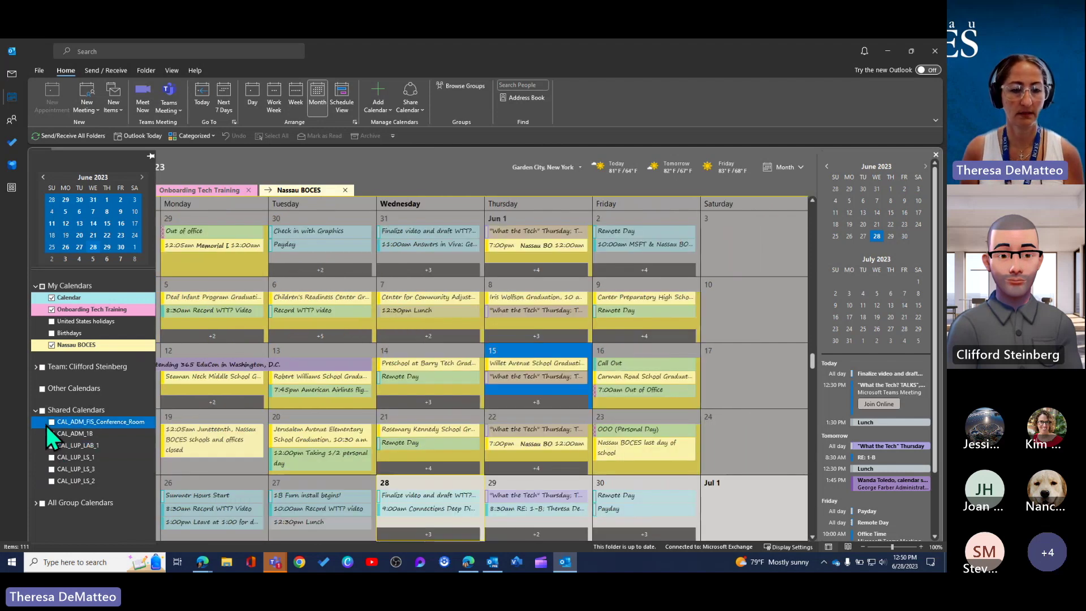
click(35, 411)
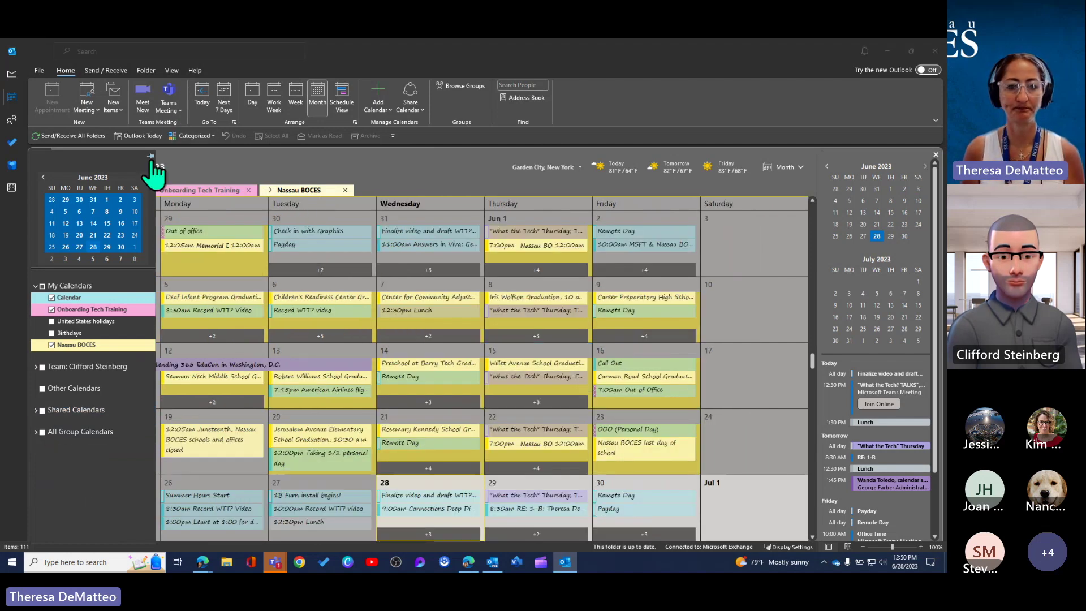
click(188, 157)
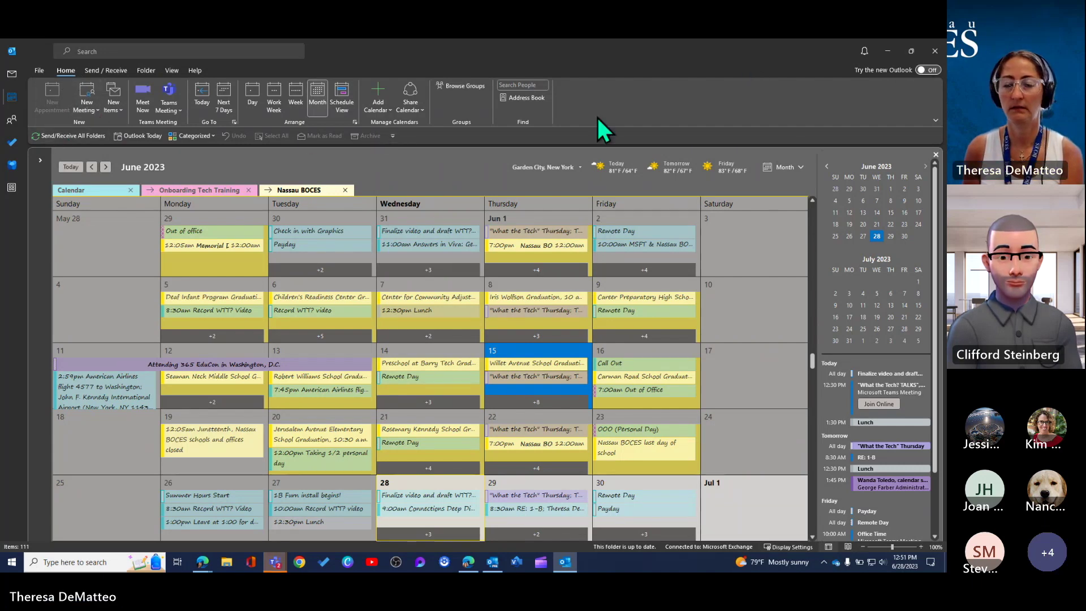
Jump the June 2023 month view back to today, June 28
click(72, 165)
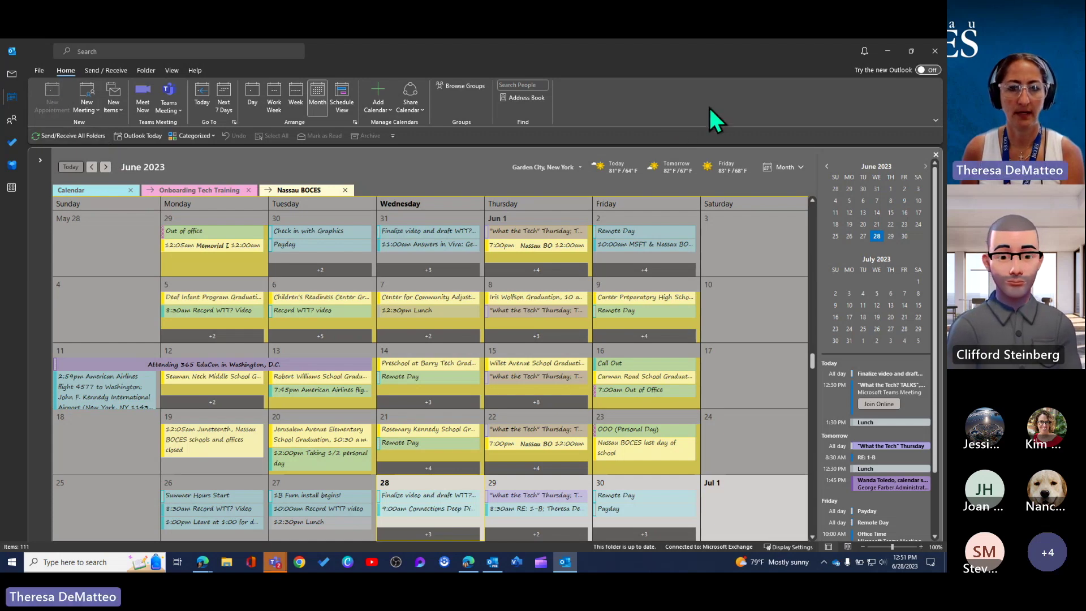
Open the Outlook on the web calendar and its New event dropdown
mouse_move(565, 564)
click(566, 563)
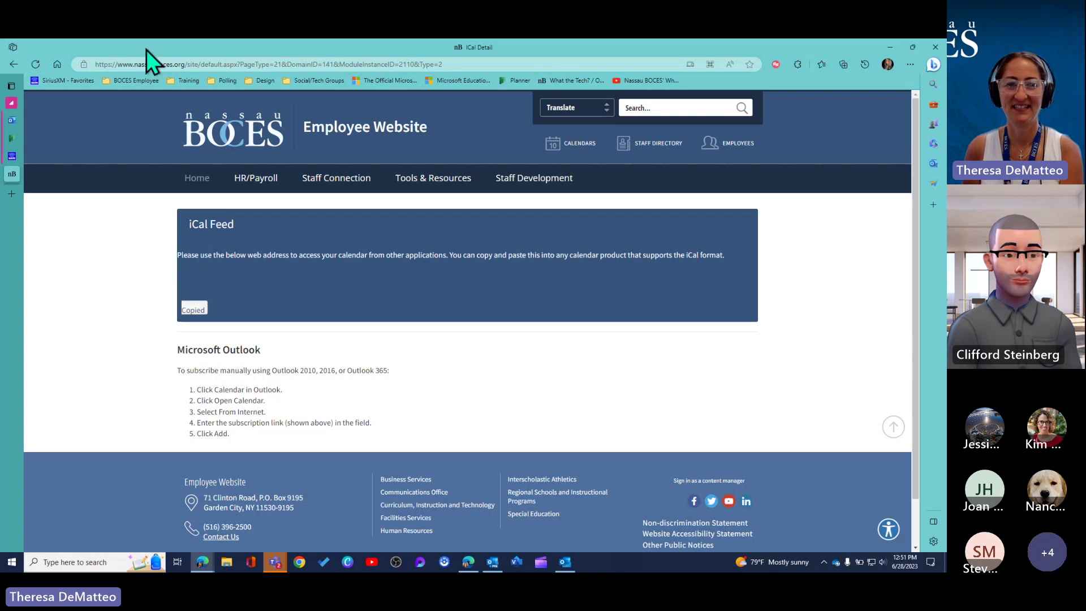
click(11, 121)
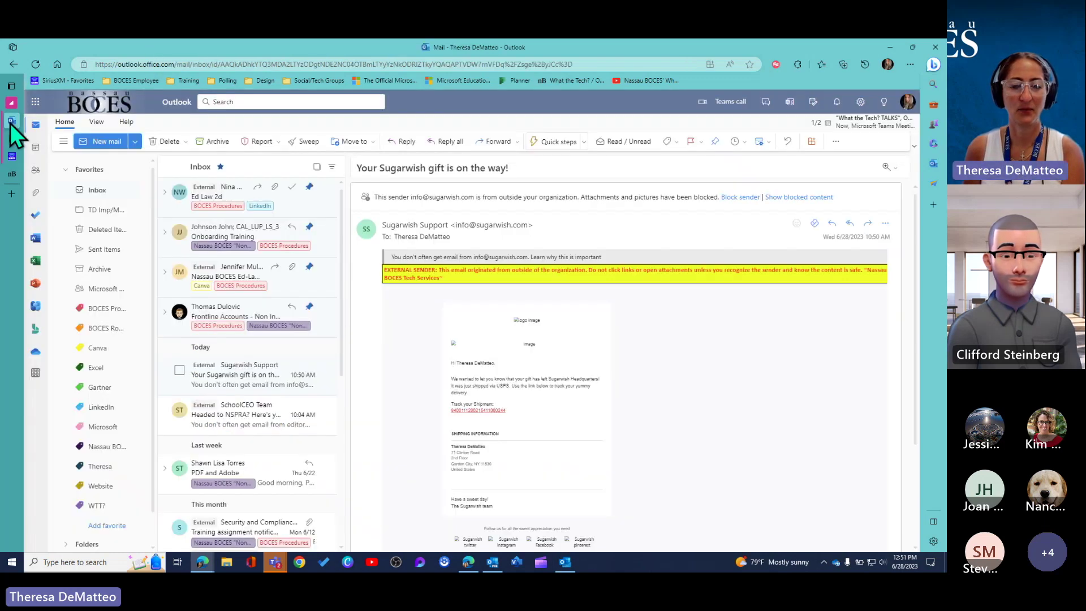
click(35, 147)
click(138, 142)
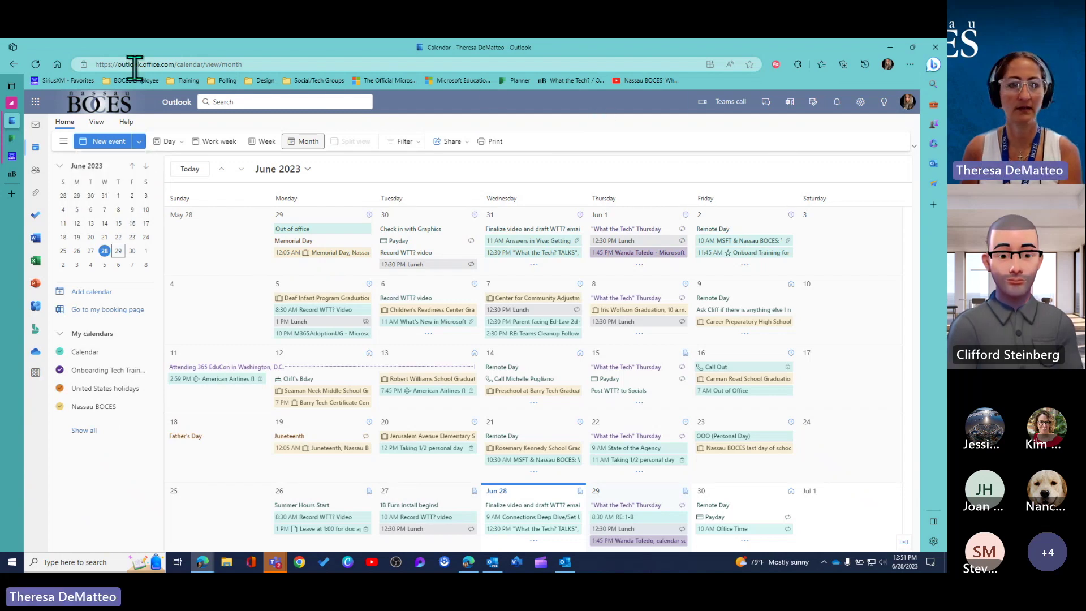
Minimize both browser windows to leave the Windows desktop showing
mouse_move(49, 115)
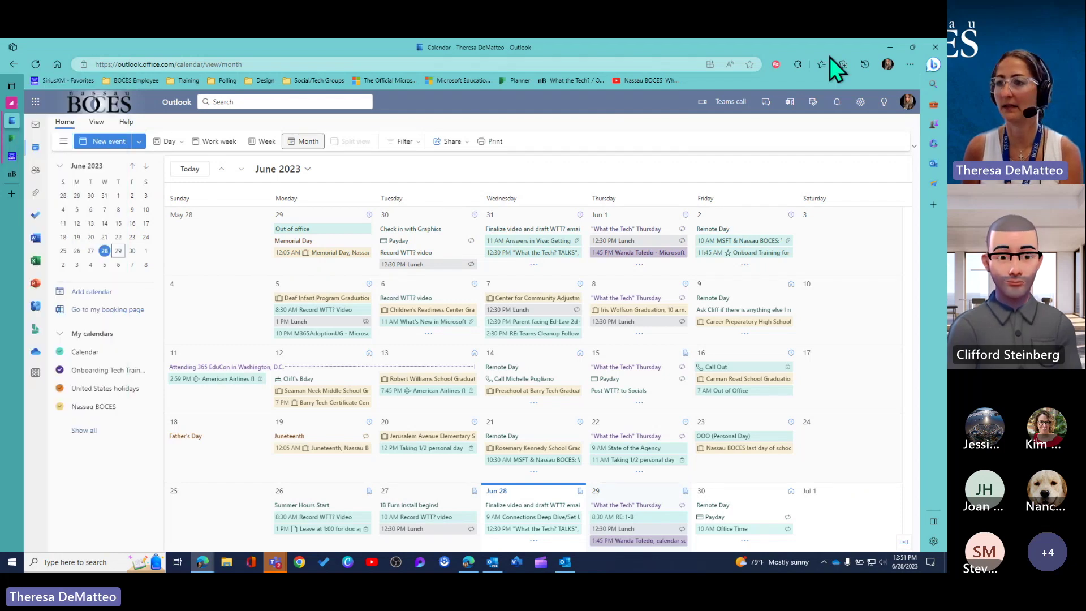
click(890, 48)
click(897, 50)
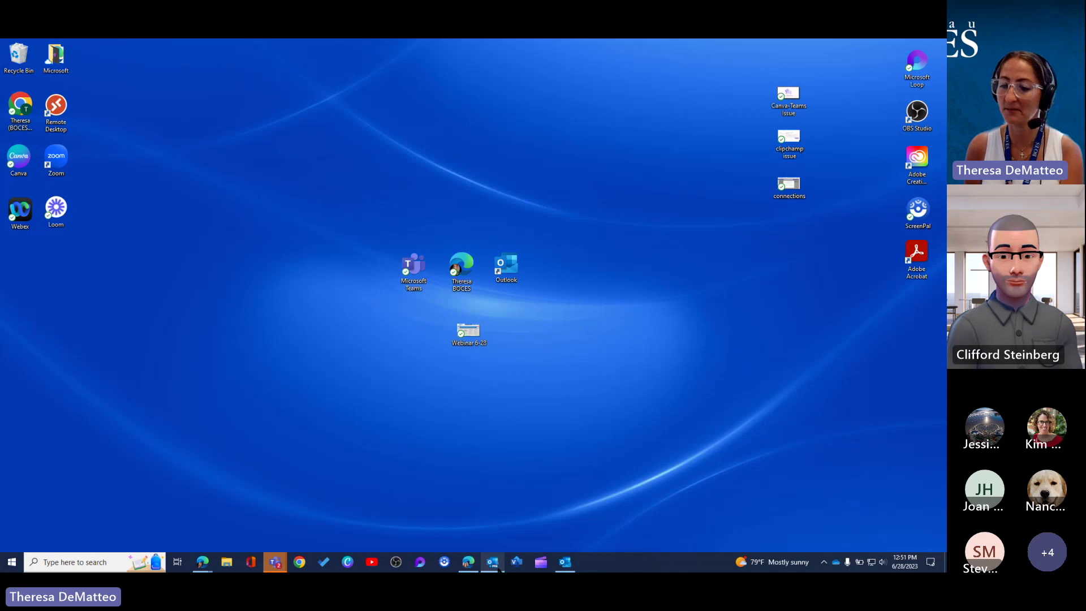
Look at New Outlook's June 2023 calendar and its New event menu, then switch to classic Outlook
click(493, 561)
click(95, 90)
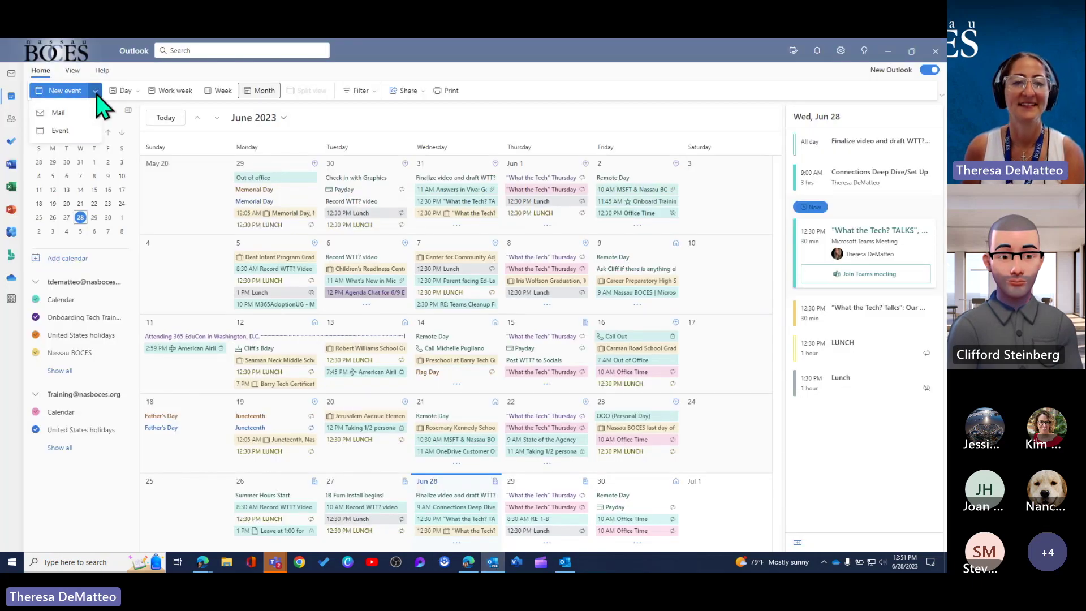
click(887, 49)
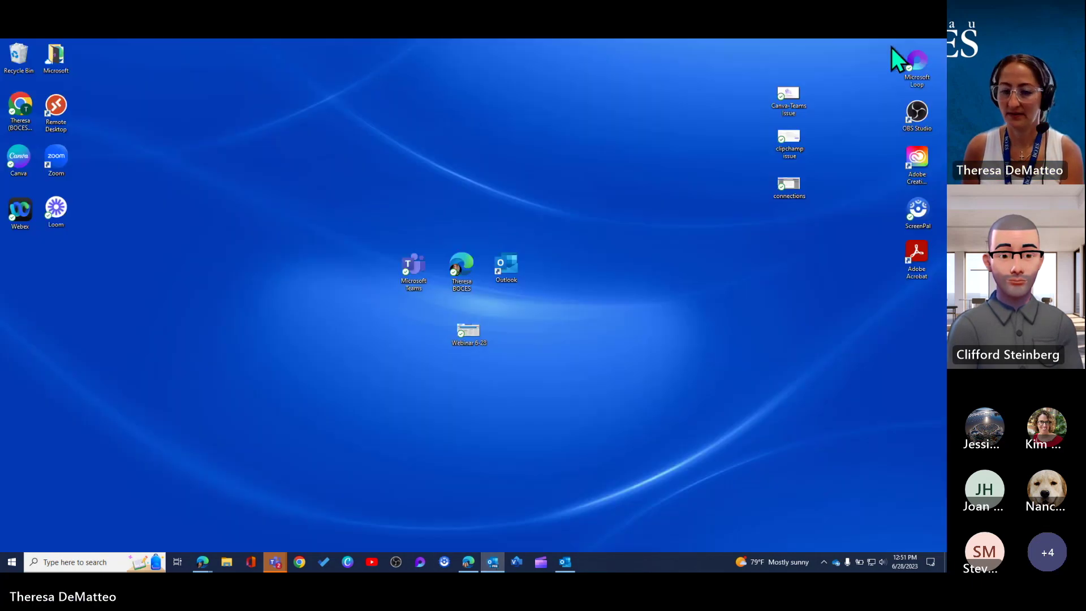
click(567, 560)
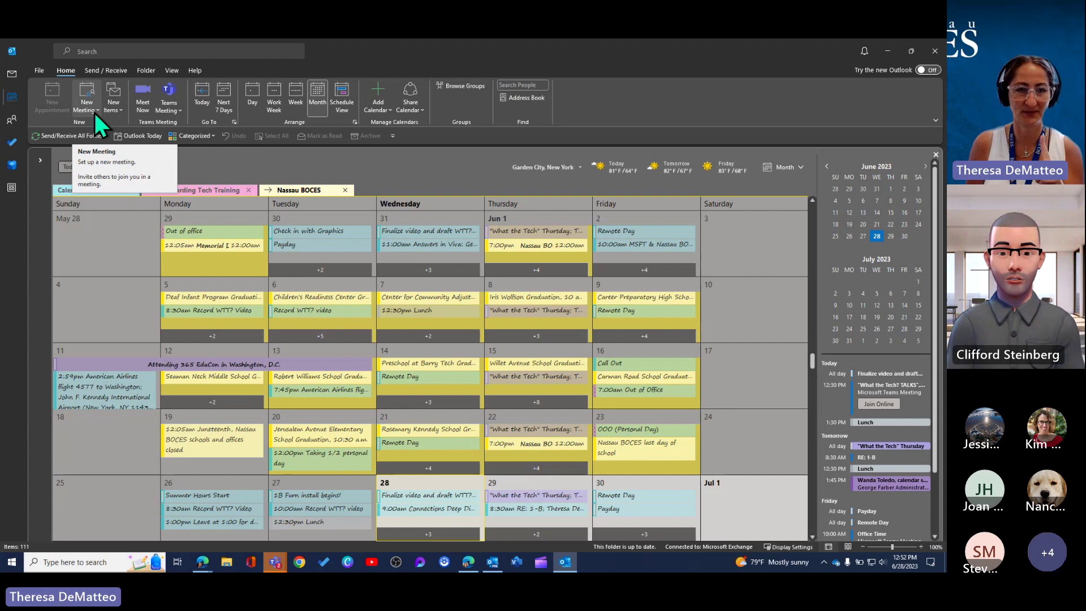
click(12, 74)
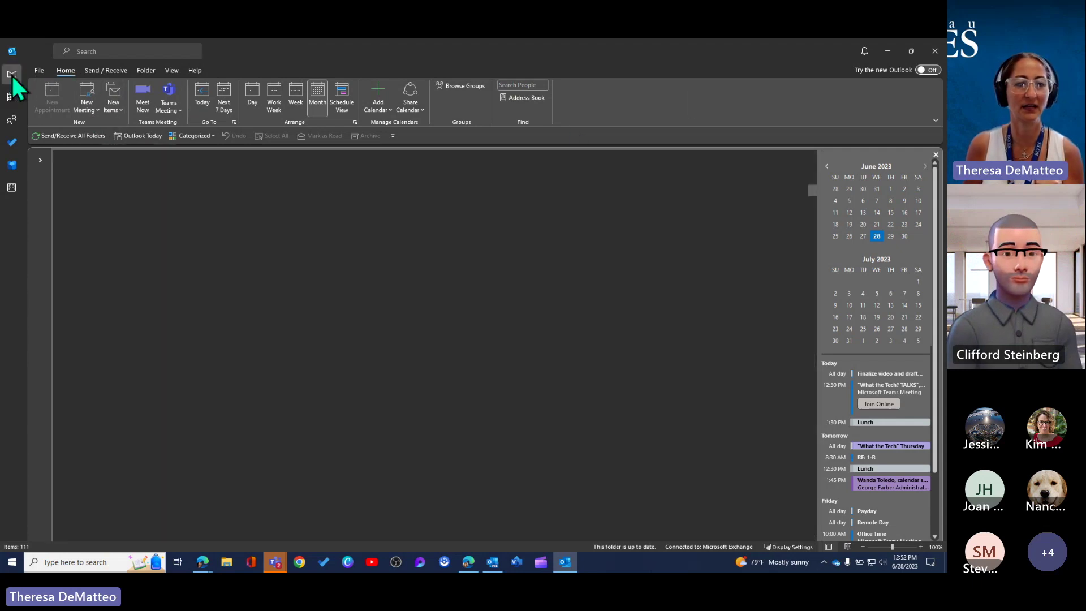
click(12, 98)
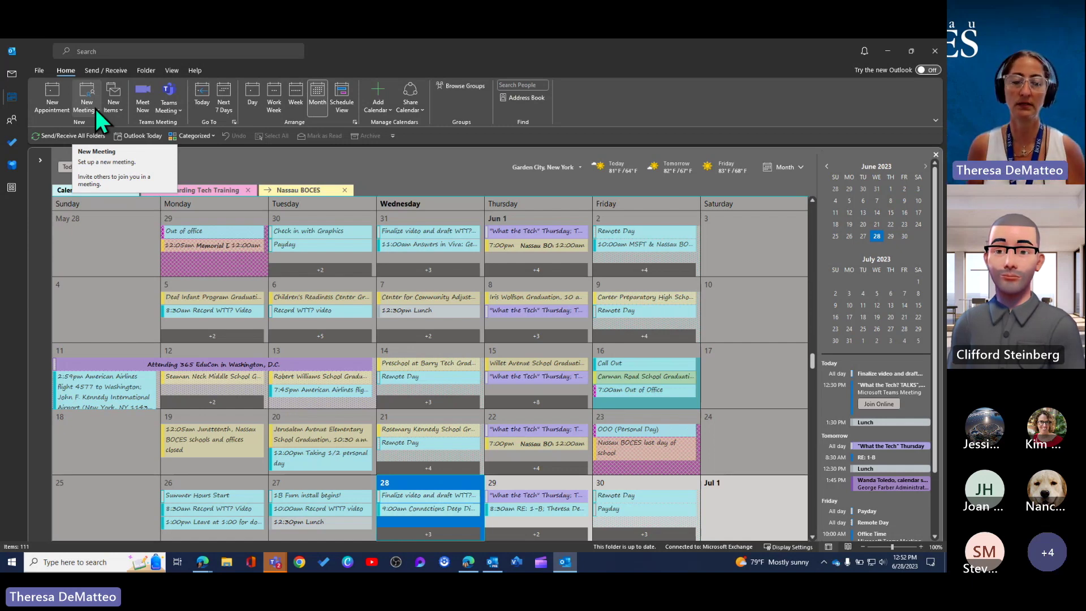
click(94, 108)
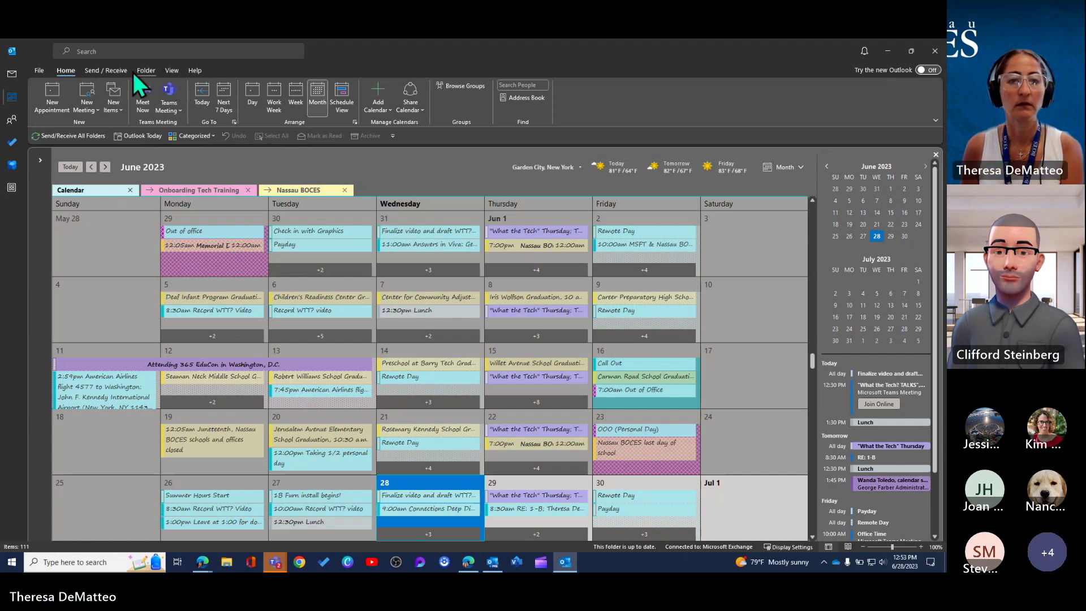
click(52, 98)
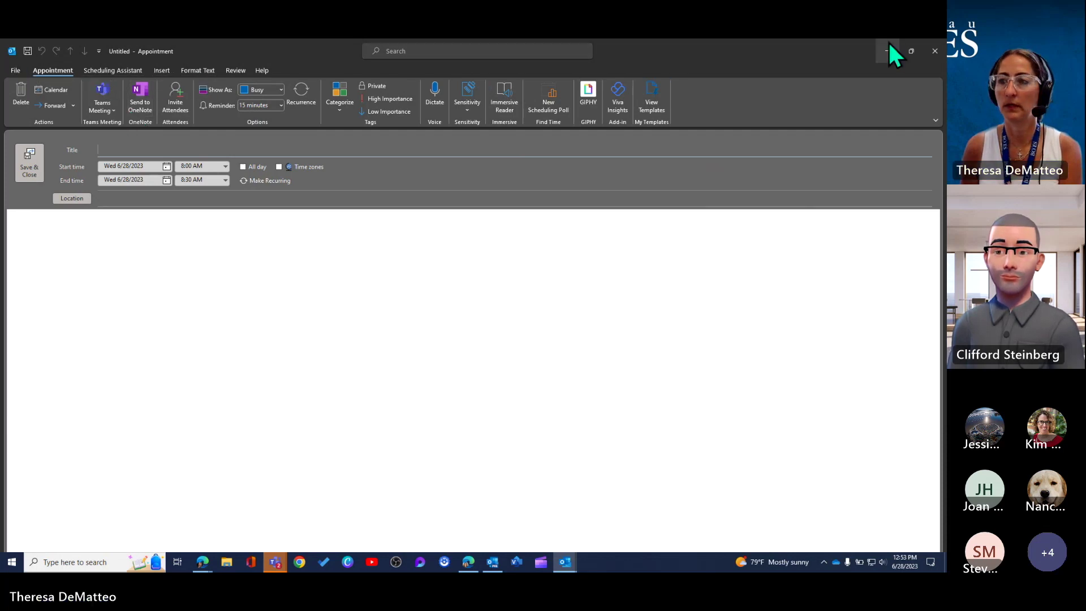
click(927, 52)
click(318, 230)
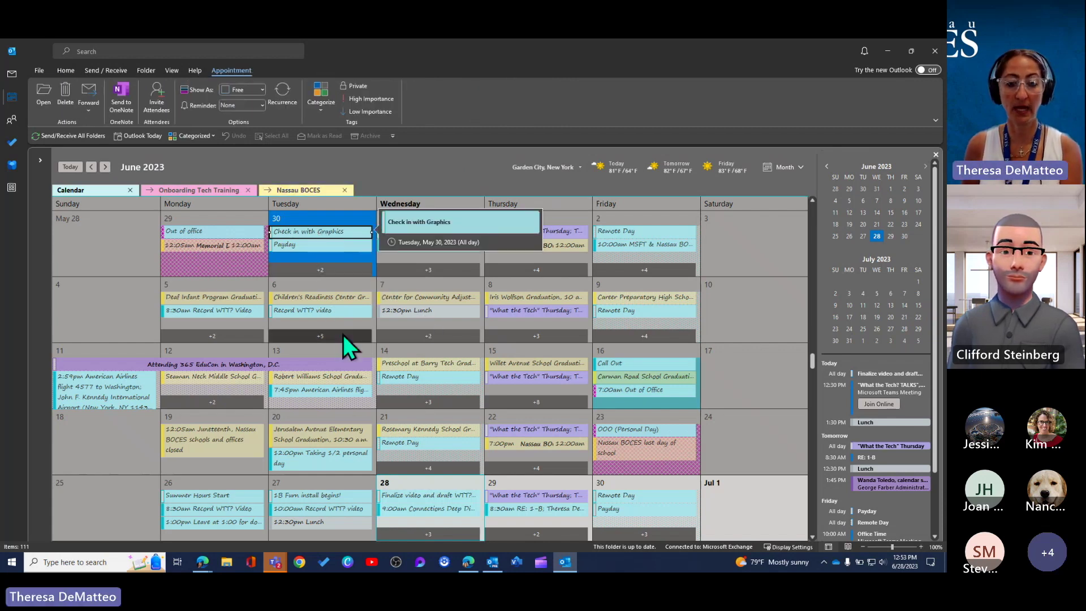
mouse_move(403, 381)
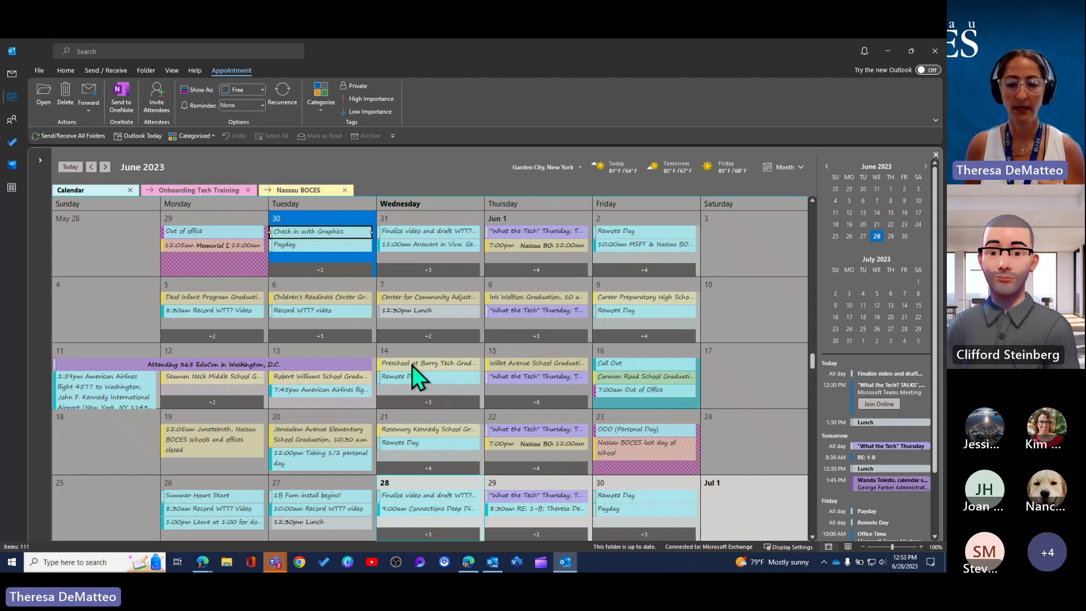
mouse_move(415, 300)
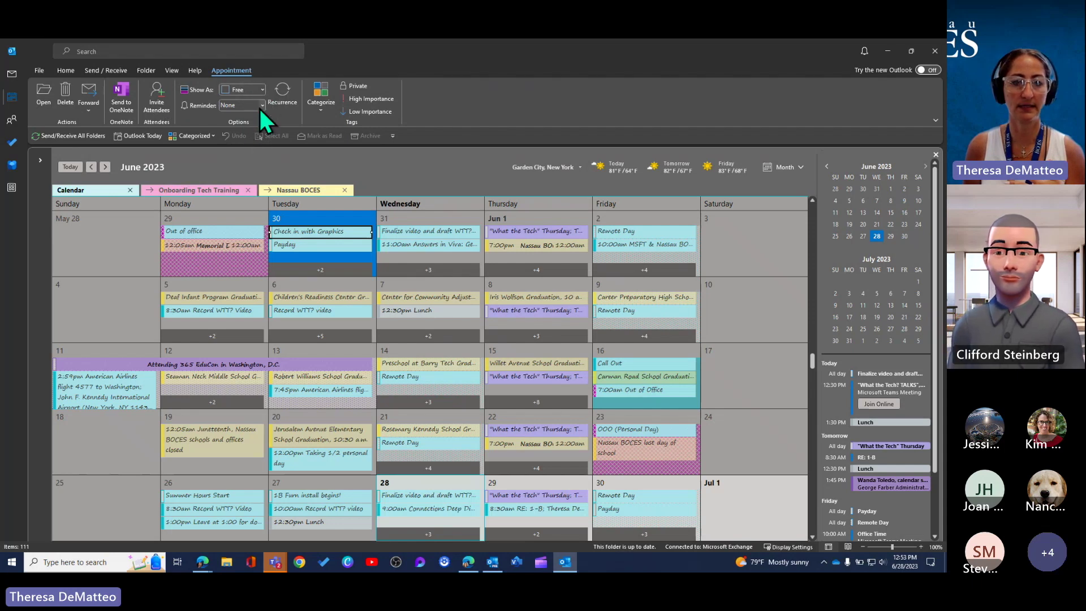
click(263, 106)
click(262, 106)
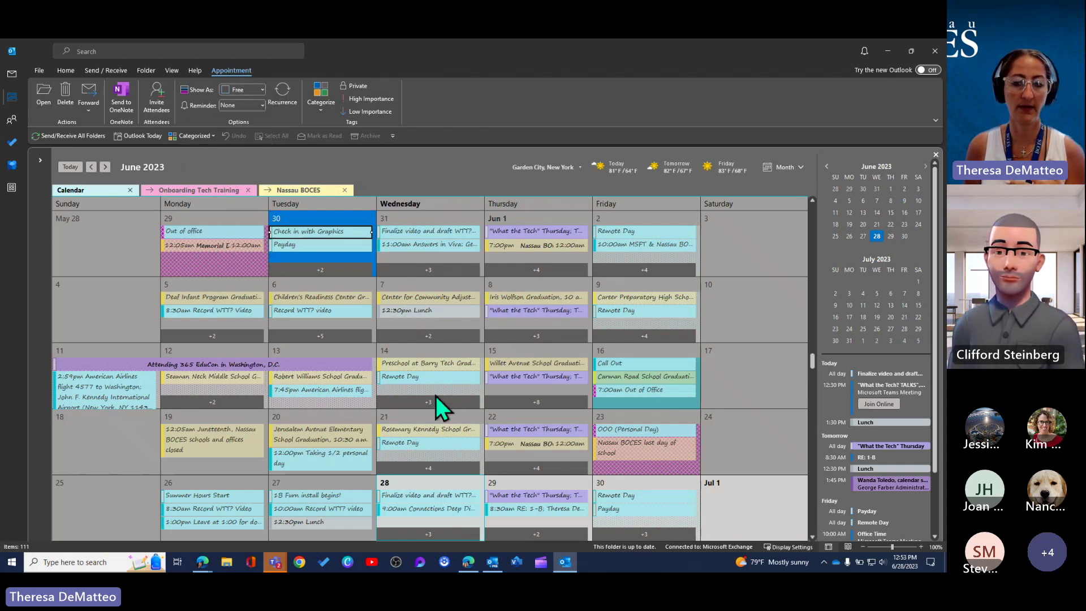
click(261, 106)
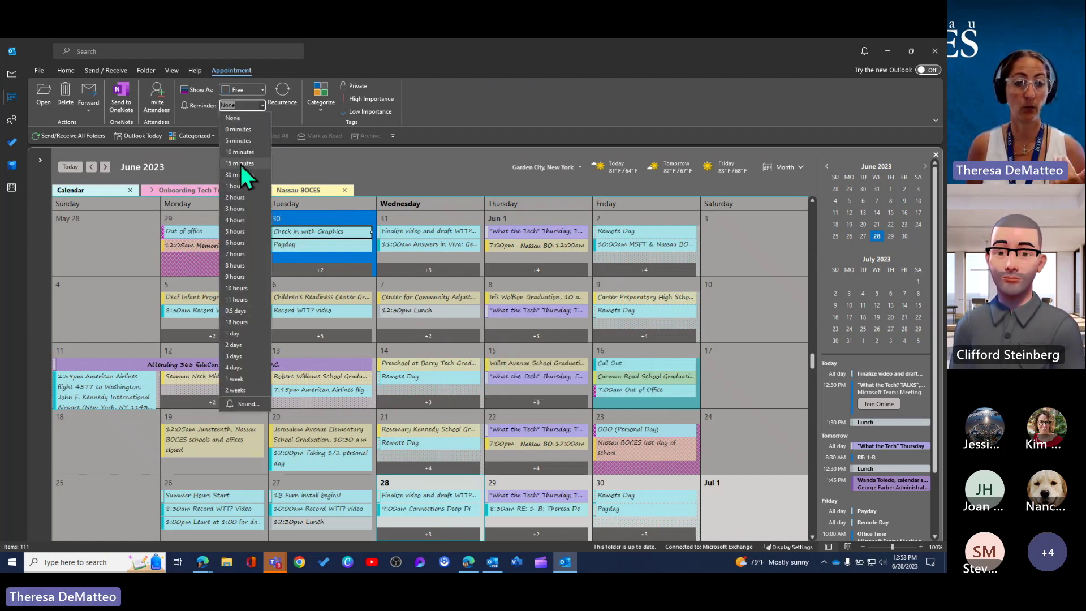
click(260, 90)
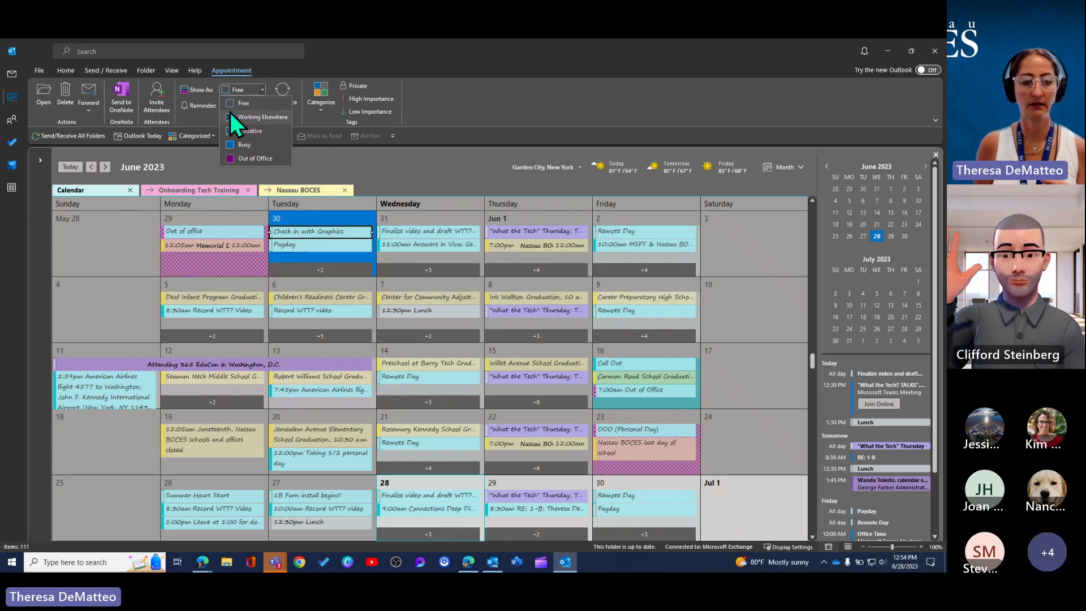
click(262, 70)
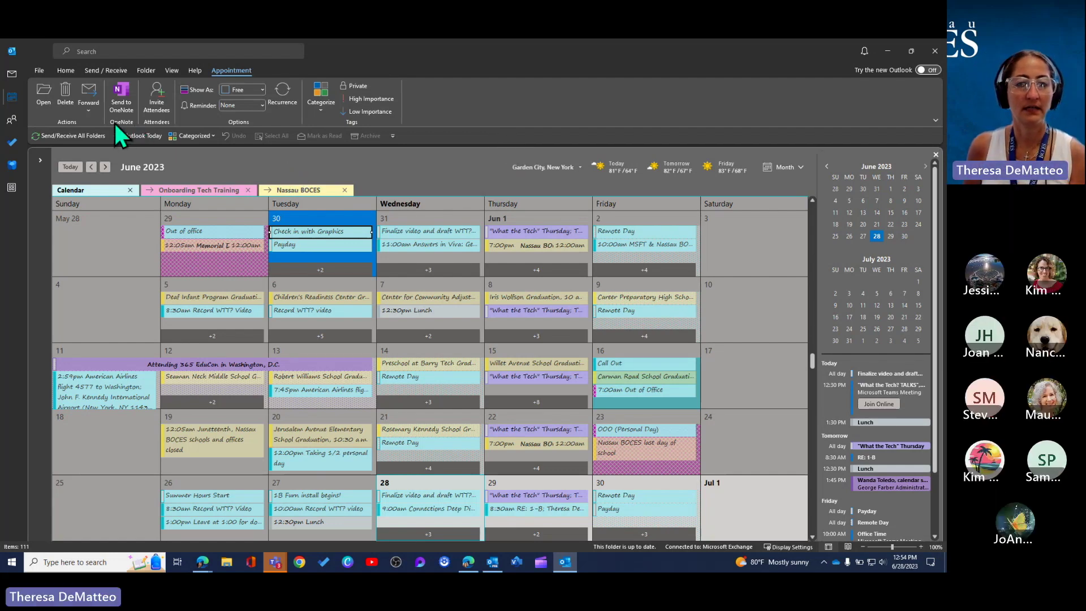
click(68, 71)
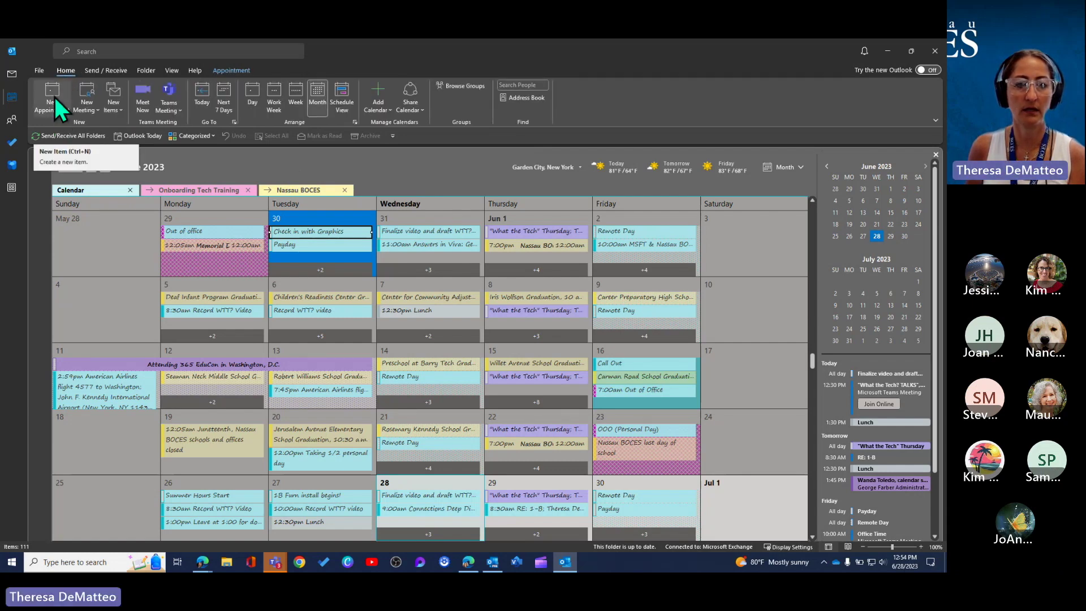
Start a new meeting and add two colleagues, searched as 'cl' and 'tho', as required attendees
click(82, 89)
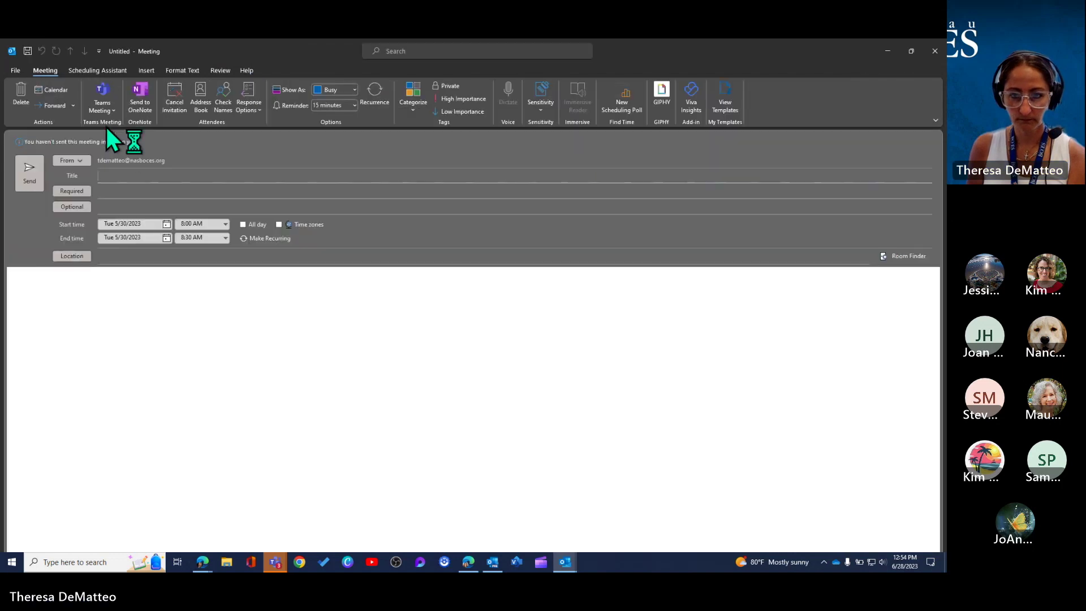
click(116, 193)
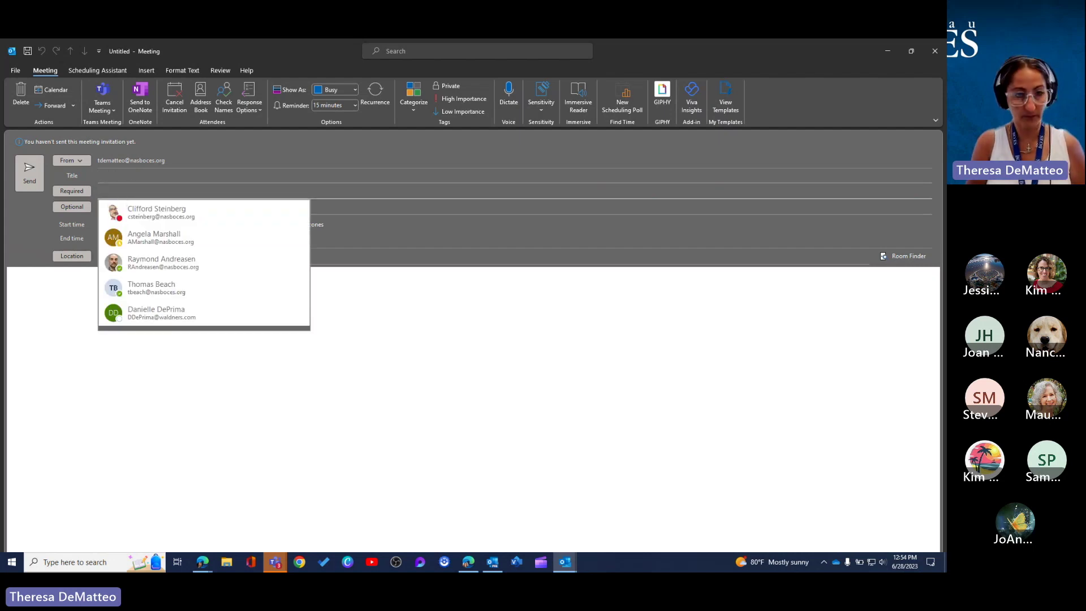
text(cl)
click(146, 214)
text(teinberg; t)
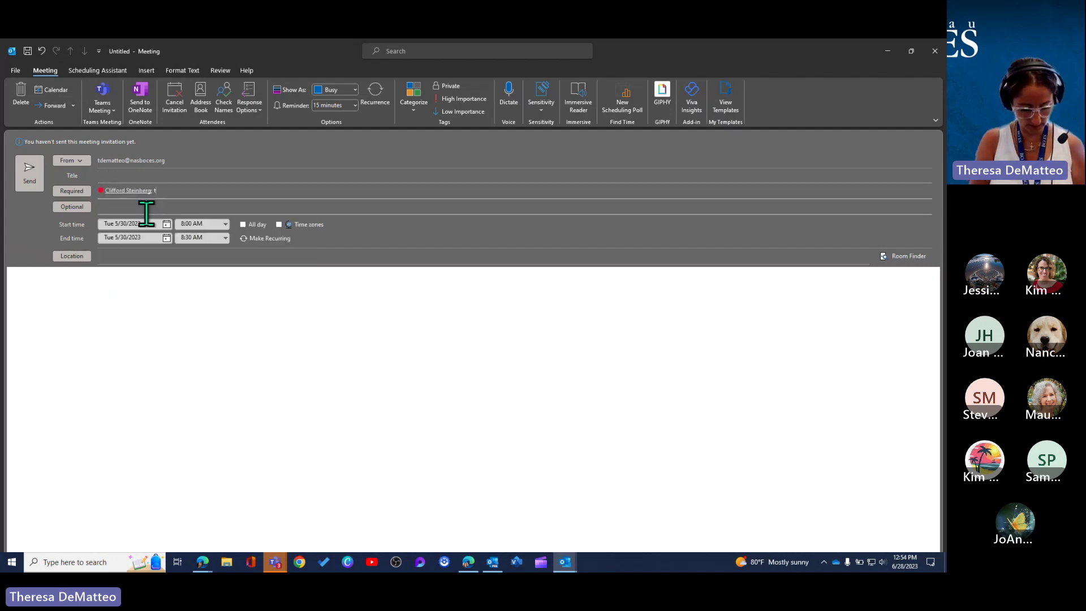
text(ho)
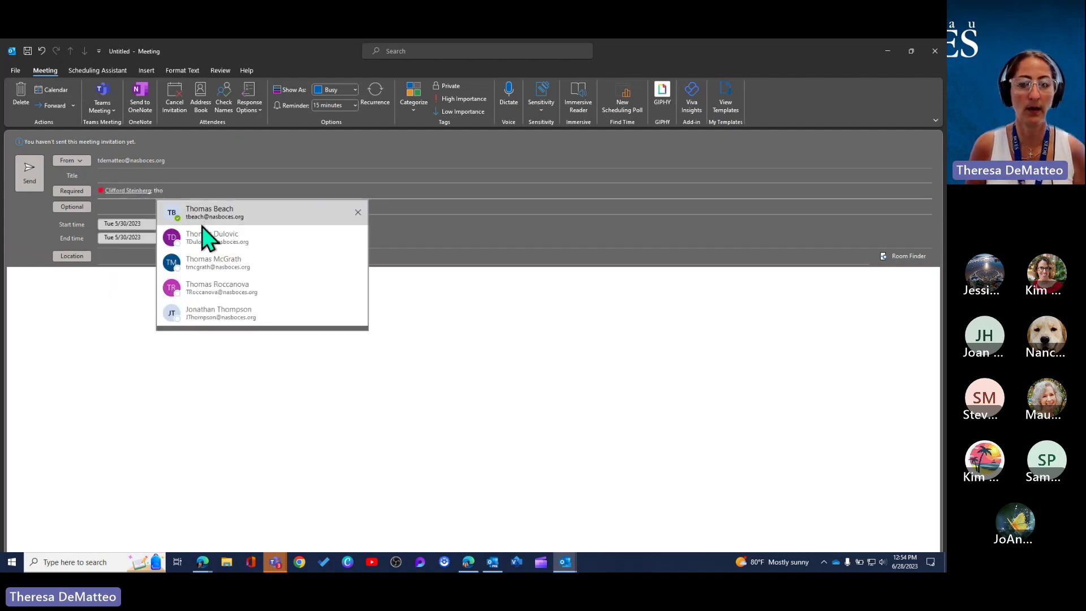
click(203, 222)
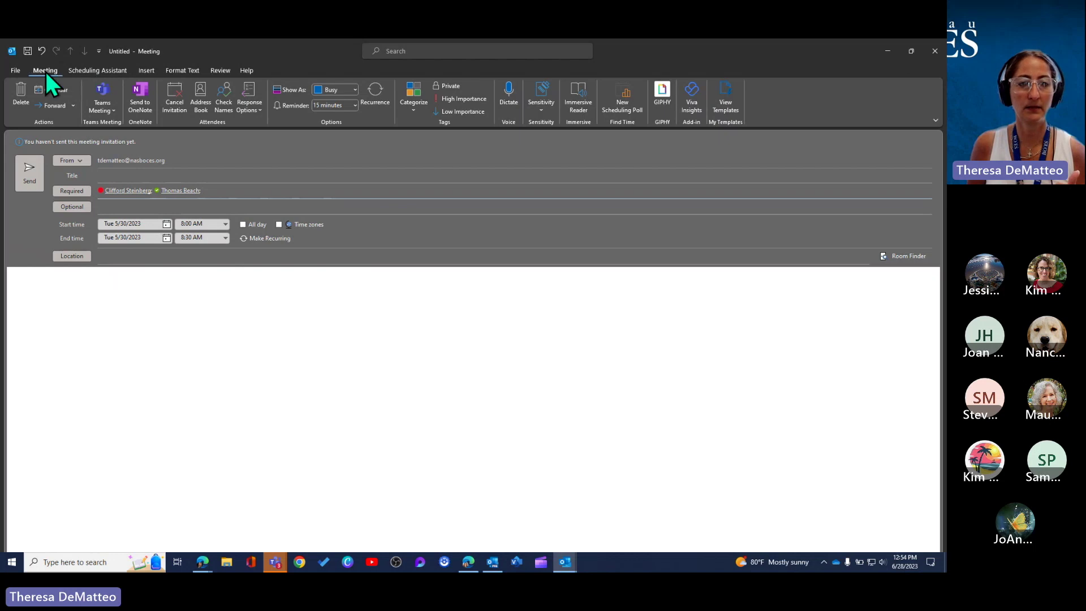
In the Scheduling Assistant, add room CAL_ADM_1C to the meeting
click(106, 70)
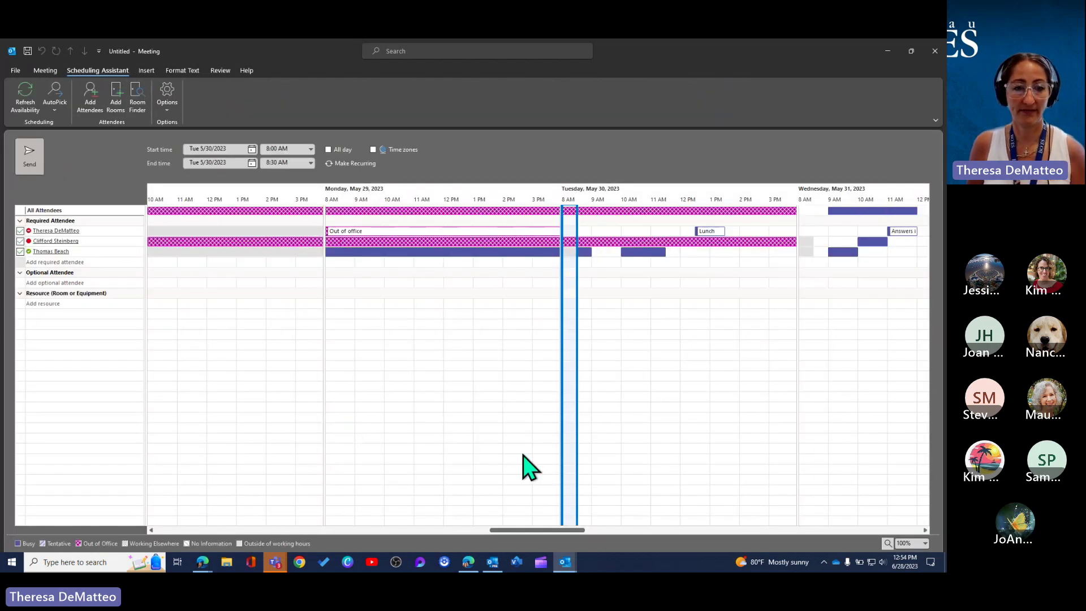
click(40, 304)
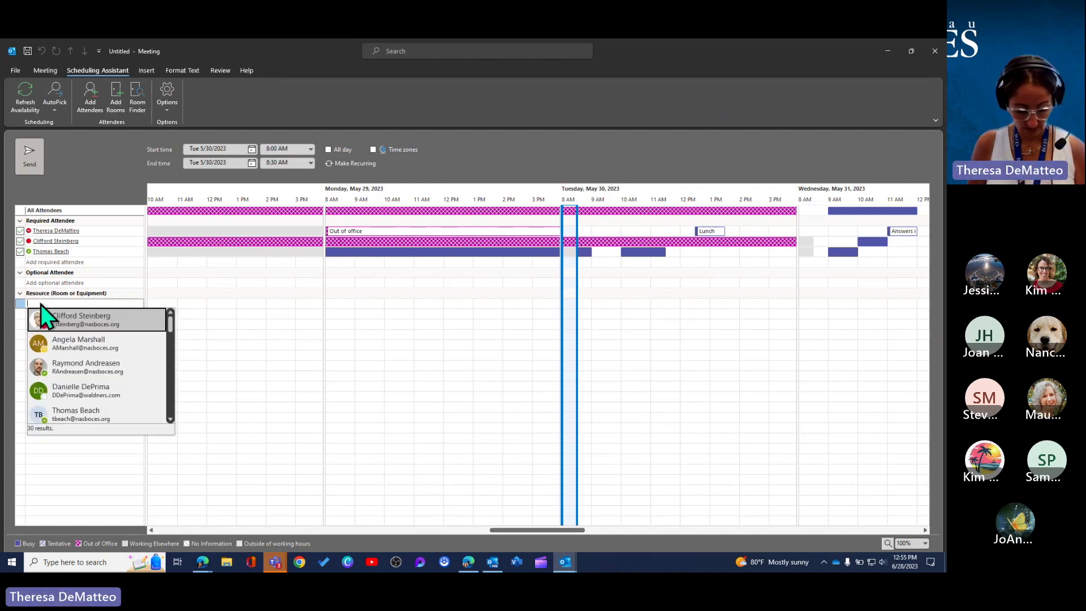
text(lab)
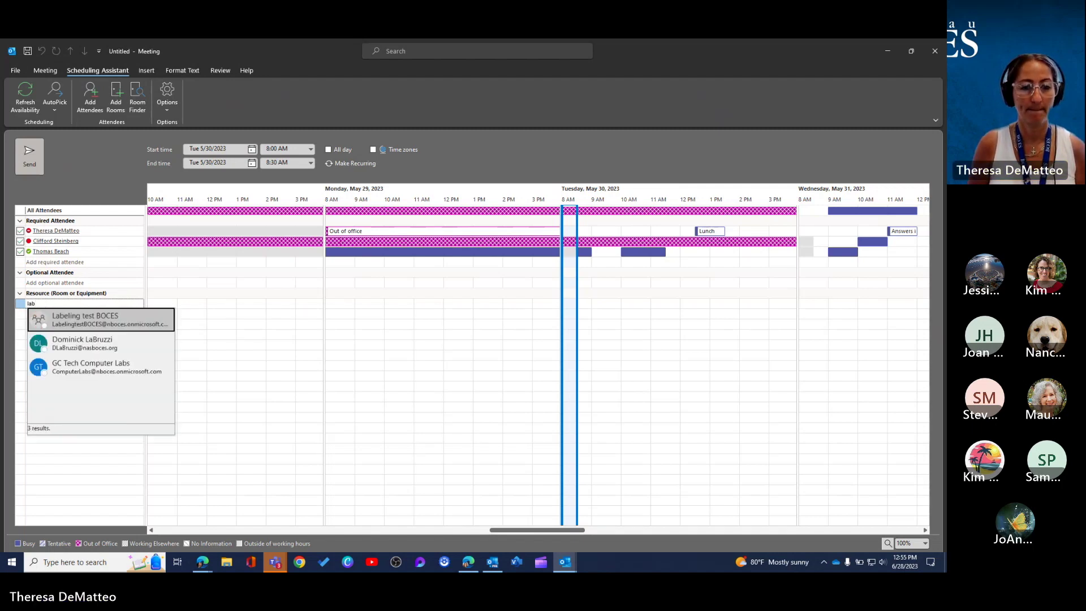
key(BackSpace)
key(BackSpace)
key(BackSpace)
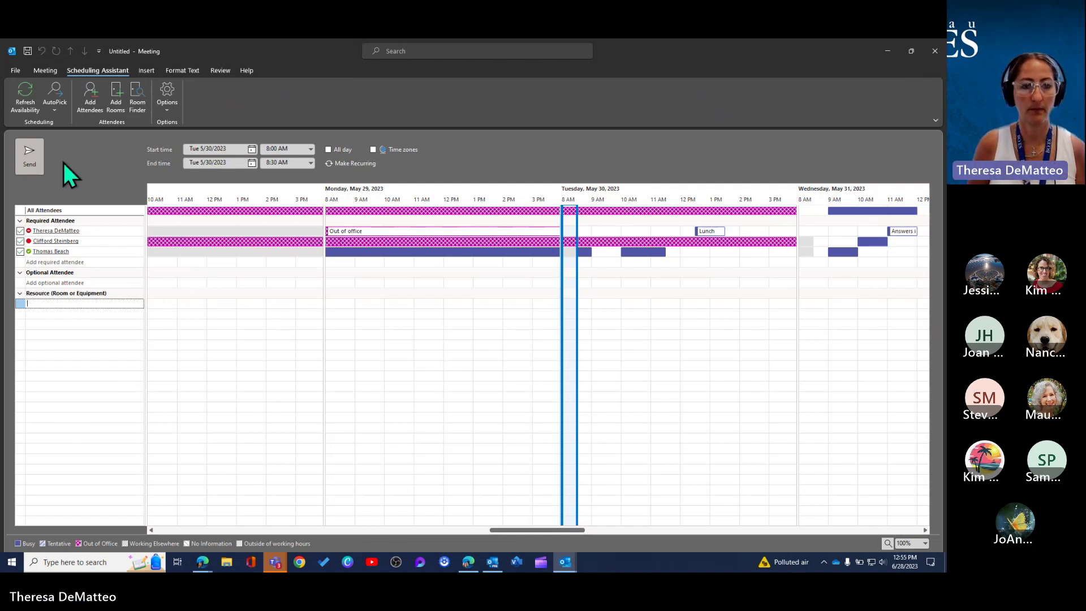
click(115, 96)
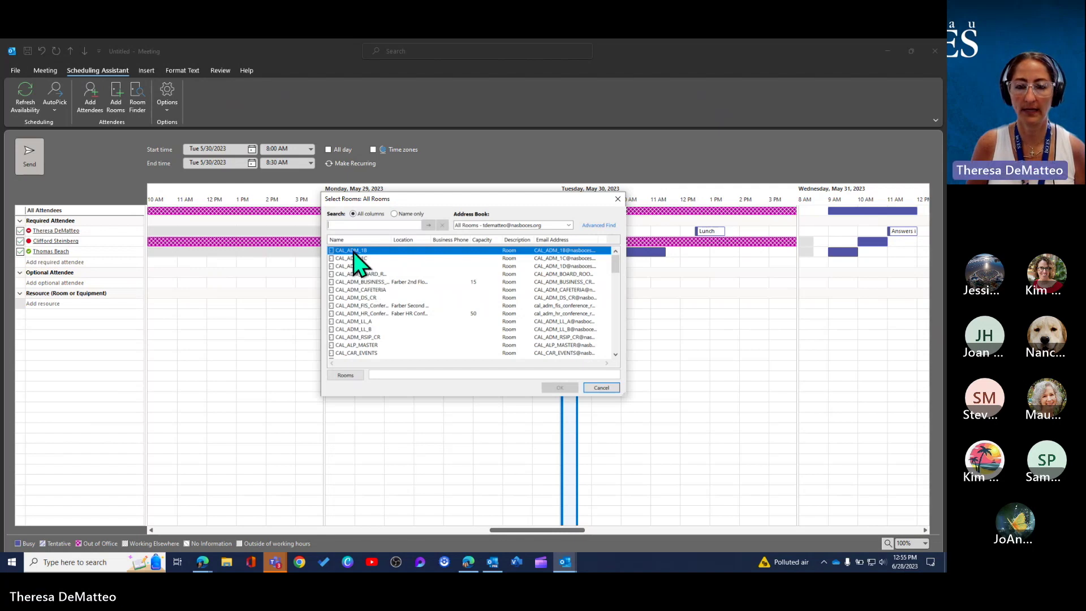
click(344, 258)
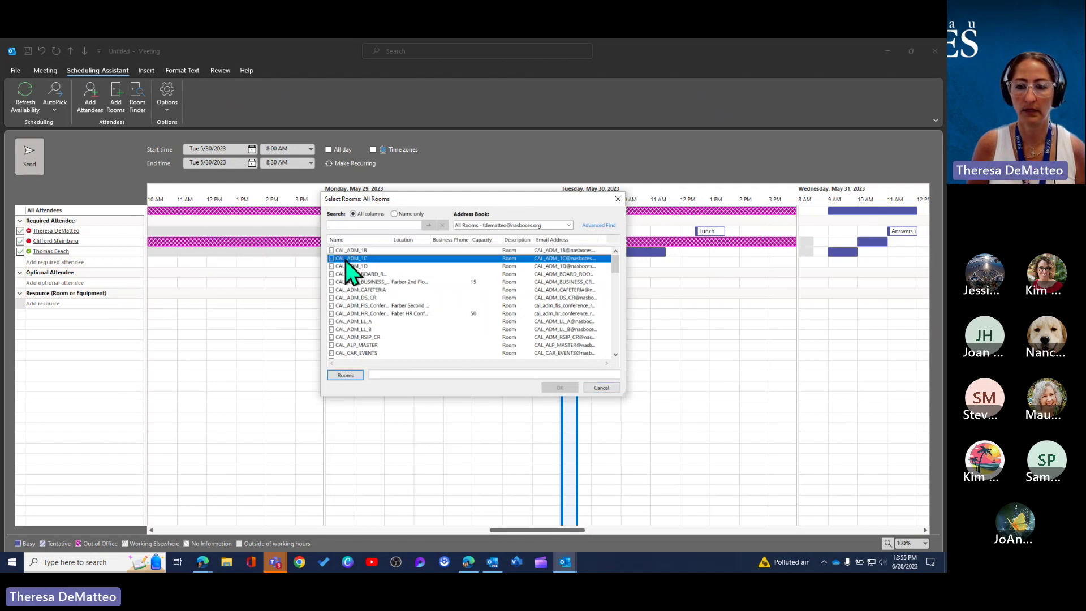
click(345, 375)
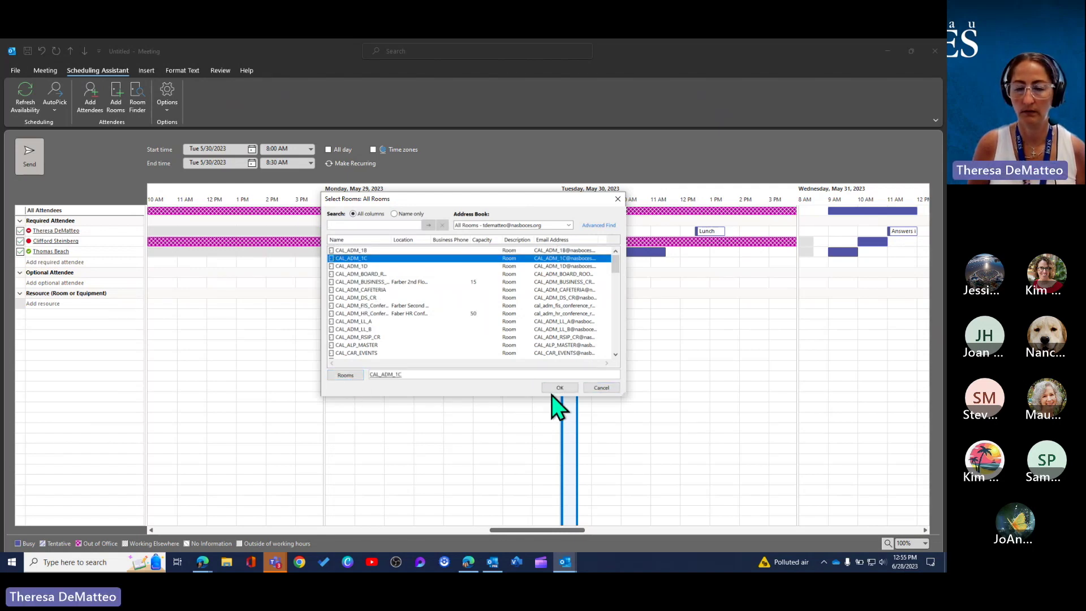
click(557, 388)
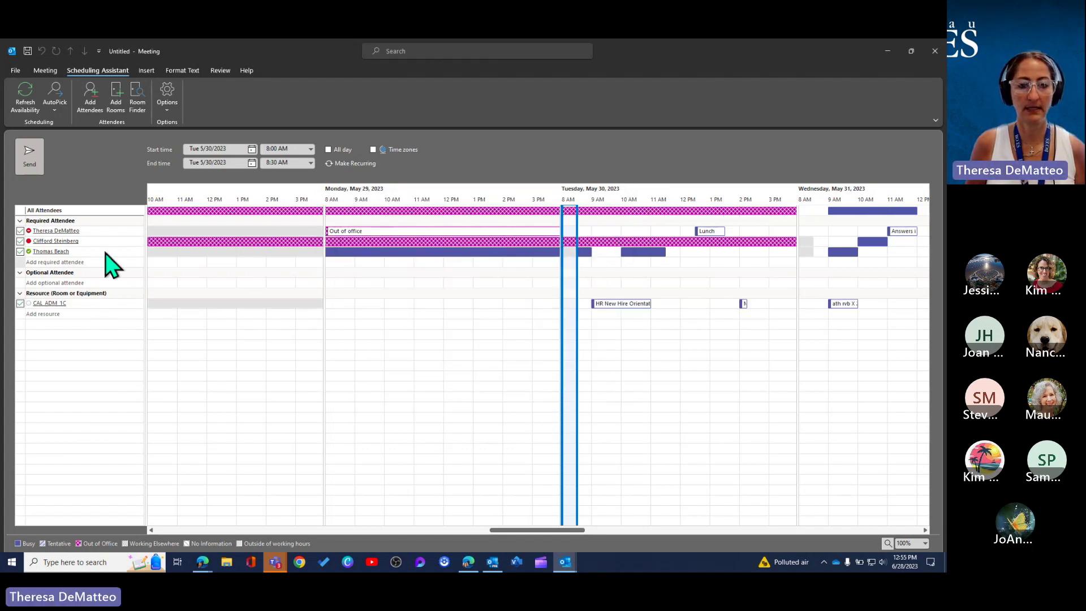
Move the meeting to Wednesday 5/31/2023, 11:30 AM–12:00 PM and return to the meeting form
mouse_move(80, 252)
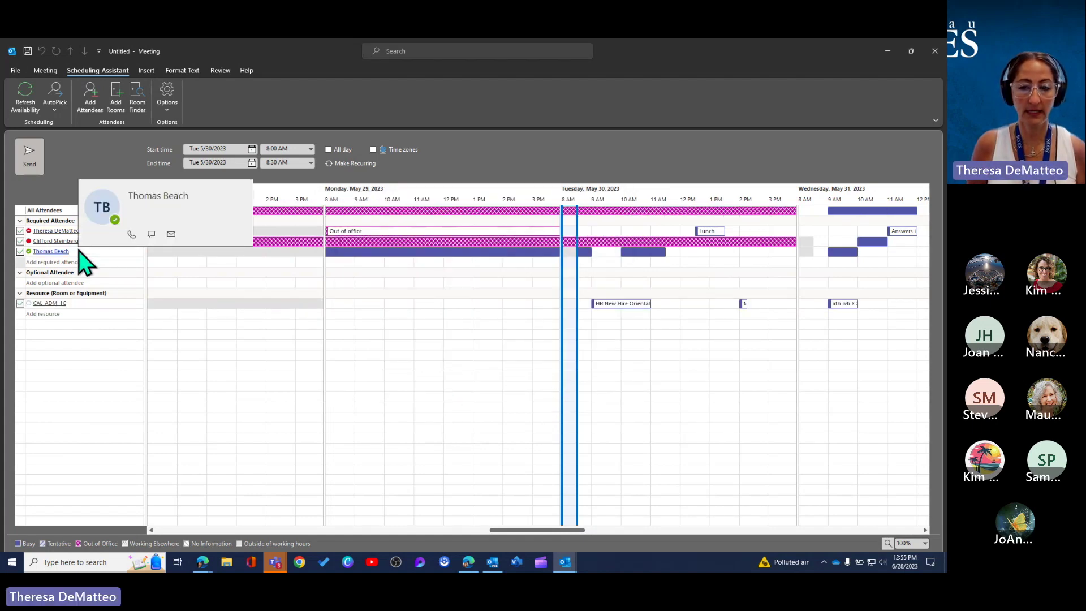
mouse_move(52, 306)
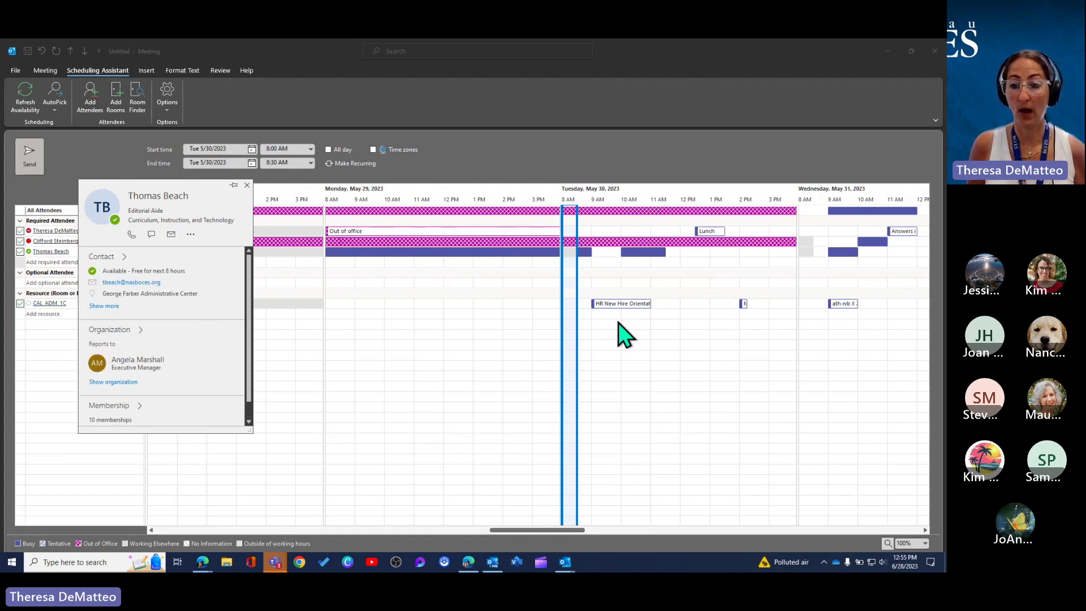
drag(583, 276, 612, 280)
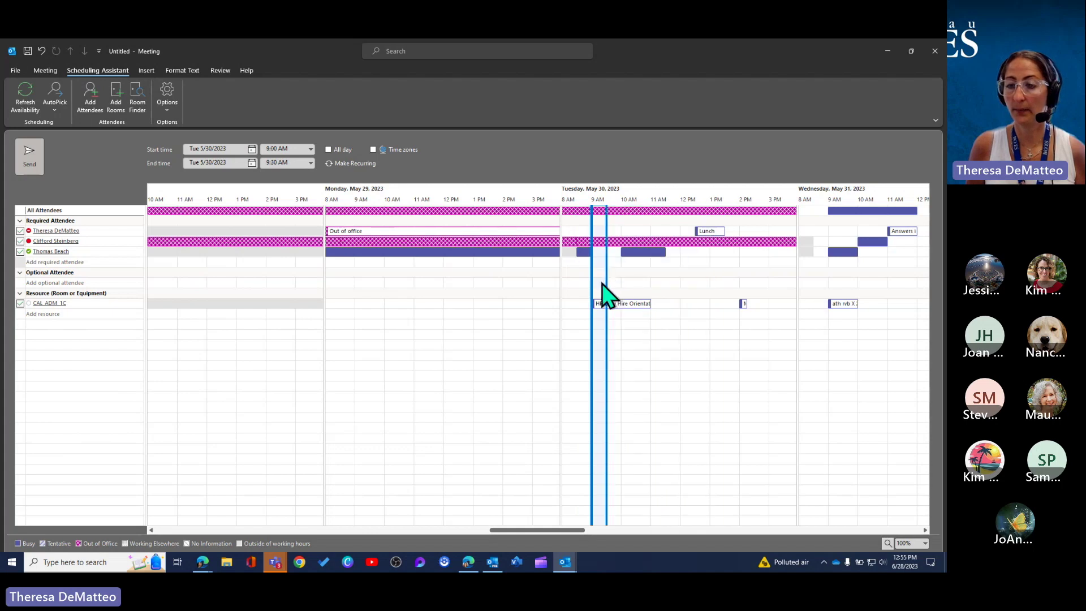
click(716, 286)
click(444, 315)
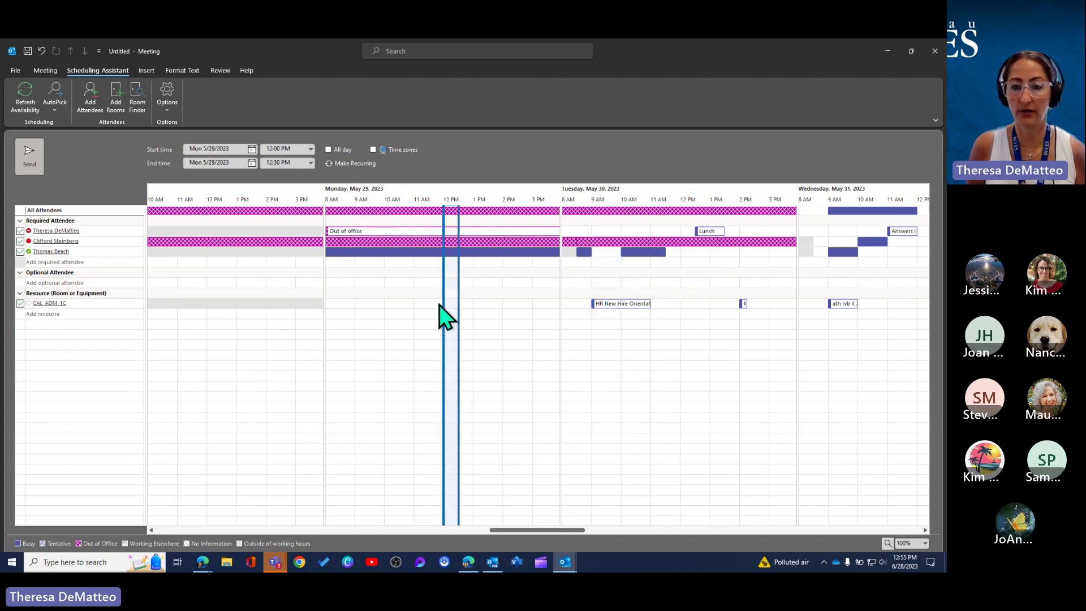
click(907, 324)
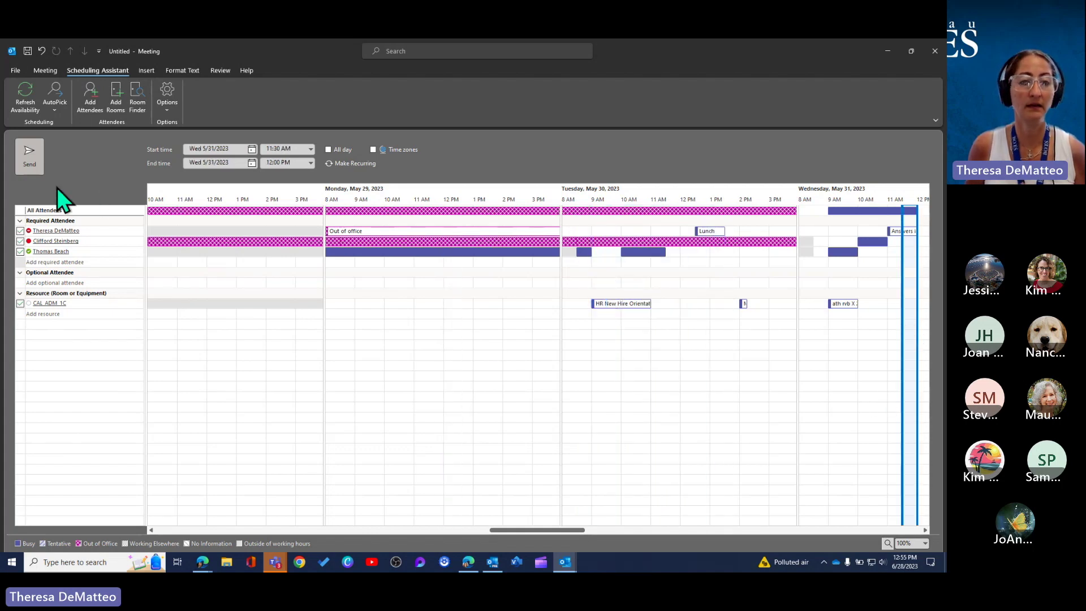
click(45, 70)
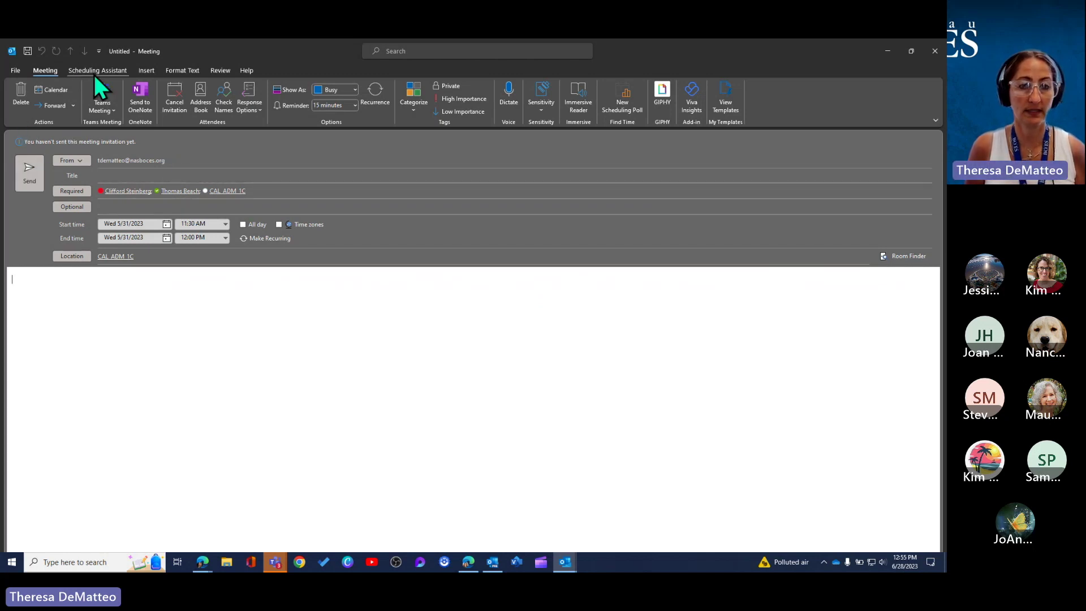
Close the untitled meeting and choose Don't save changes
click(934, 51)
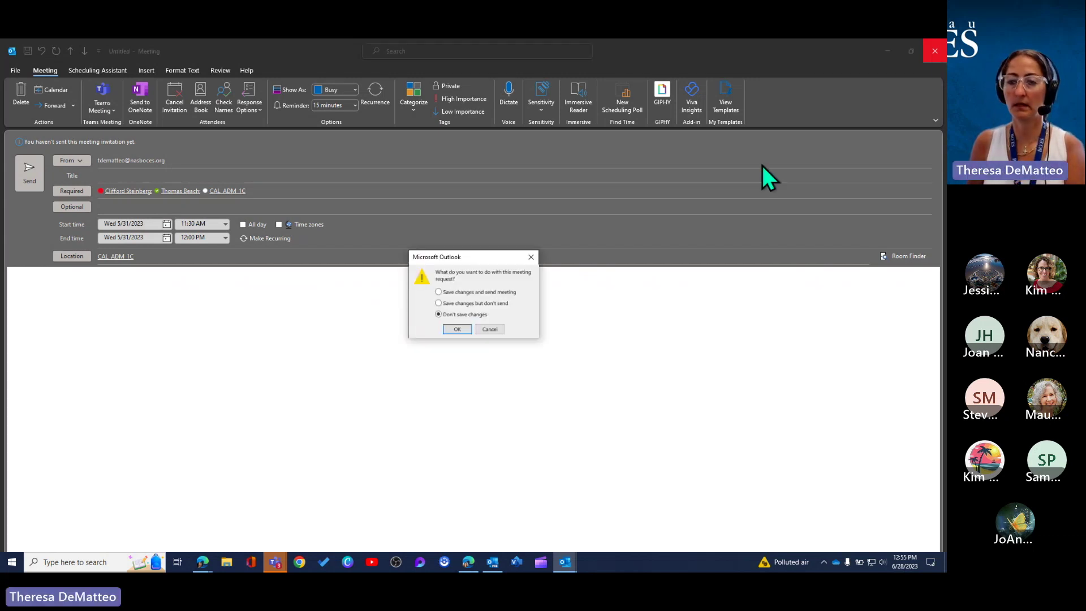
click(452, 329)
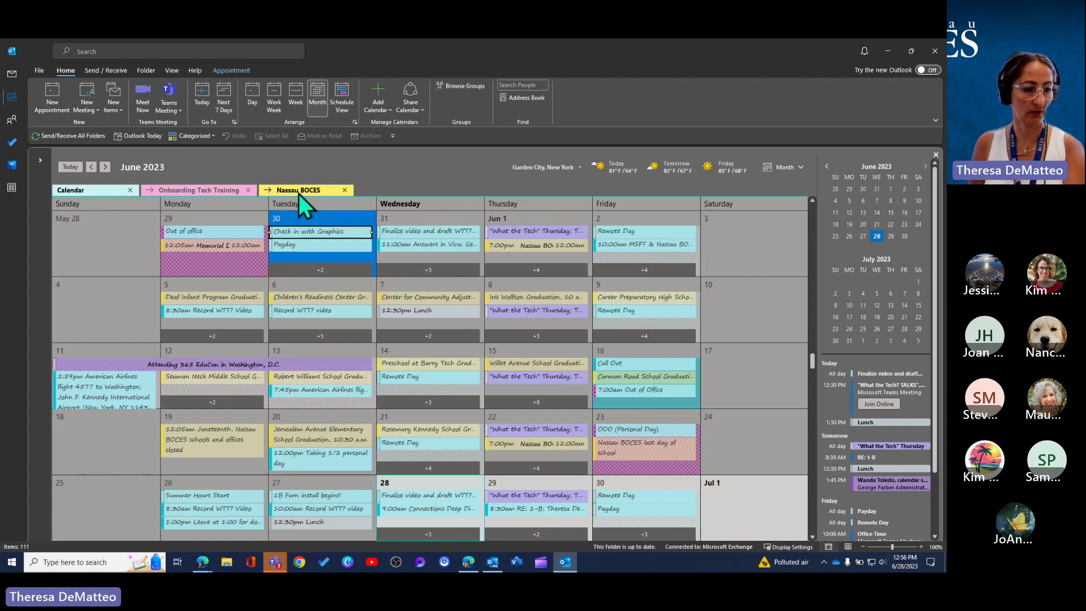
right_click(90, 195)
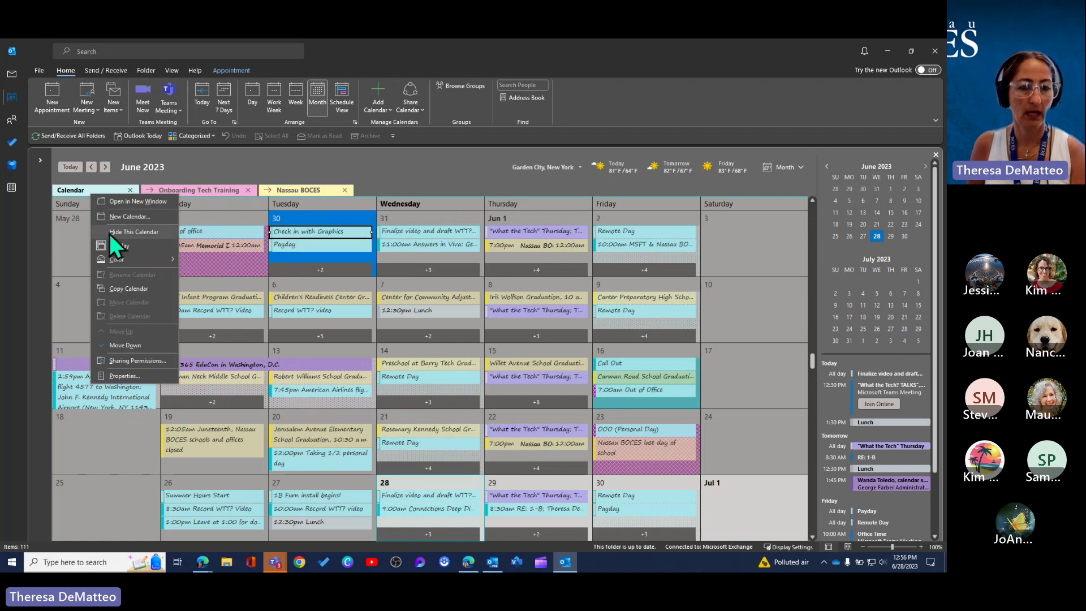
mouse_move(127, 262)
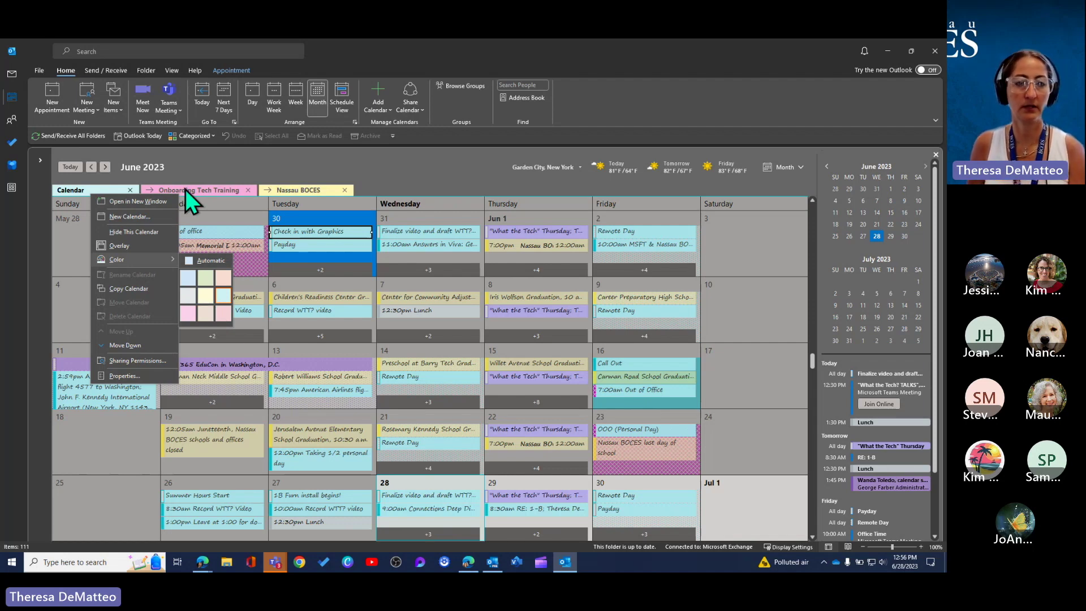
click(392, 174)
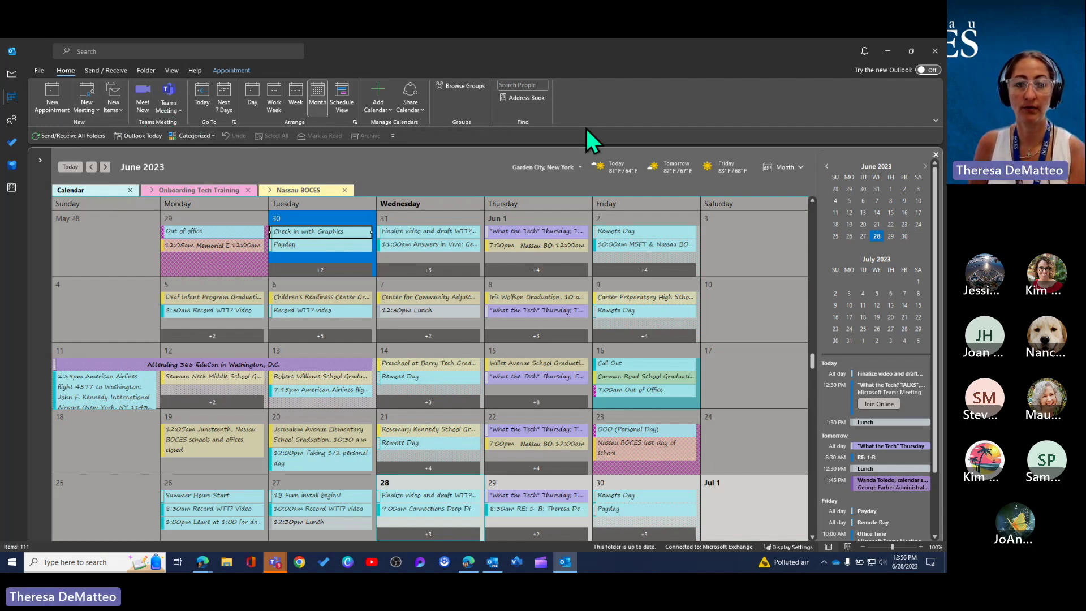
right_click(201, 93)
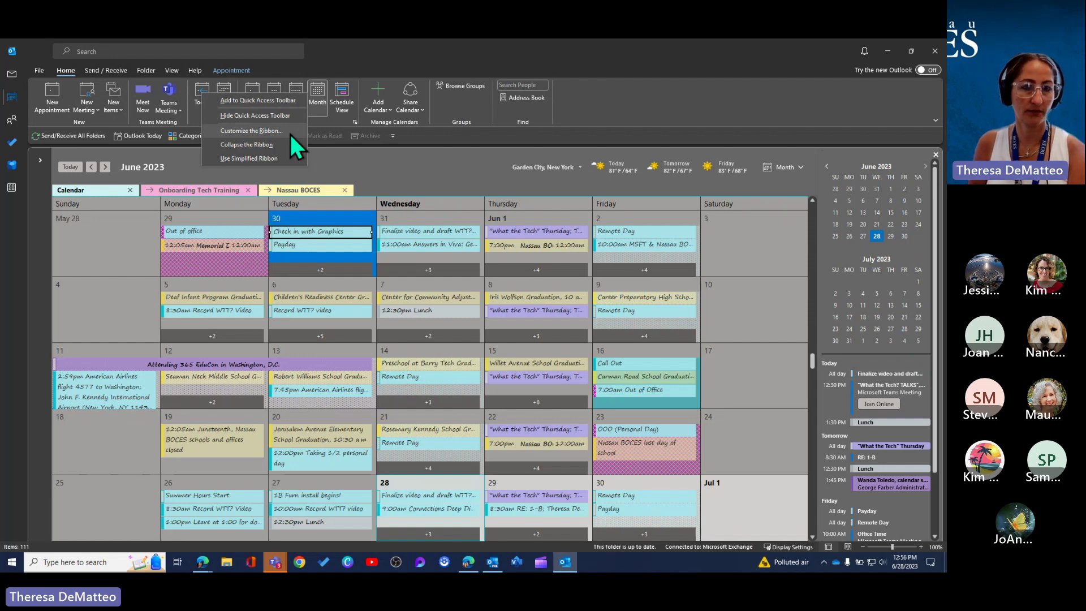
click(443, 141)
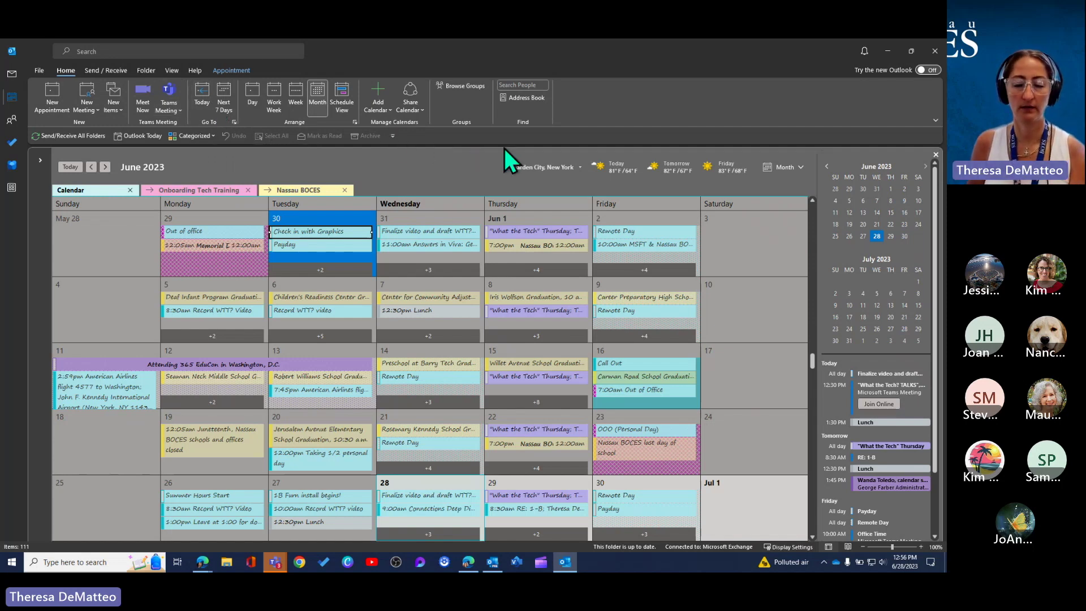
right_click(203, 92)
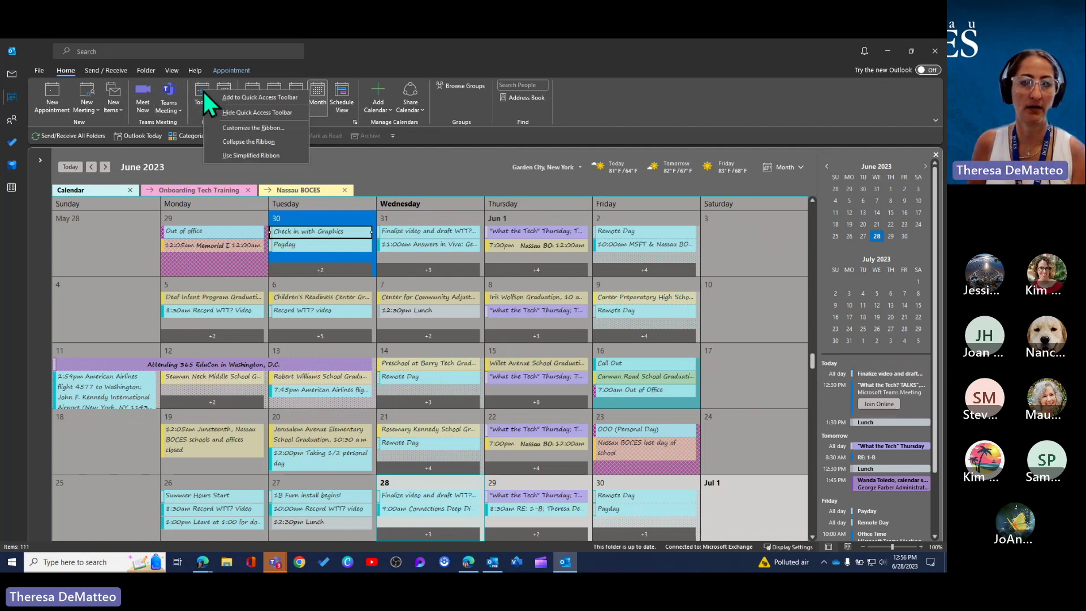
right_click(139, 93)
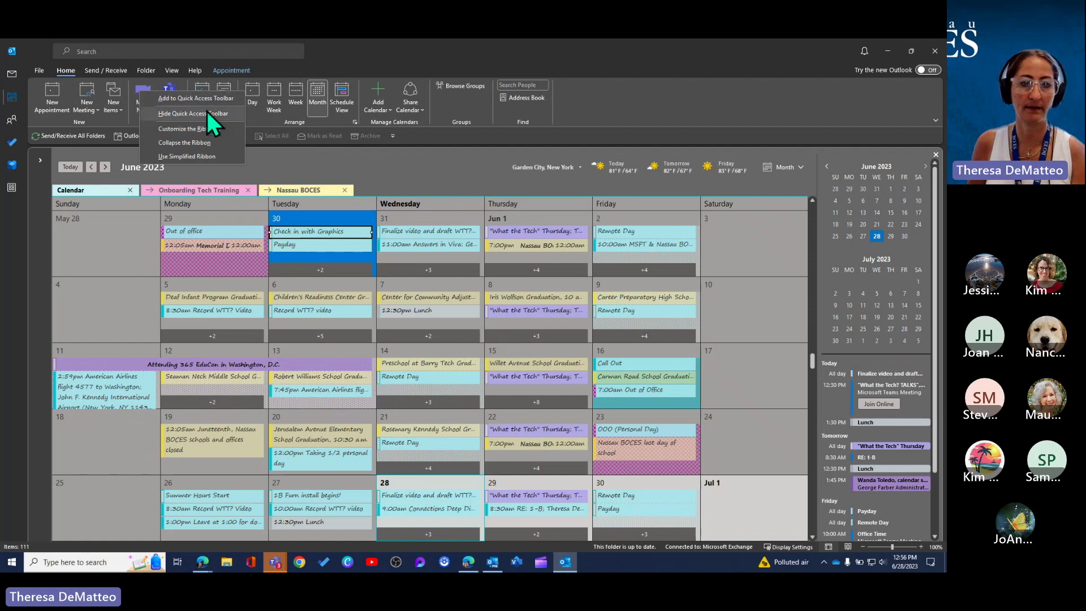
click(413, 136)
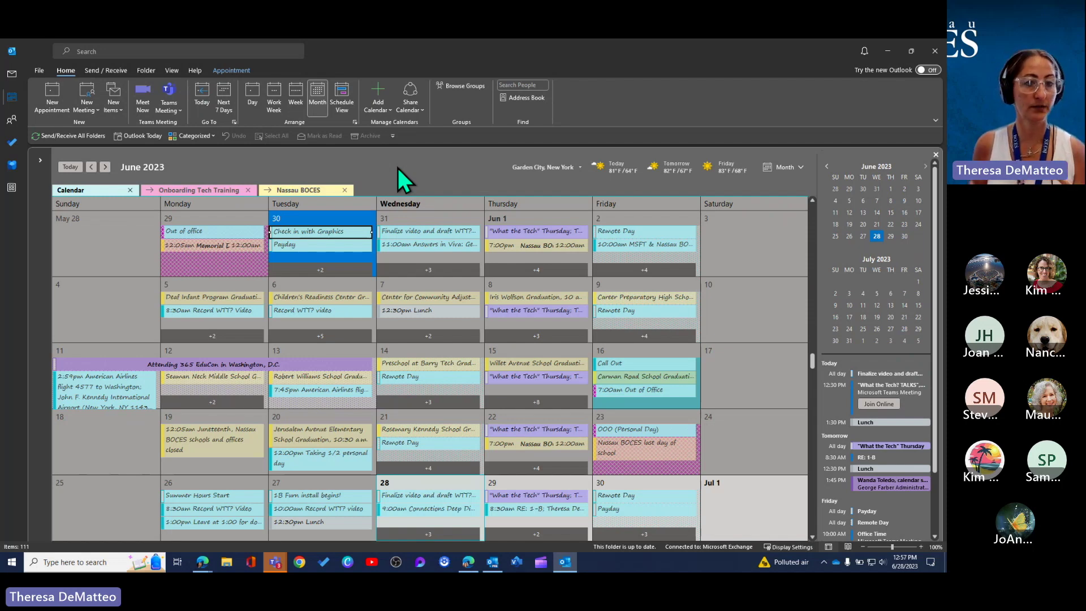
click(57, 95)
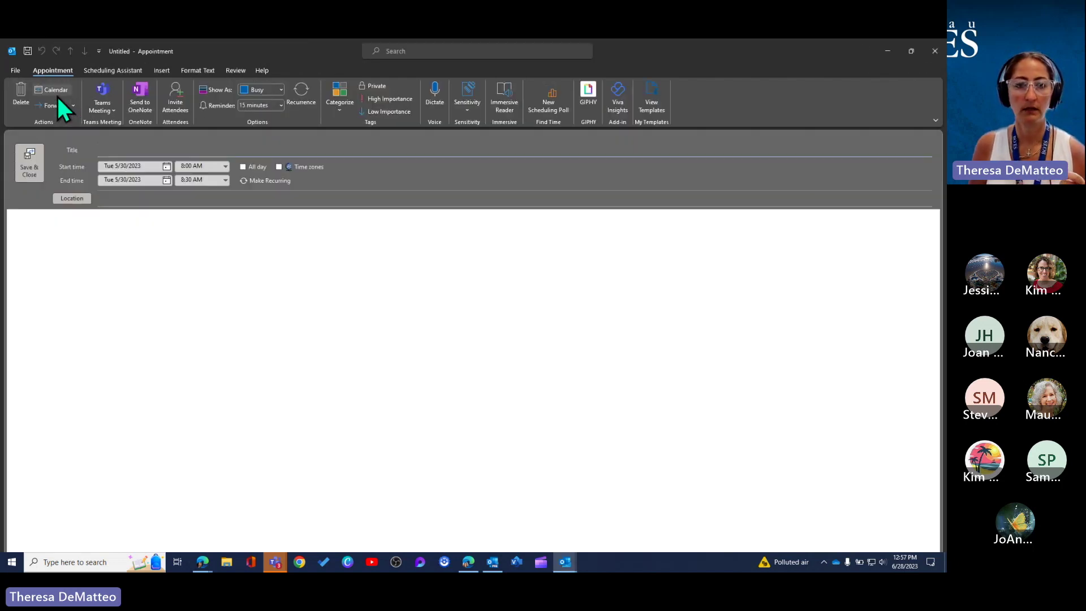
click(107, 229)
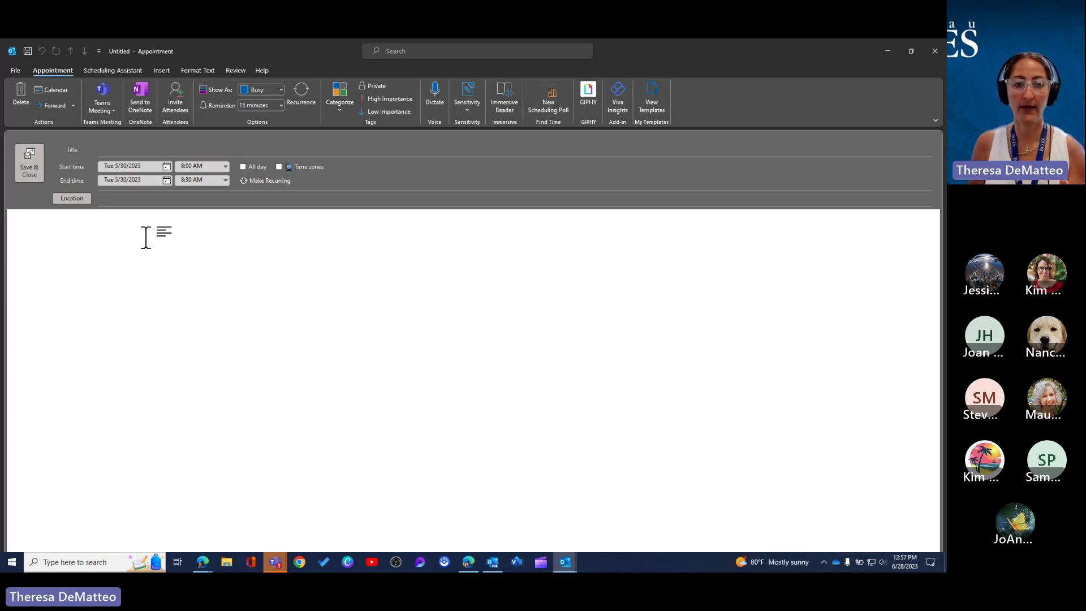
click(234, 71)
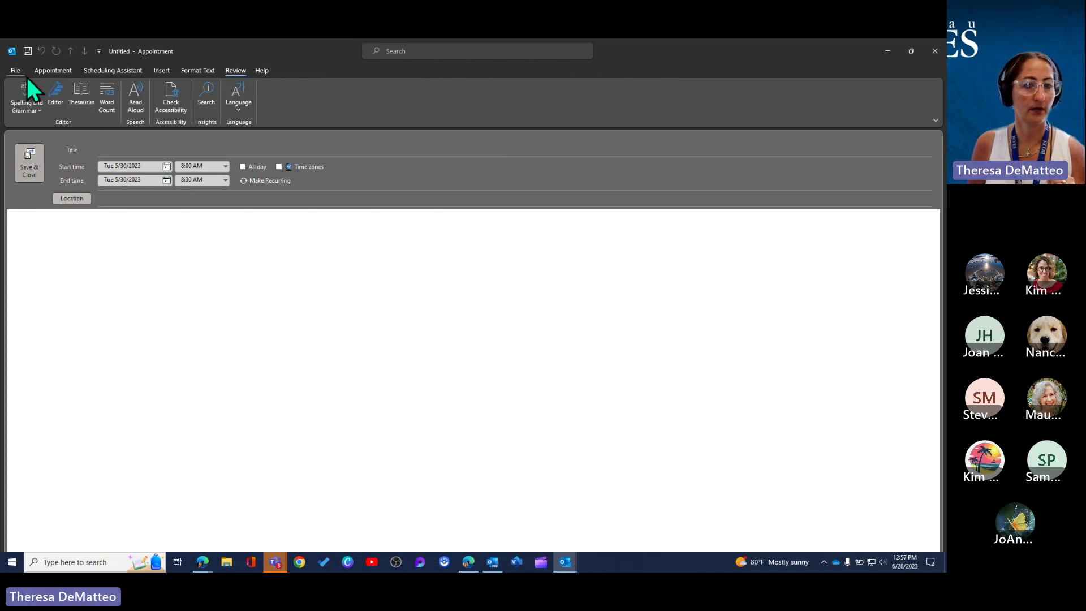
click(40, 111)
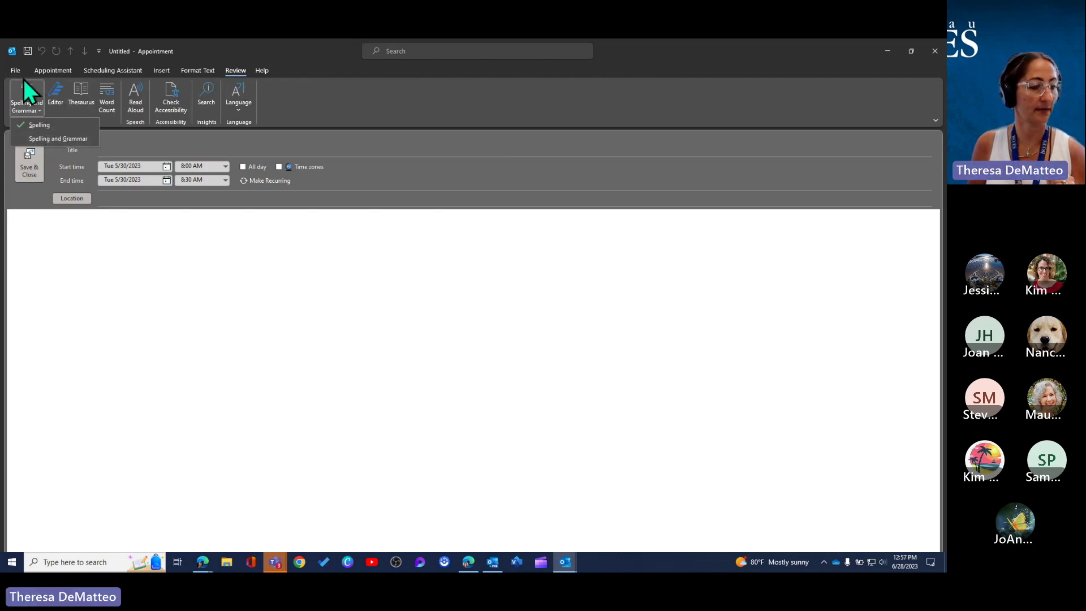
click(83, 250)
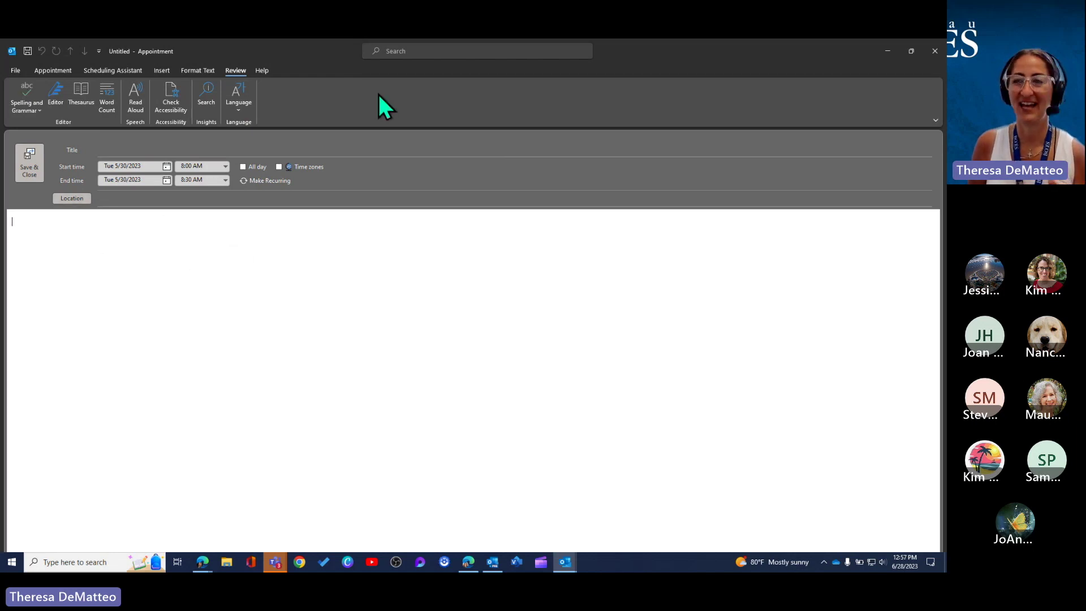
click(930, 57)
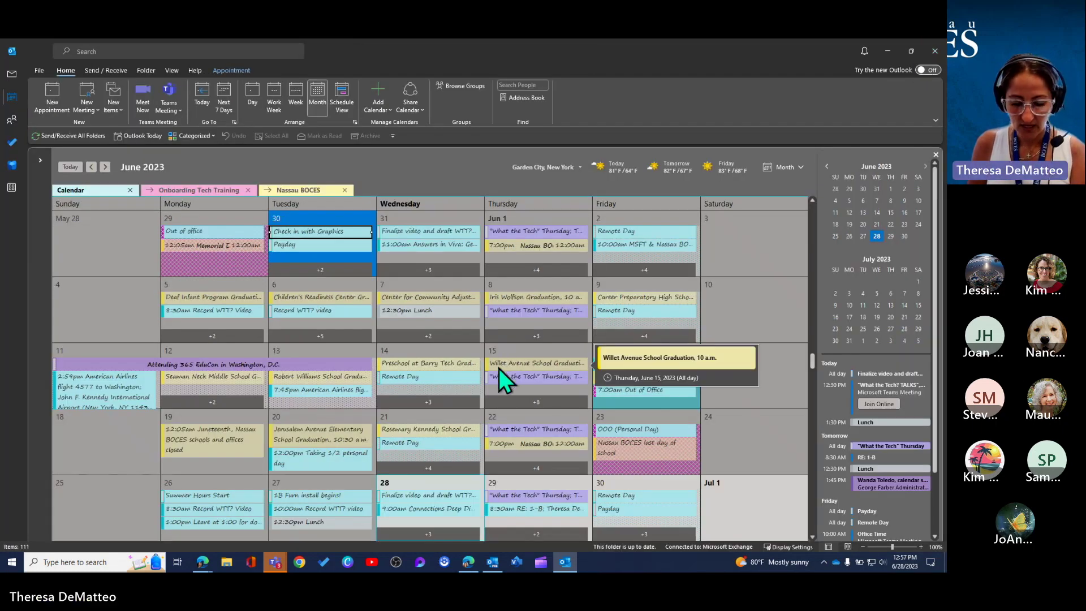
Switch to Mail and open the account's Outlook Today overview page
click(41, 161)
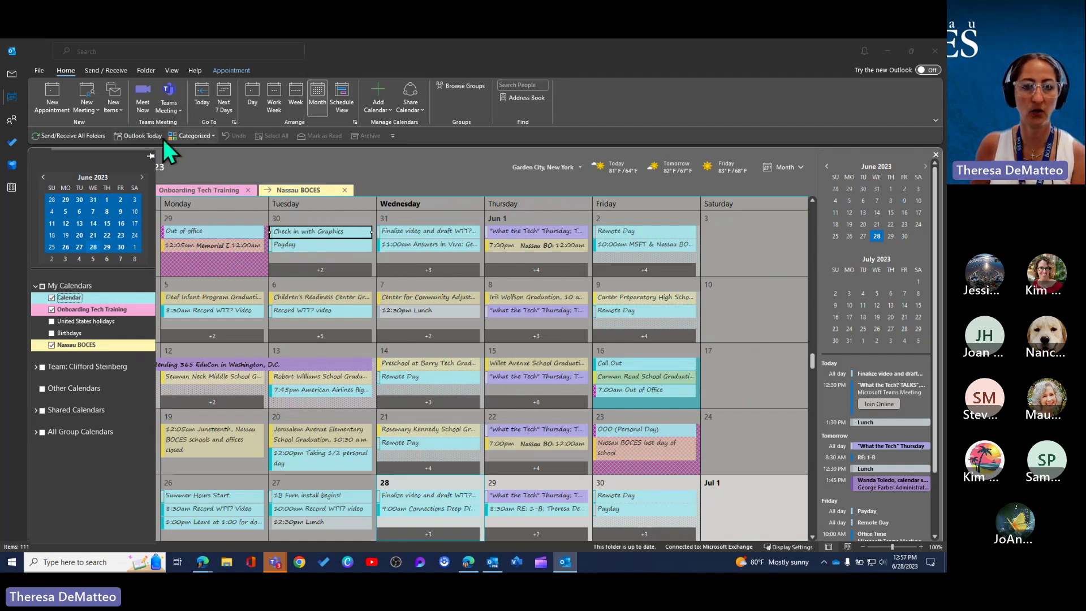
click(208, 164)
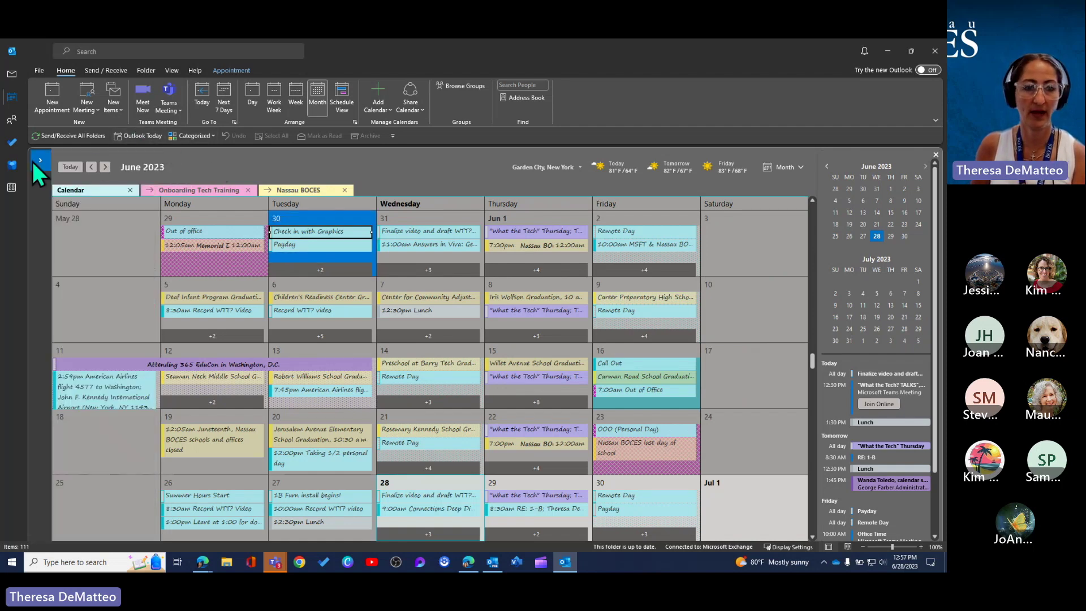
click(11, 51)
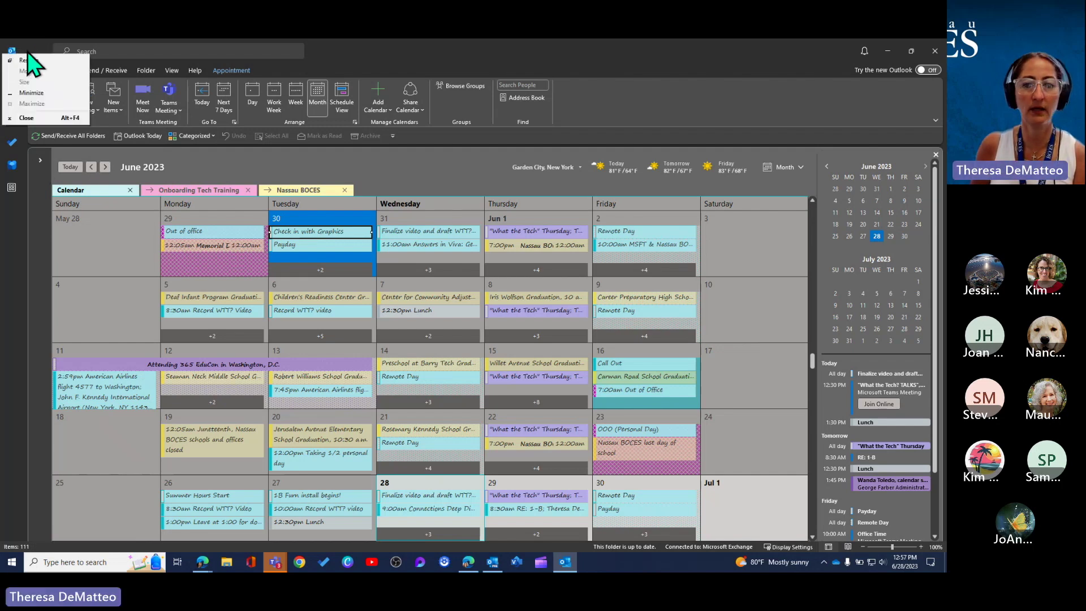
click(41, 102)
click(12, 73)
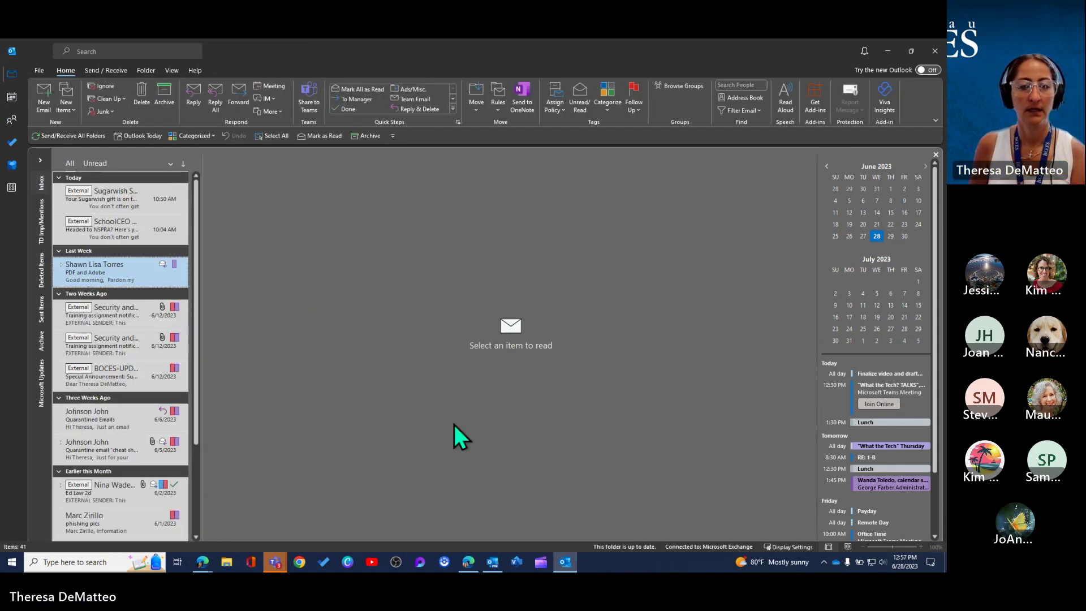
click(39, 161)
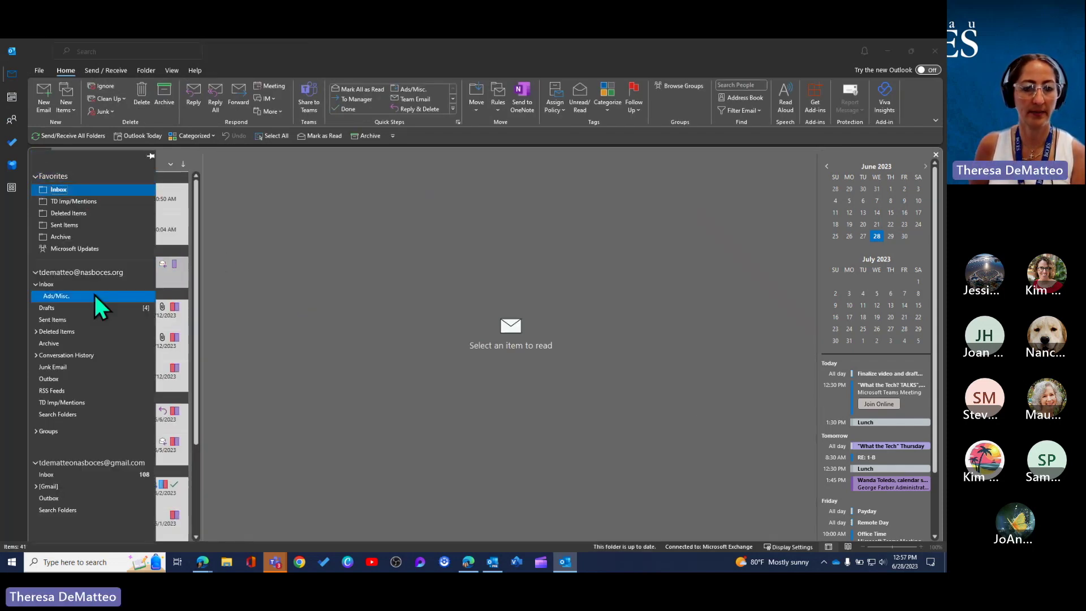
click(71, 273)
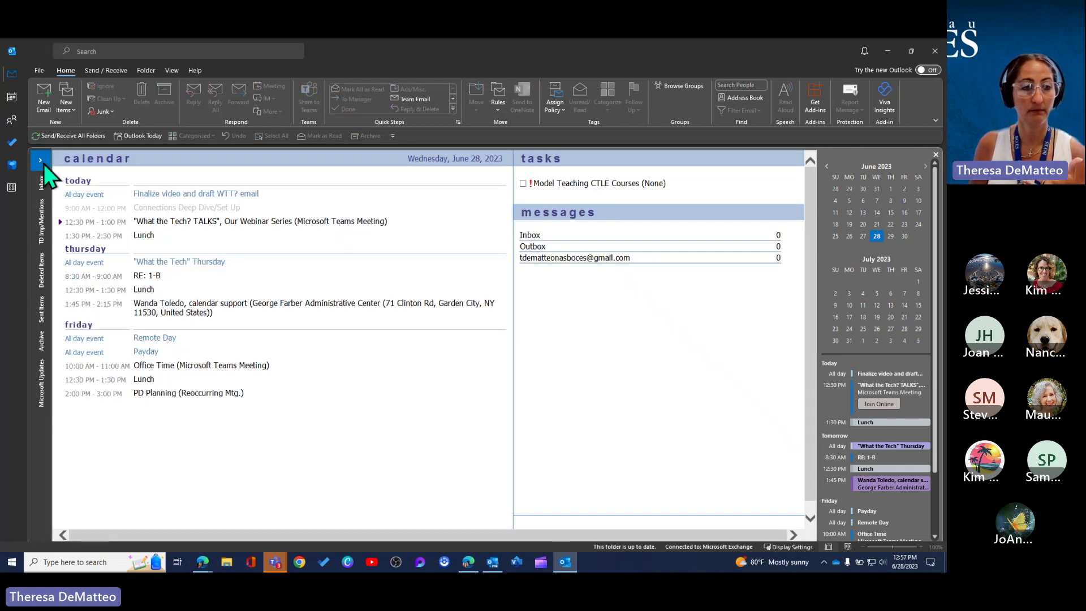
click(41, 161)
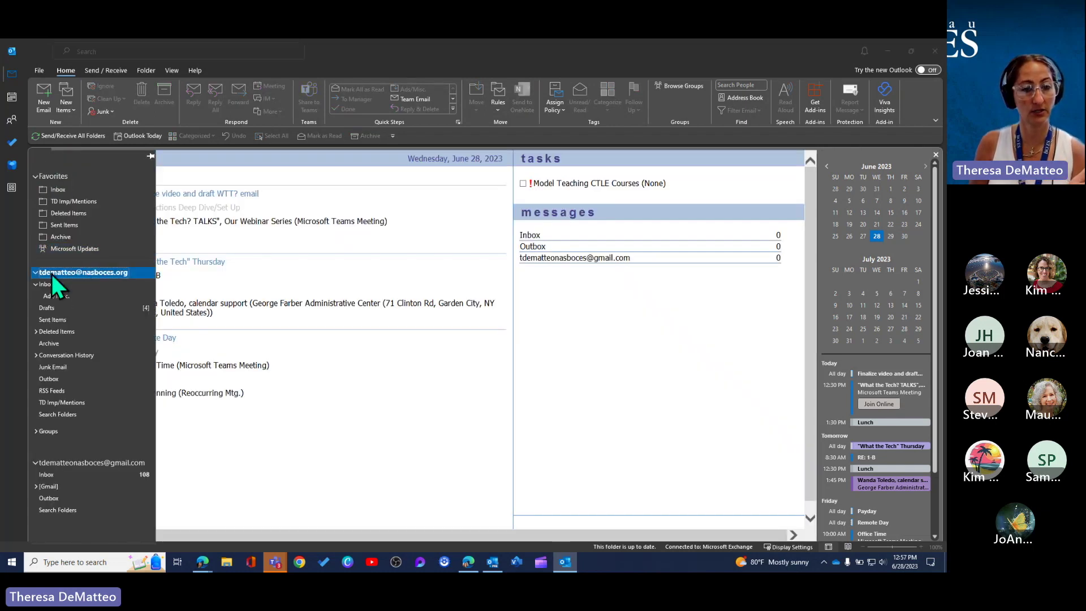
click(365, 177)
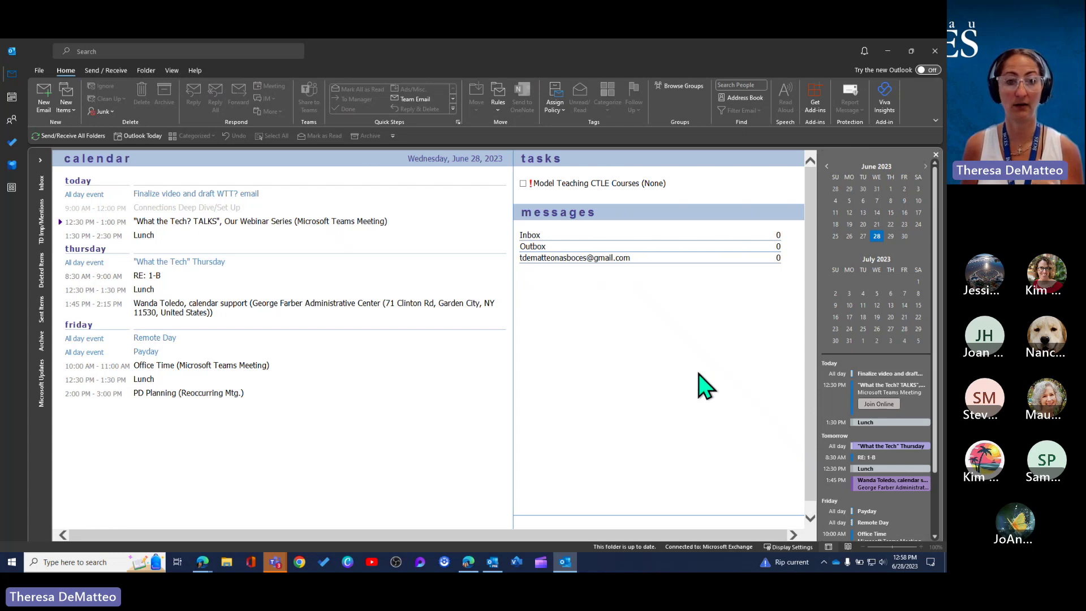
Scroll down the Outlook Today page and open Customize Outlook Today
scroll(712, 396, down, 1)
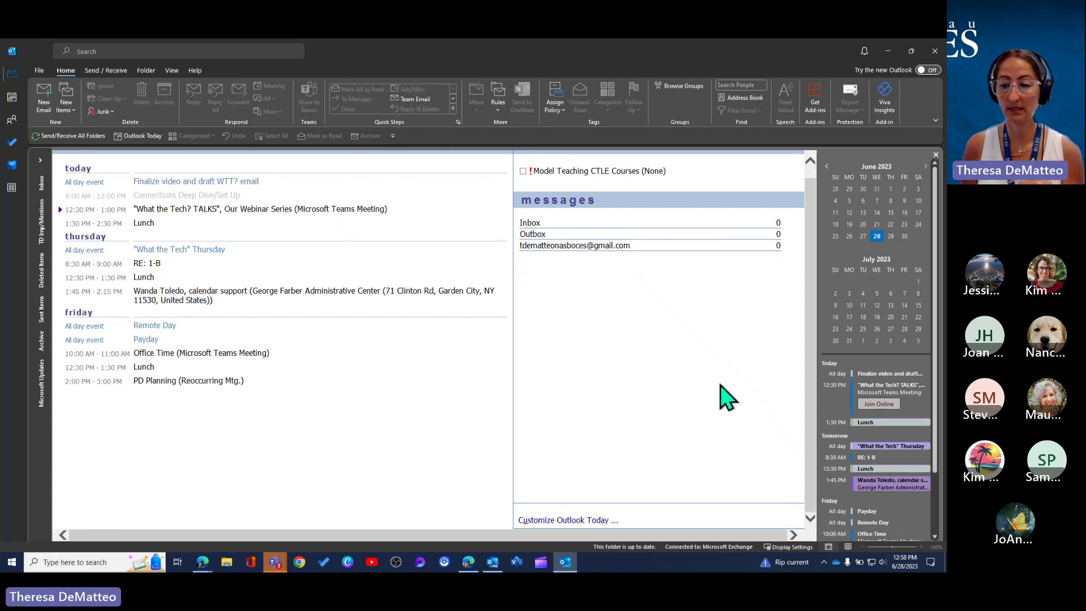
scroll(727, 399, up, 1)
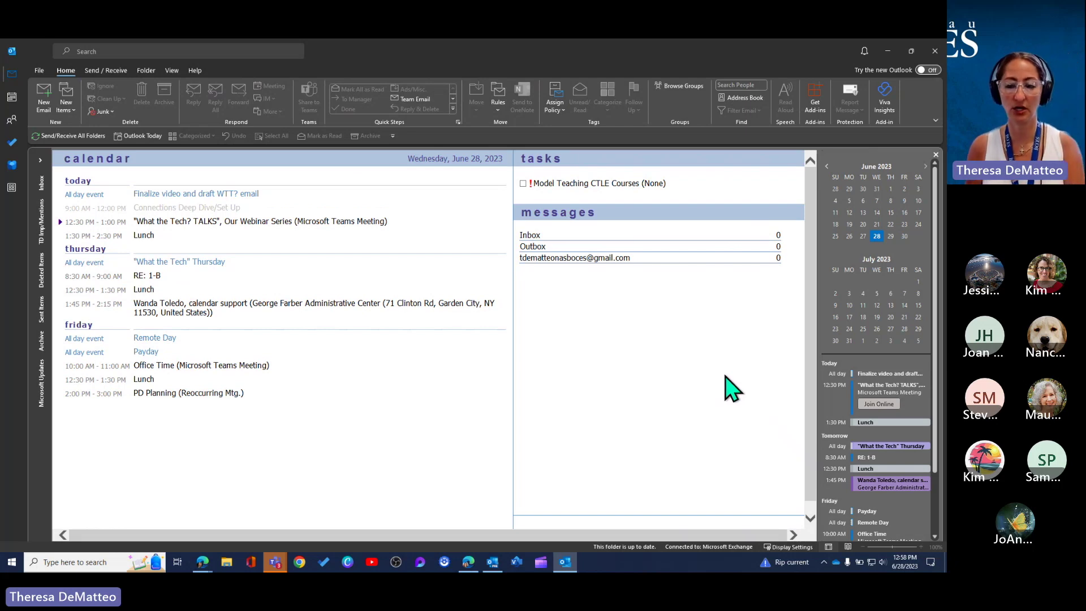
scroll(727, 399, down, 1)
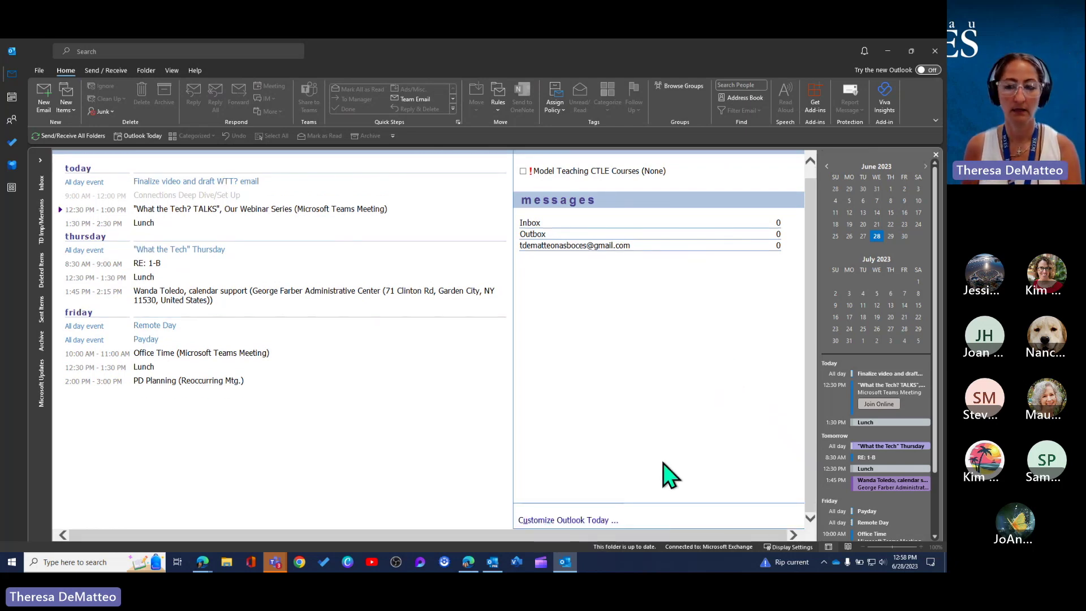
click(558, 518)
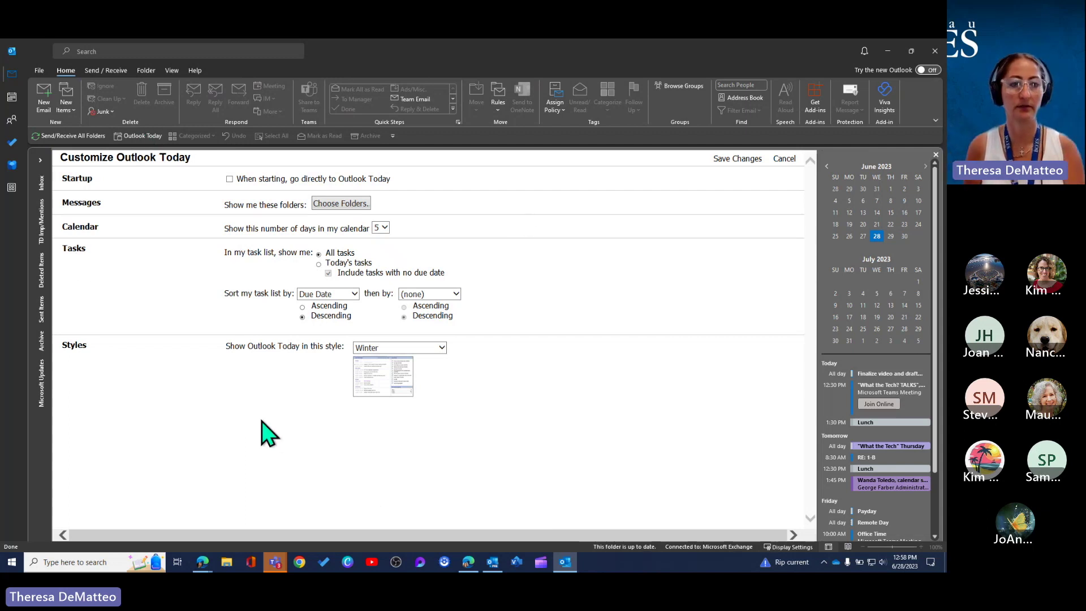
Save the Outlook Today changes, then go to the June 2023 month calendar's View options
click(755, 159)
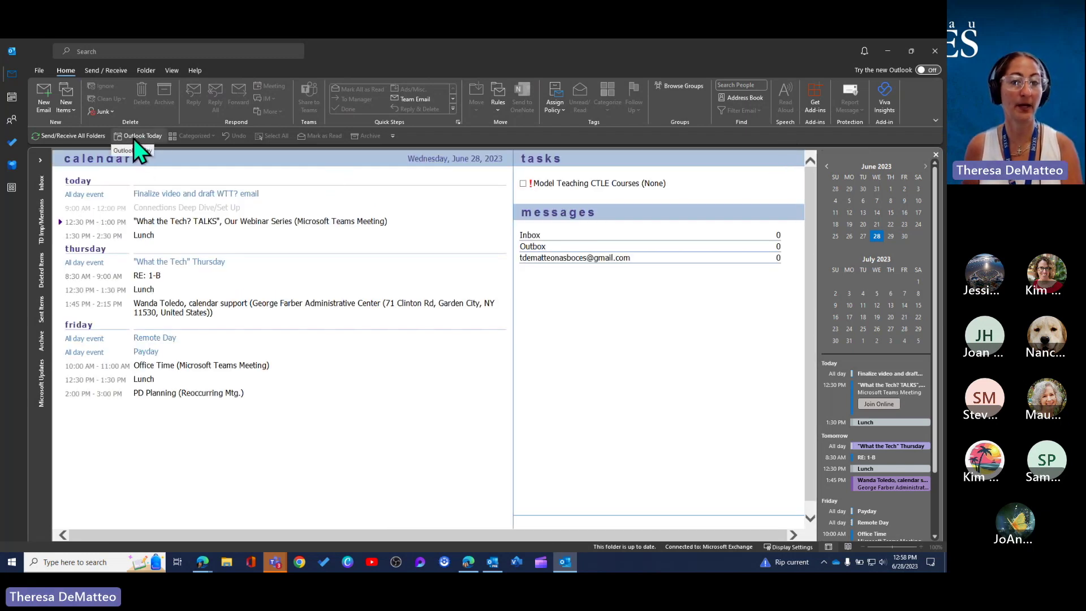
click(12, 99)
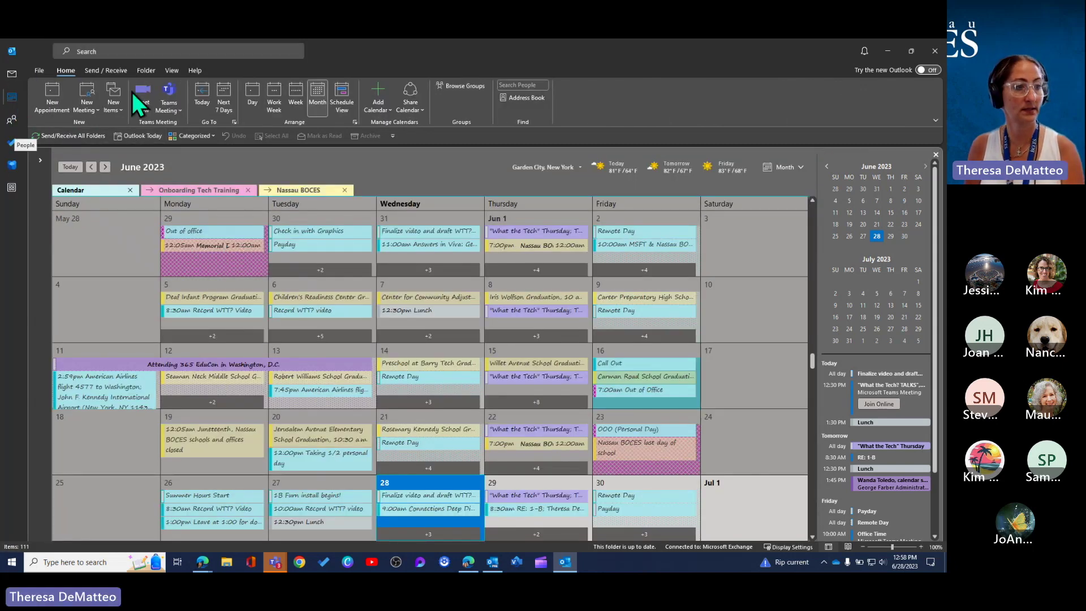
click(134, 137)
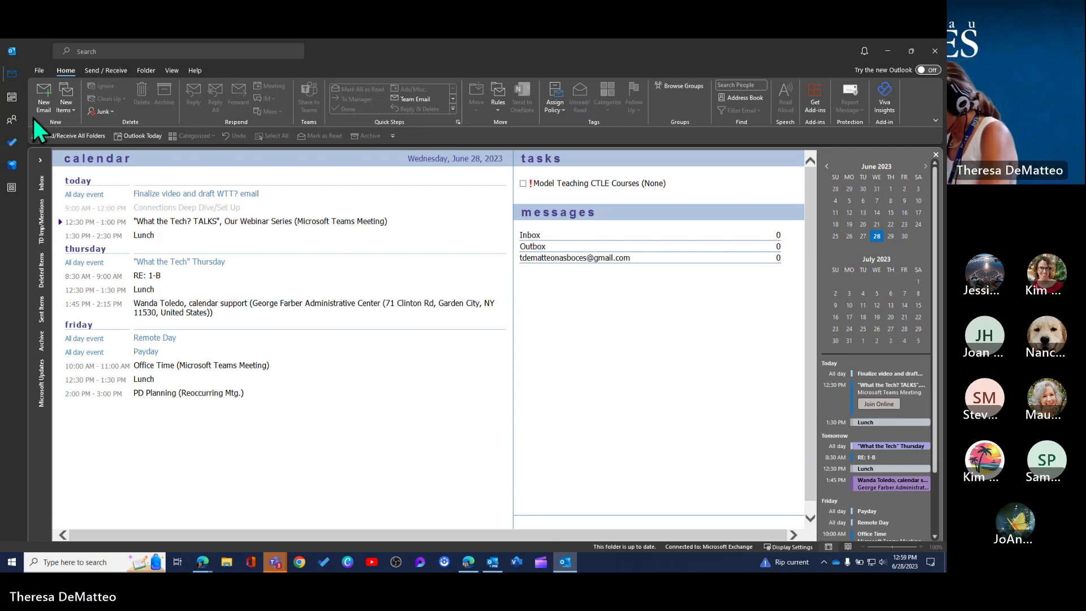
click(10, 100)
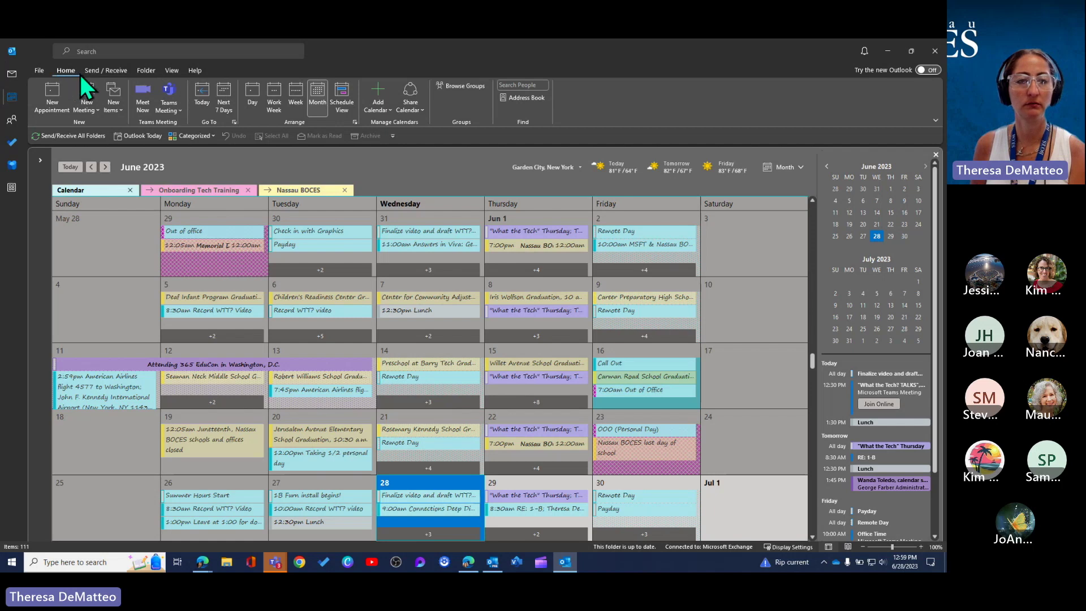
click(175, 72)
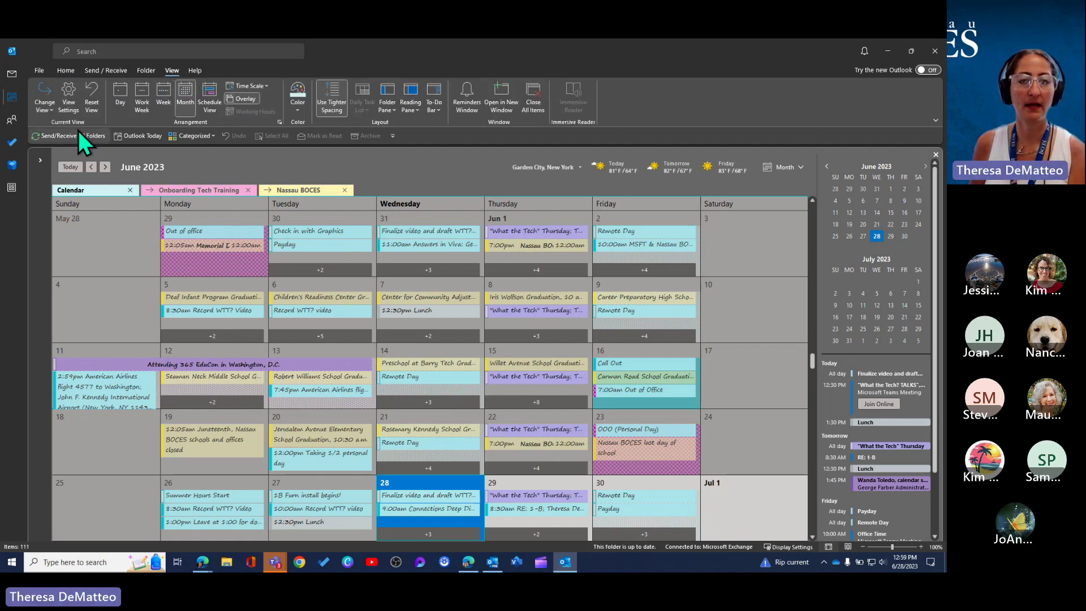
click(70, 108)
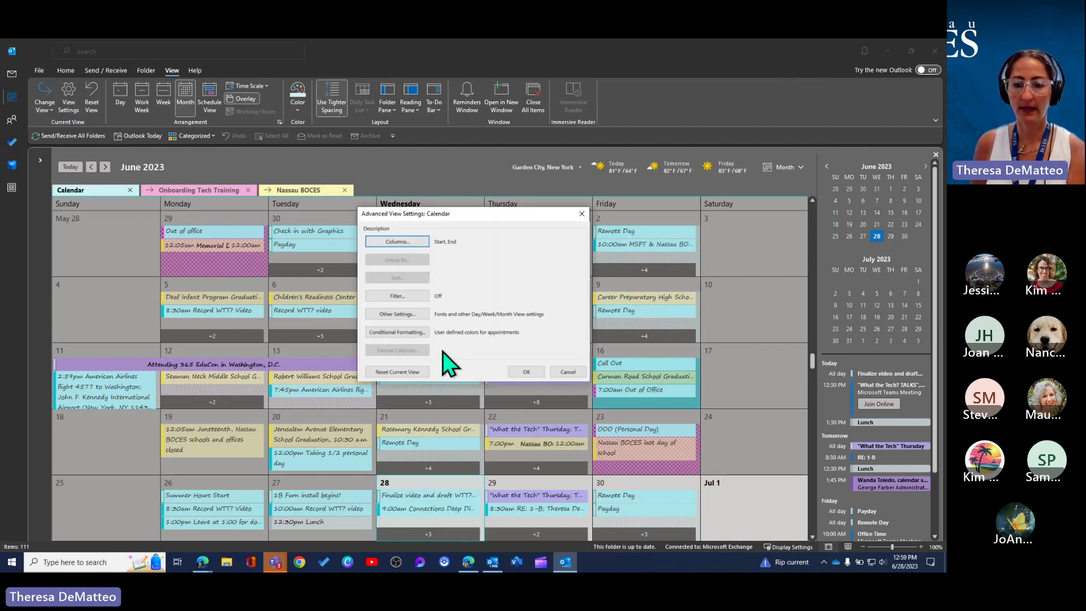
click(396, 333)
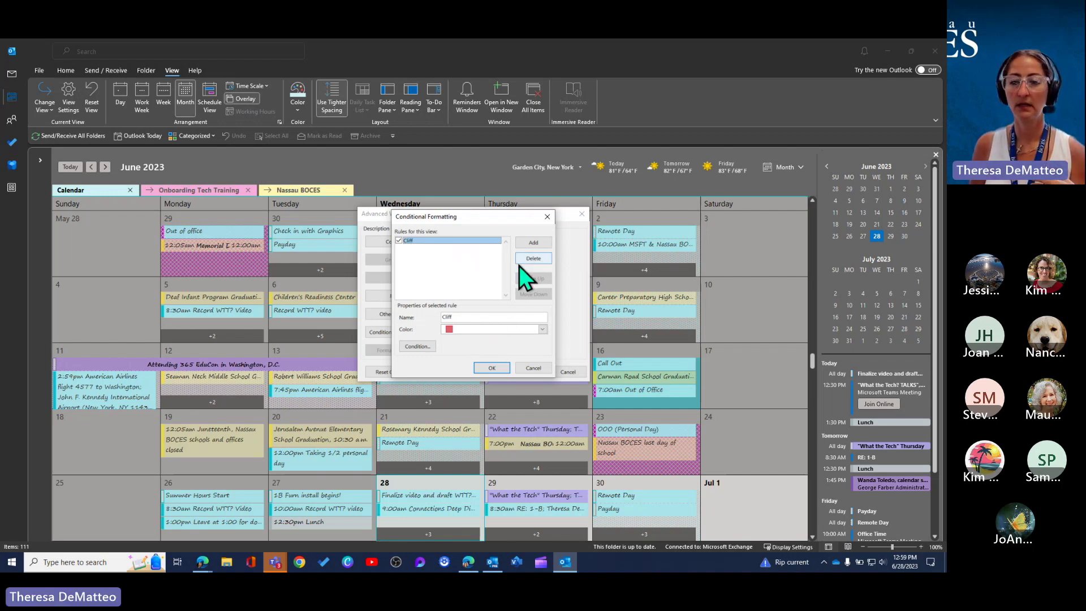
click(415, 347)
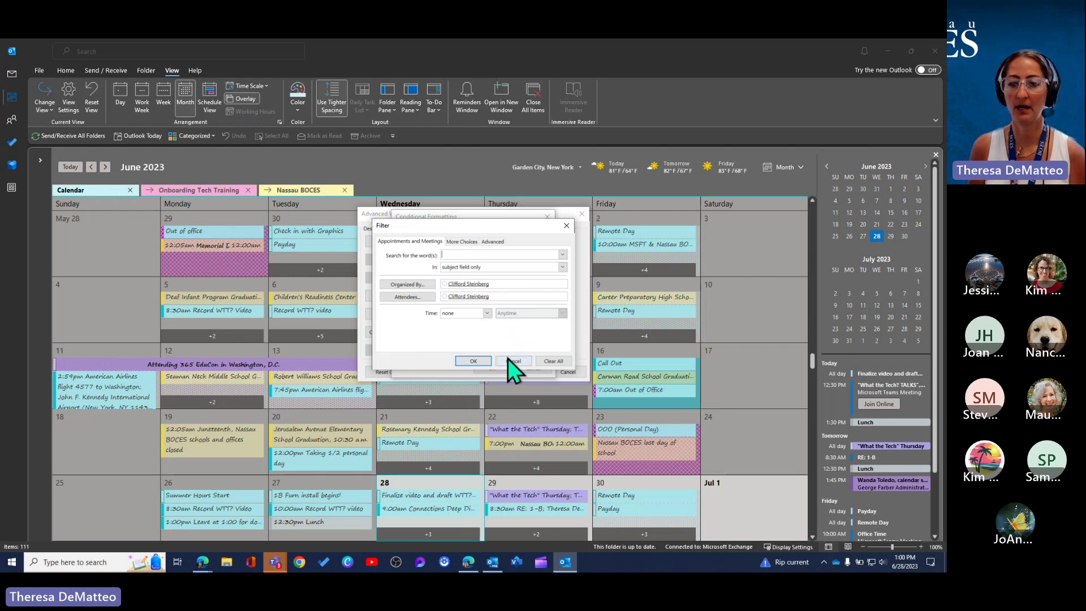
click(526, 361)
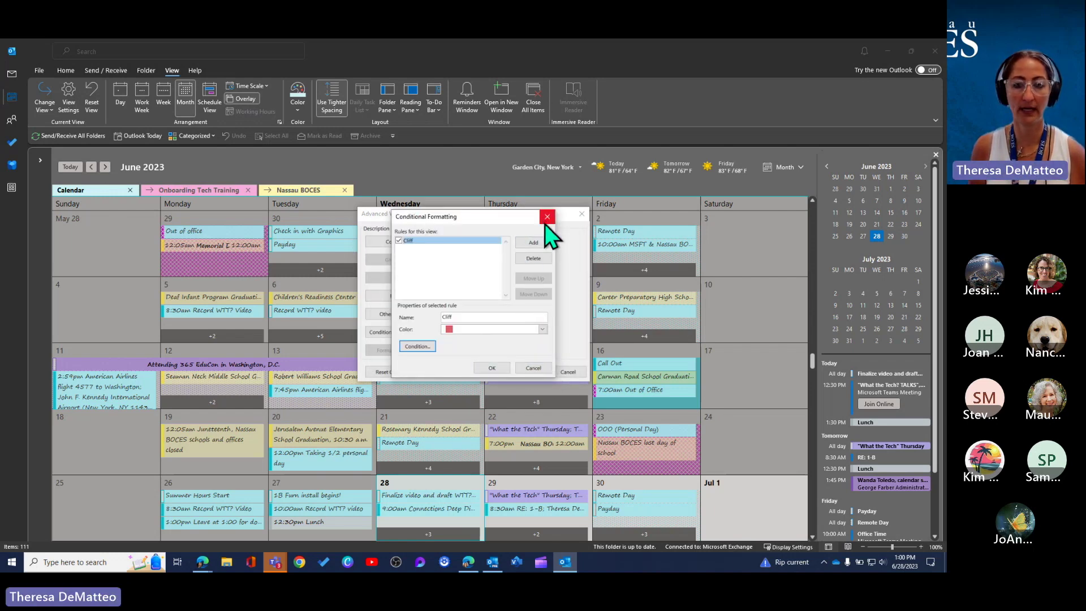
click(502, 367)
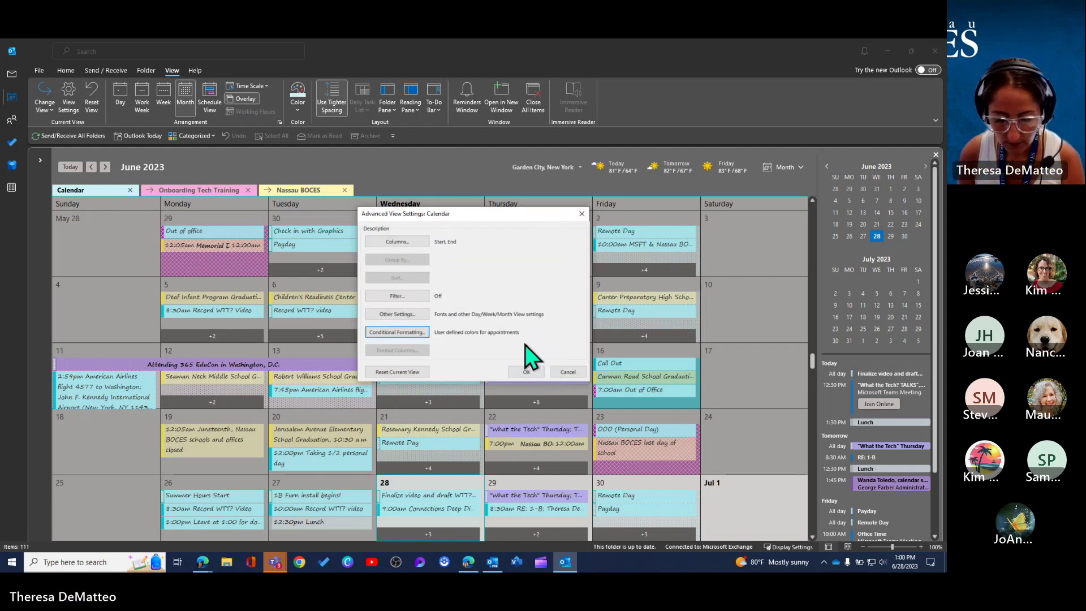
click(534, 374)
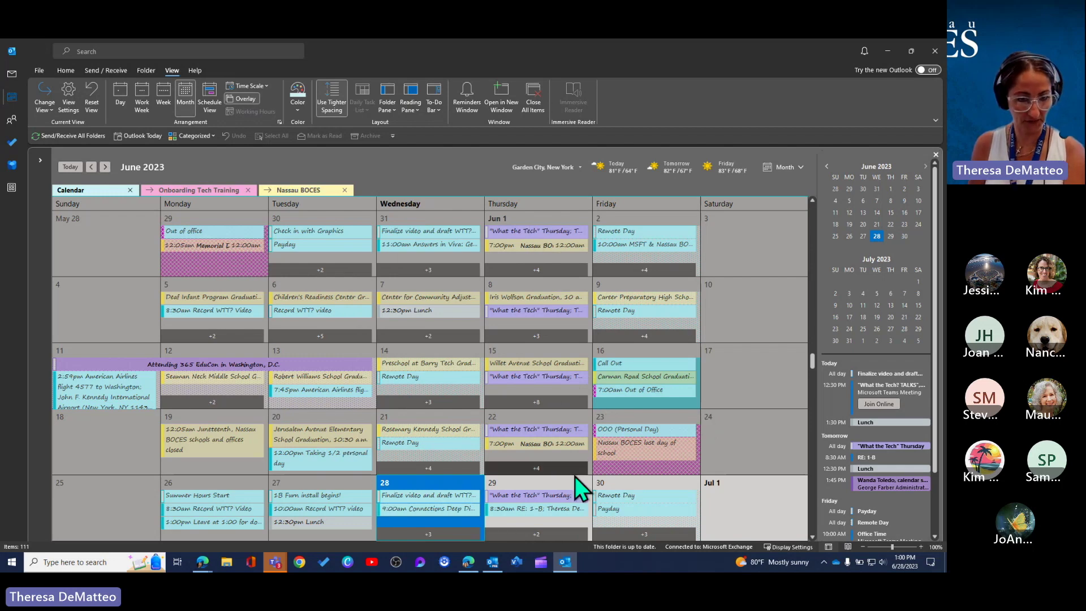
mouse_move(507, 376)
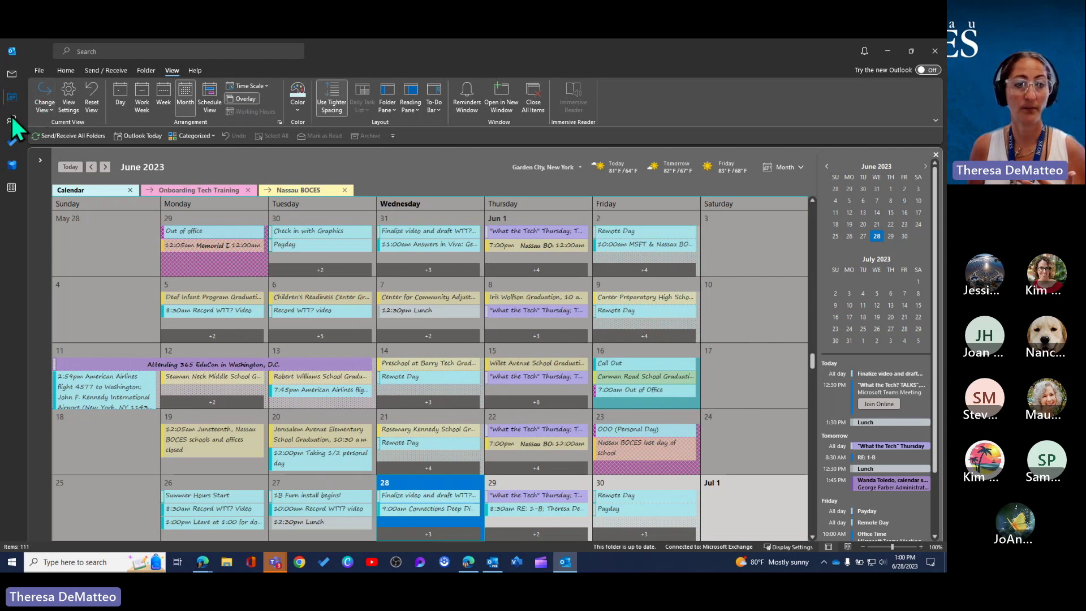
Return to the Home ribbon and briefly view the account information page
click(63, 70)
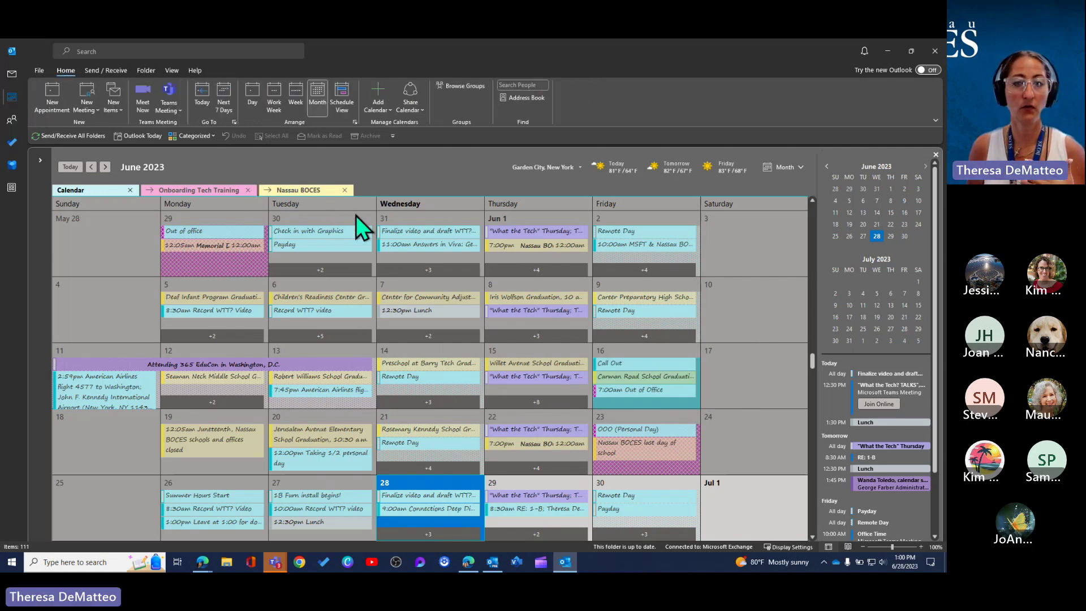
click(36, 71)
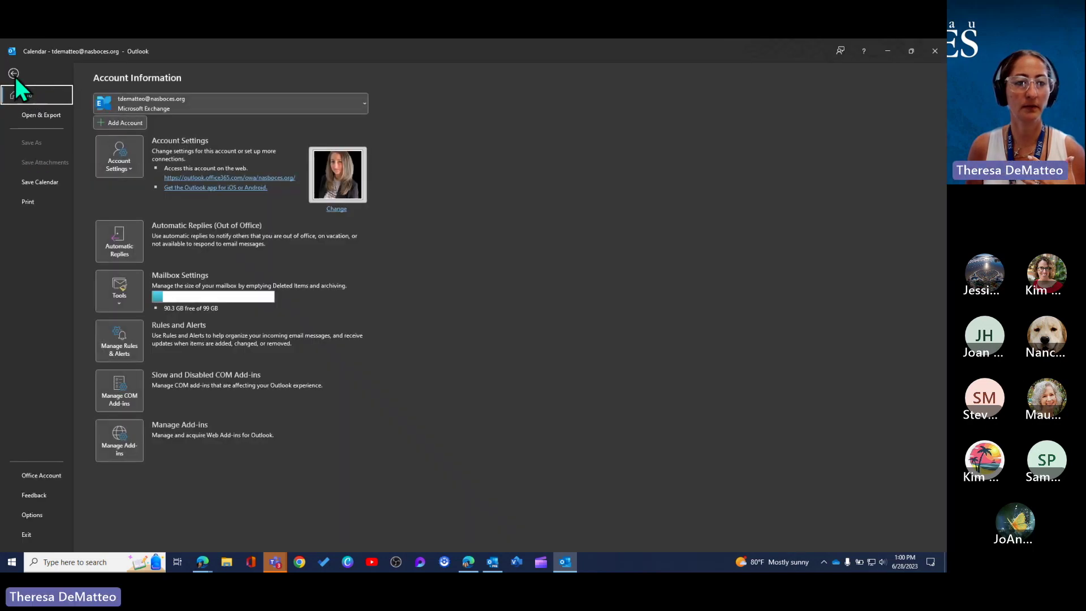
click(14, 74)
Open the Sugarwish gift message in the Inbox, check its categories unchanged, then return to the calendar
click(14, 76)
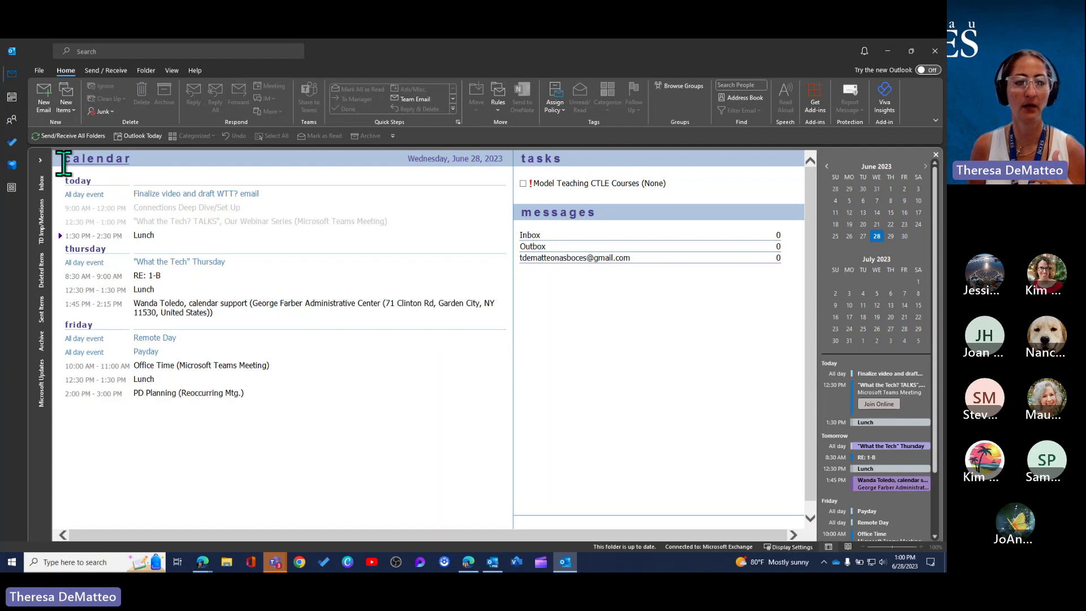
click(42, 182)
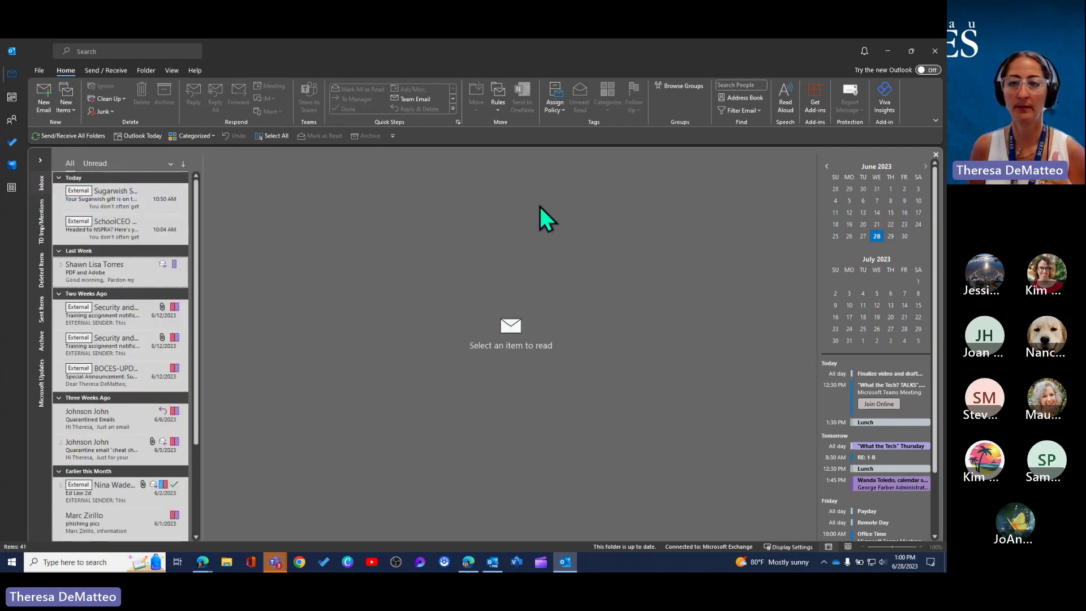
click(100, 198)
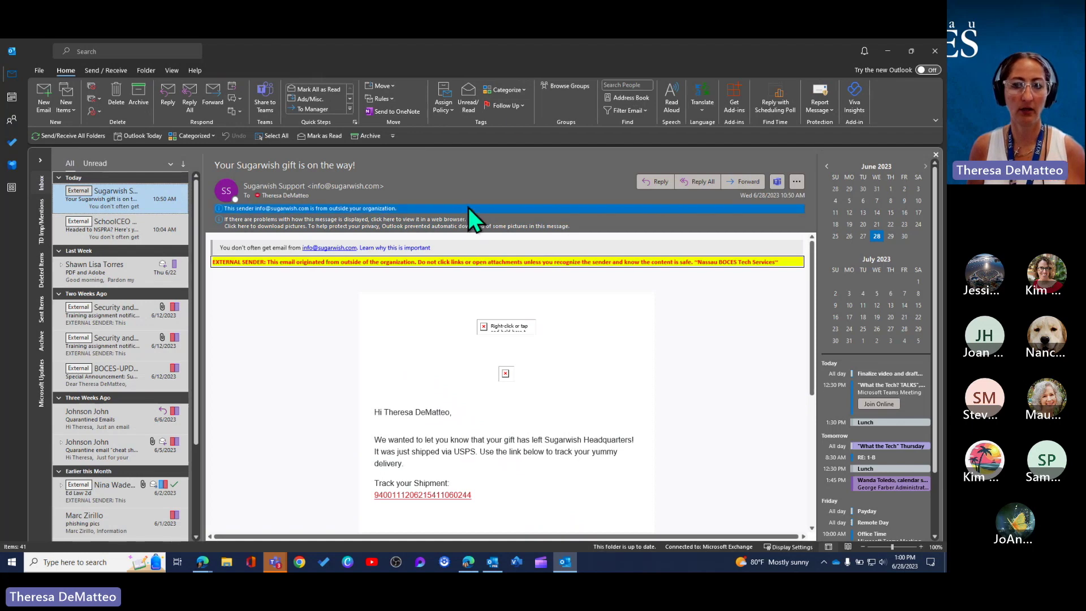
click(520, 91)
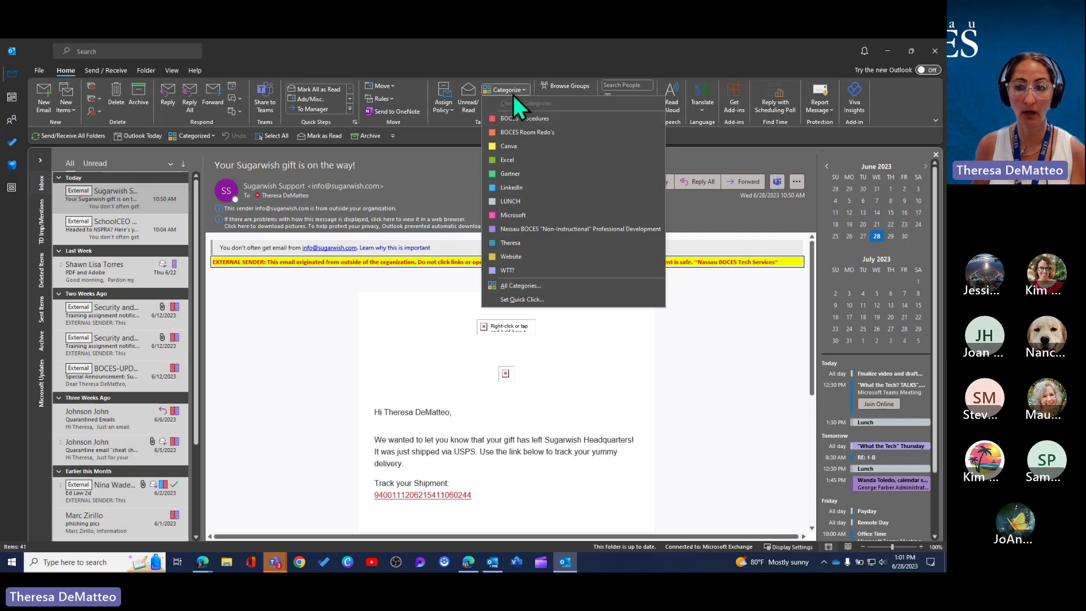
click(500, 60)
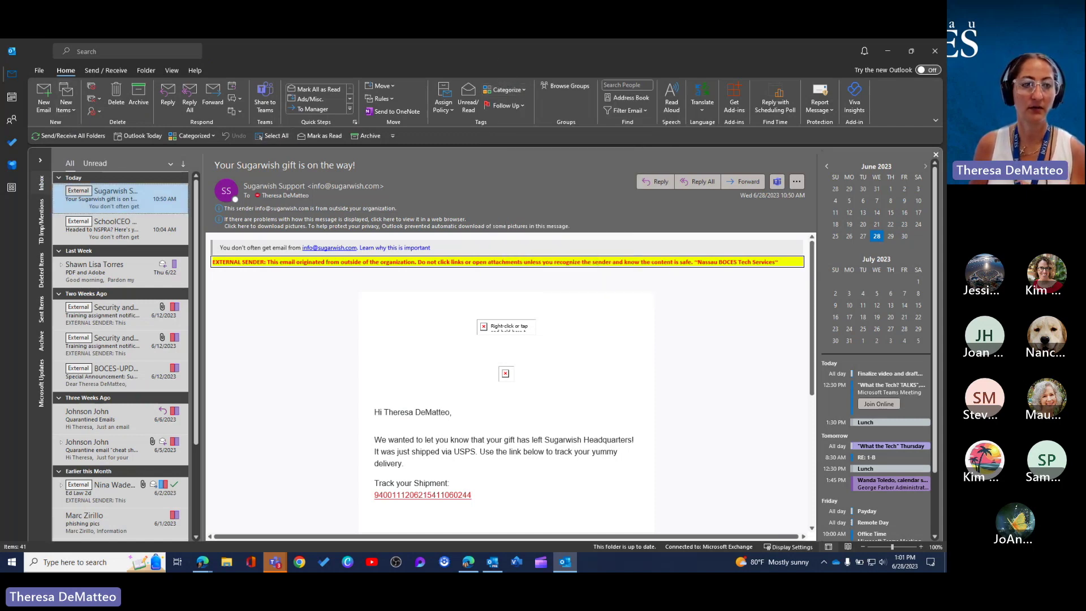
click(11, 97)
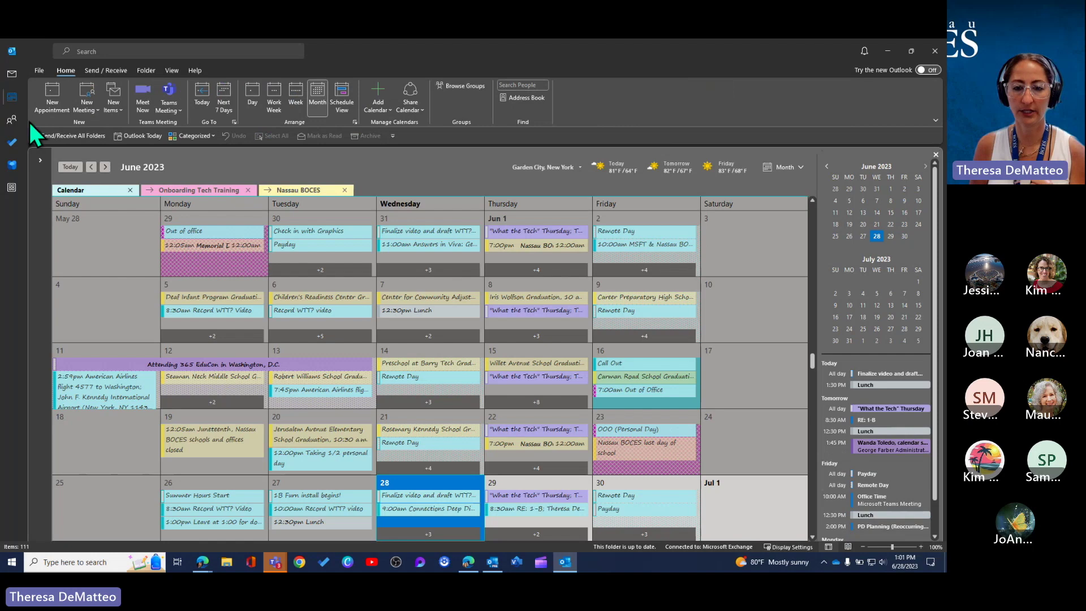
View the June 22 What the Tech meeting's categories without applying one, then go to the Inbox
right_click(317, 366)
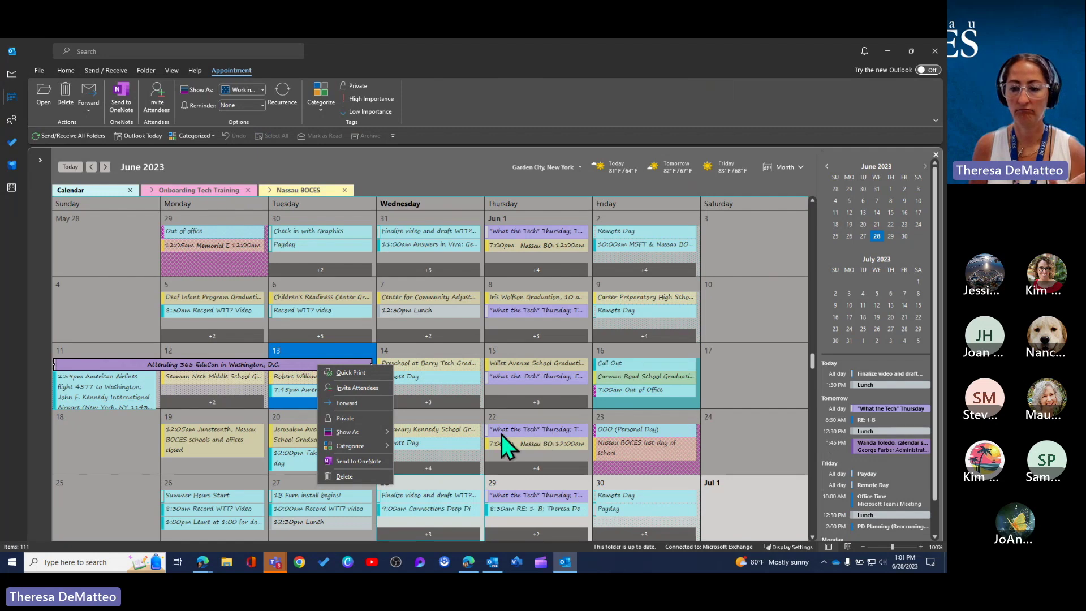
right_click(518, 432)
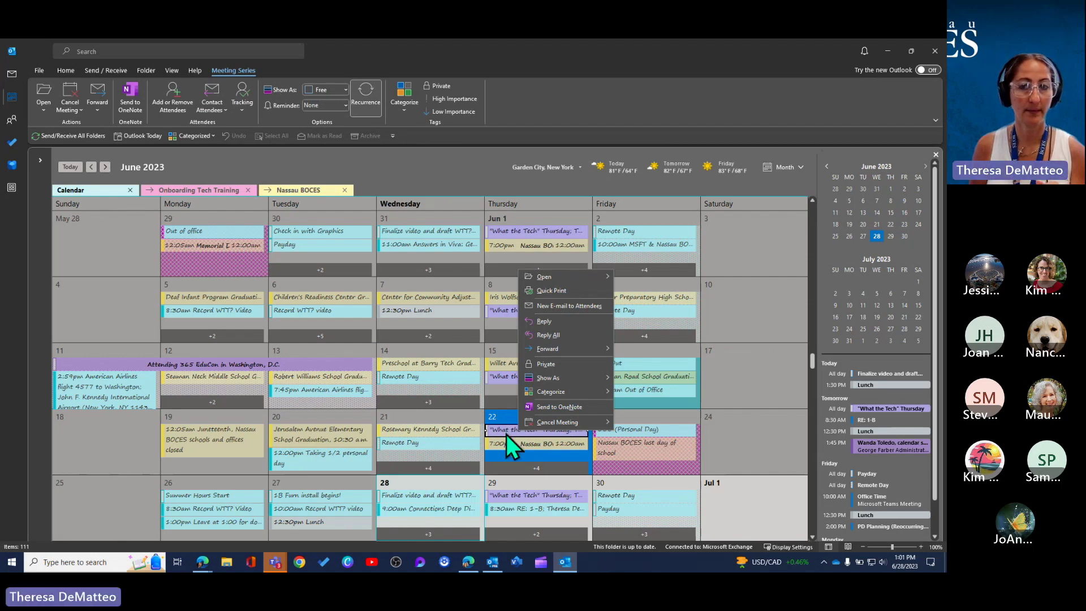
click(400, 111)
click(400, 109)
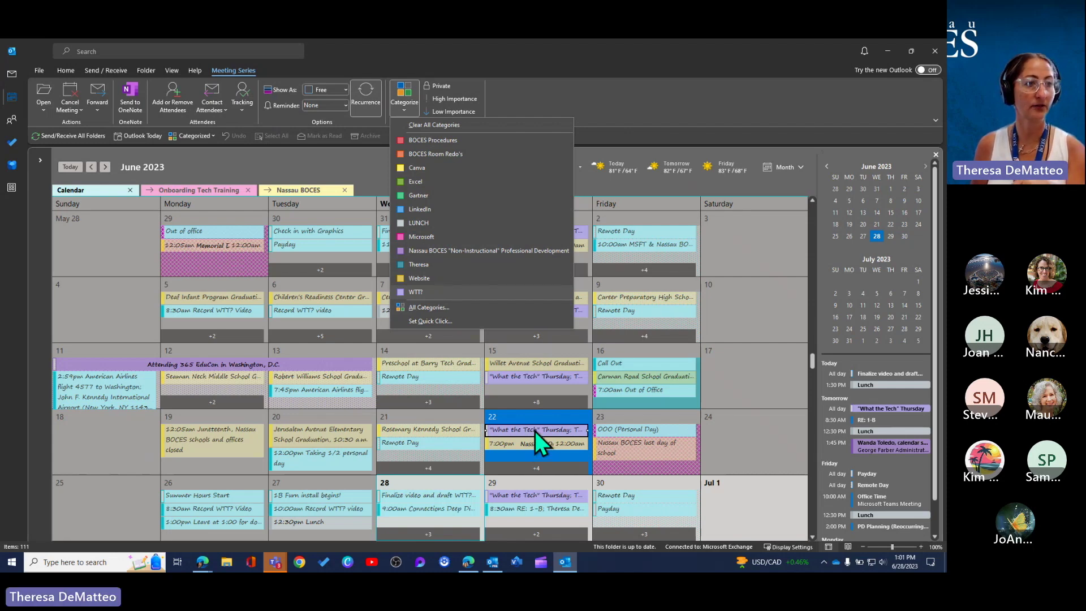
click(541, 91)
click(12, 75)
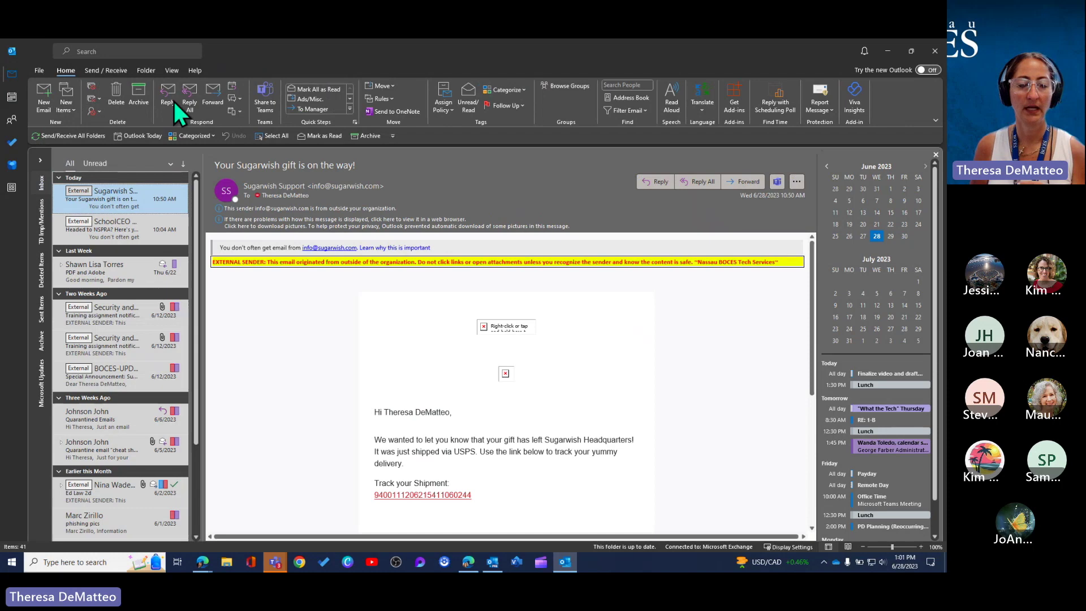
Filter the calendar to show only items in the WTT? category
click(12, 97)
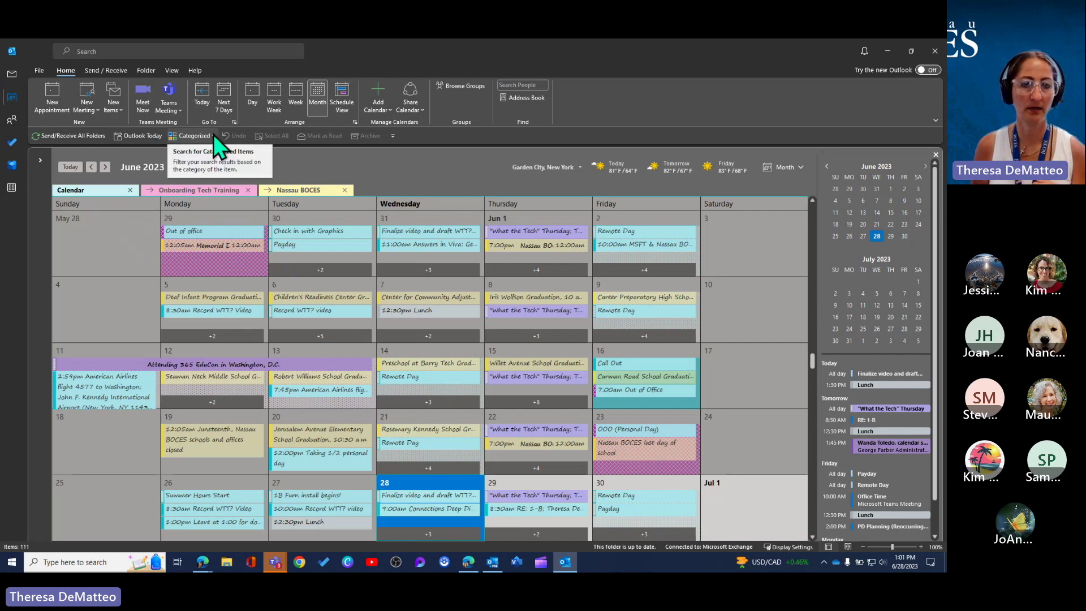
click(213, 136)
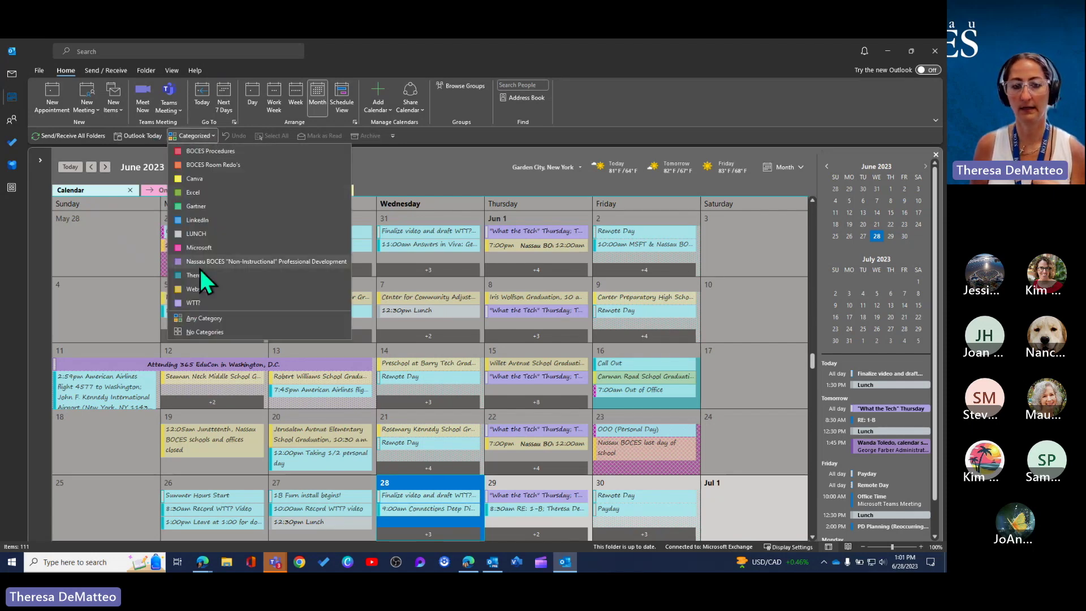
click(193, 303)
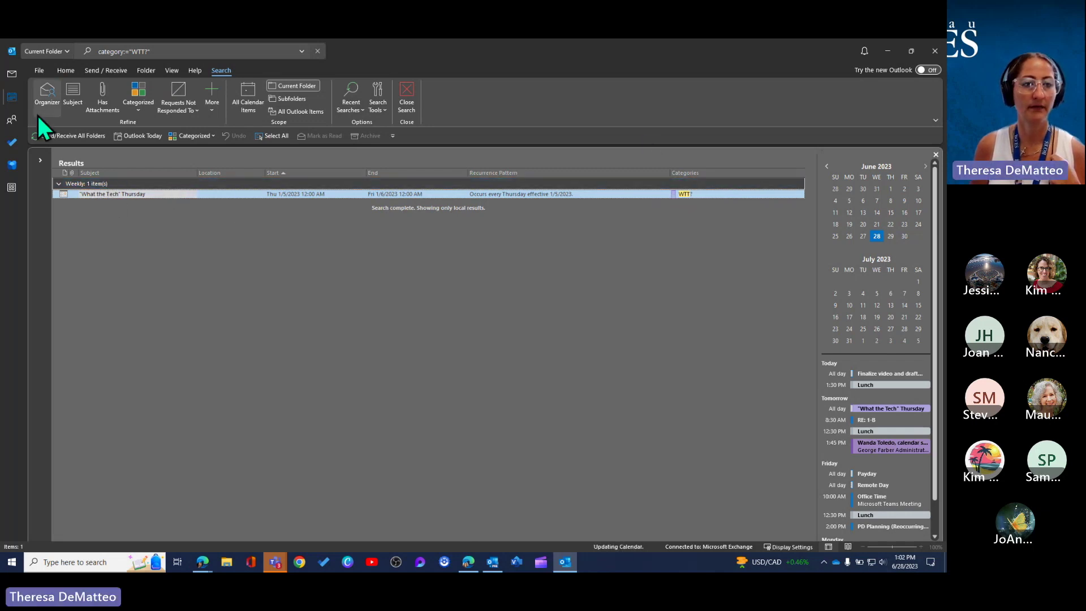
Filter mail to e-mails categorized WTT?, then return to the June 2023 calendar
click(11, 74)
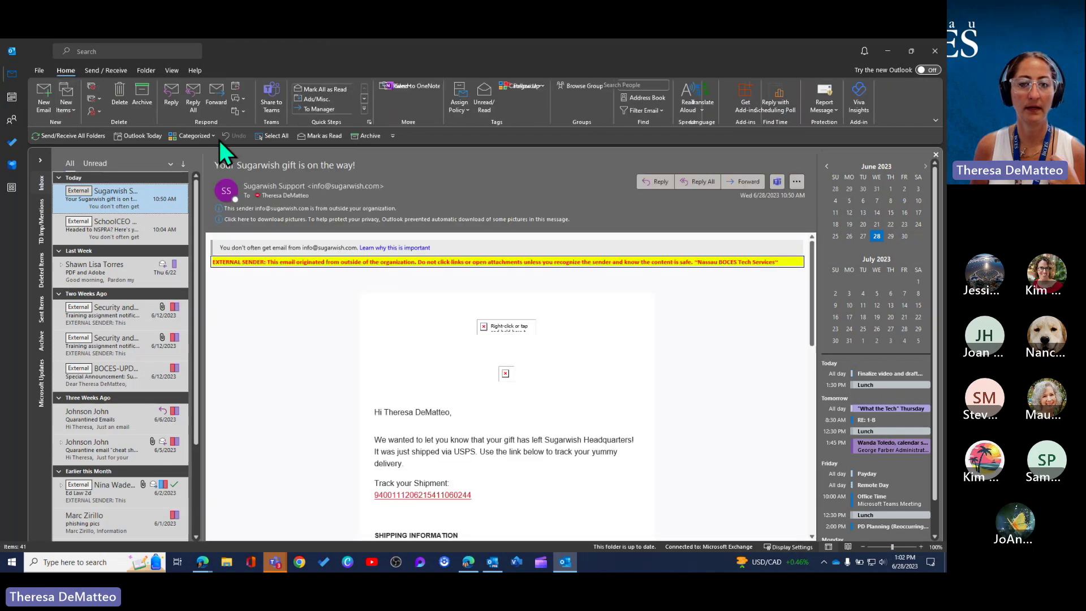
click(208, 137)
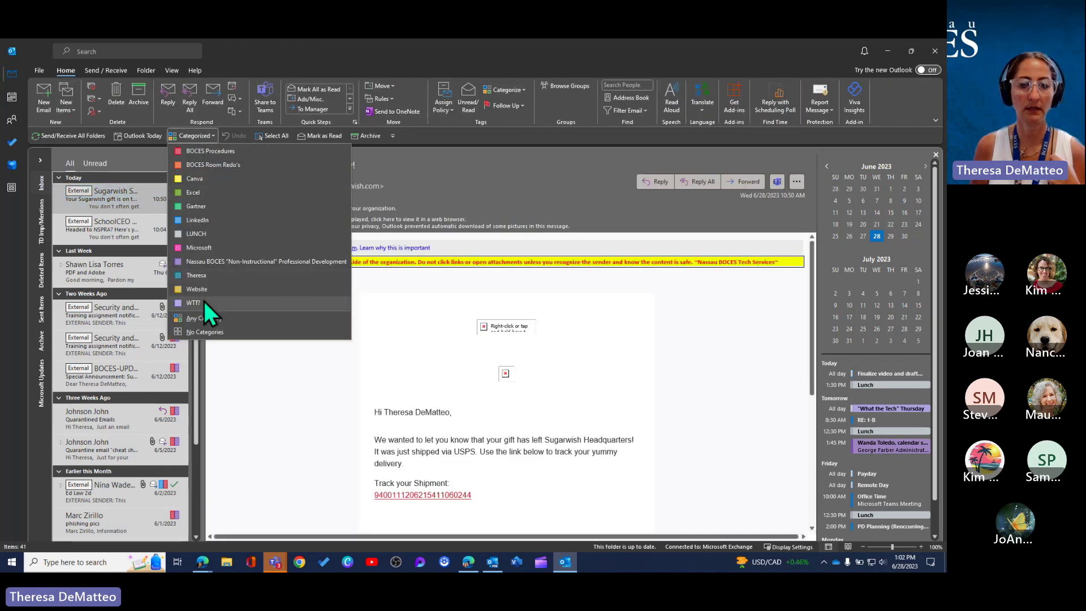
click(192, 302)
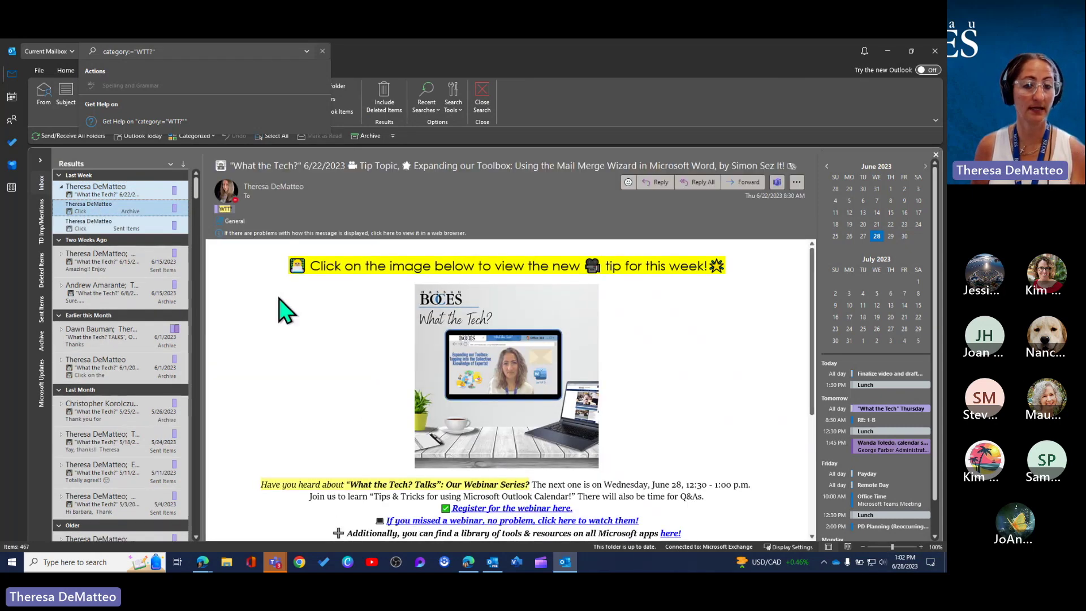
scroll(120, 461, down, 10)
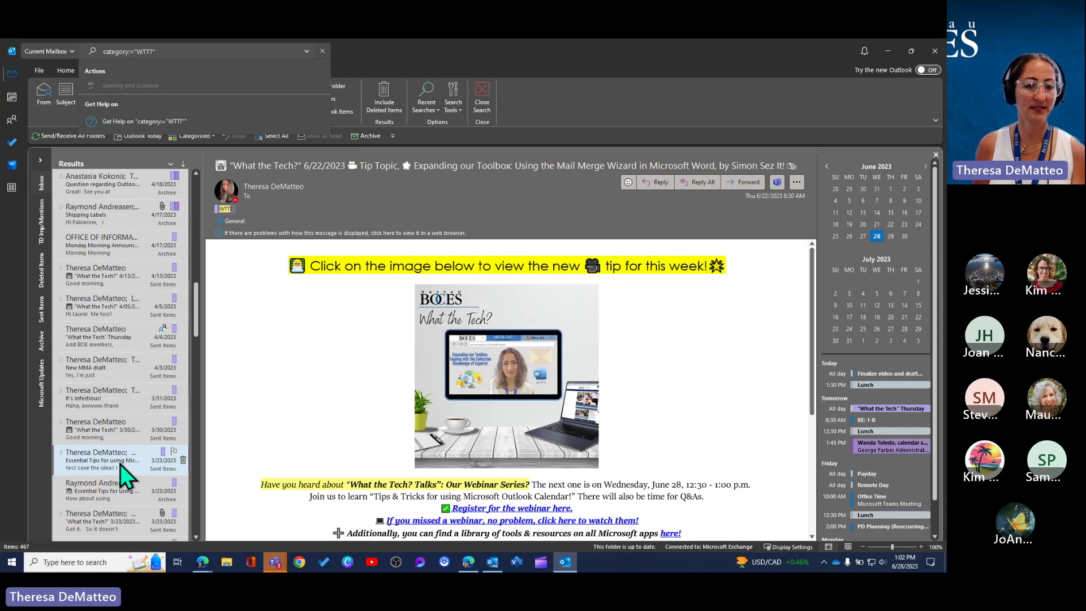
scroll(113, 340, up, 10)
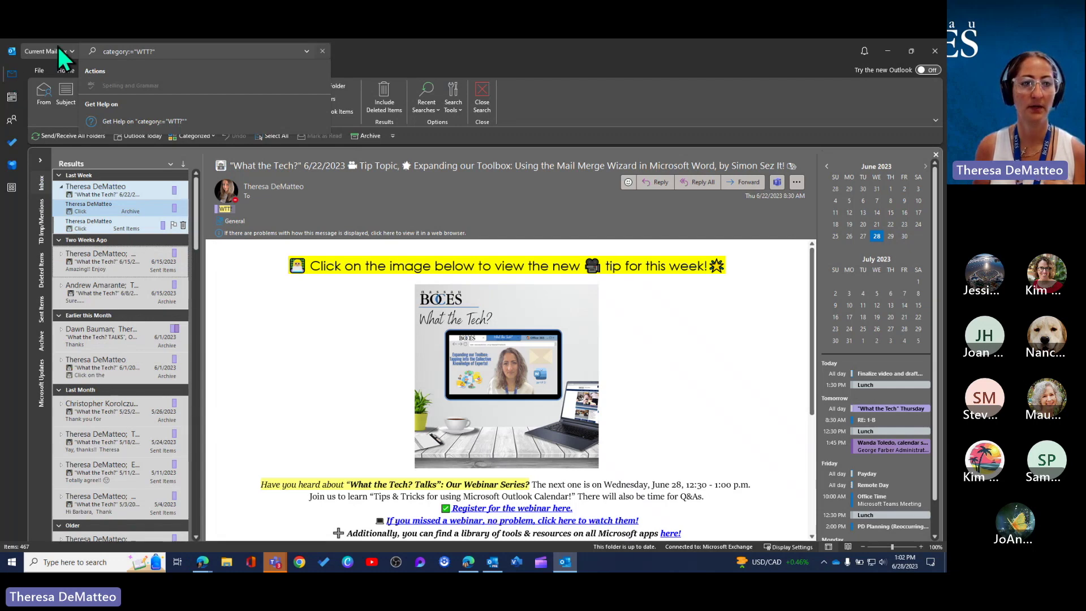
click(13, 99)
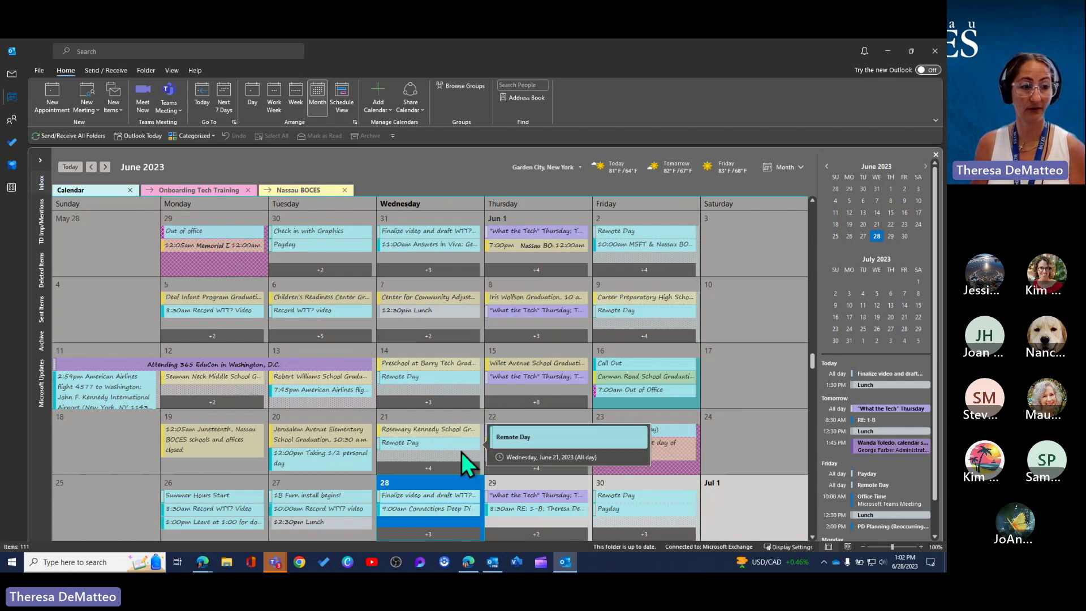
right_click(406, 431)
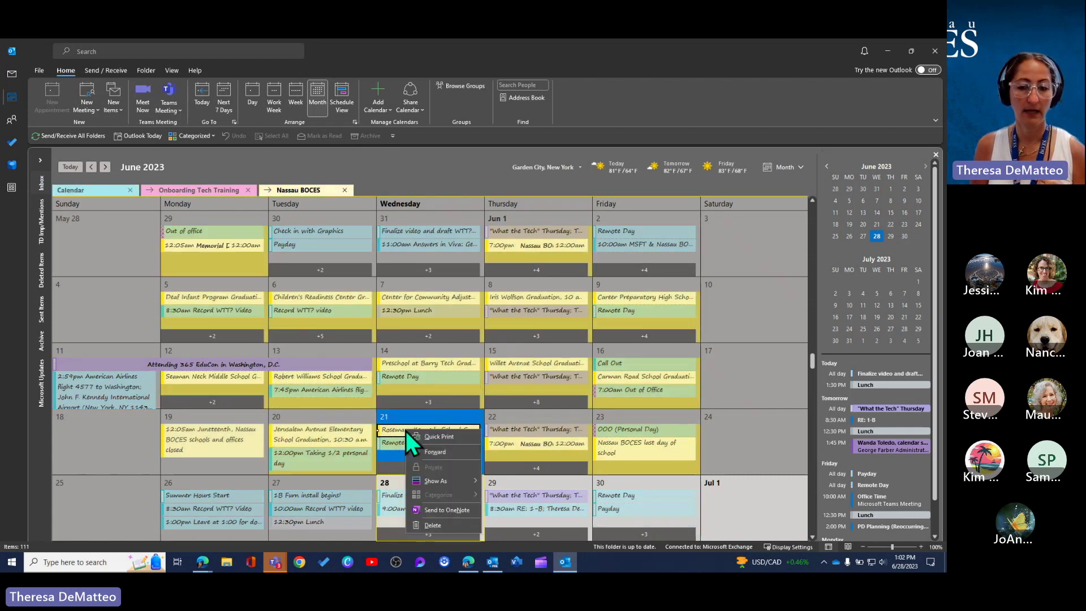
key(Escape)
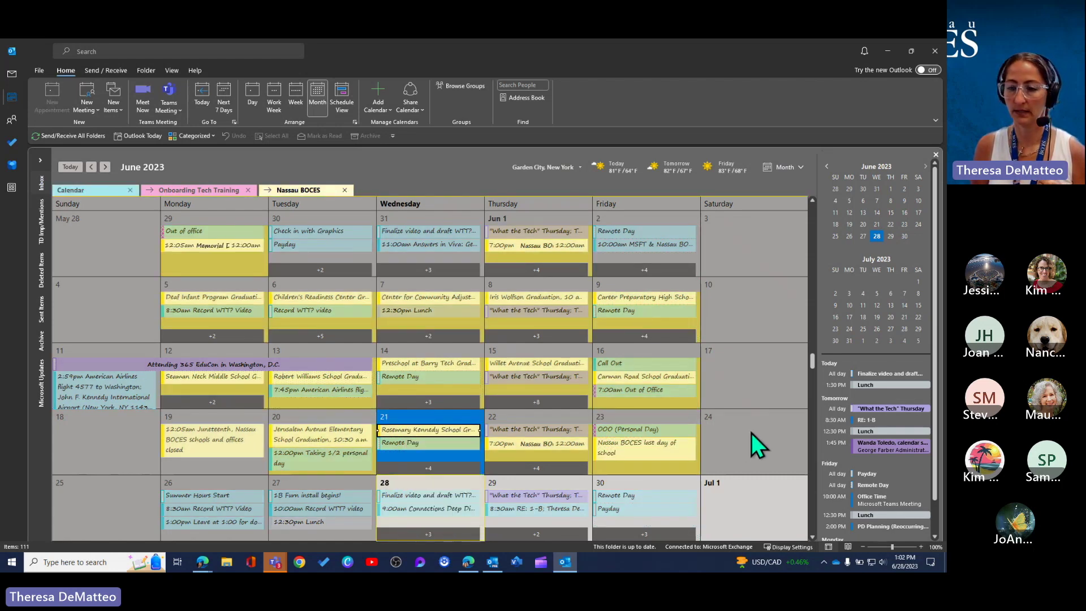
click(93, 189)
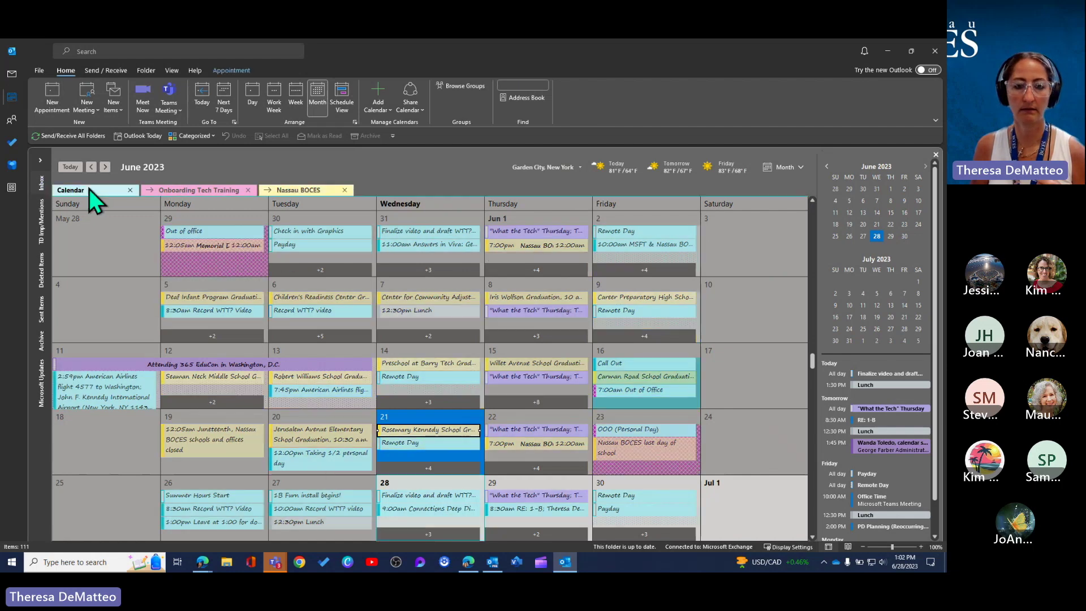
right_click(307, 314)
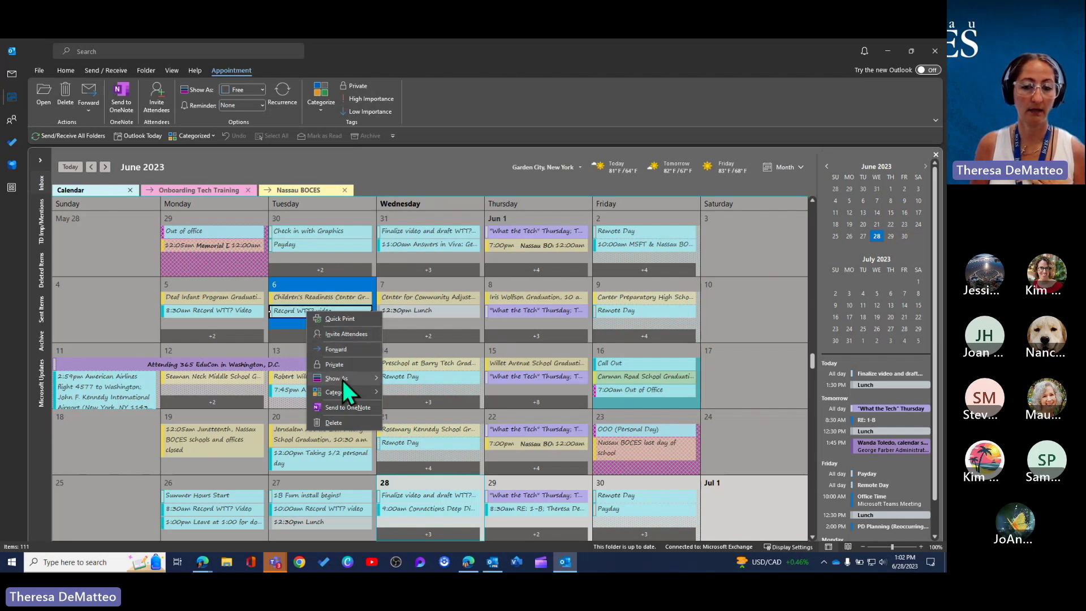
mouse_move(354, 379)
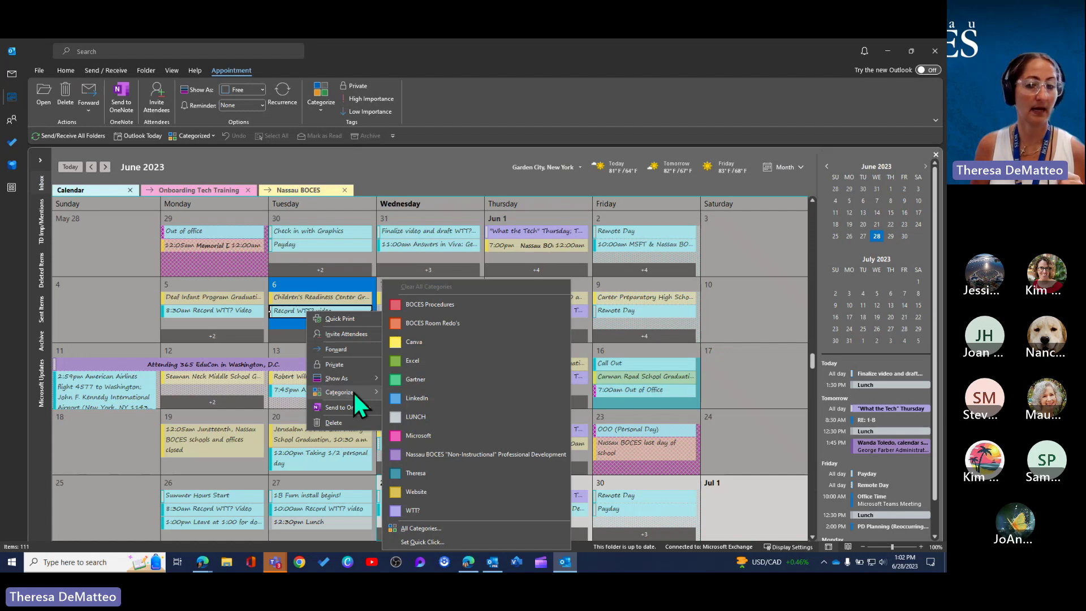
click(527, 129)
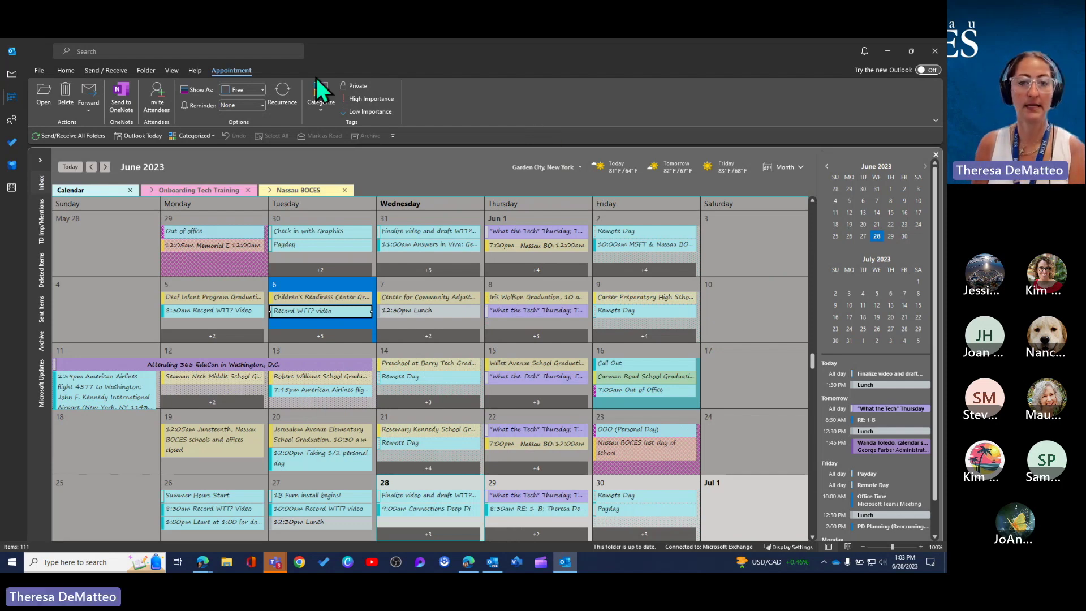
click(10, 76)
Create a new appointment, dictating its body and the title 'Very important event!'
click(12, 98)
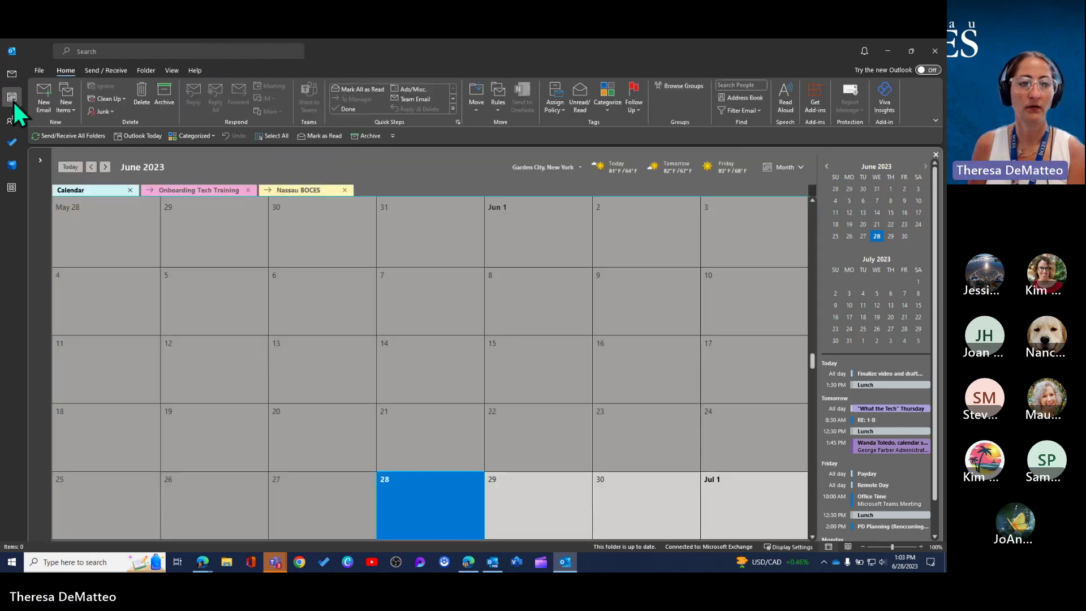
click(49, 98)
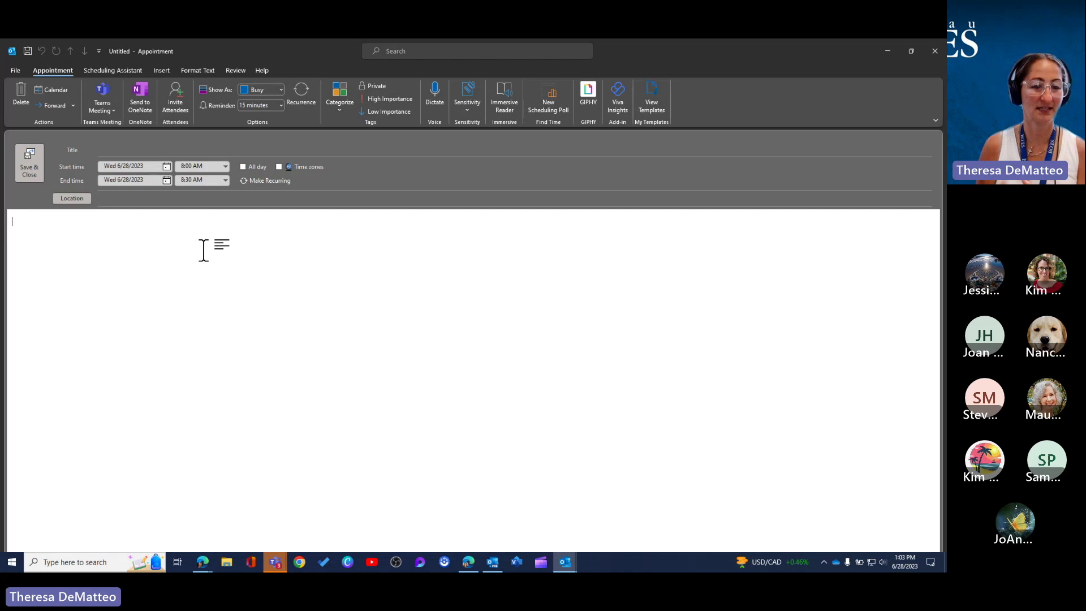
click(436, 99)
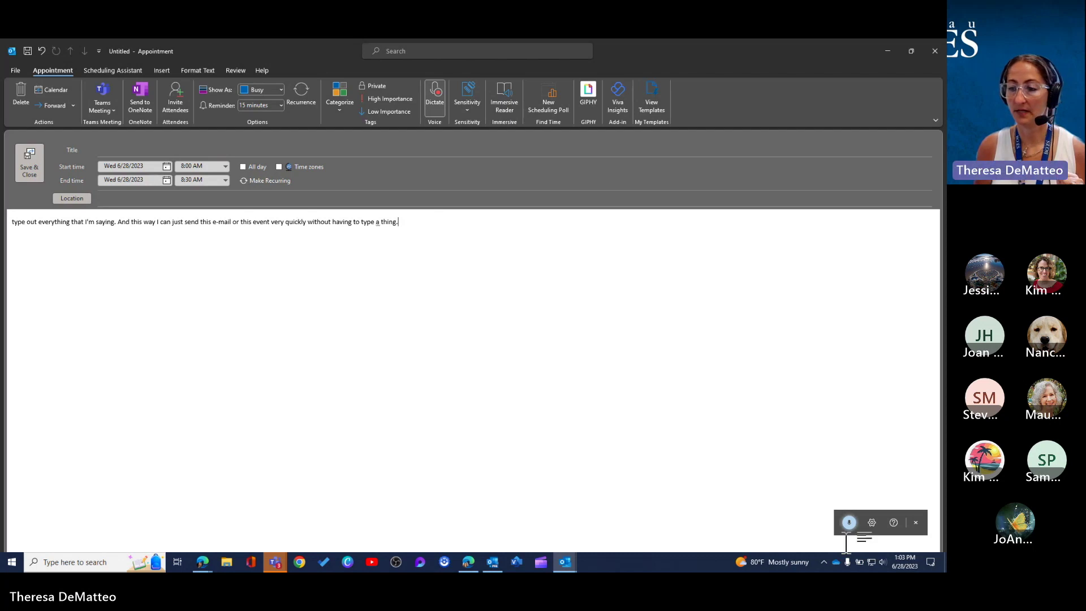
click(847, 525)
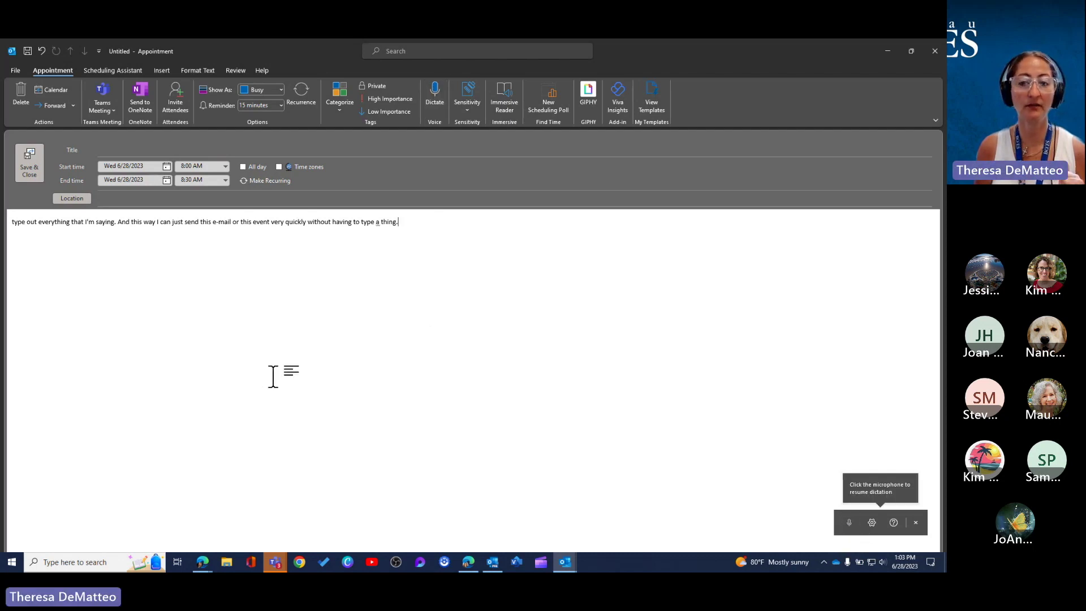
click(98, 143)
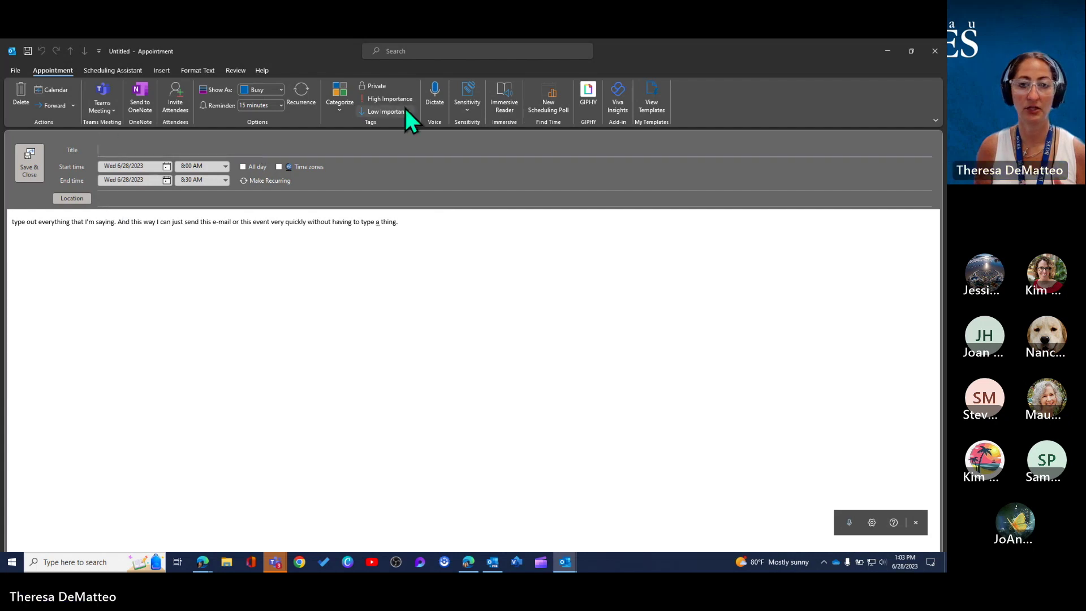
key(alt+grave)
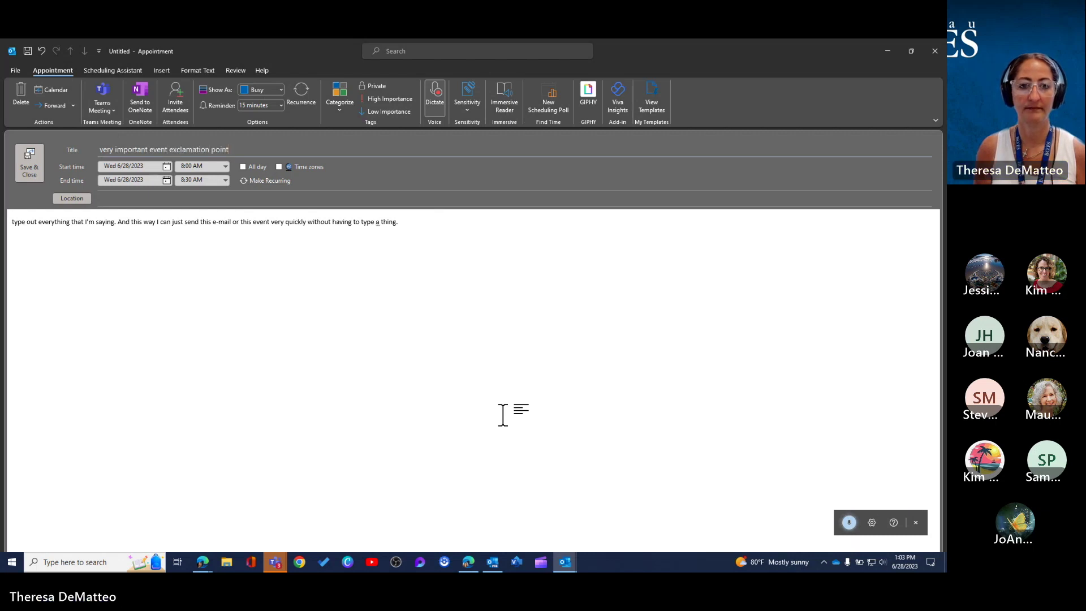
click(848, 522)
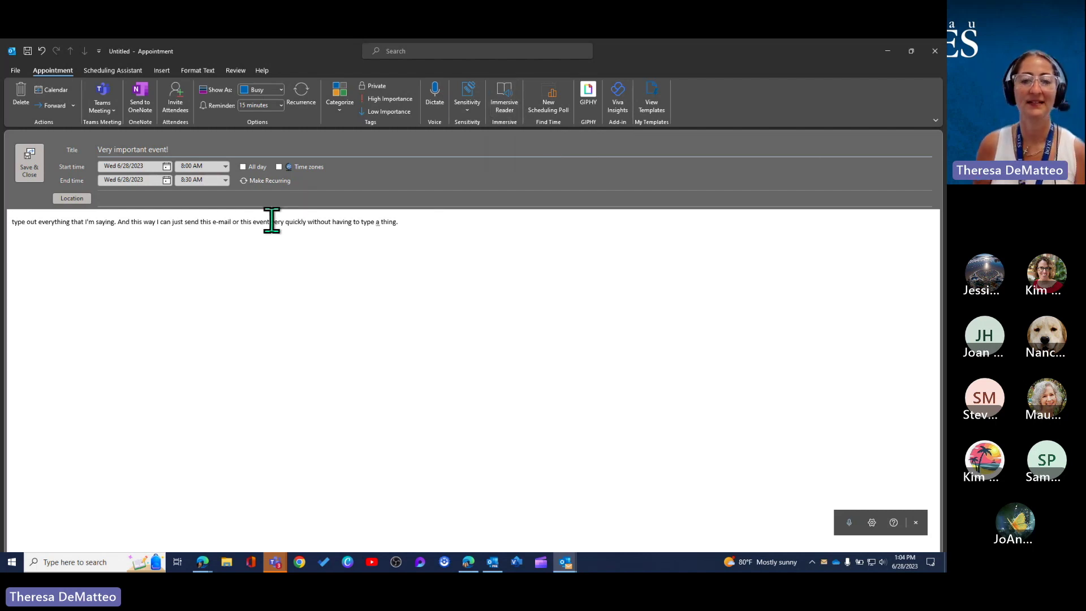
Delete the trial appointment and bring up Outlook on the web in Edge
click(18, 95)
click(459, 330)
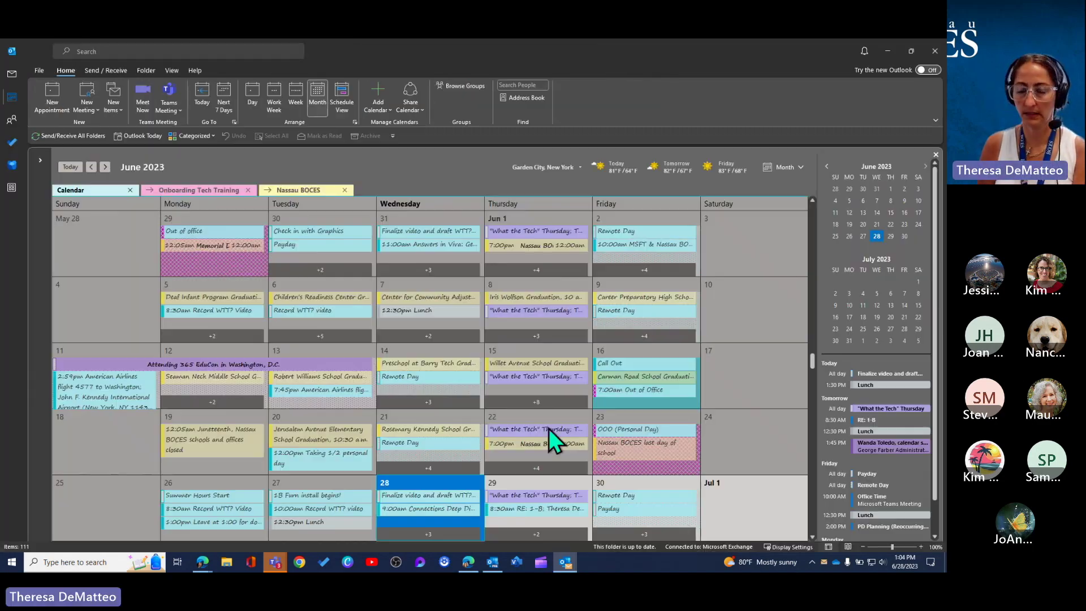
click(471, 566)
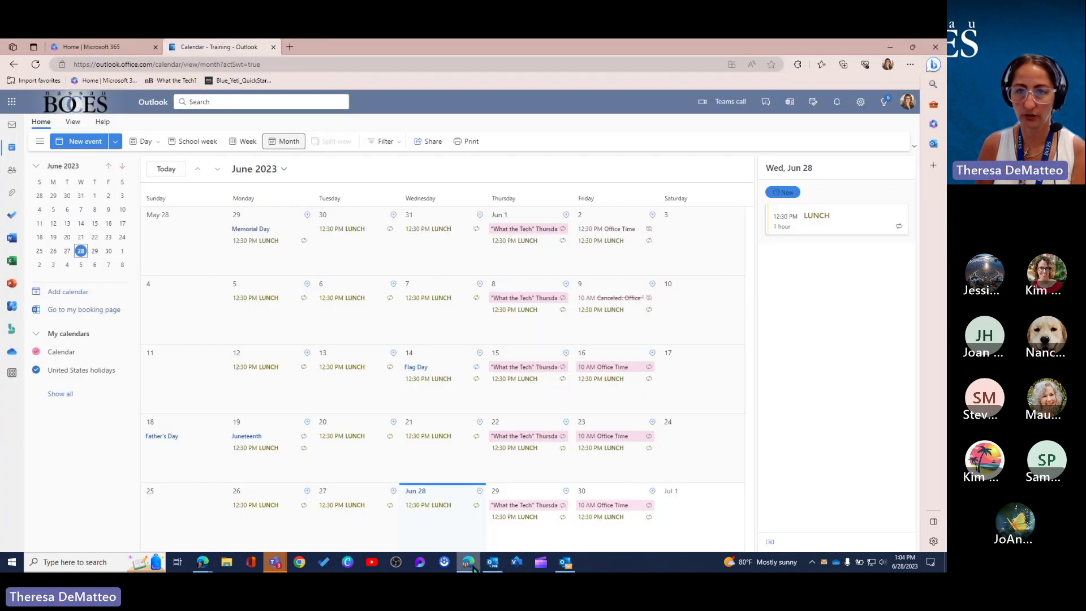
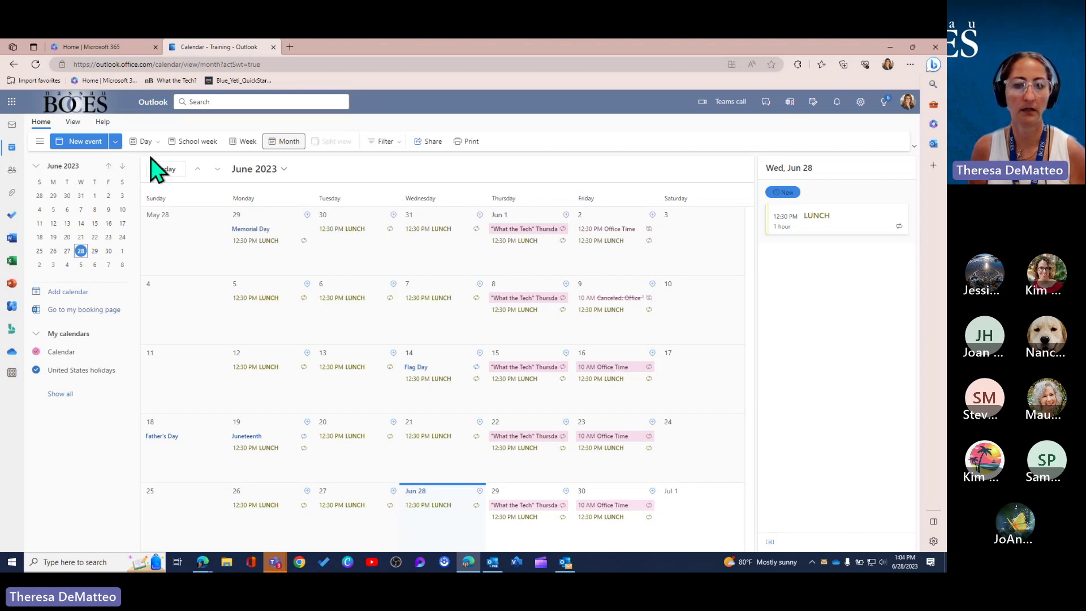
Bring the second Outlook on the web window forward, maximized on the busier June 2023 calendar
click(205, 566)
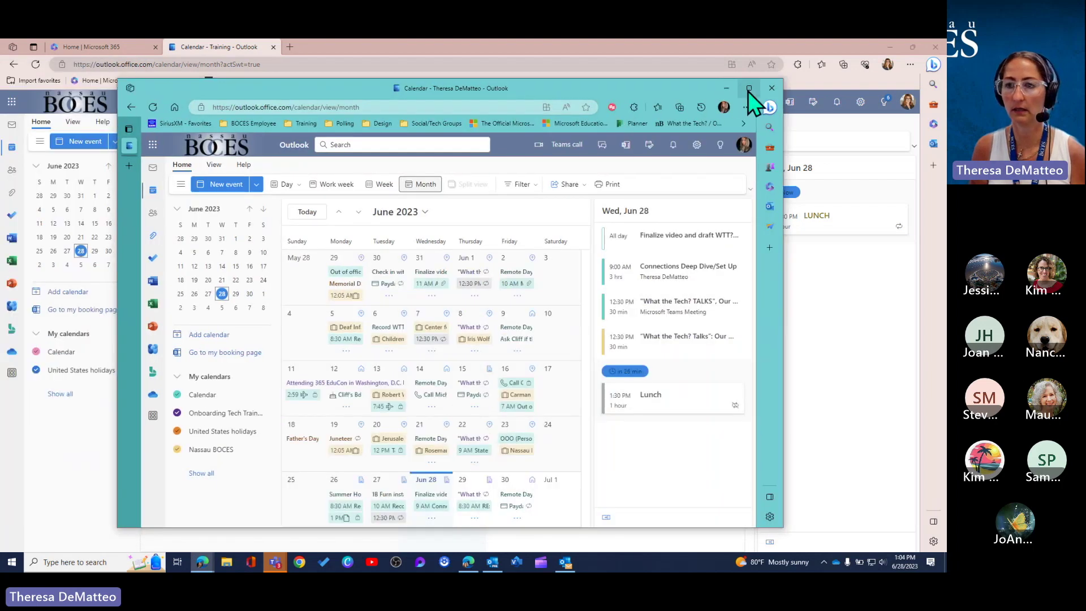
click(748, 90)
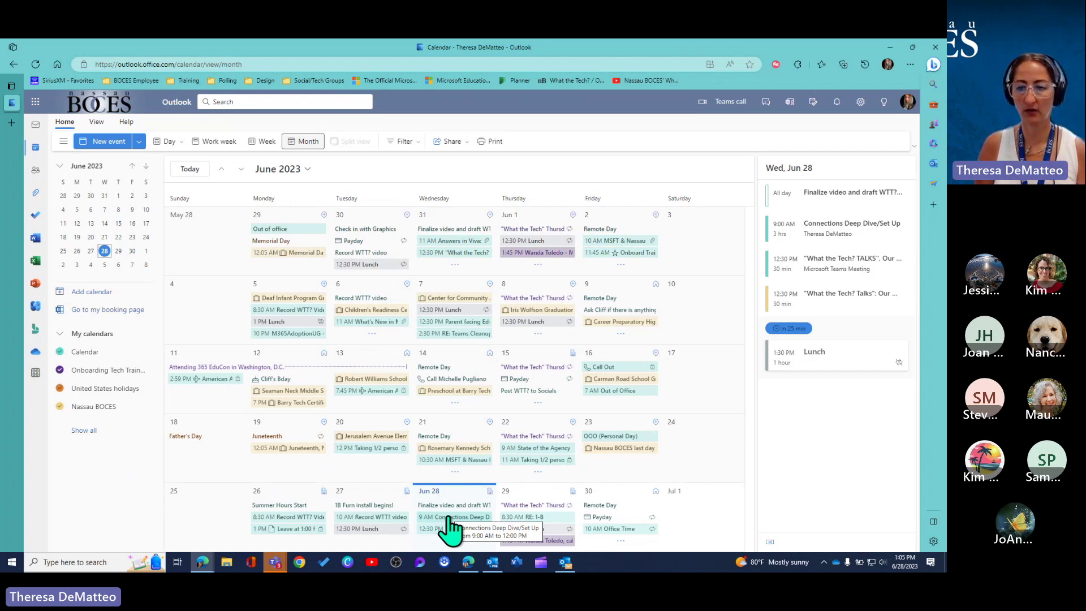
right_click(451, 527)
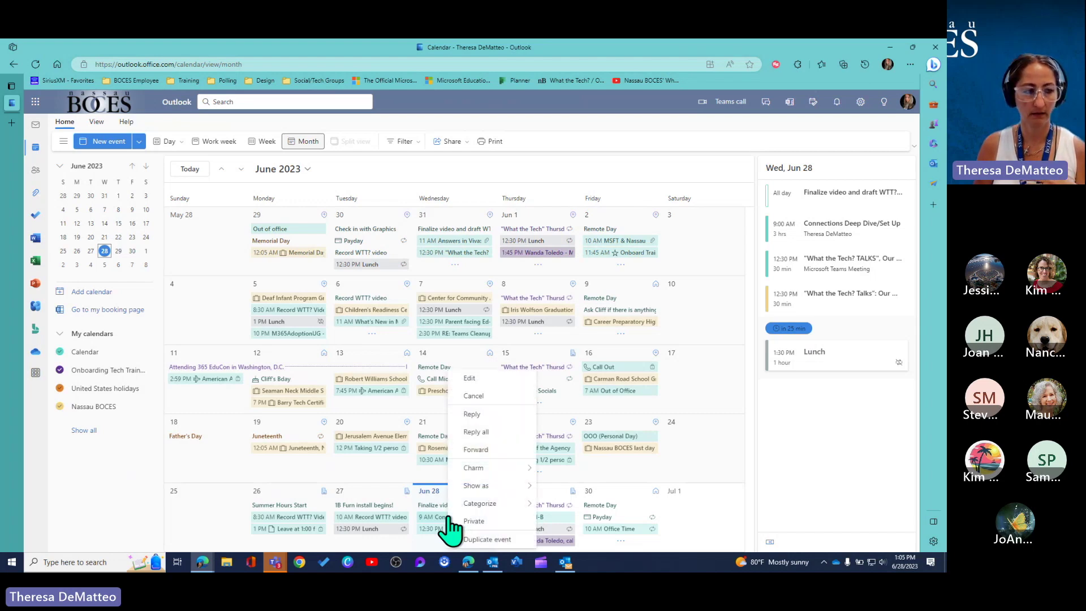
click(481, 539)
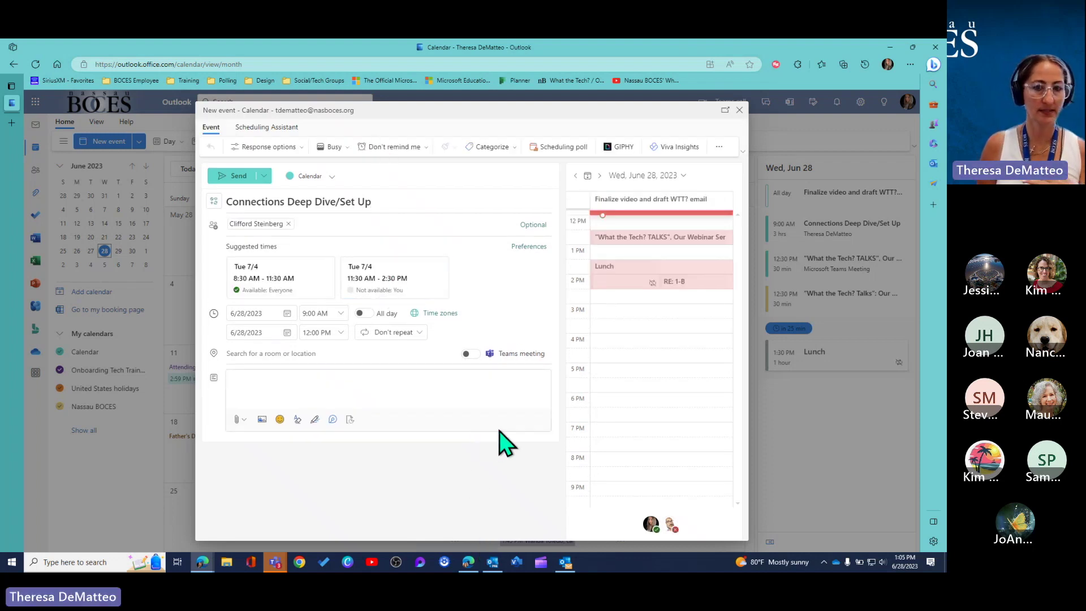
click(288, 312)
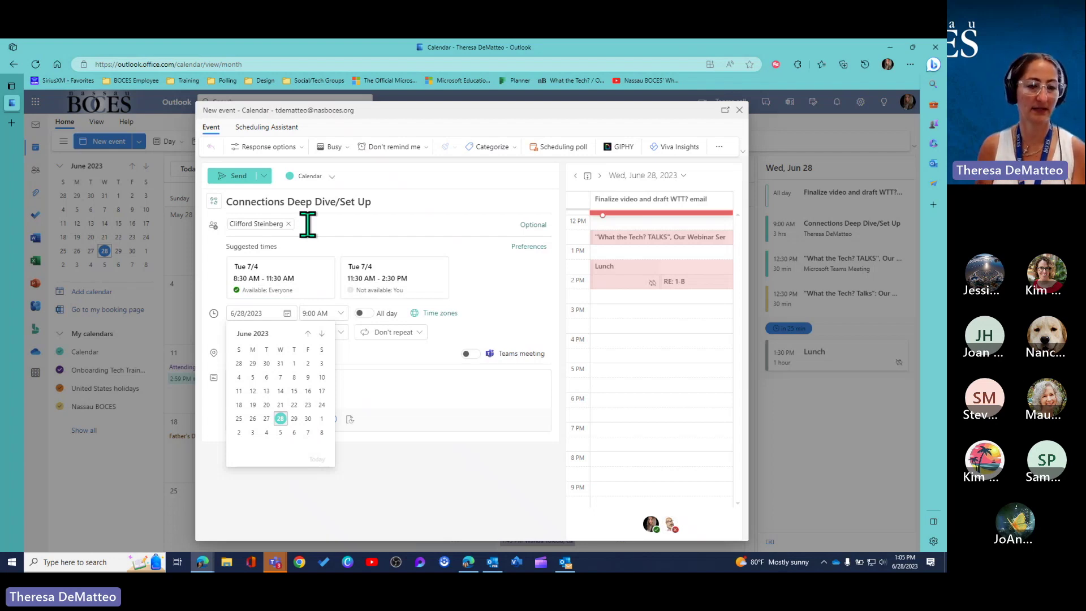
click(739, 110)
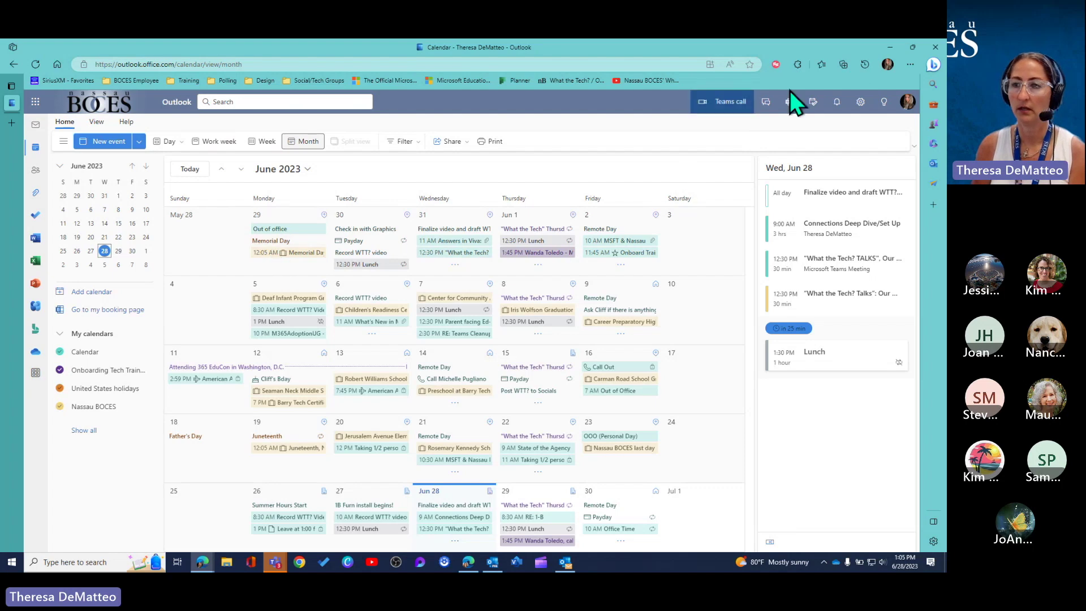
Minimize Edge and show desktop Outlook's Inbox with the '10-20-70 Learning' webinar email
click(890, 47)
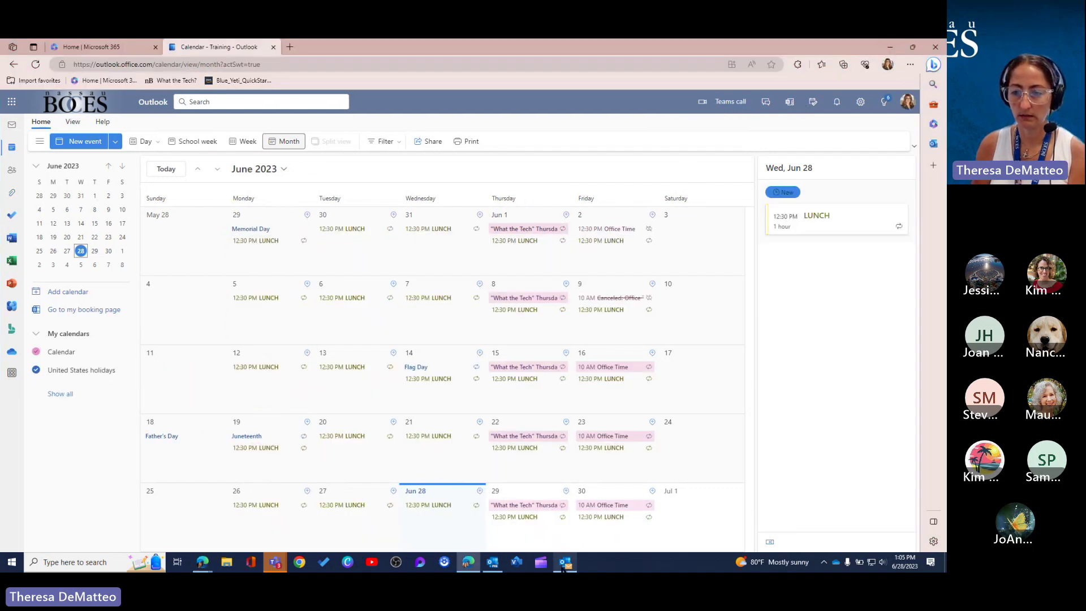
click(564, 562)
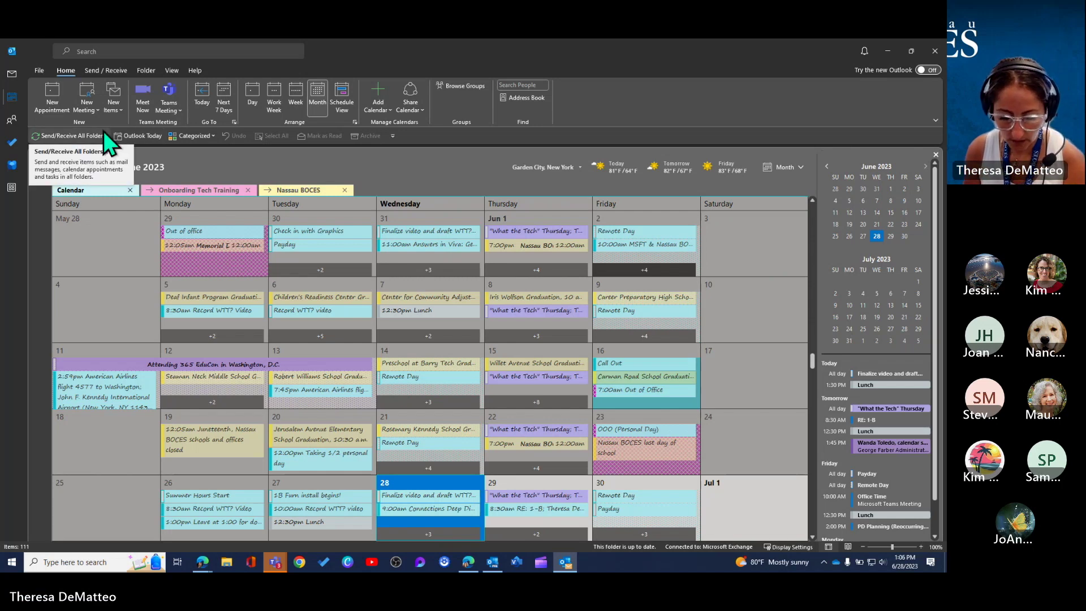
click(11, 75)
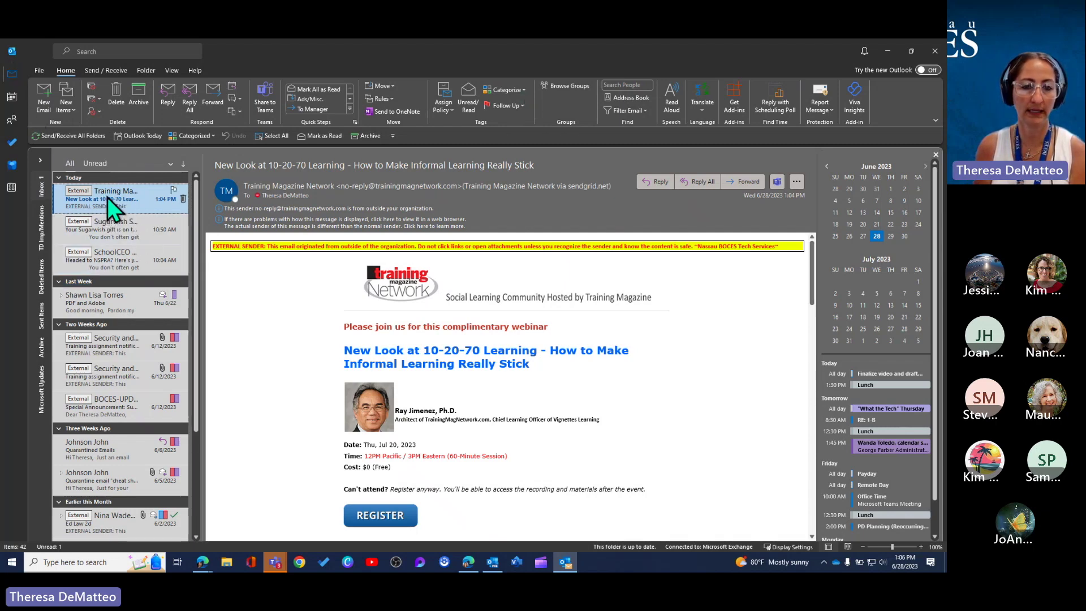
drag(107, 197, 11, 100)
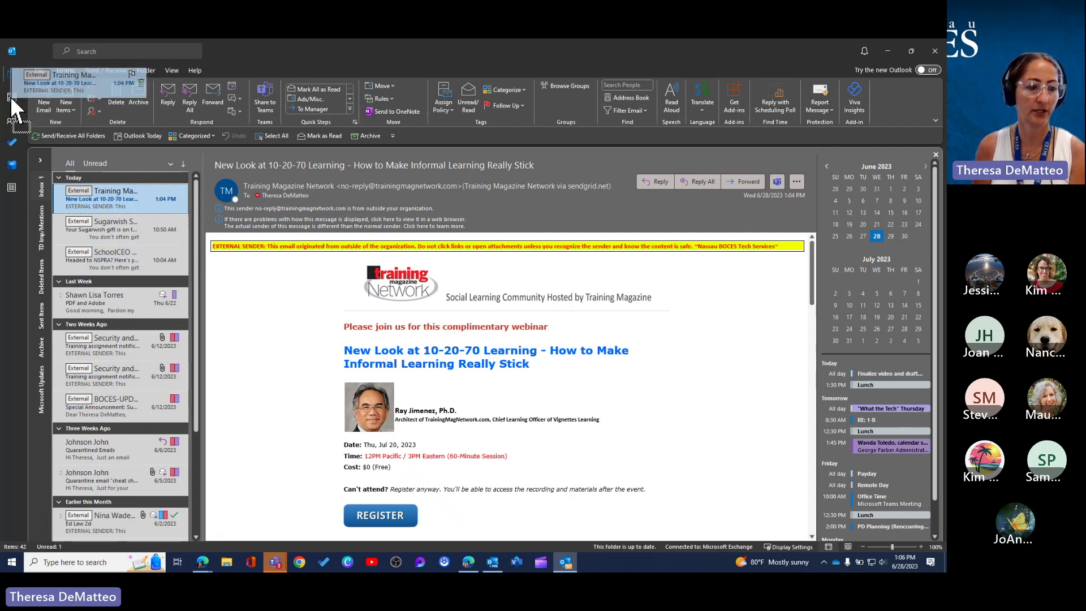
drag(12, 100, 11, 102)
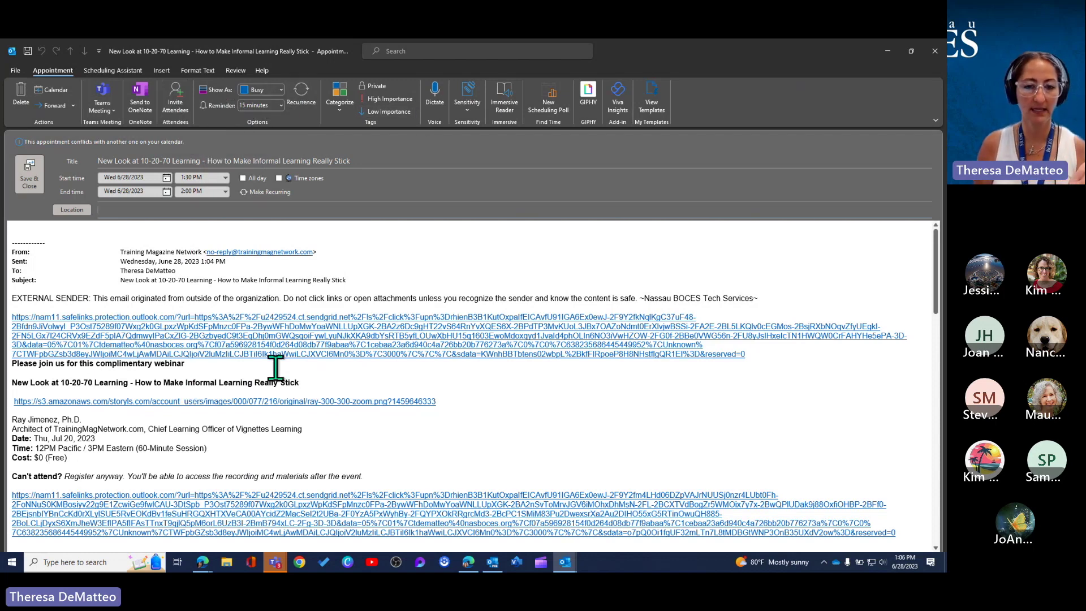
scroll(469, 403, down, 5)
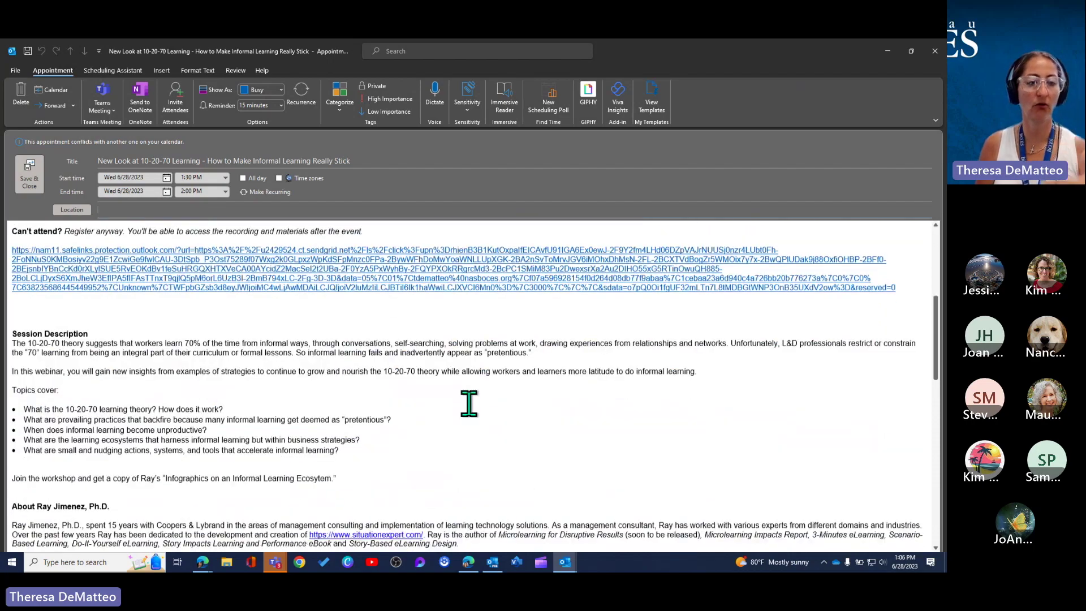
scroll(469, 403, down, 12)
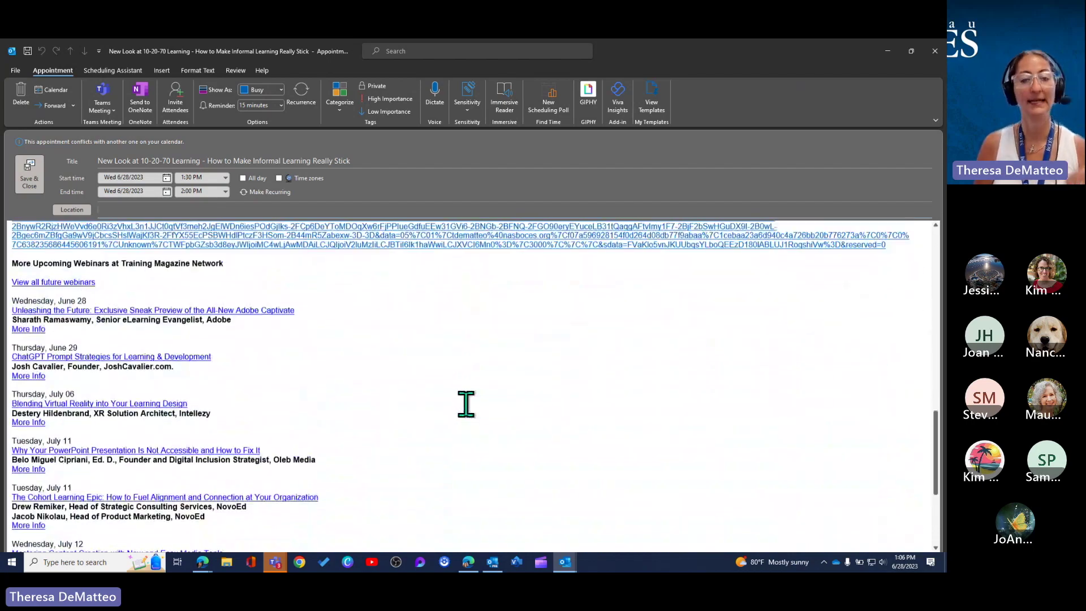
scroll(466, 404, up, 15)
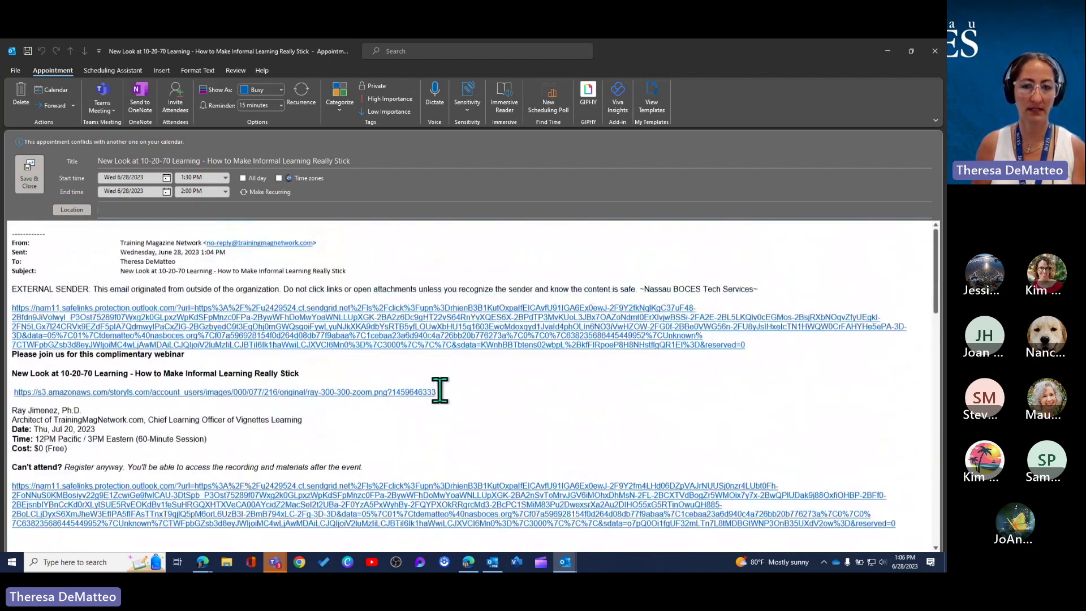
scroll(412, 344, up, 1)
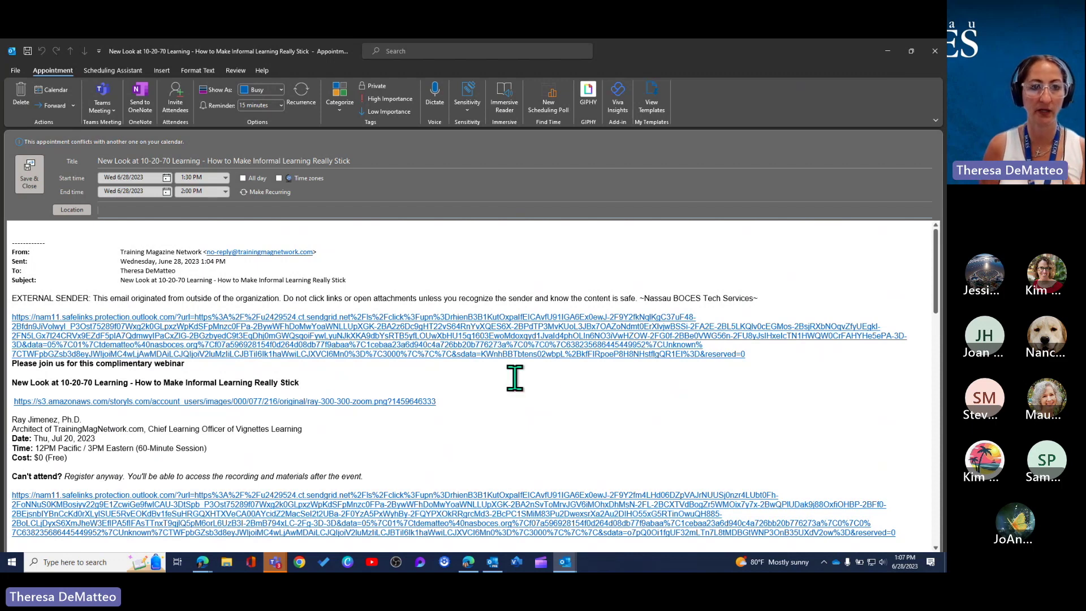
click(22, 97)
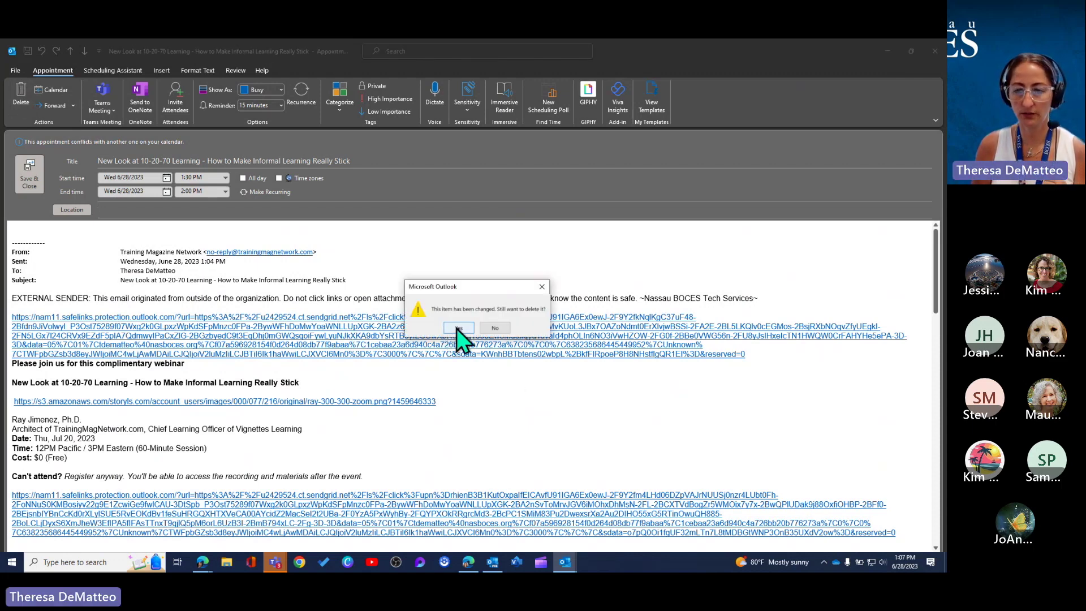
click(458, 328)
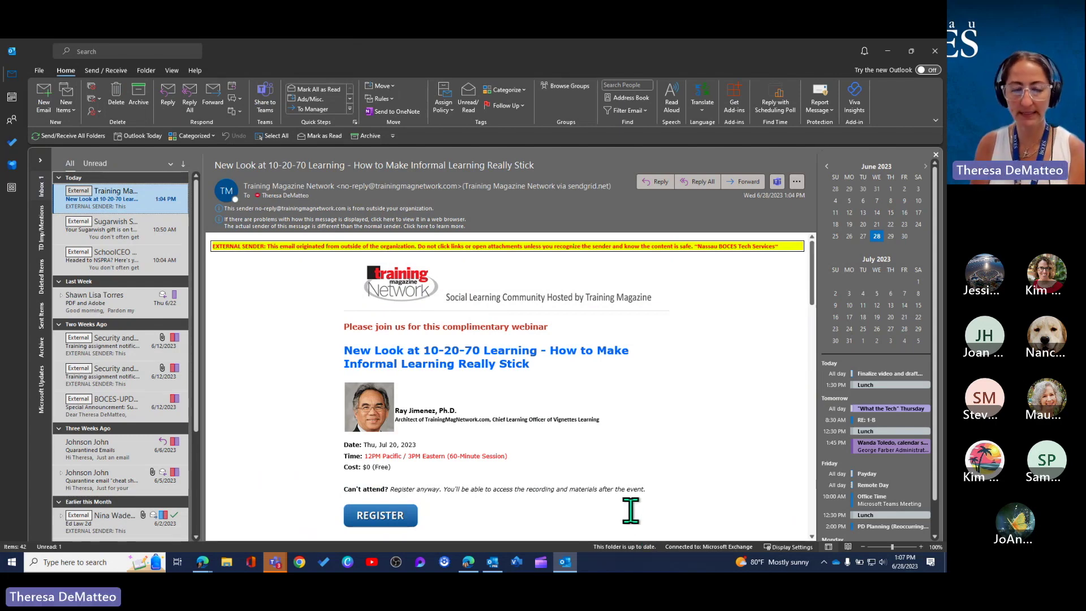
Switch the training account's web Outlook to its Inbox, allowing email links and closing Settings
click(471, 568)
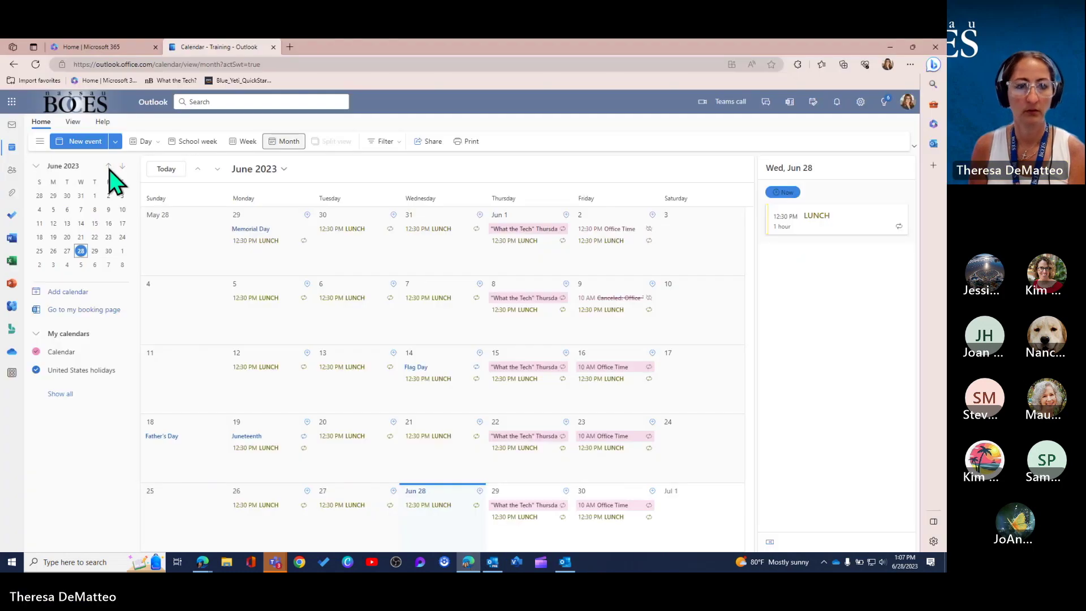
click(11, 124)
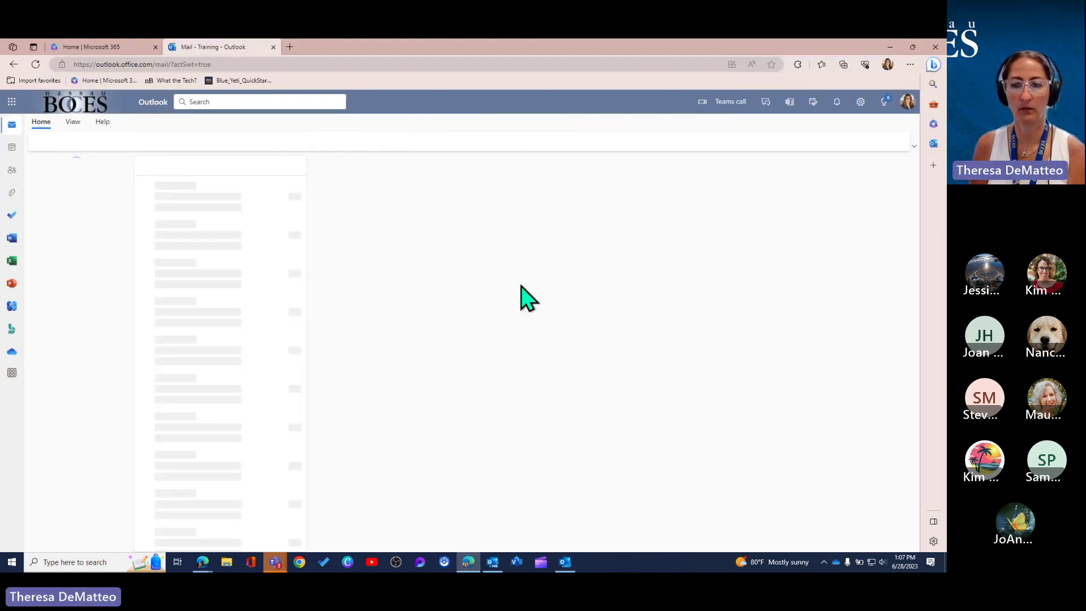
click(100, 121)
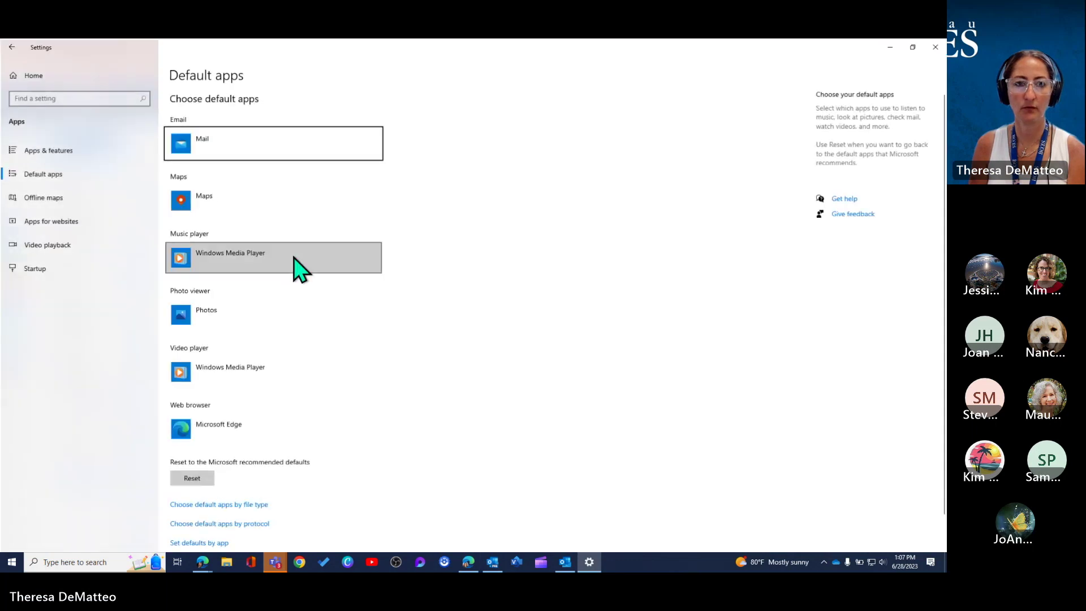
click(936, 48)
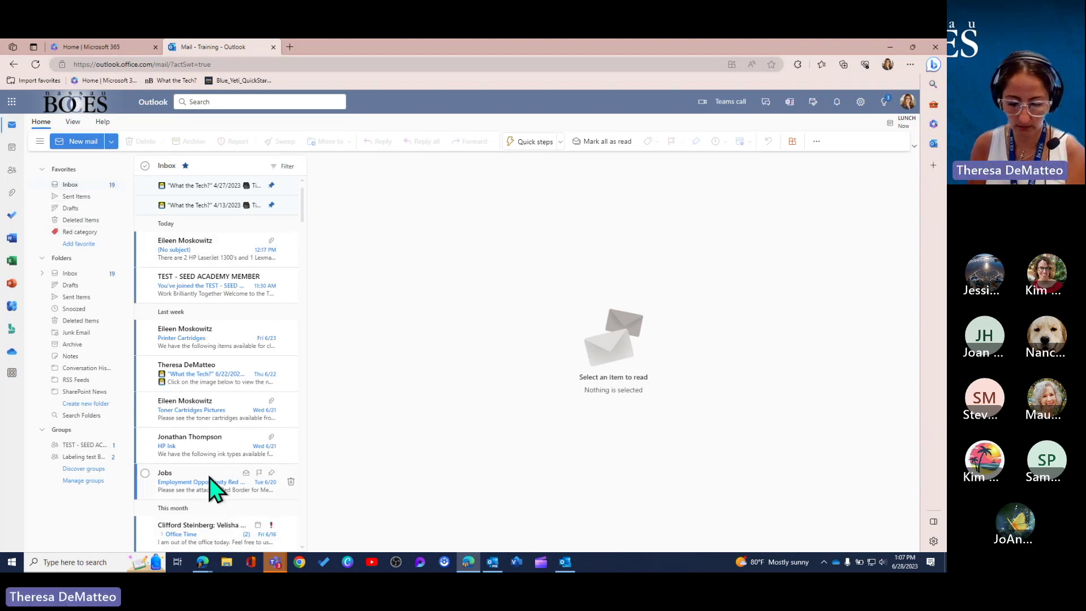
Open the forwarded spare-printers message and start a reply-all meeting invitation
click(201, 249)
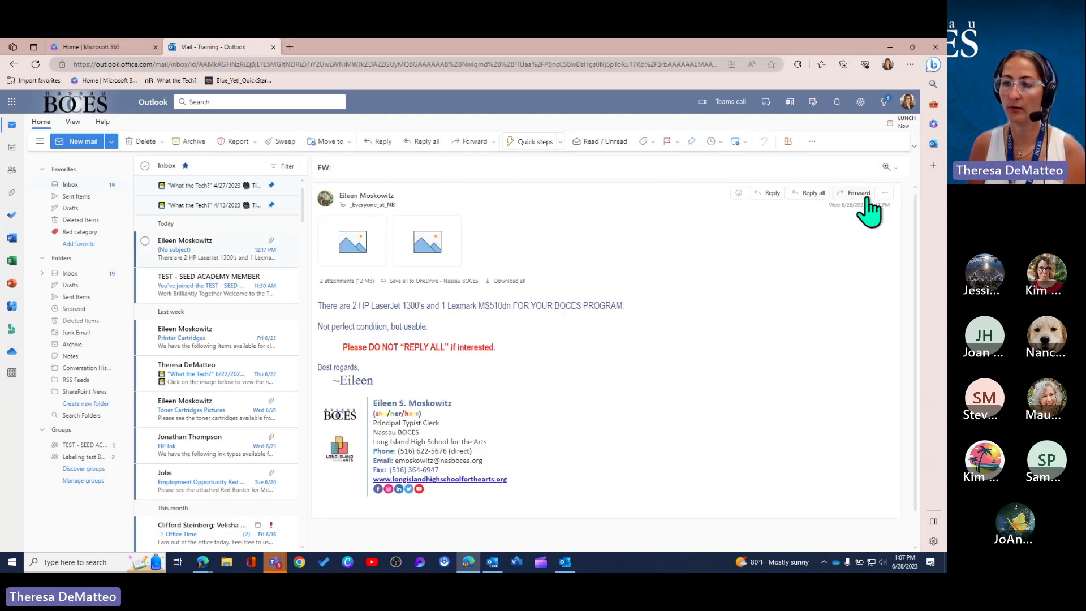
click(886, 194)
mouse_move(851, 266)
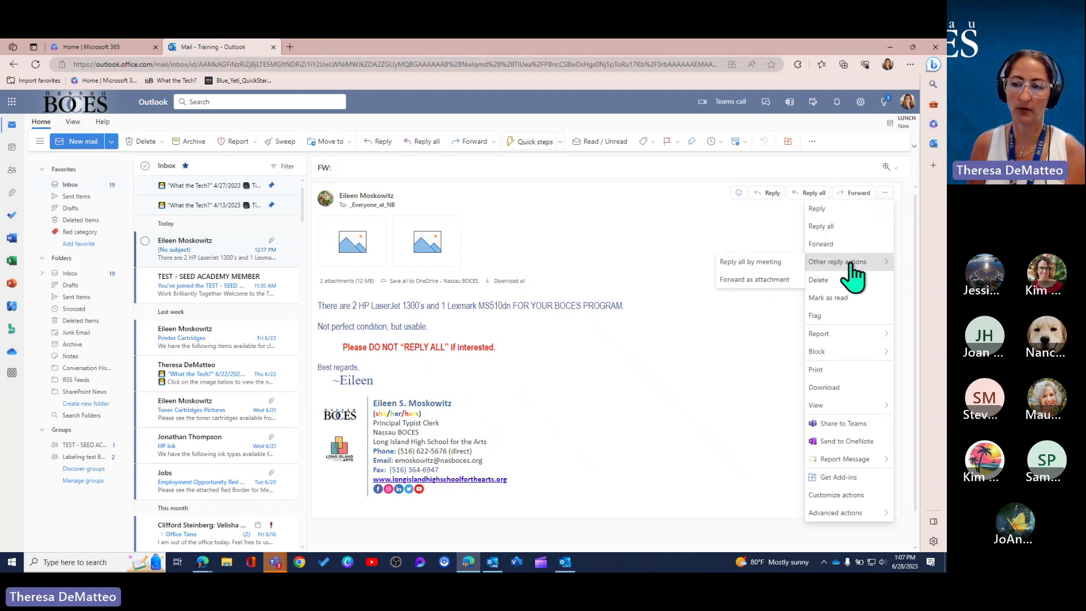
click(752, 263)
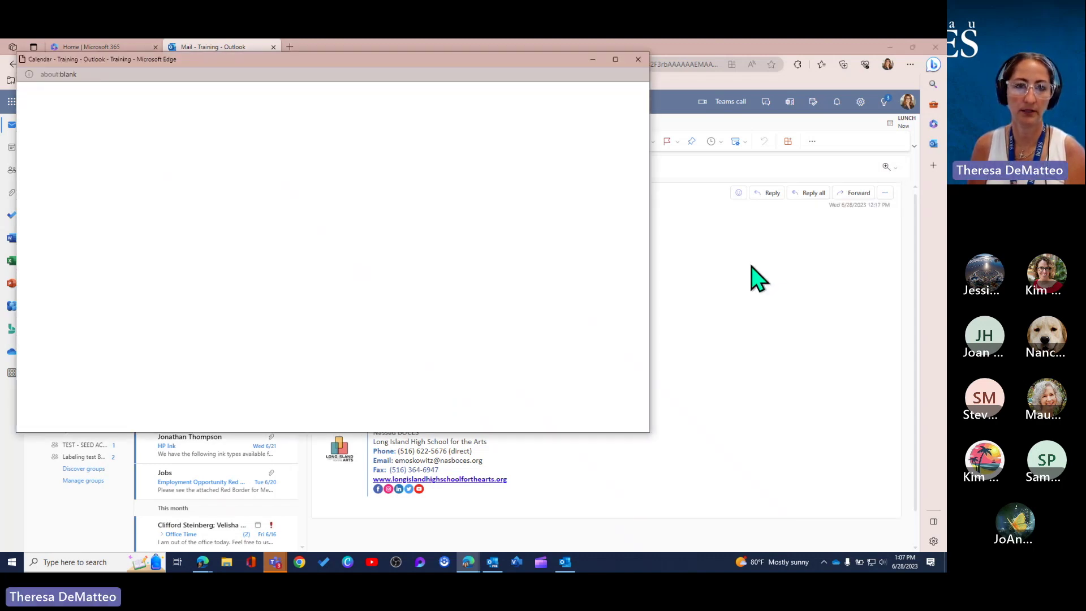
Reposition and review the meeting reply window, then close it unsent
drag(287, 66, 455, 138)
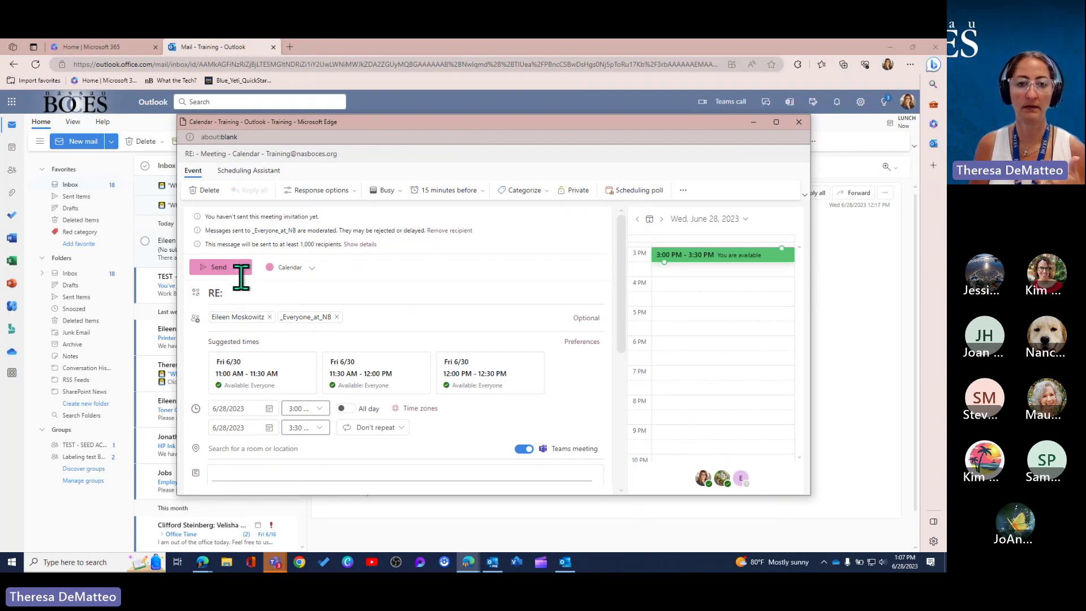
drag(400, 123, 330, 129)
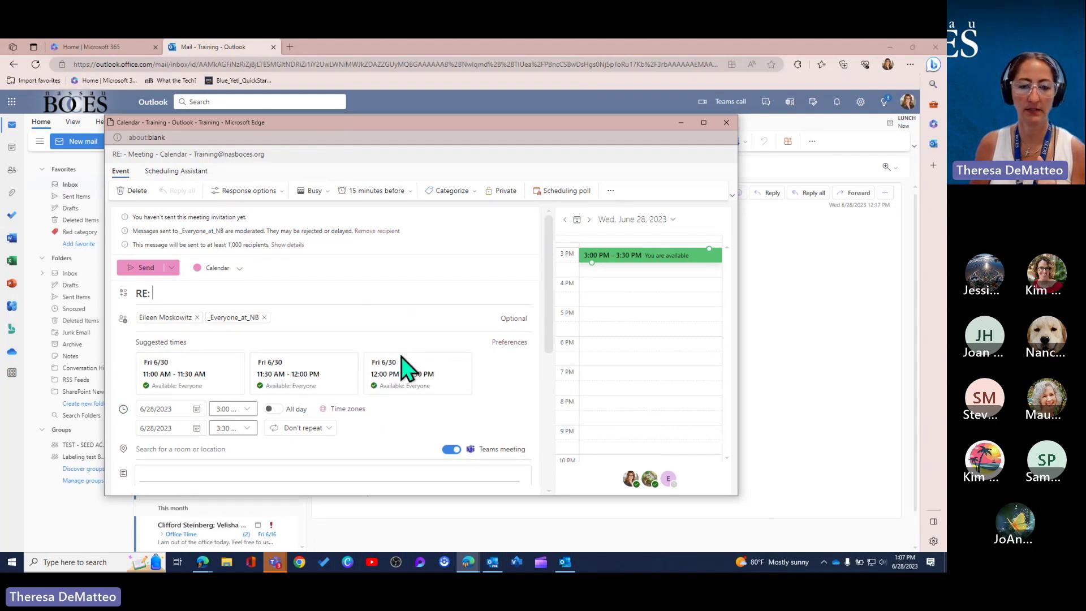
scroll(404, 379, down, 2)
scroll(404, 390, down, 2)
scroll(400, 383, up, 4)
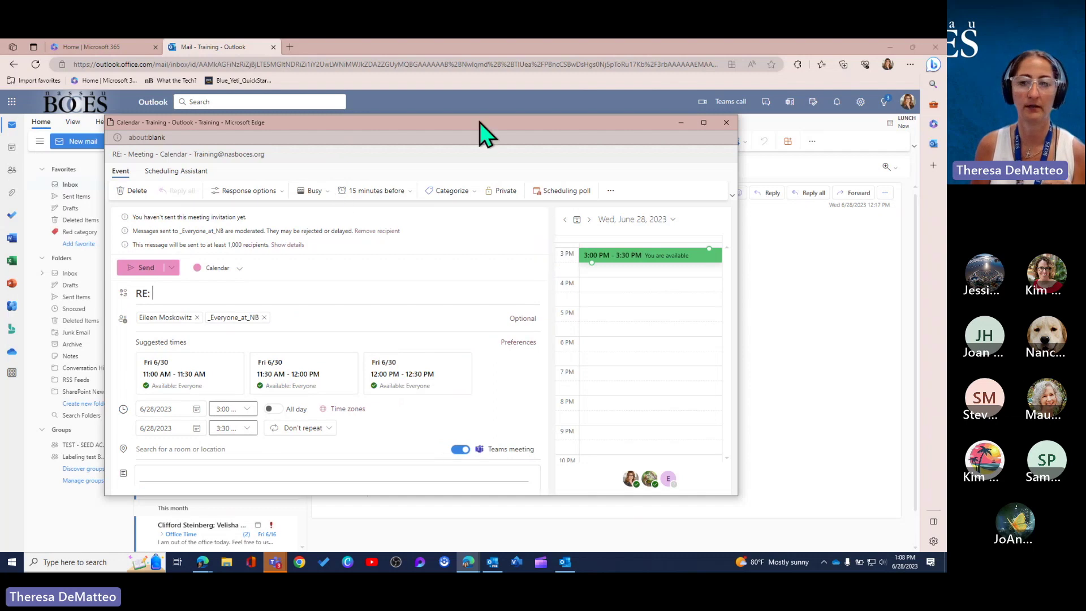
click(726, 122)
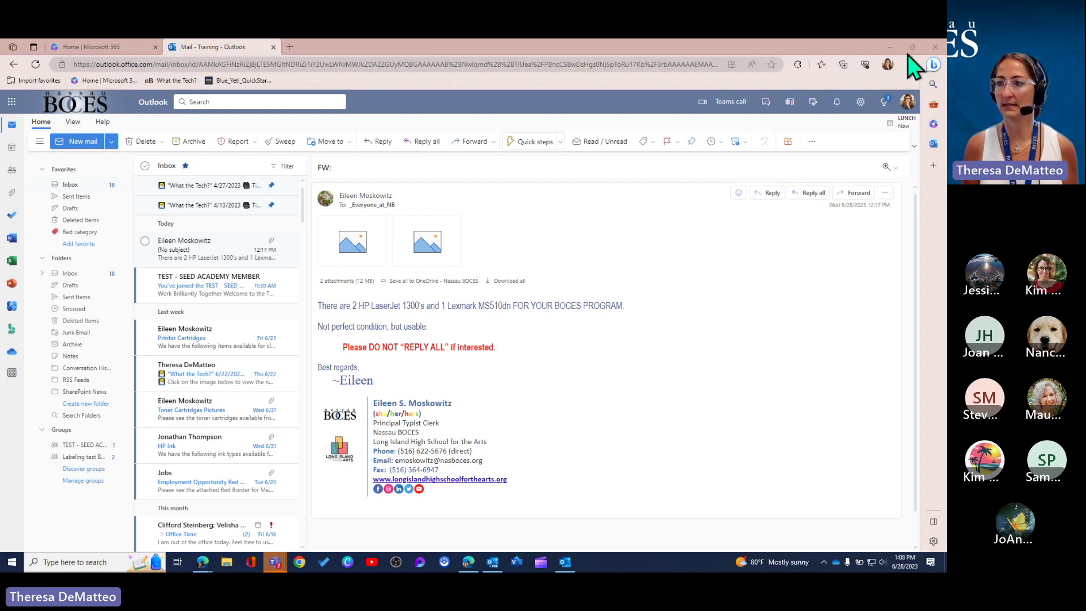
Minimize Edge and show the June 2023 month calendar in desktop Outlook
click(889, 48)
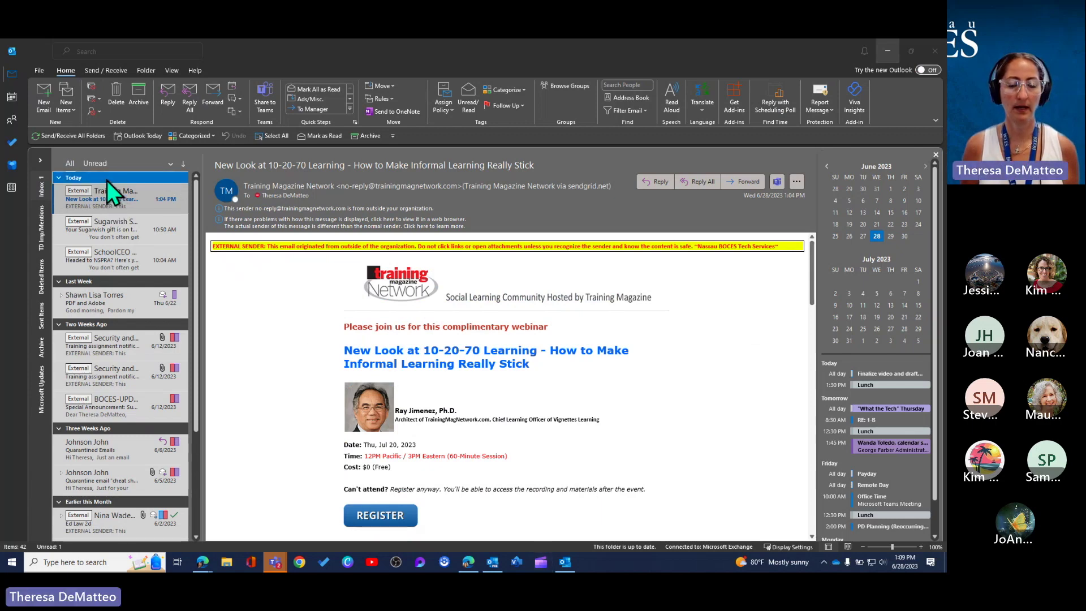
click(11, 96)
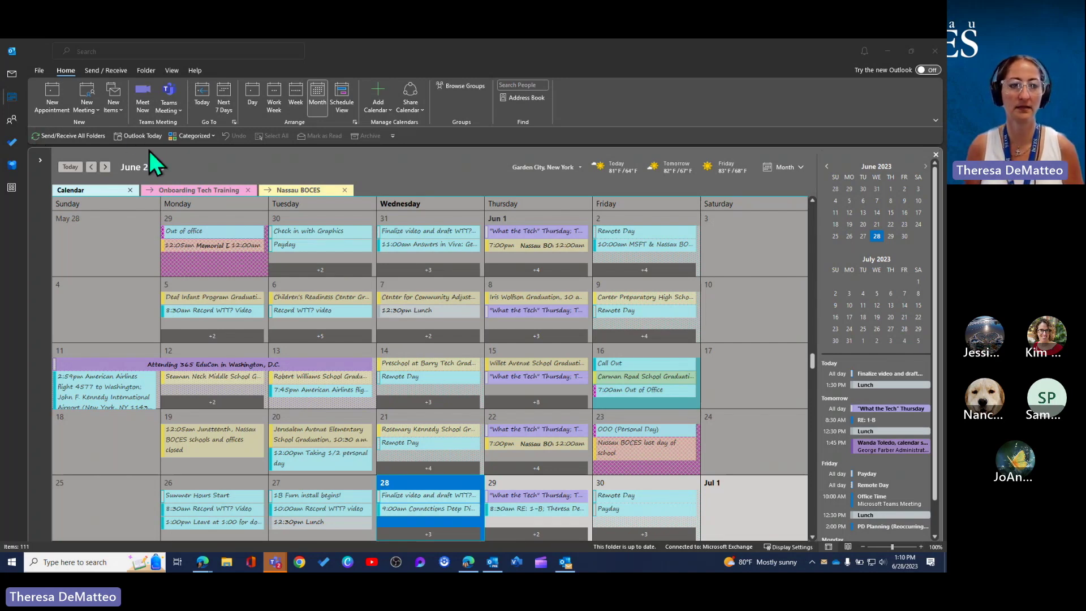
Switch desktop Outlook back to mail and open the Favorites Inbox in the web version
click(12, 77)
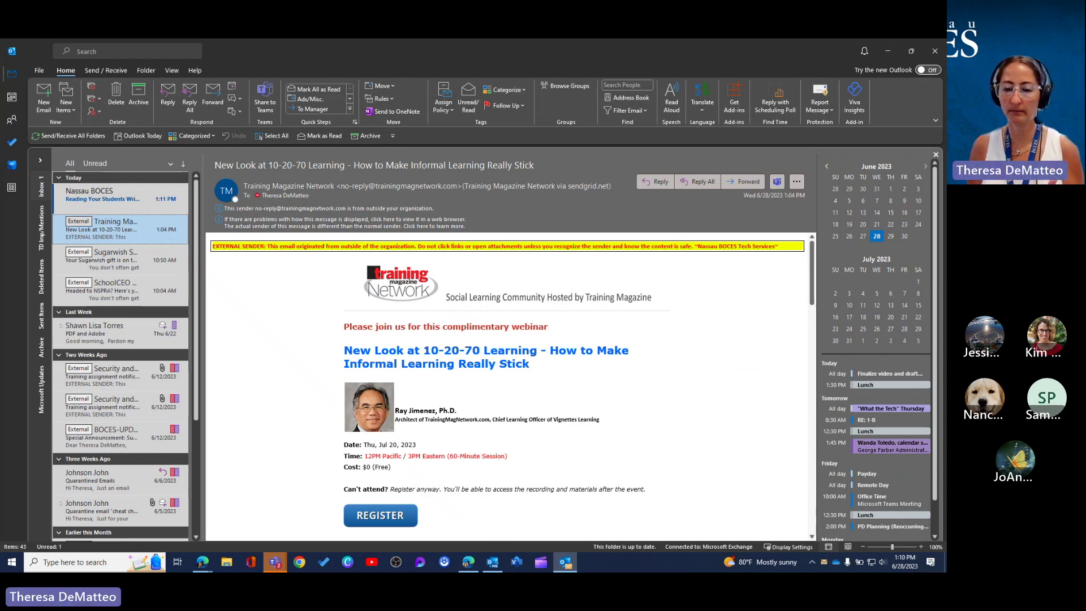
click(465, 564)
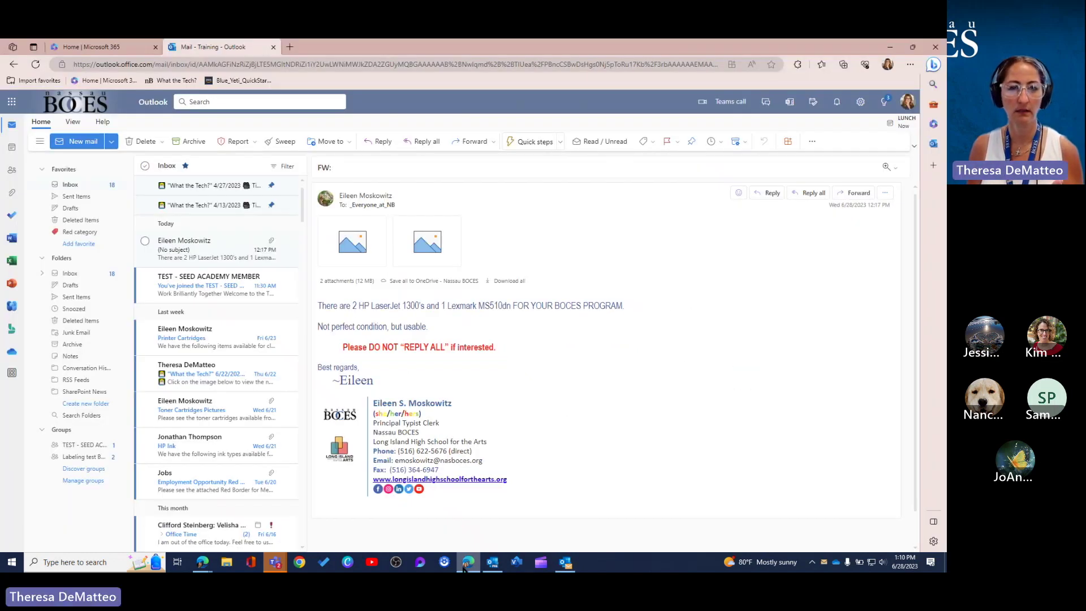
click(812, 142)
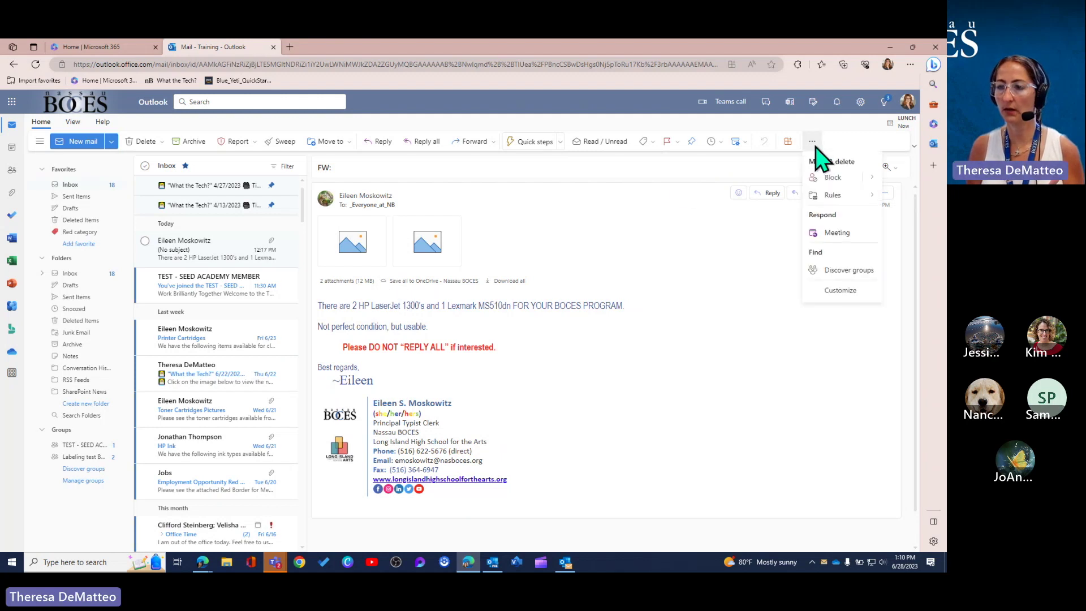
click(831, 117)
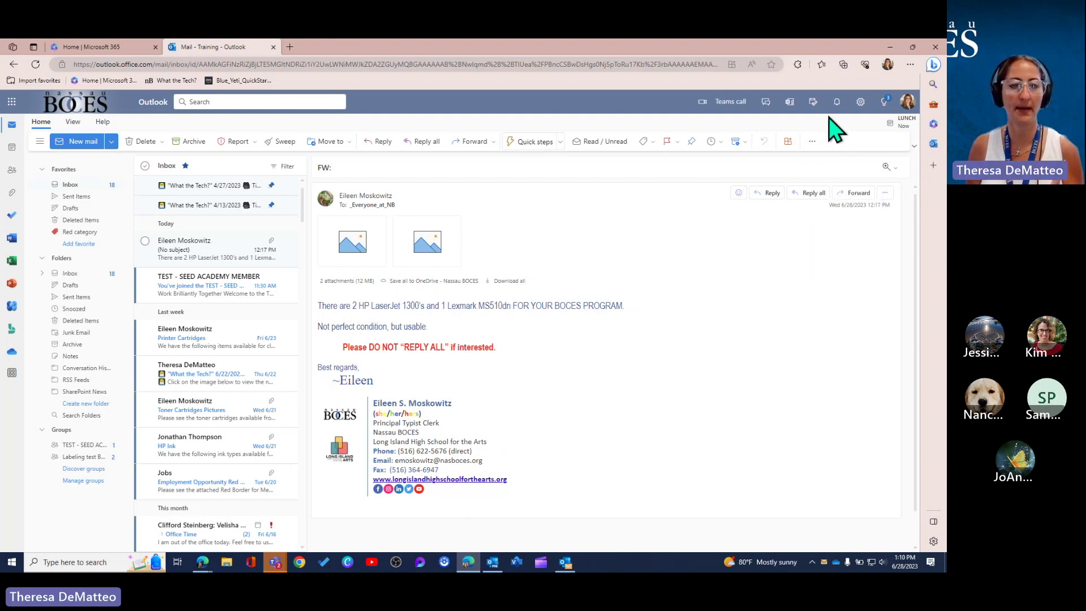
click(84, 185)
click(887, 47)
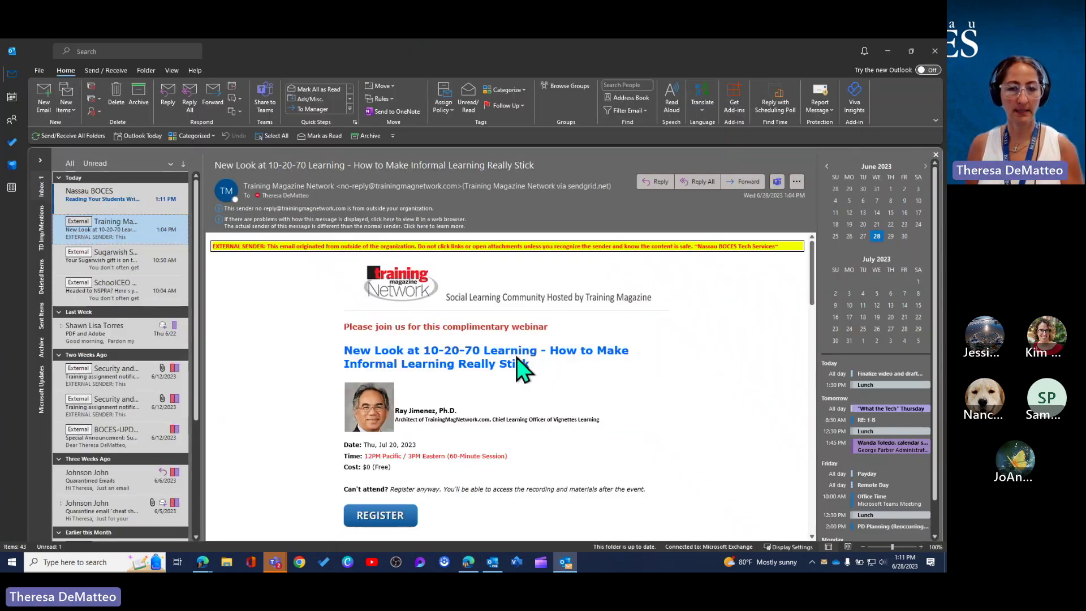
Open the account's Outlook Today page and look at its customize option
click(41, 160)
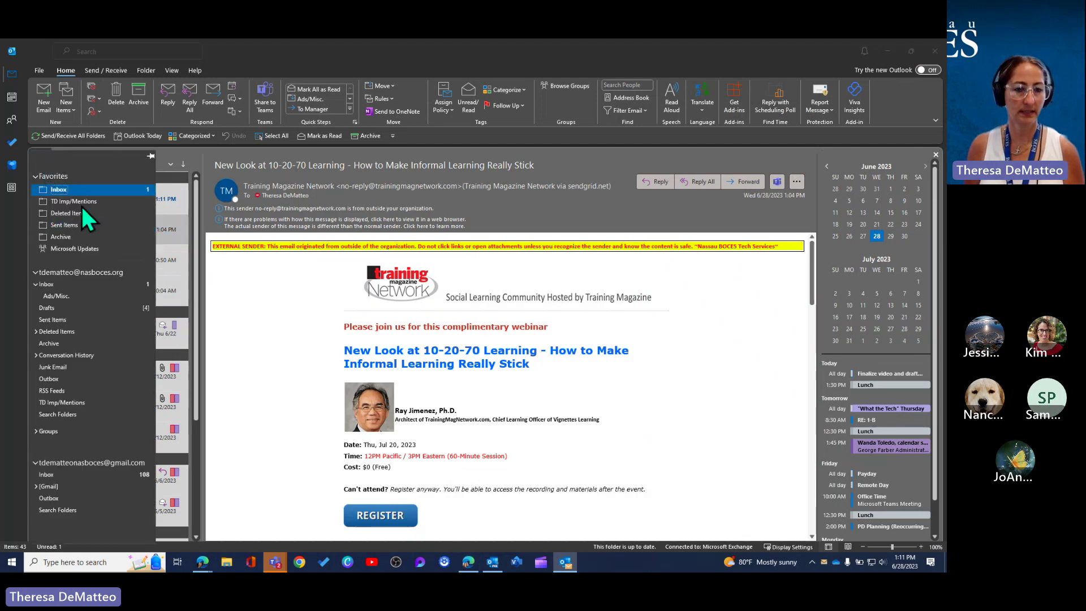
click(68, 273)
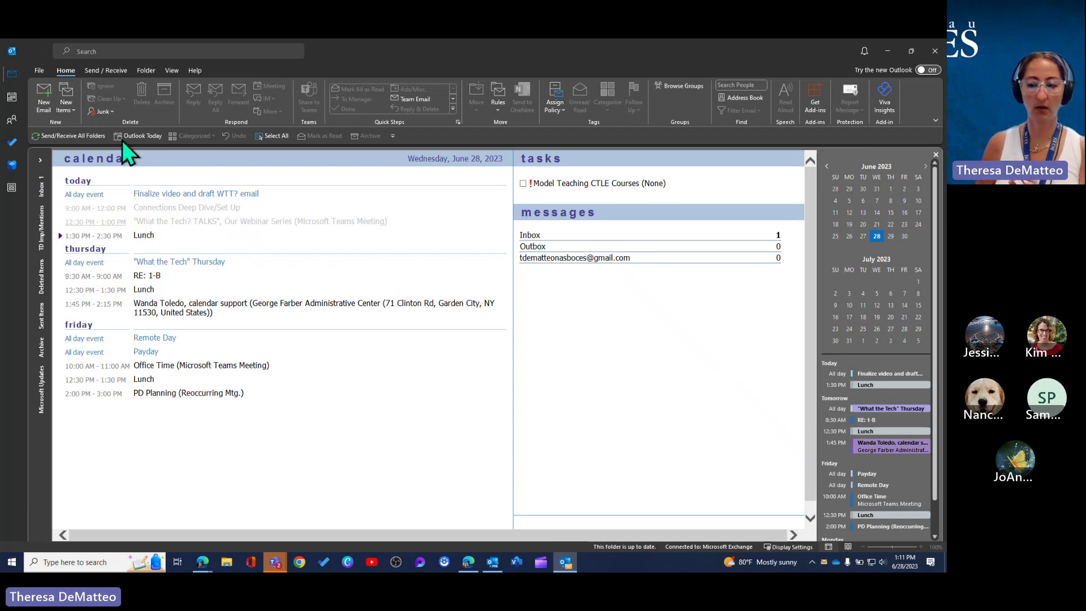
scroll(656, 377, down, 1)
click(547, 520)
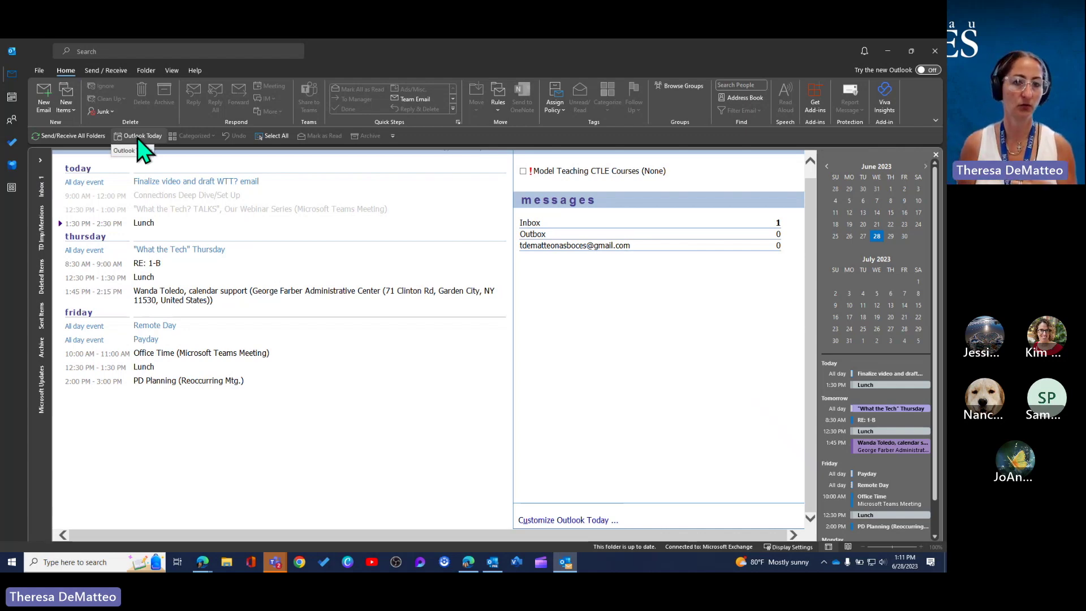
Expand and close the folder list, then switch to the June 2023 month calendar
click(40, 161)
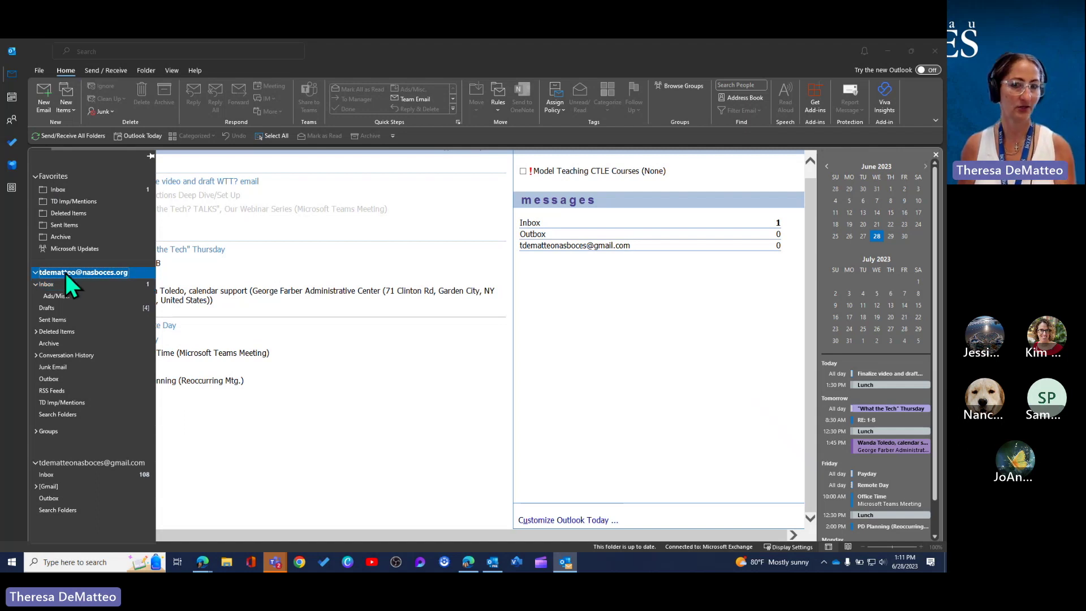
click(435, 195)
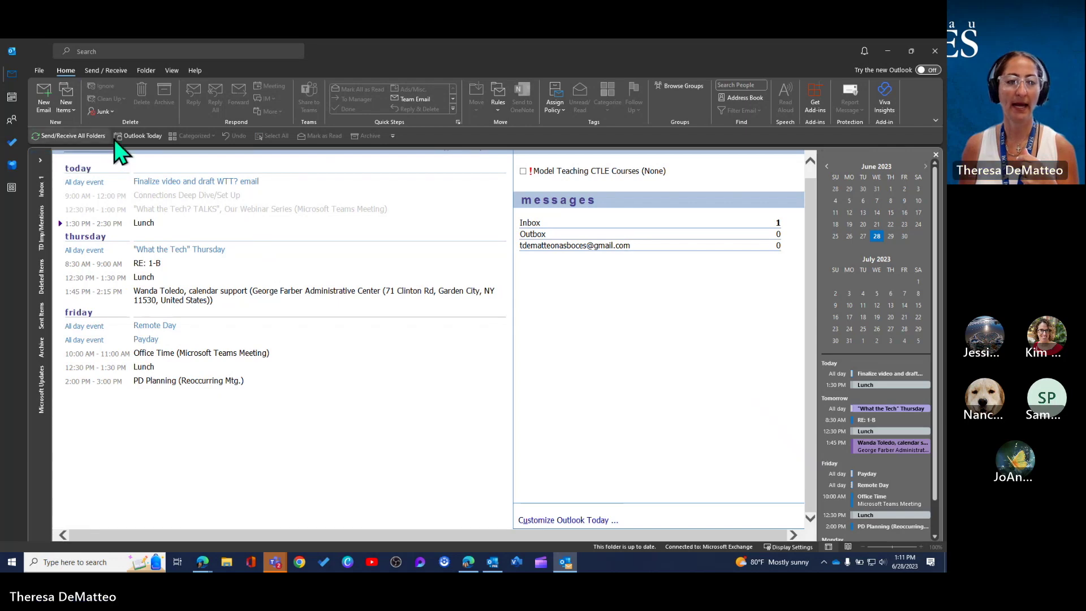
click(10, 101)
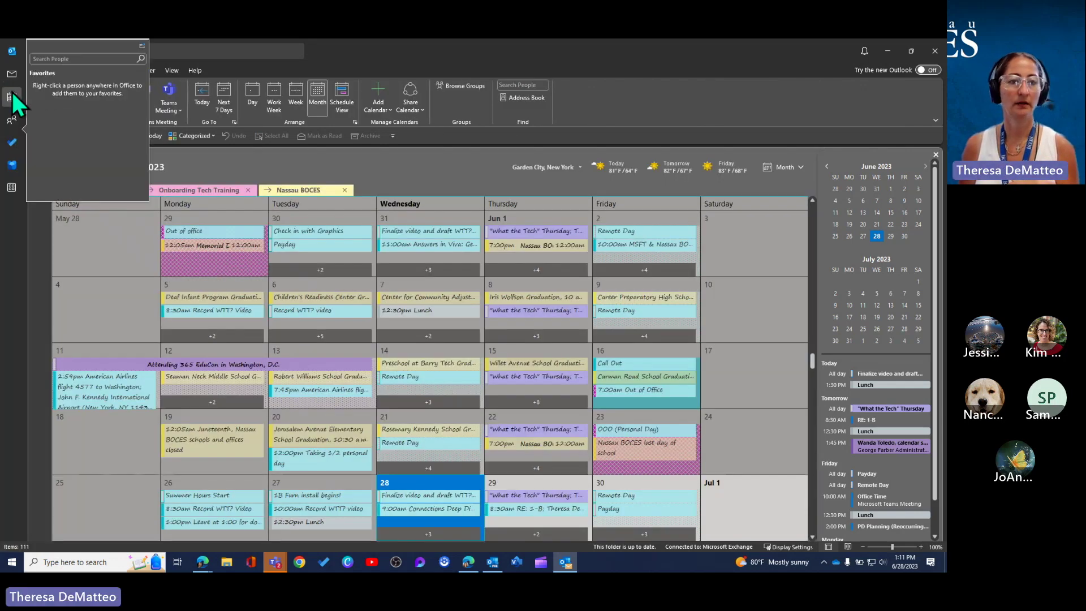
Browse the People contacts list, then return to Outlook Today from the Quick Access Toolbar
click(12, 121)
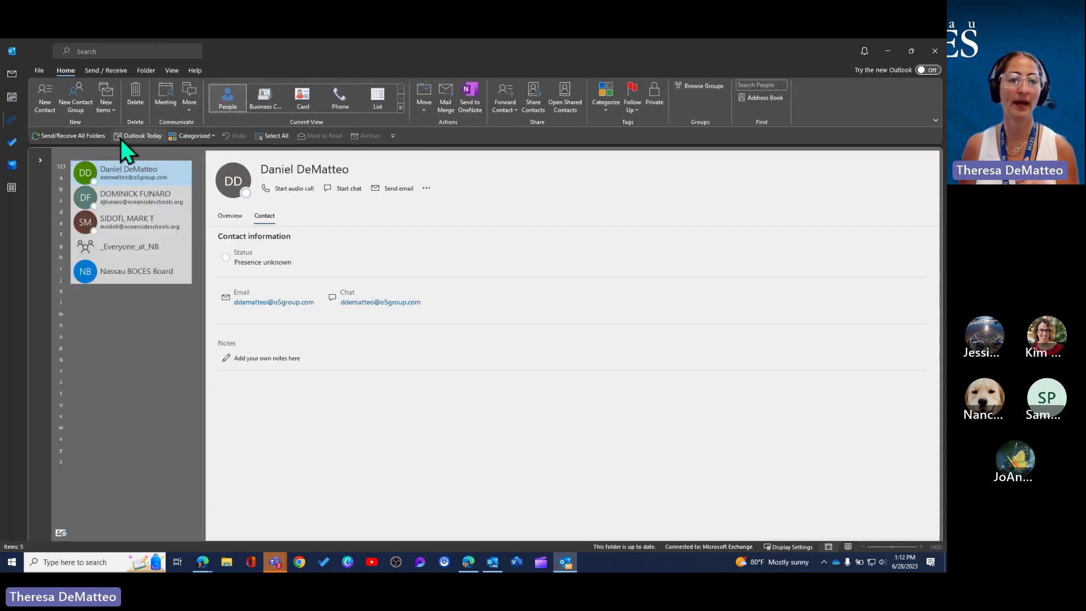
click(136, 136)
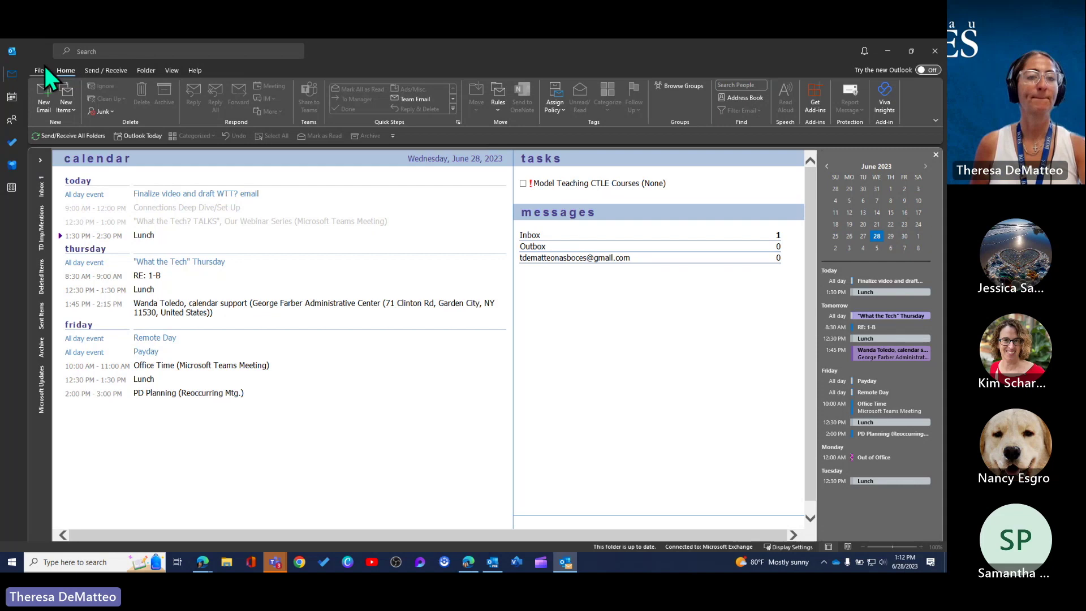
Open the Quick Access Toolbar's More Commands options and list All Commands
click(393, 137)
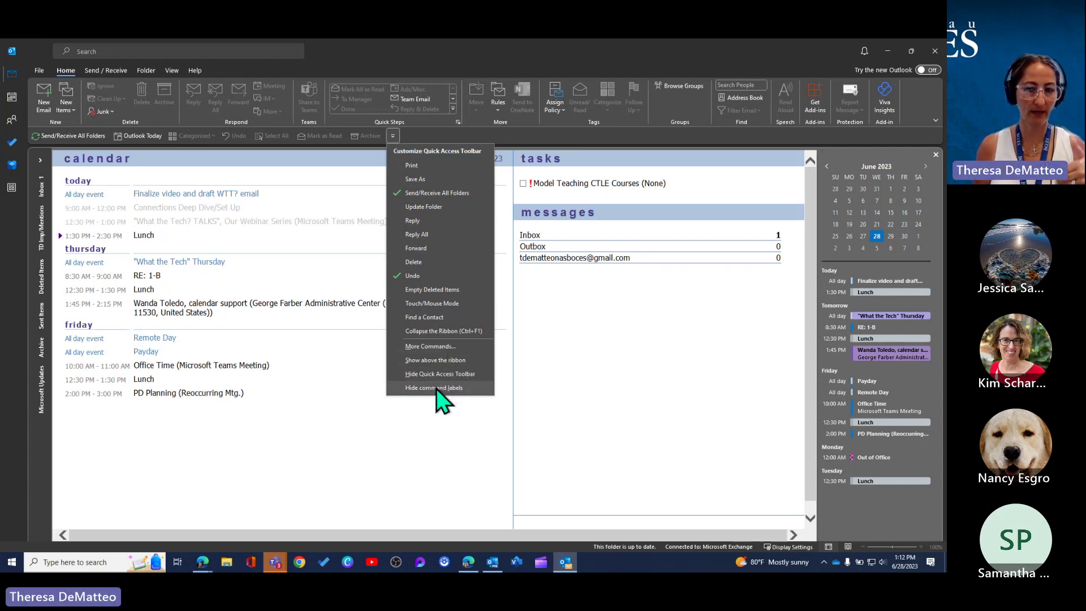
click(435, 347)
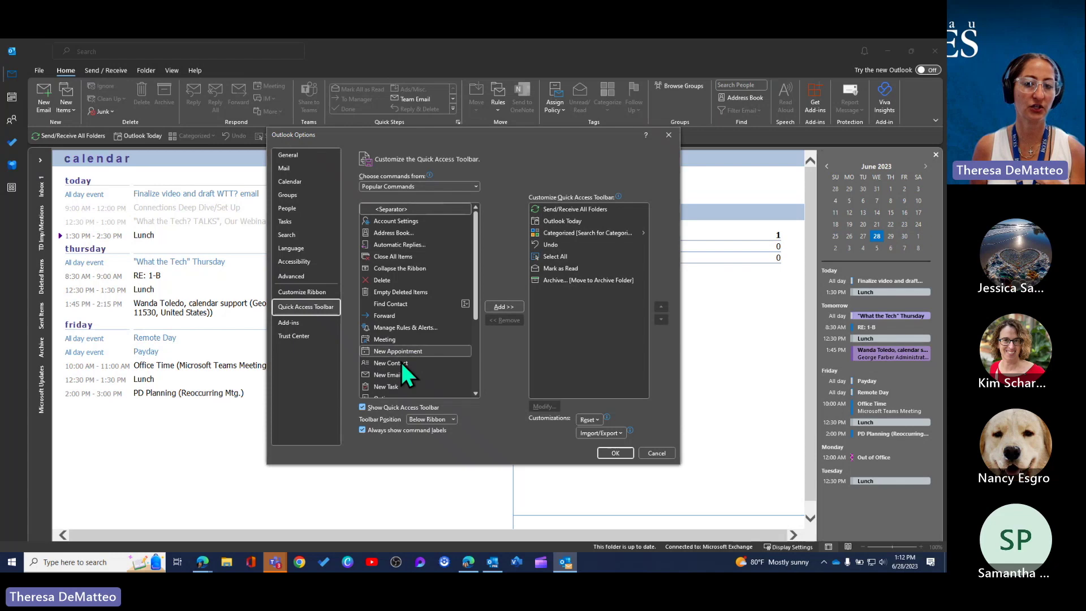
scroll(422, 317, down, 4)
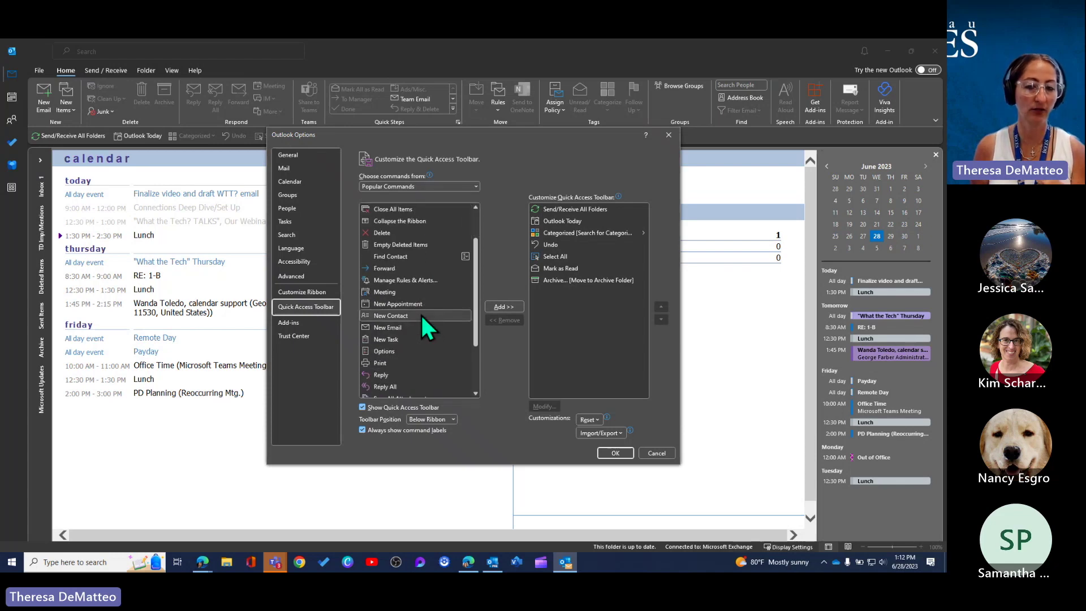
scroll(423, 294, up, 5)
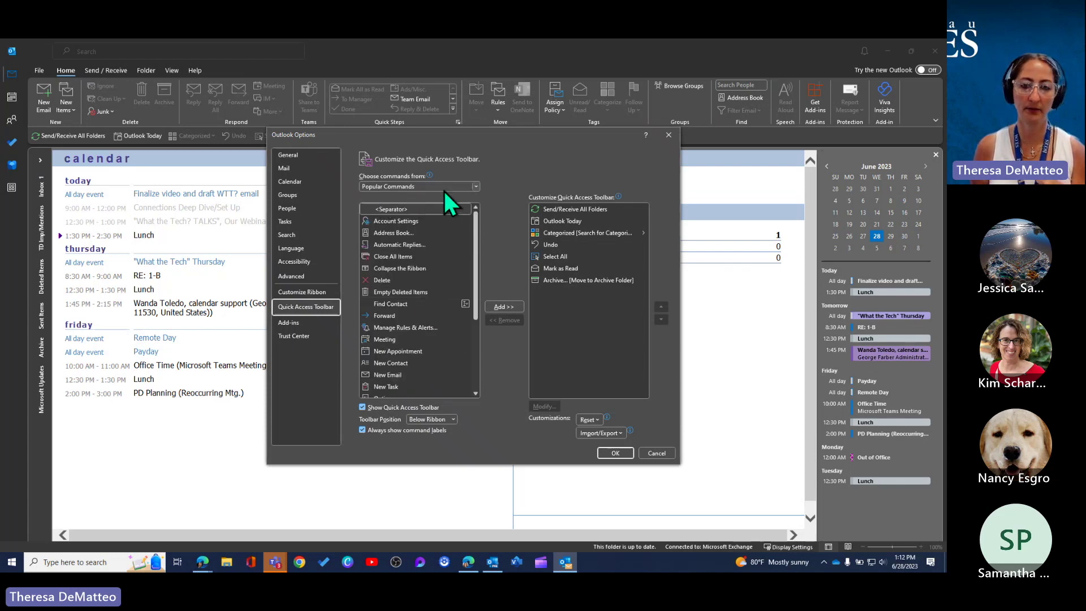
click(475, 187)
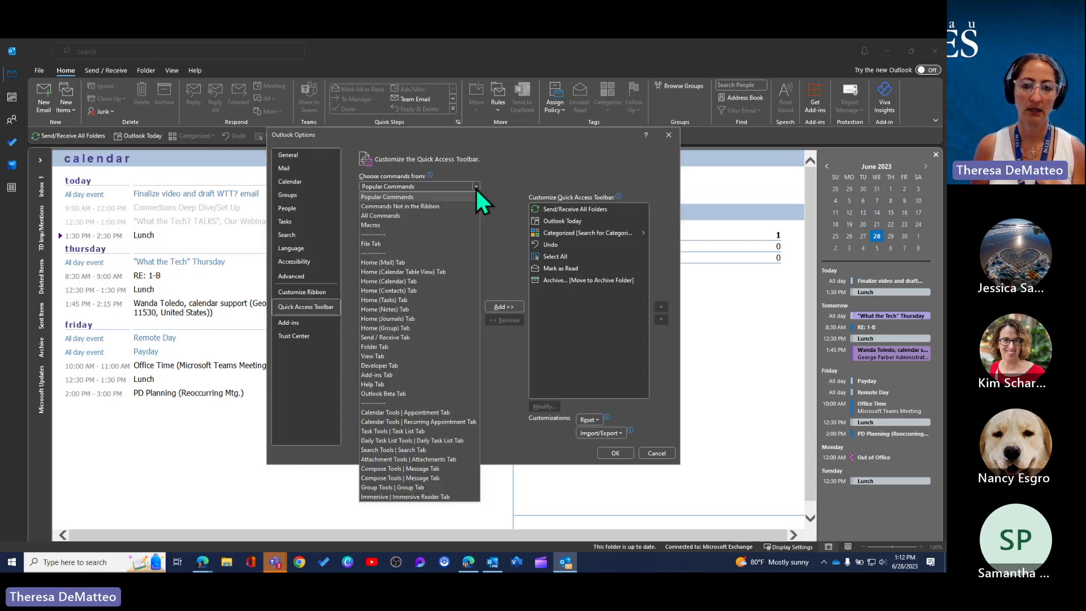
click(404, 220)
Scroll through all commands, close Options unchanged, and switch to the June 2023 calendar
drag(476, 218, 477, 325)
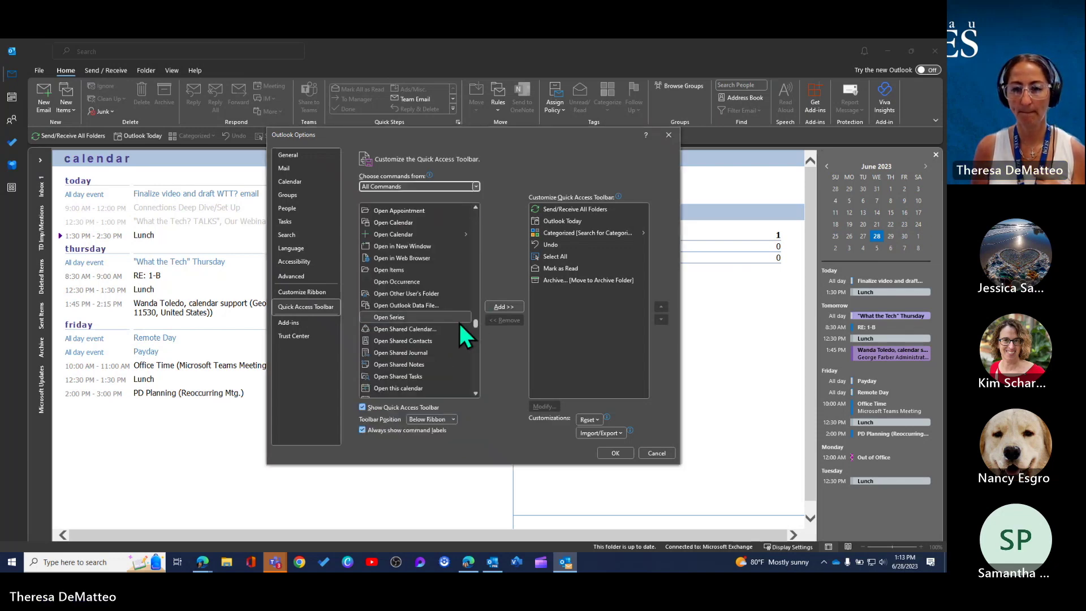
scroll(428, 322, down, 6)
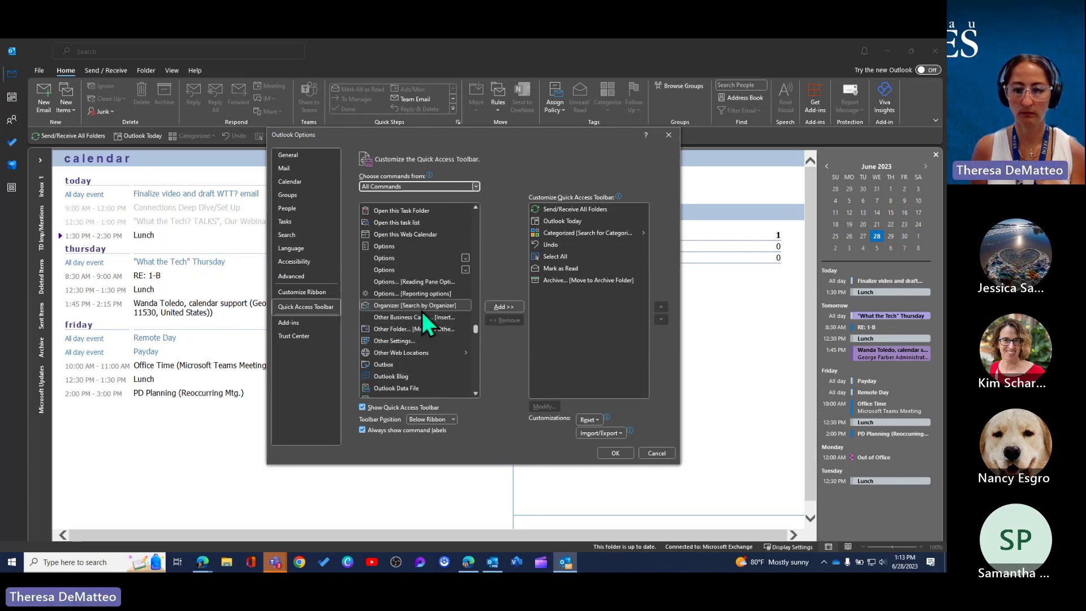
scroll(421, 310, down, 2)
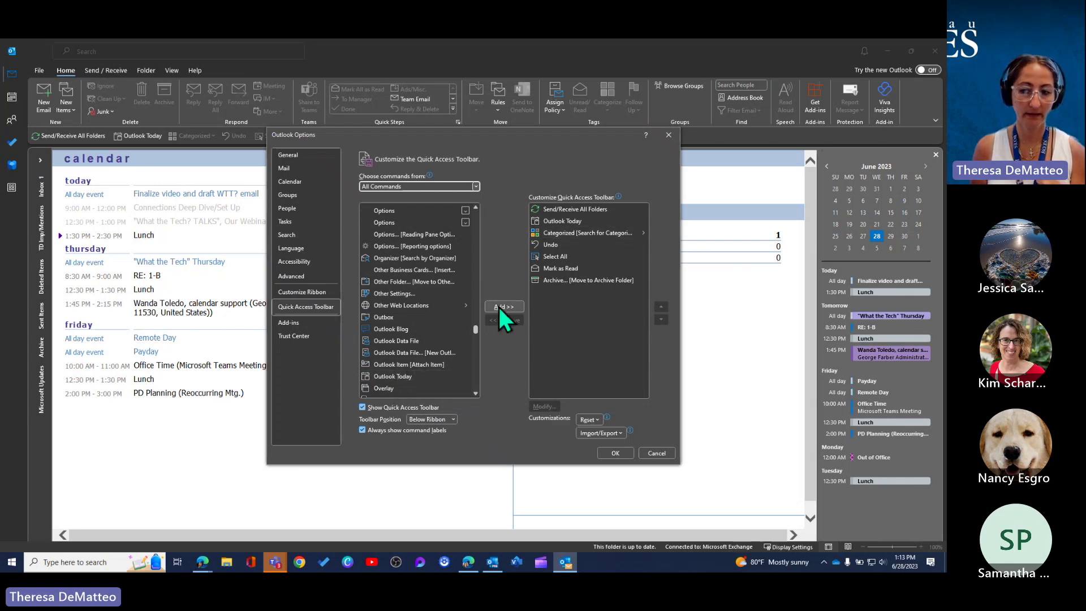
click(668, 136)
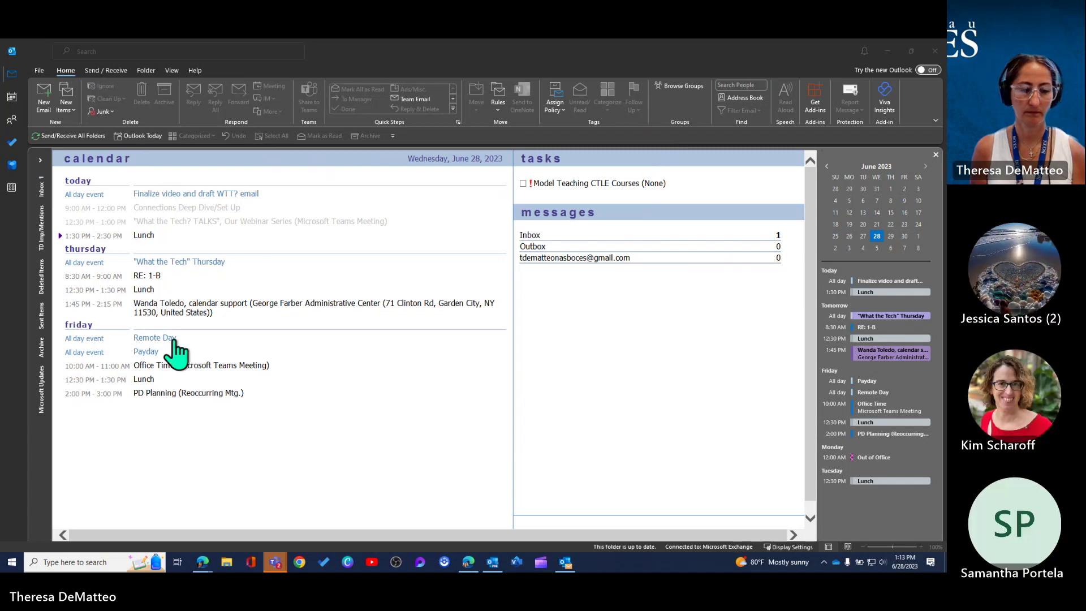
click(12, 97)
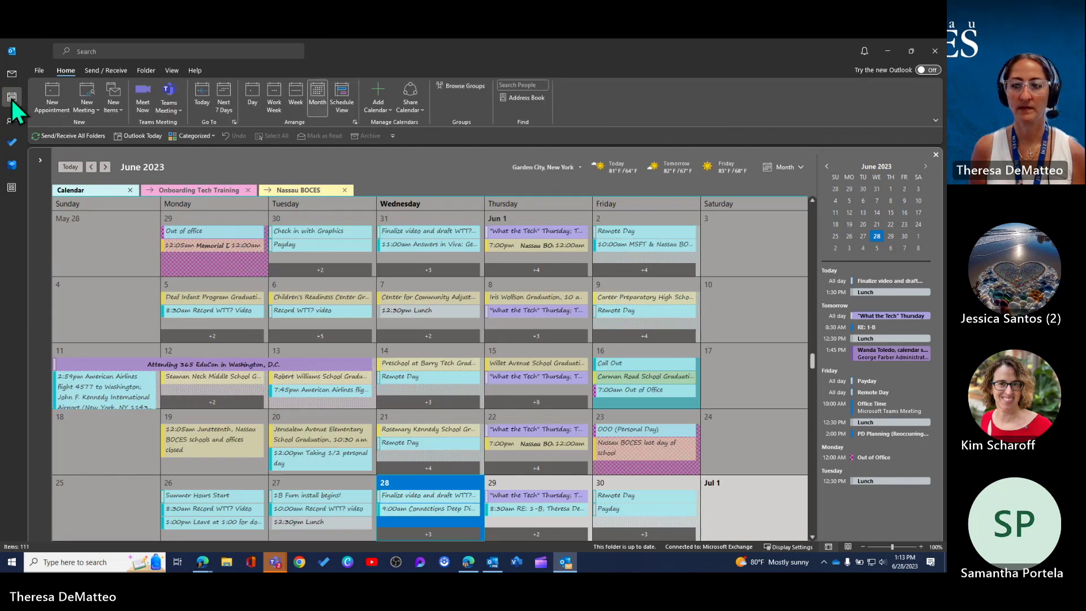